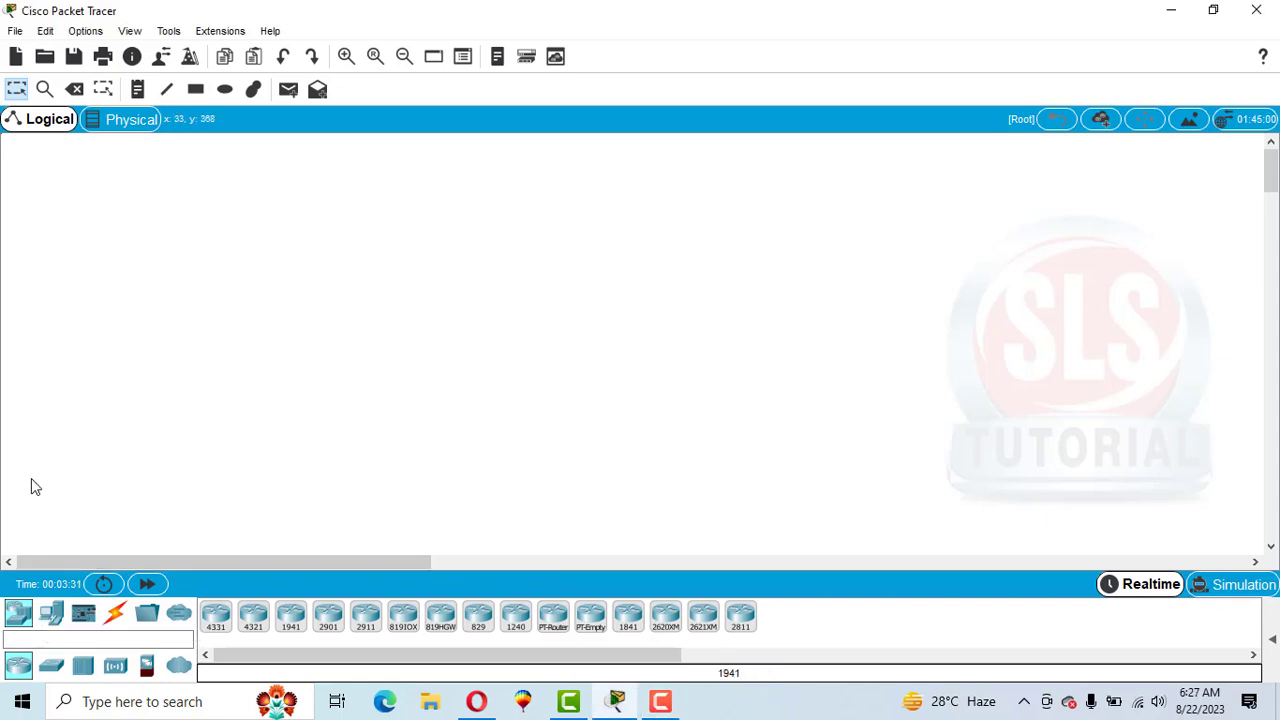
# Place four generic PCs in a row across the lower part of the workspace.
pyautogui.click(51, 612)
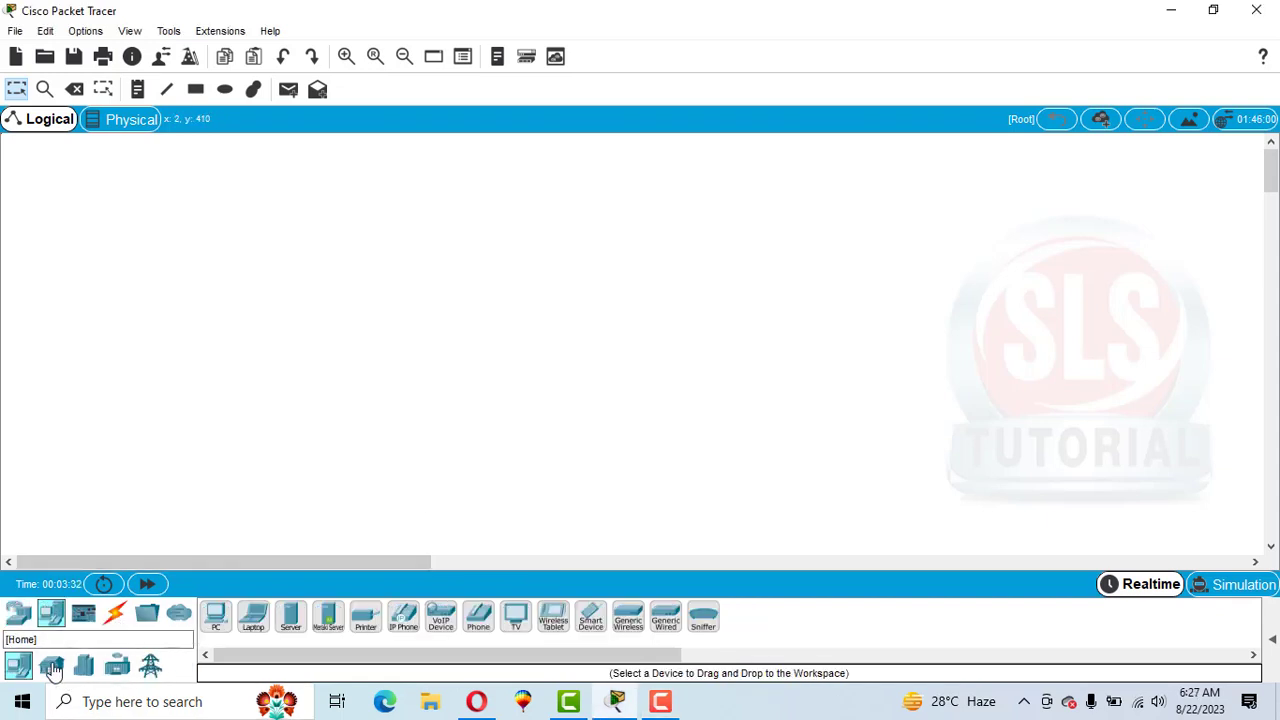
pyautogui.click(215, 618)
pyautogui.click(49, 416)
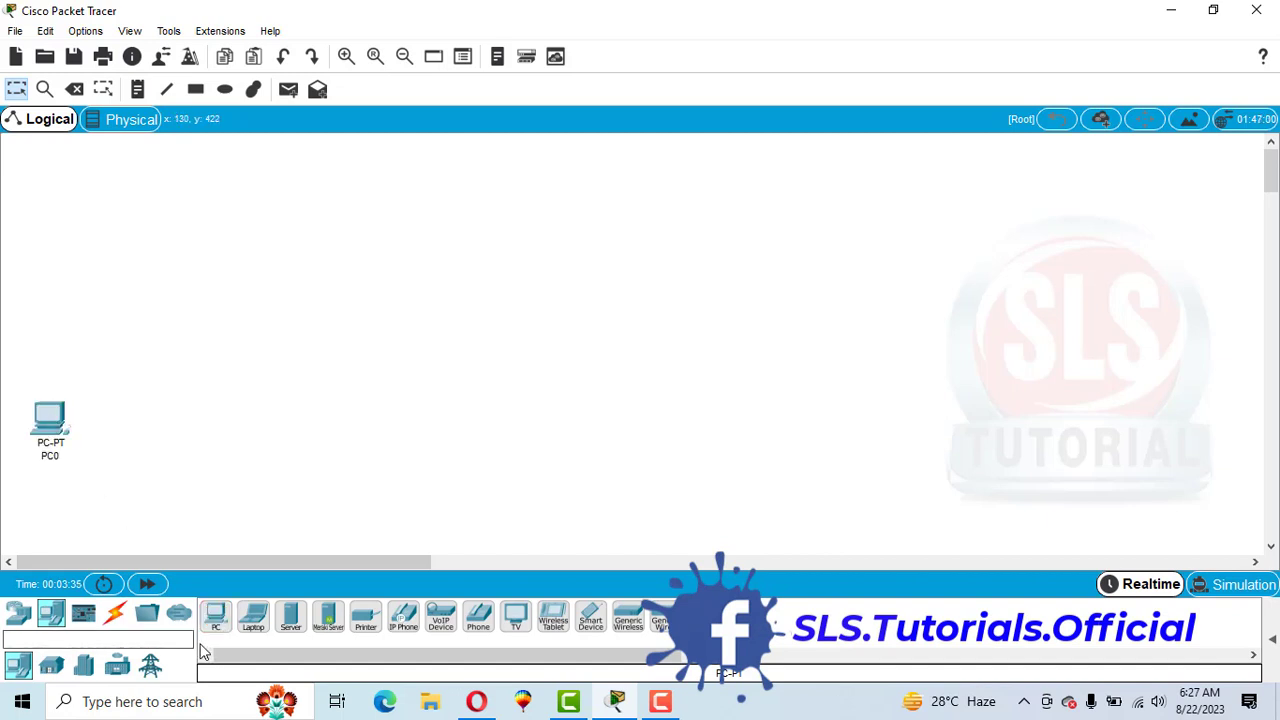
pyautogui.click(220, 630)
pyautogui.click(183, 428)
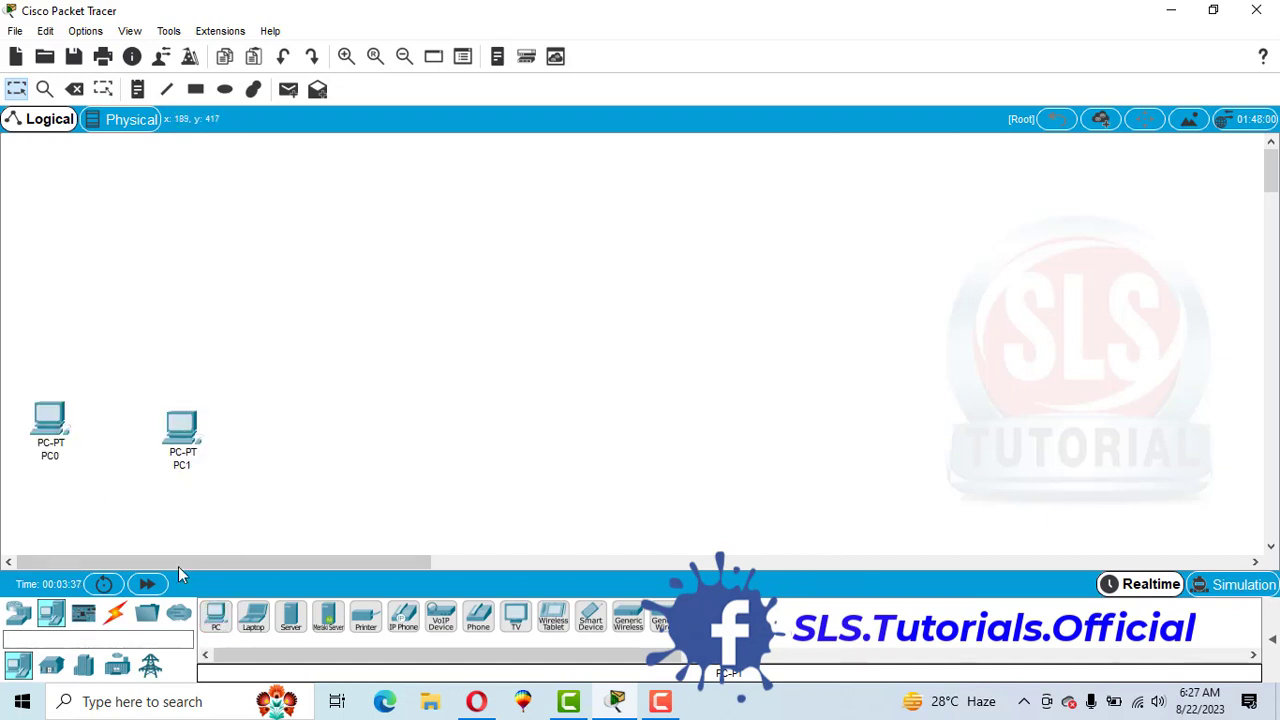
pyautogui.click(215, 618)
pyautogui.click(343, 426)
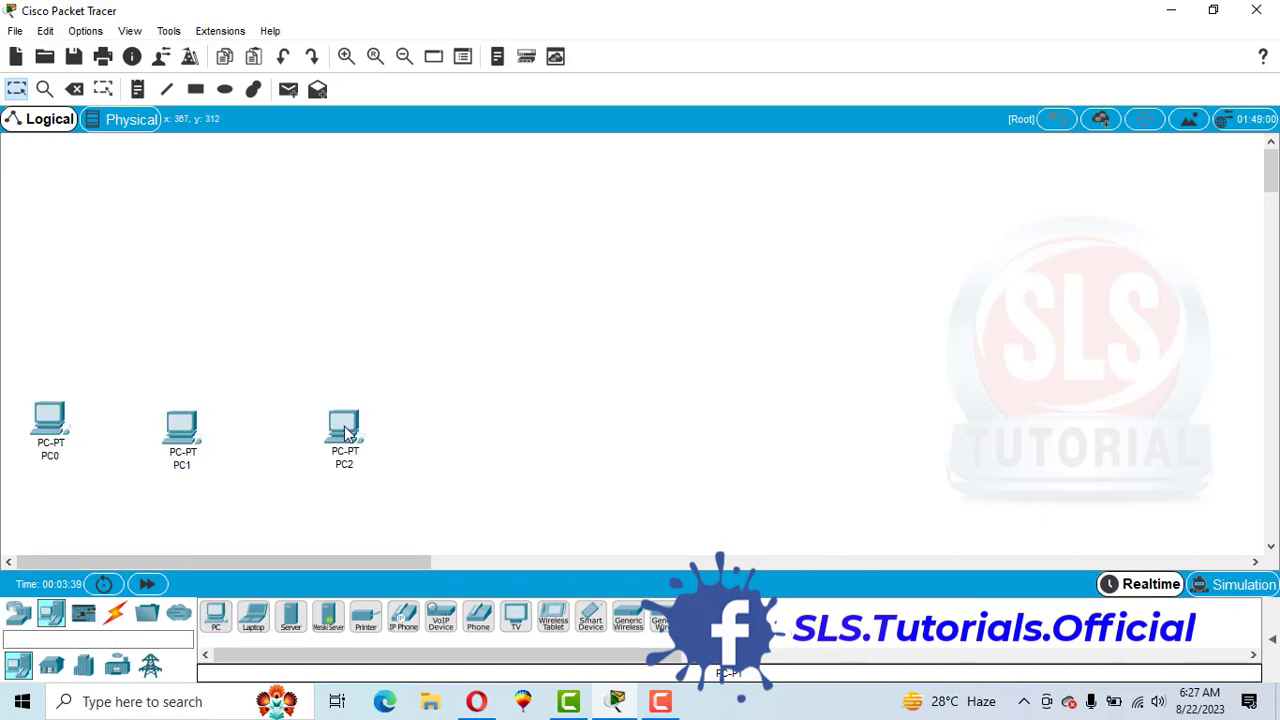
pyautogui.click(220, 620)
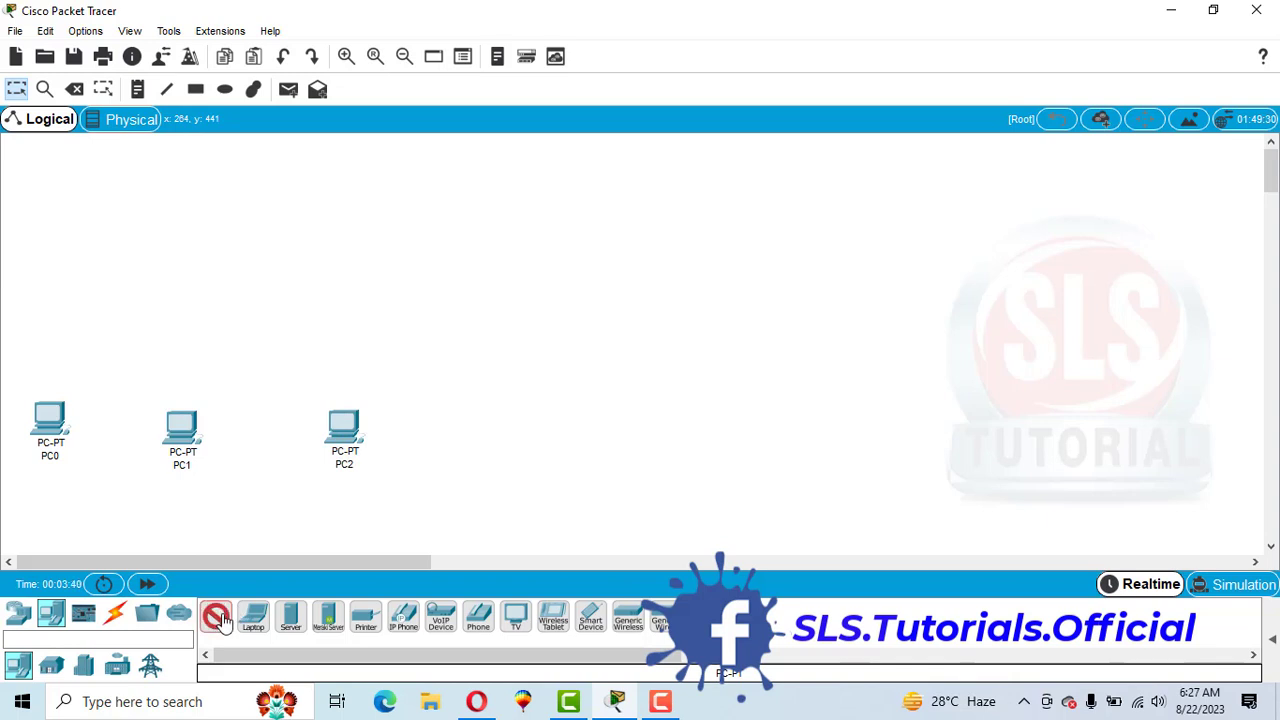
pyautogui.click(468, 437)
pyautogui.moveTo(472, 443); pyautogui.dragTo(480, 431)
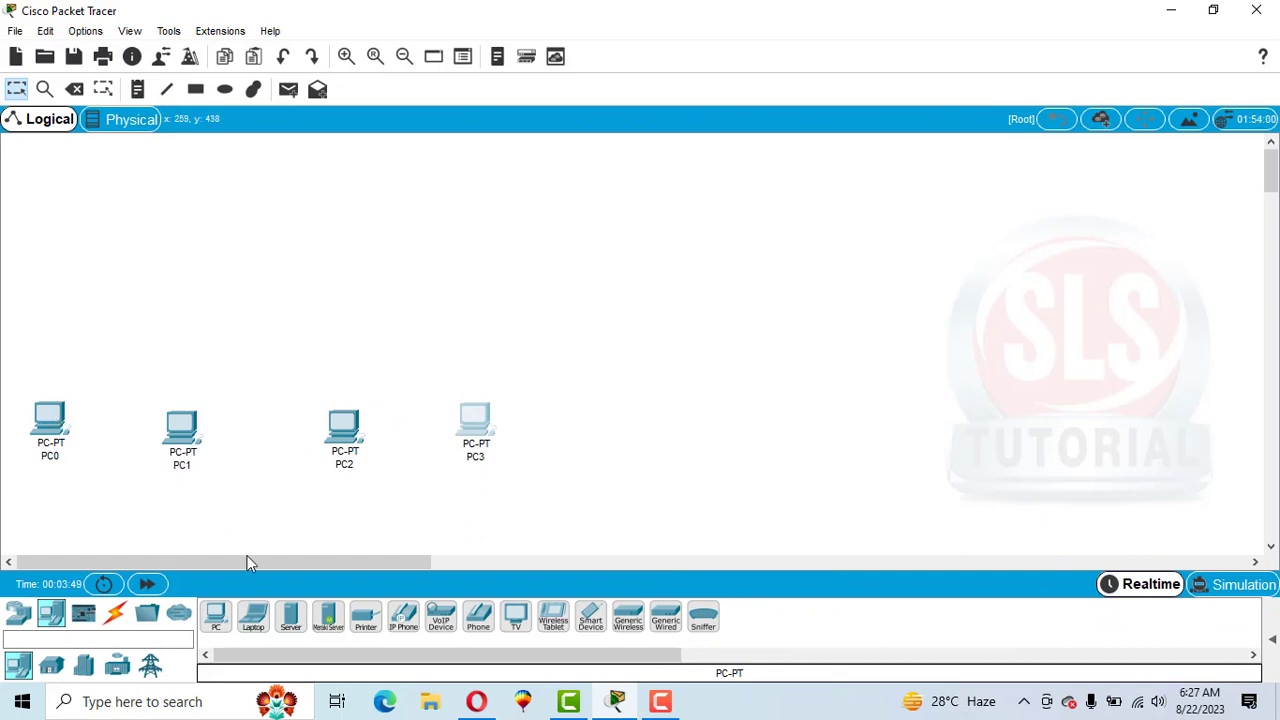
# Add a 2960 switch above the PCs.
pyautogui.click(17, 612)
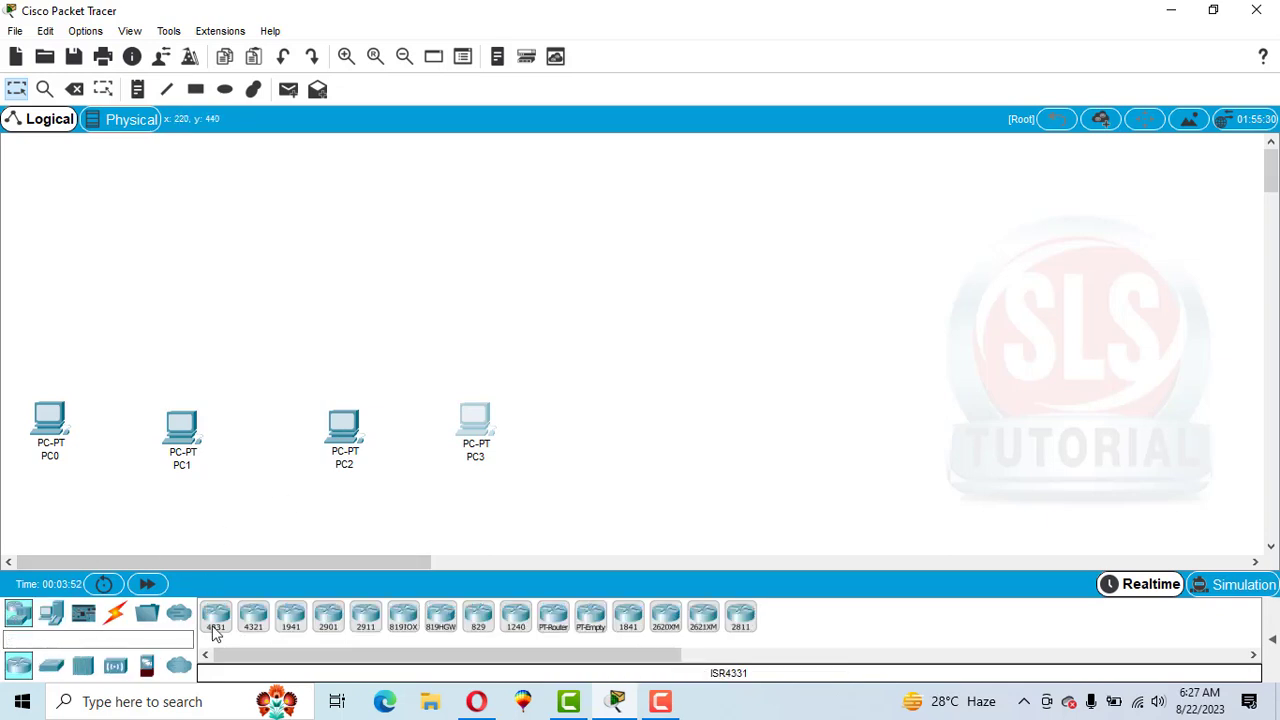
pyautogui.click(53, 667)
pyautogui.moveTo(215, 618); pyautogui.dragTo(263, 222)
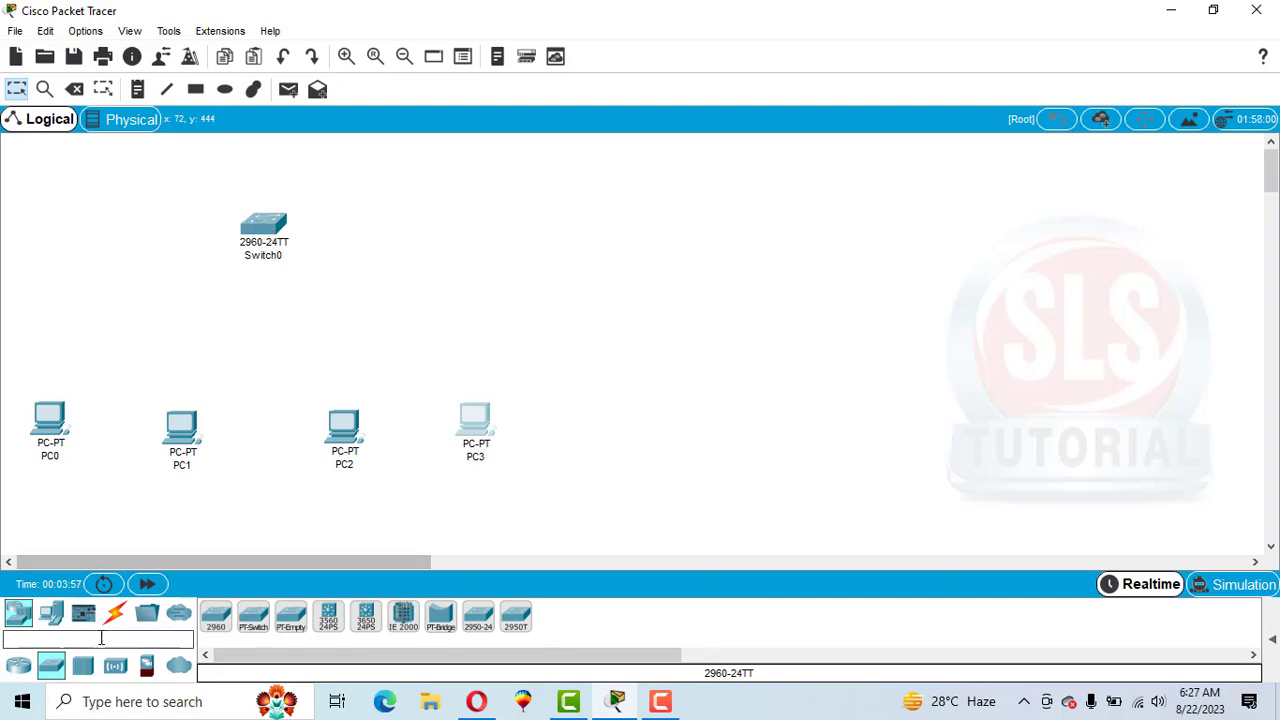
# Connect PC0 and PC1 to the switch using the automatic connection type.
pyautogui.click(115, 613)
pyautogui.click(215, 615)
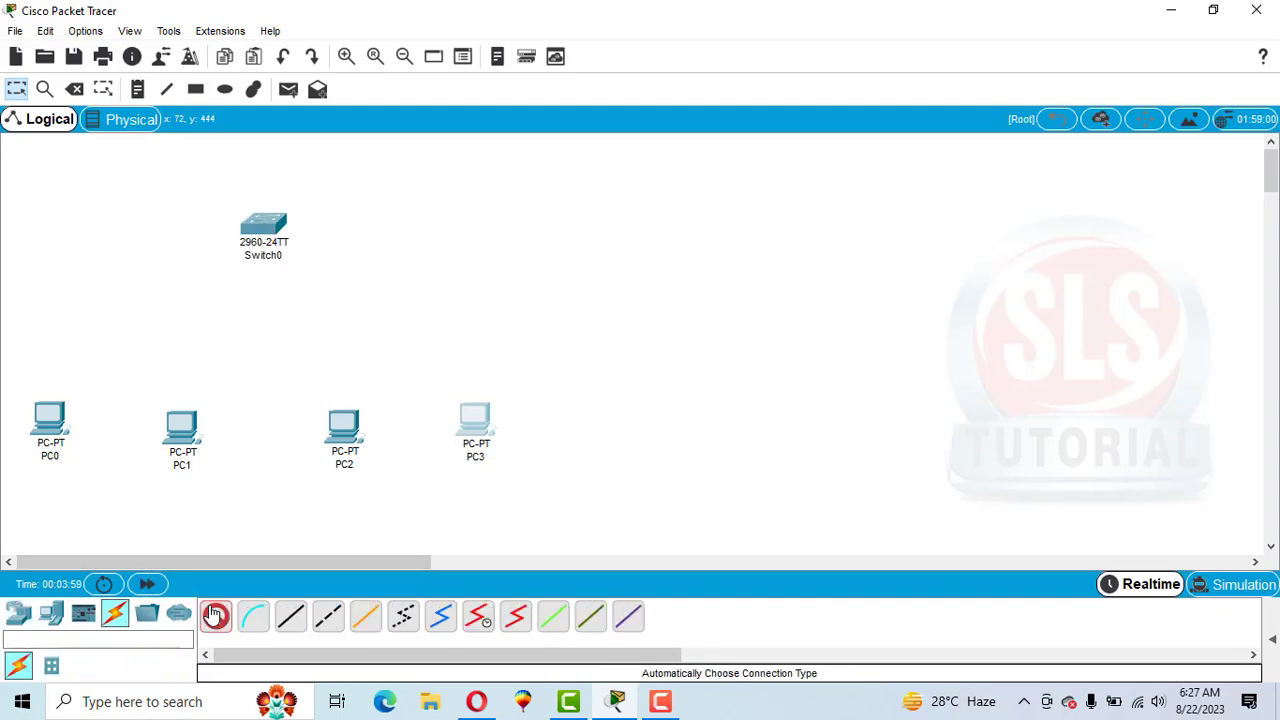
pyautogui.click(55, 420)
pyautogui.click(252, 230)
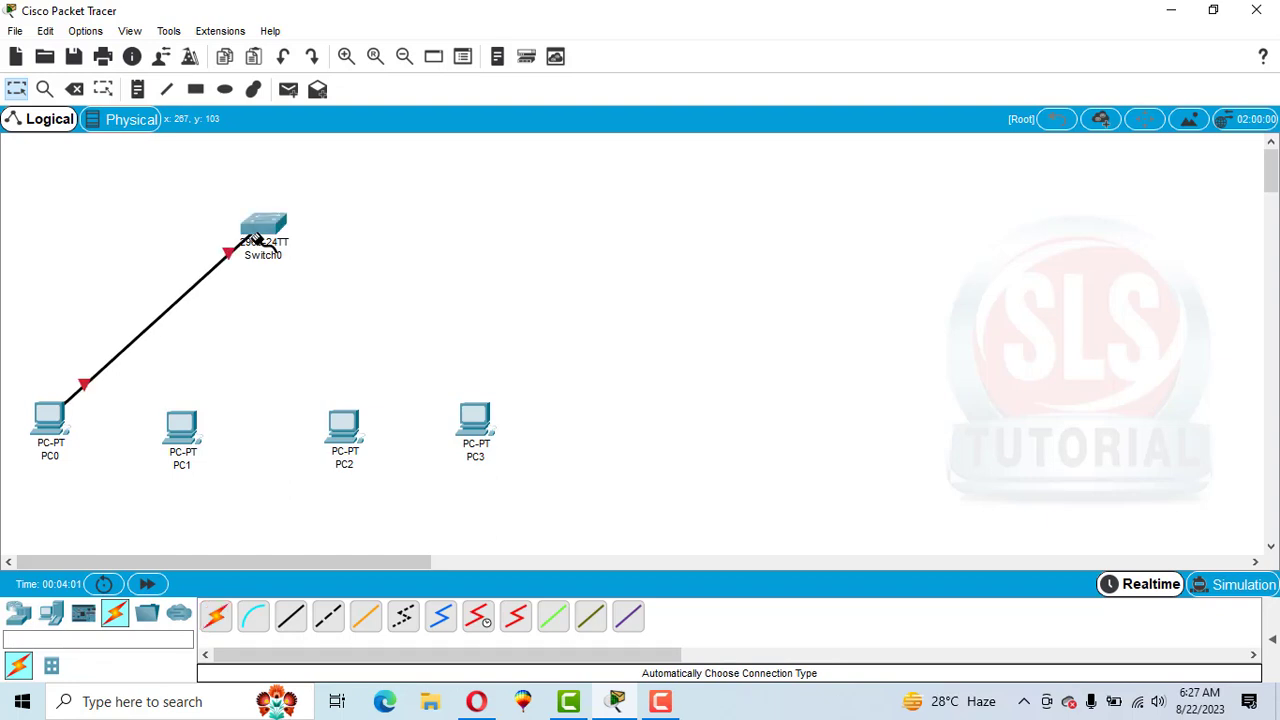
pyautogui.click(215, 615)
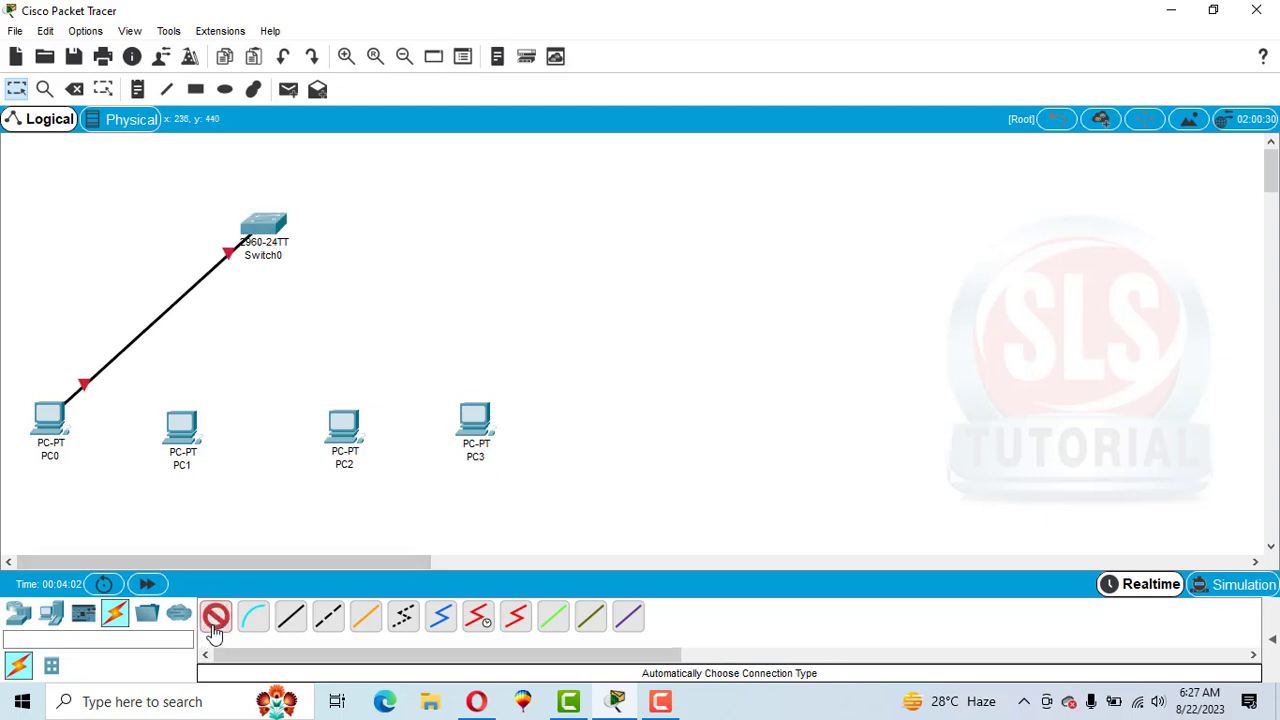
pyautogui.click(182, 428)
pyautogui.click(268, 223)
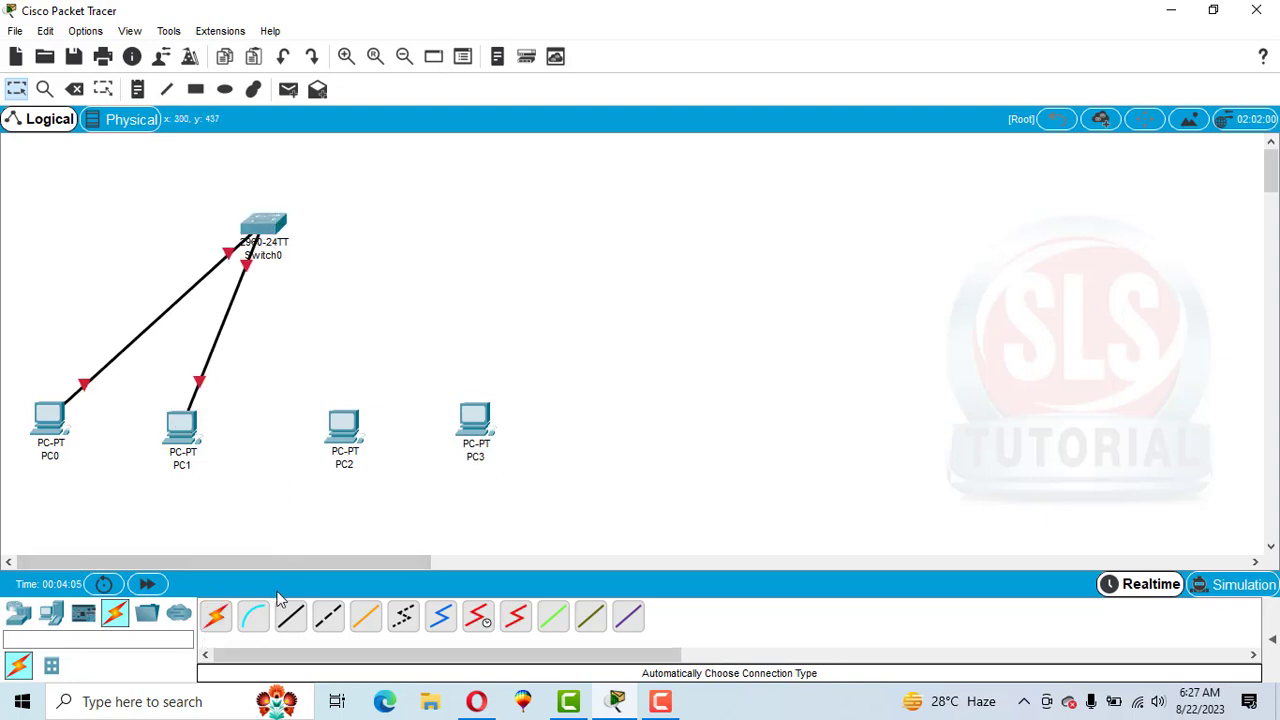
# Connect PC2 and PC3 to the switch using the automatic connection type.
pyautogui.click(345, 443)
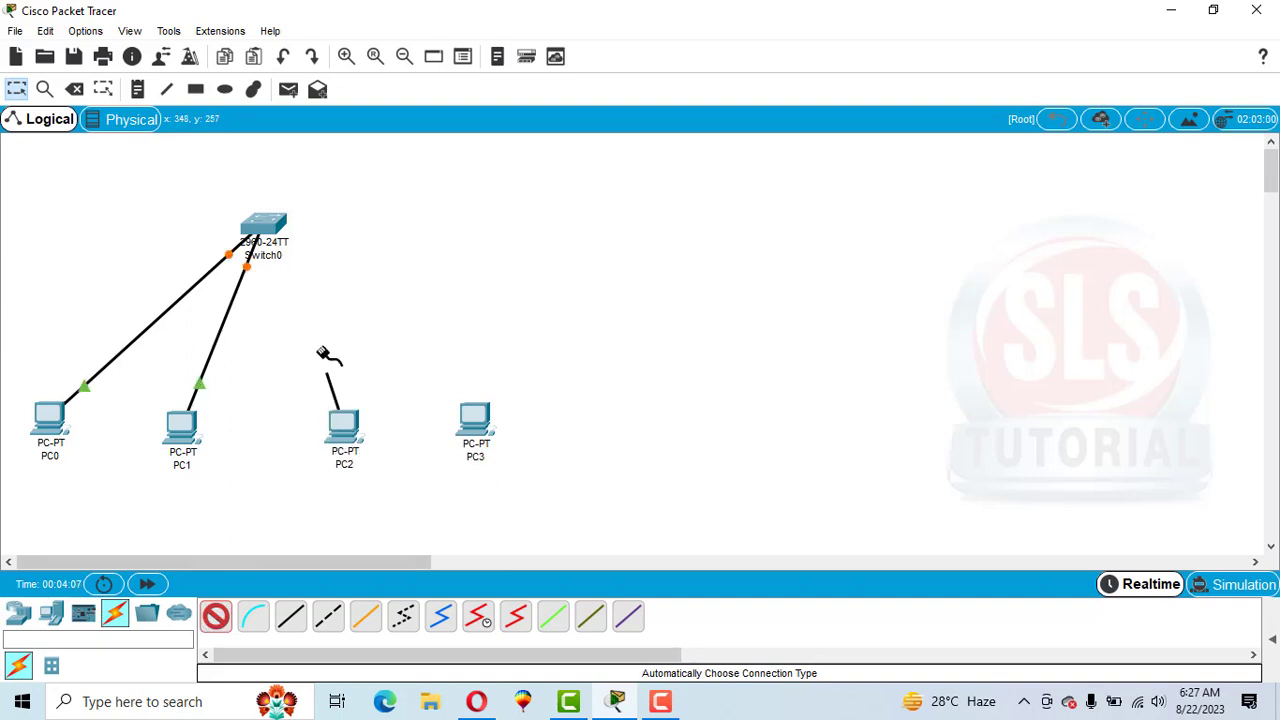
pyautogui.click(262, 226)
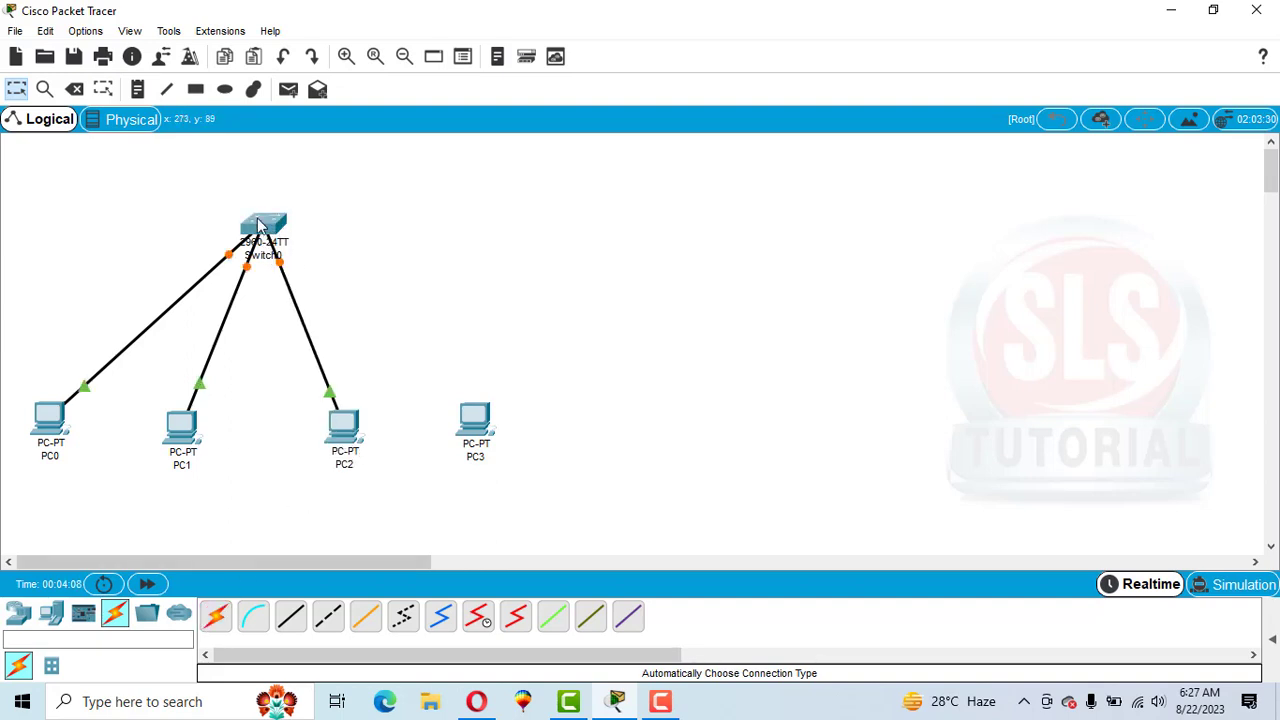
pyautogui.click(215, 615)
pyautogui.click(476, 438)
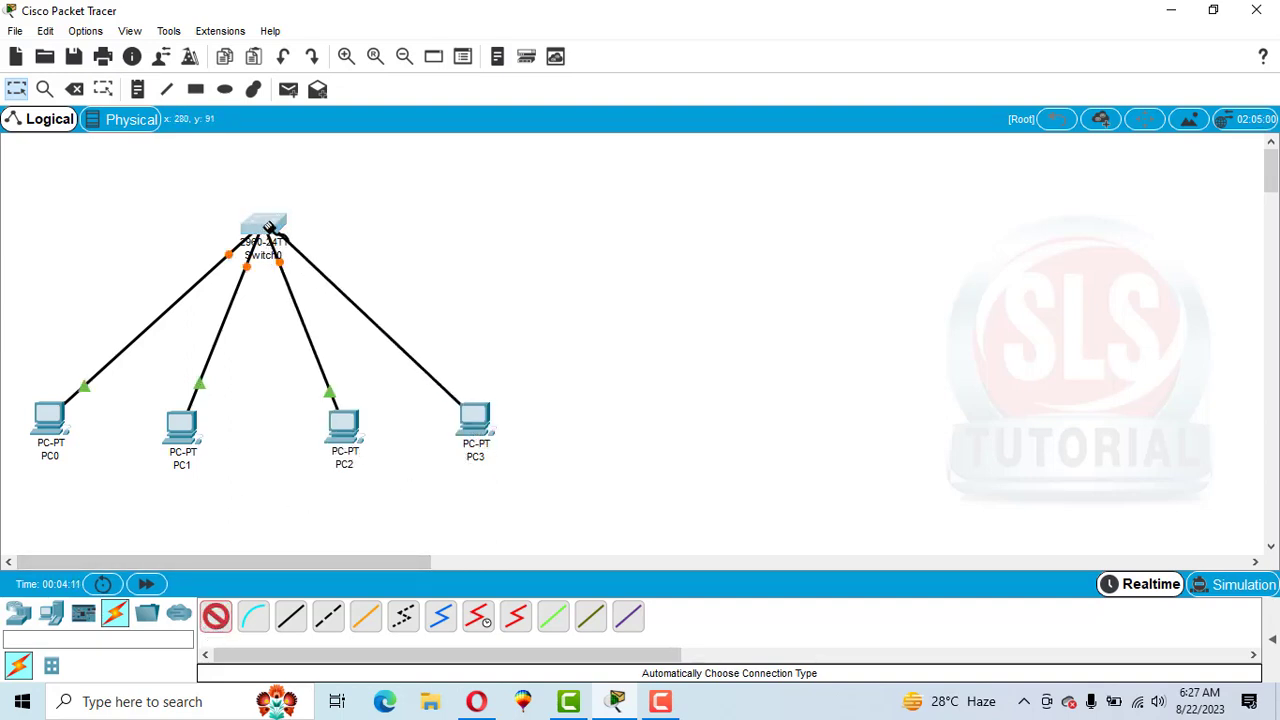
pyautogui.click(265, 226)
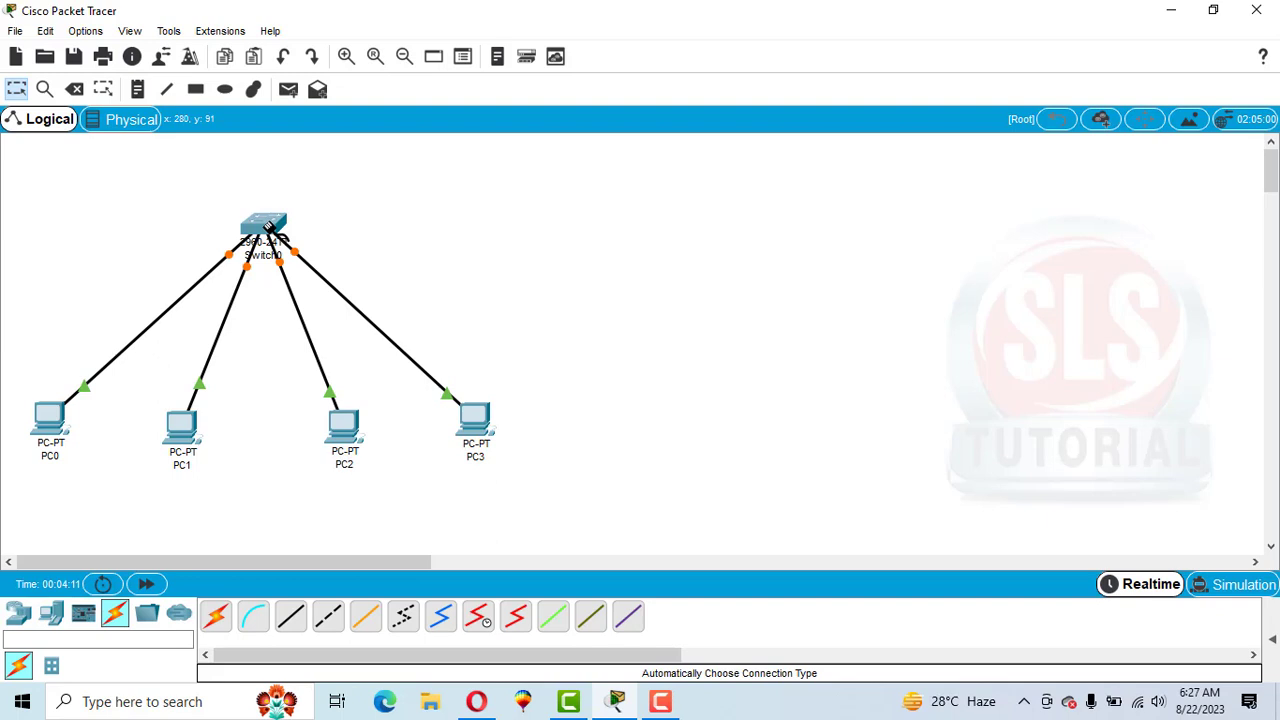
# Draw a yellow-filled rectangle enclosing PC2, PC3 and the right half of the switch.
pyautogui.click(137, 89)
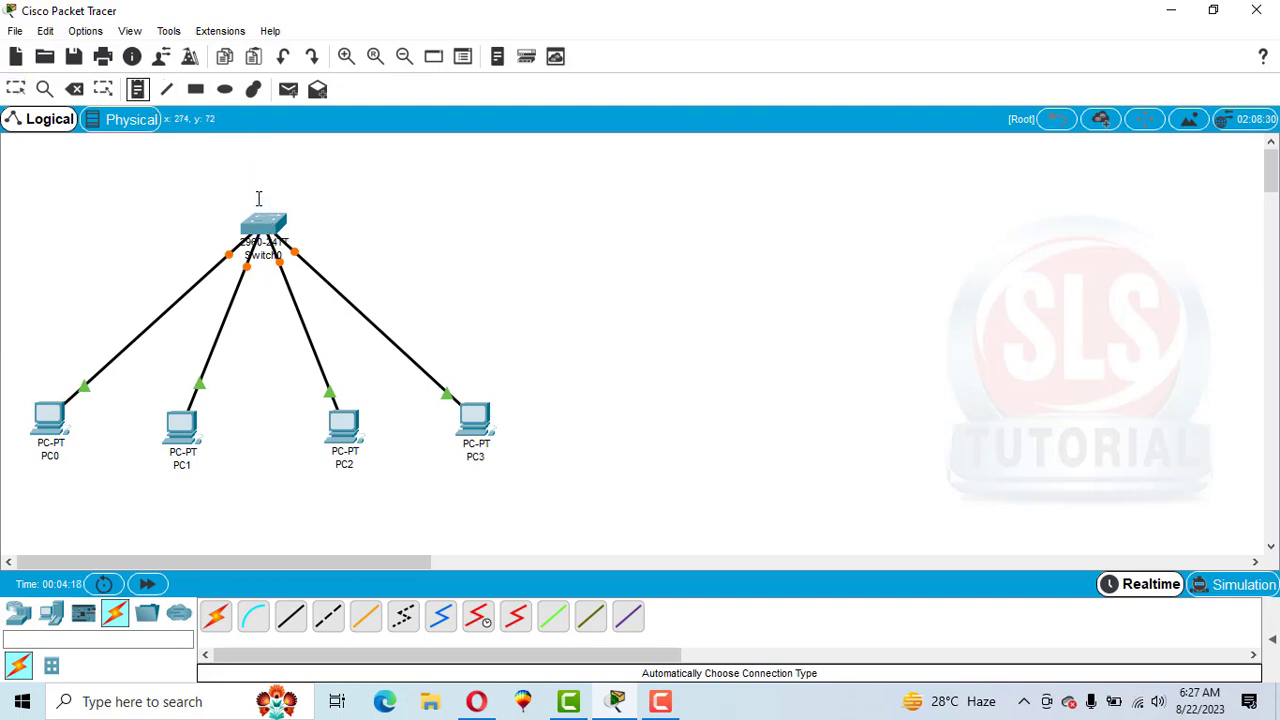
pyautogui.click(196, 89)
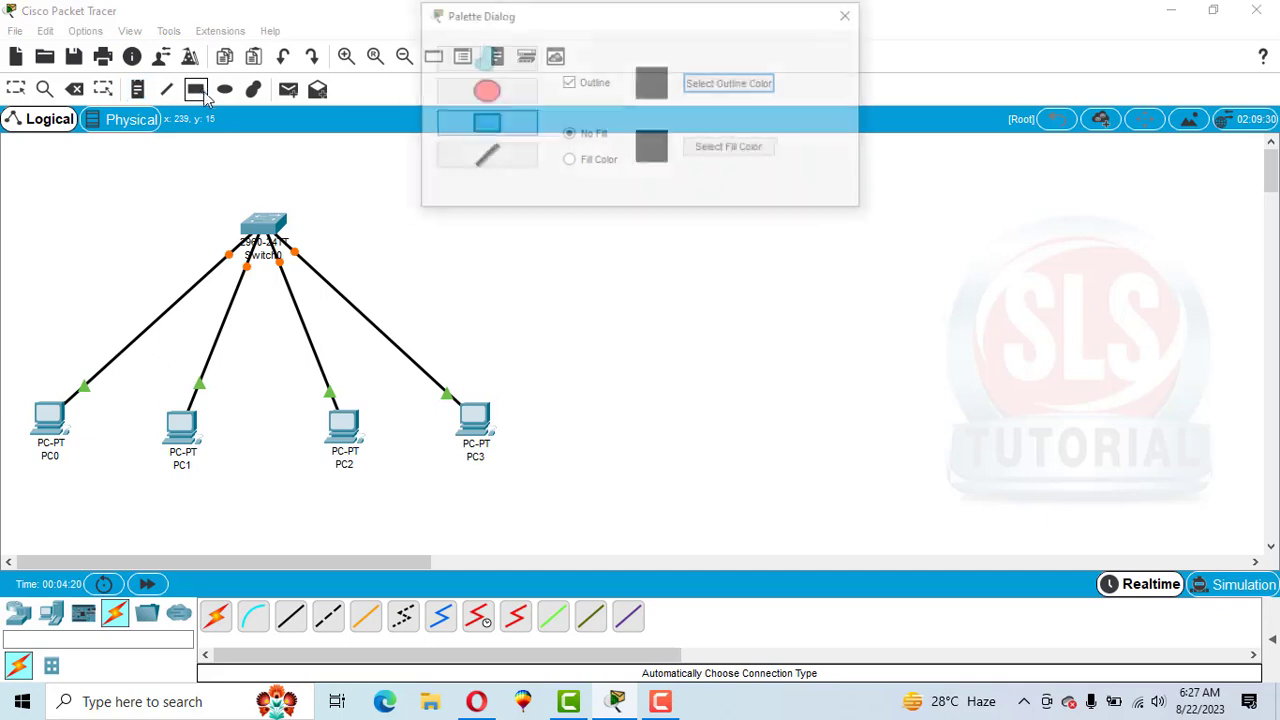
pyautogui.click(714, 149)
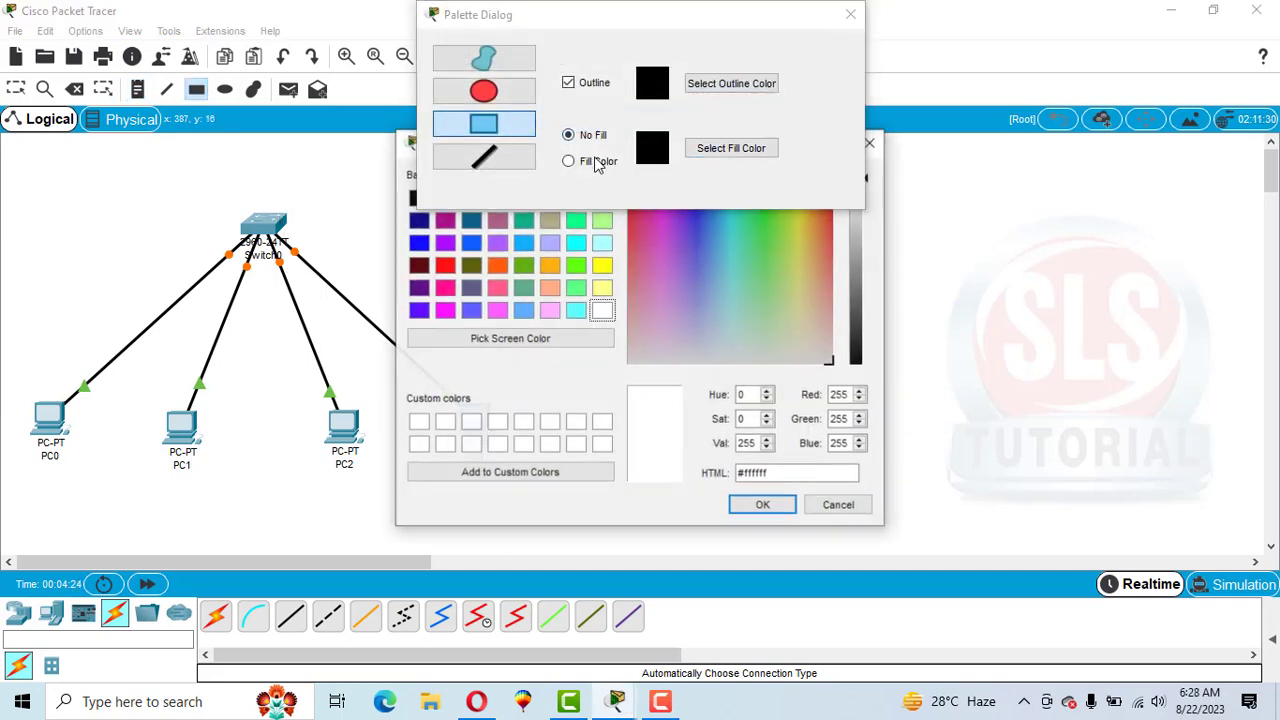
pyautogui.click(601, 267)
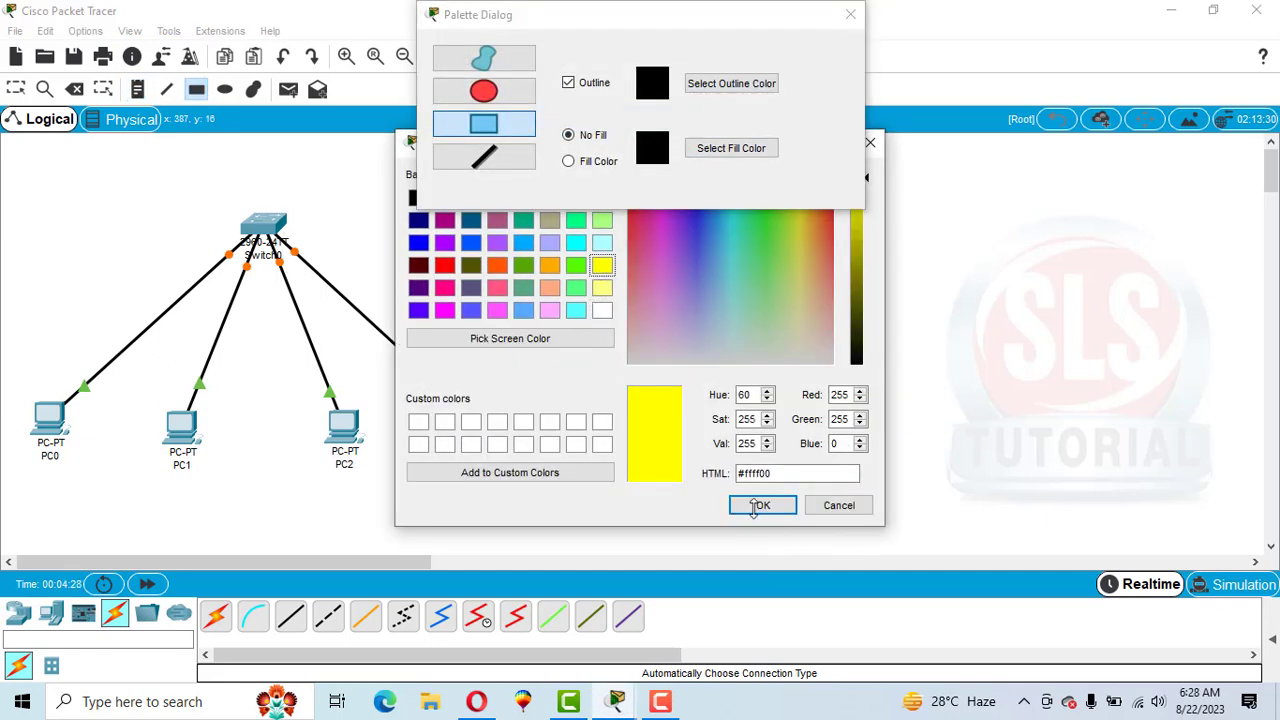
pyautogui.click(757, 505)
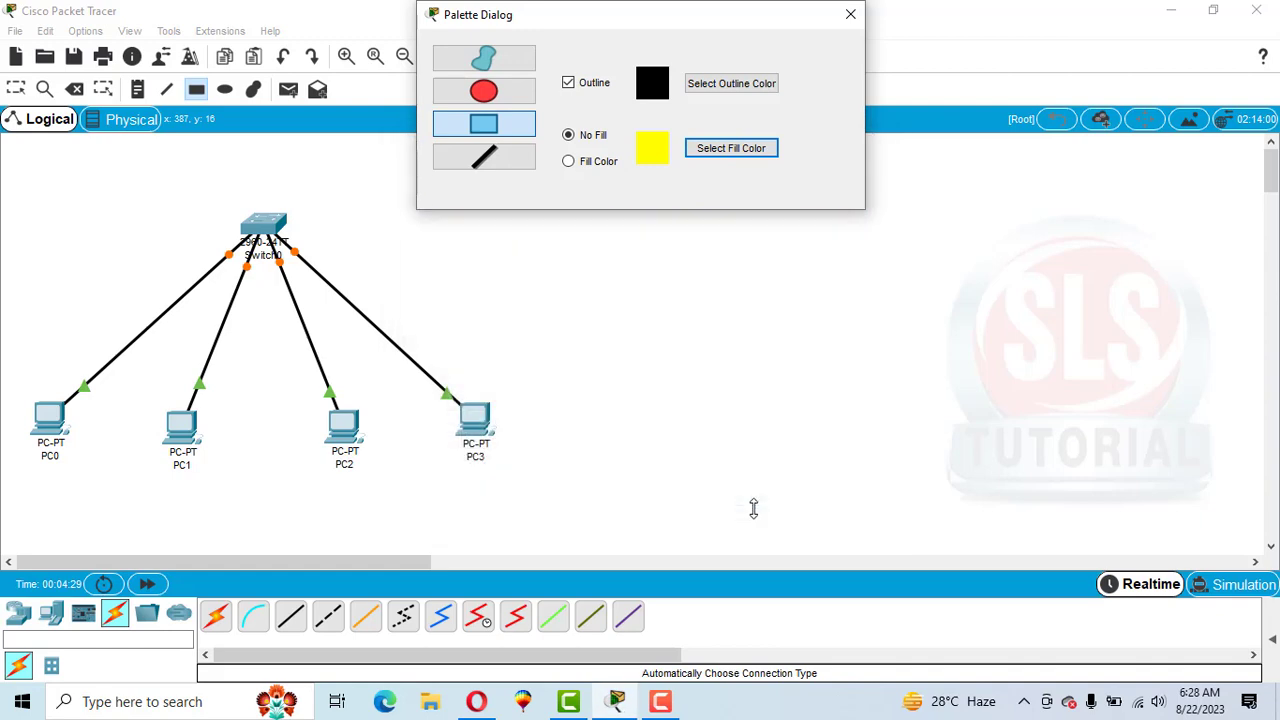
pyautogui.click(569, 162)
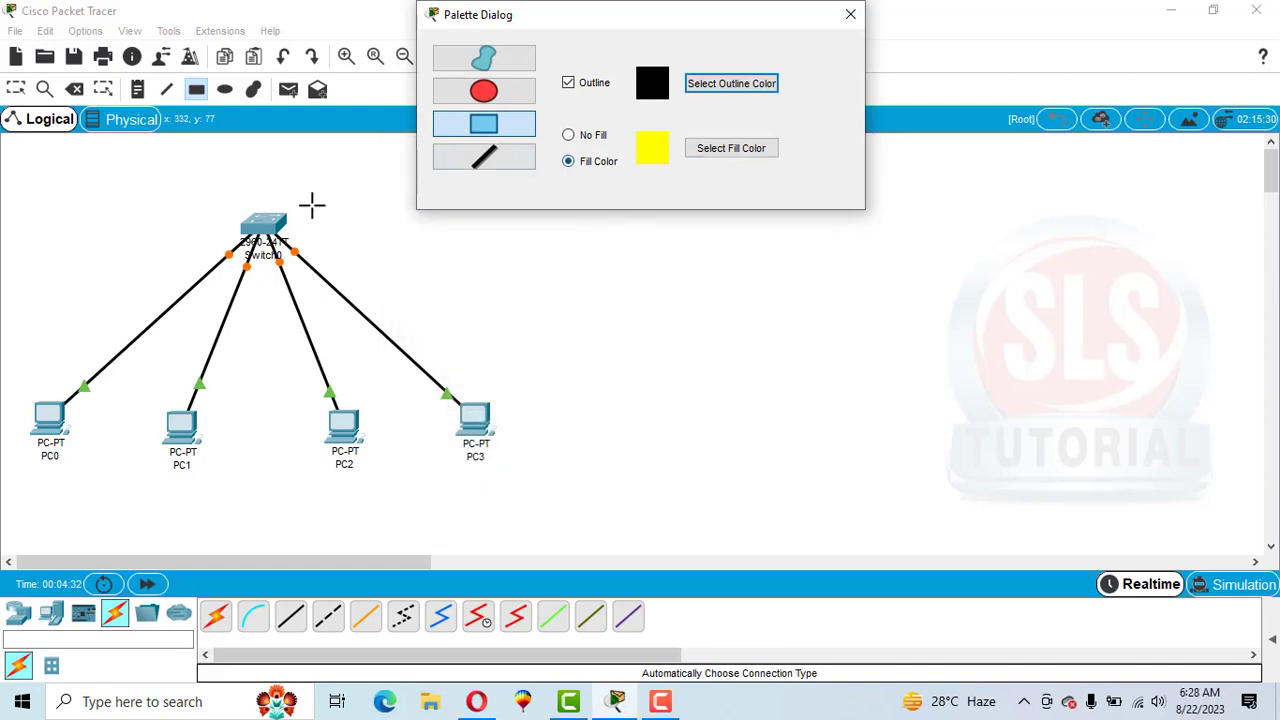
pyautogui.moveTo(265, 200); pyautogui.dragTo(507, 480)
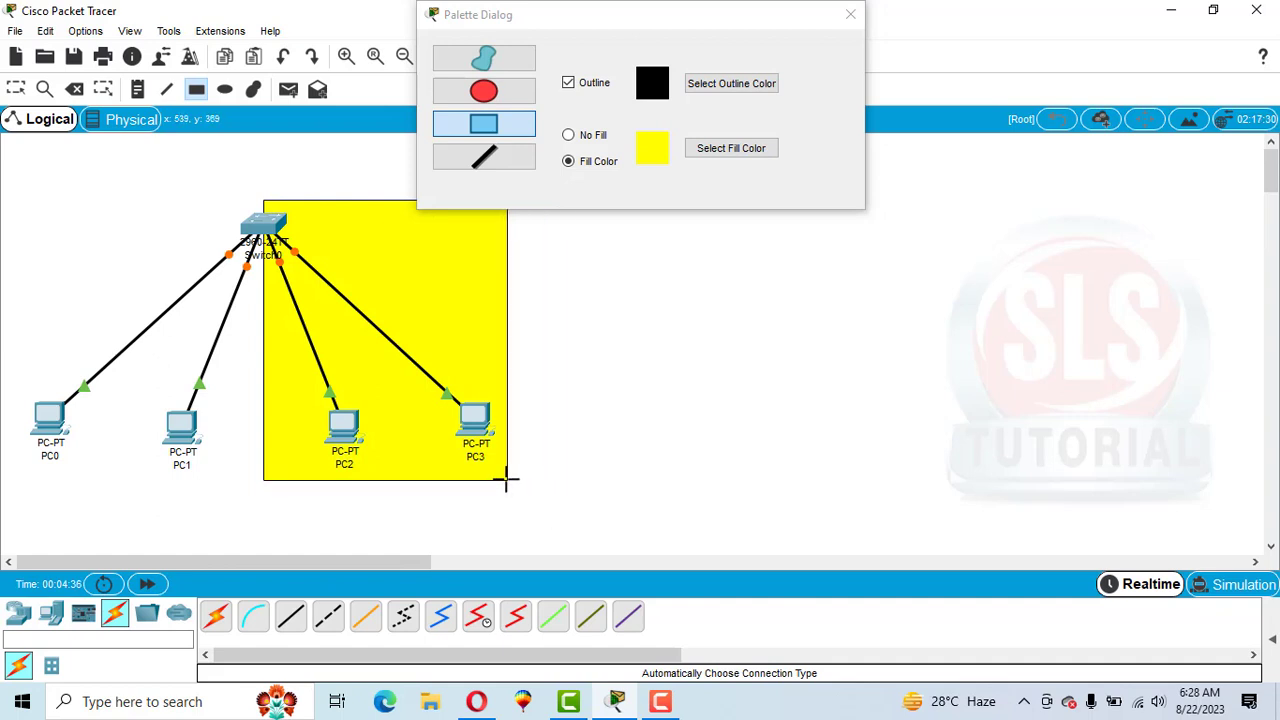
# Draw a green-filled rectangle enclosing PC0 and PC1, then close the palette dialog.
pyautogui.click(744, 150)
pyautogui.click(578, 289)
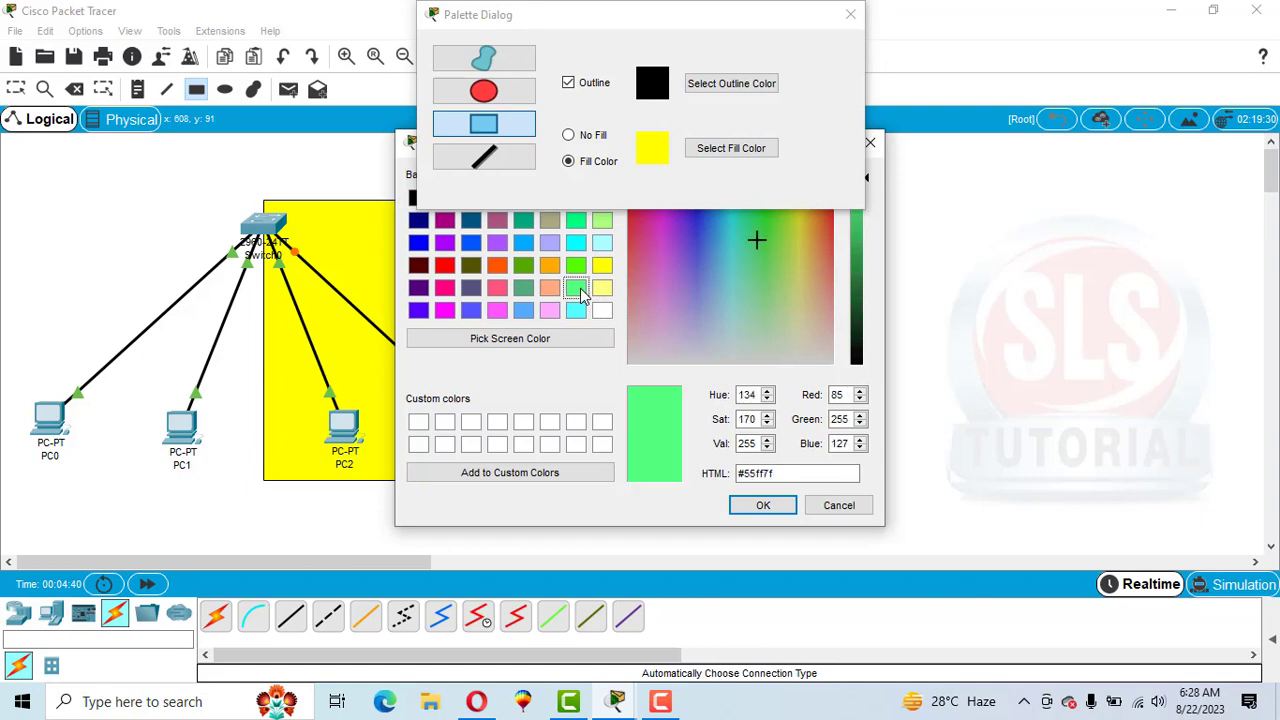
pyautogui.click(763, 506)
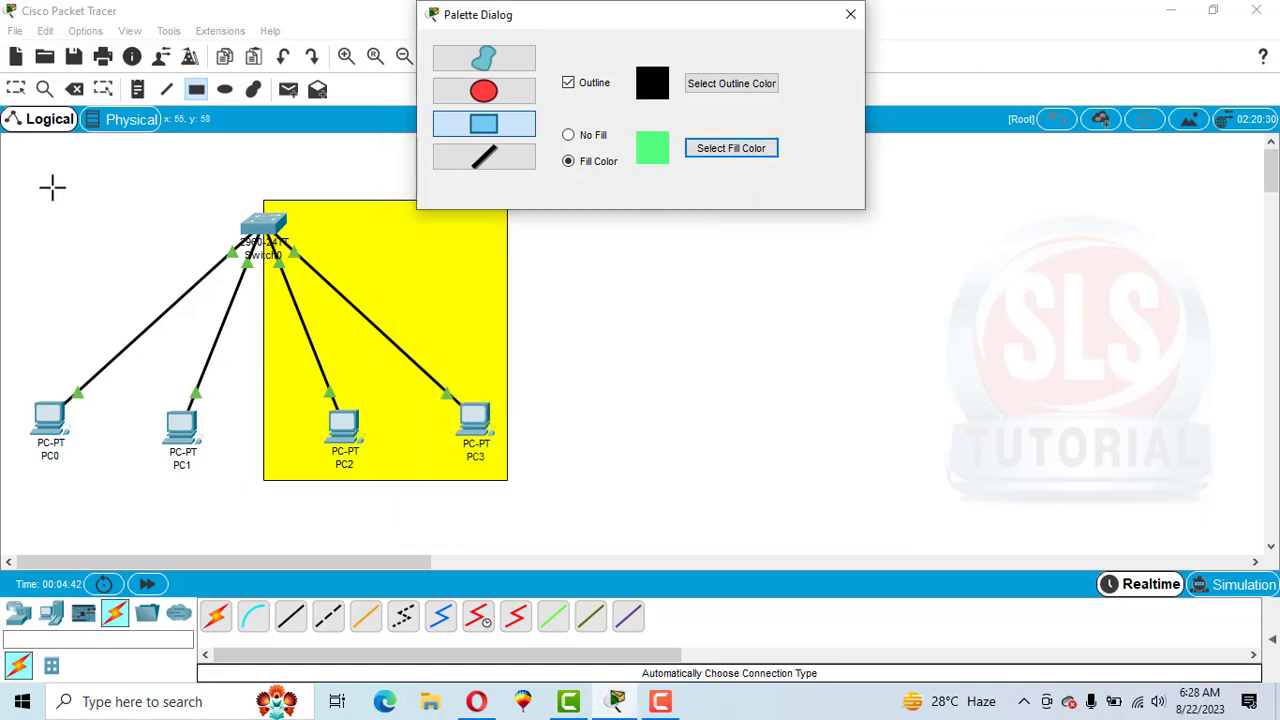
pyautogui.moveTo(19, 190); pyautogui.dragTo(260, 483)
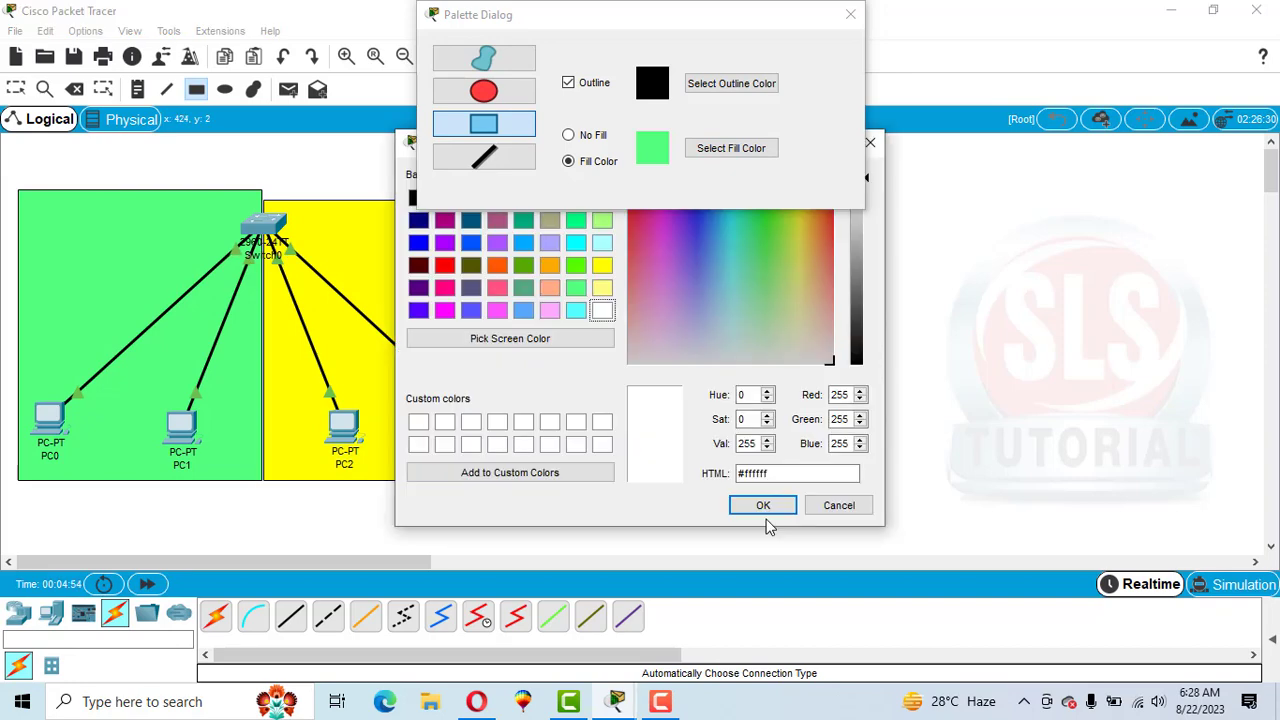
pyautogui.click(757, 505)
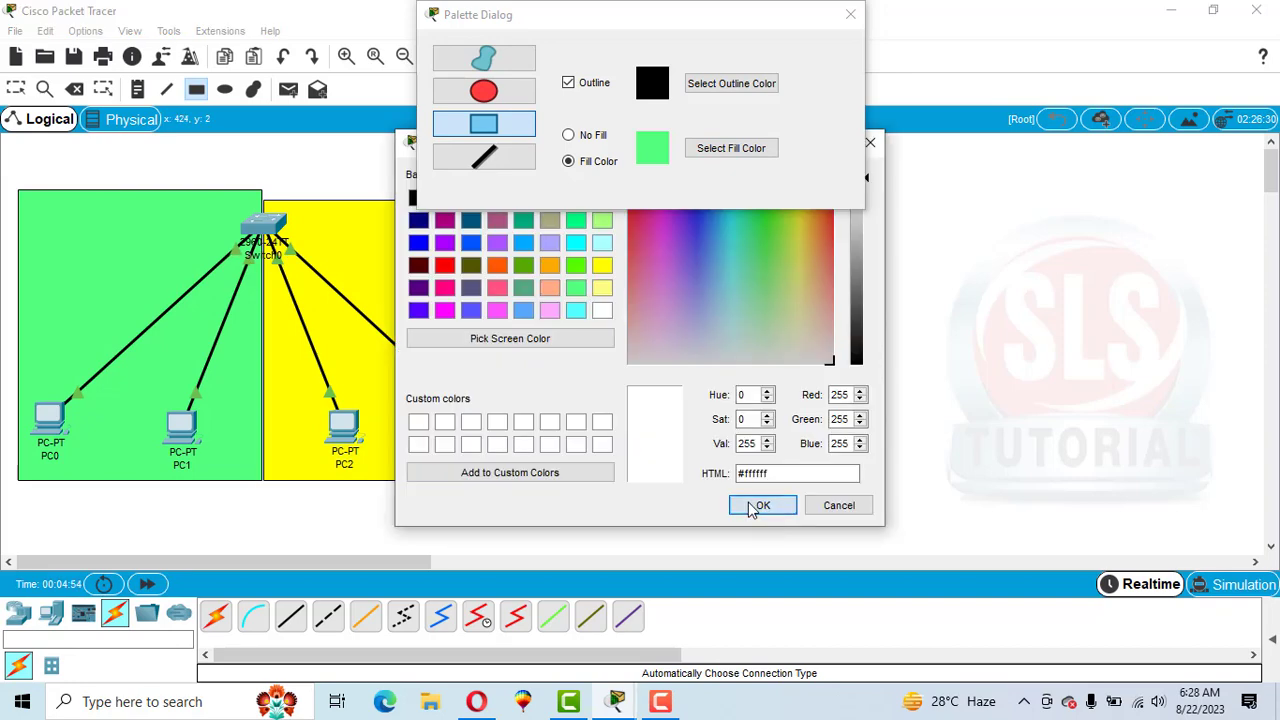
pyautogui.click(850, 16)
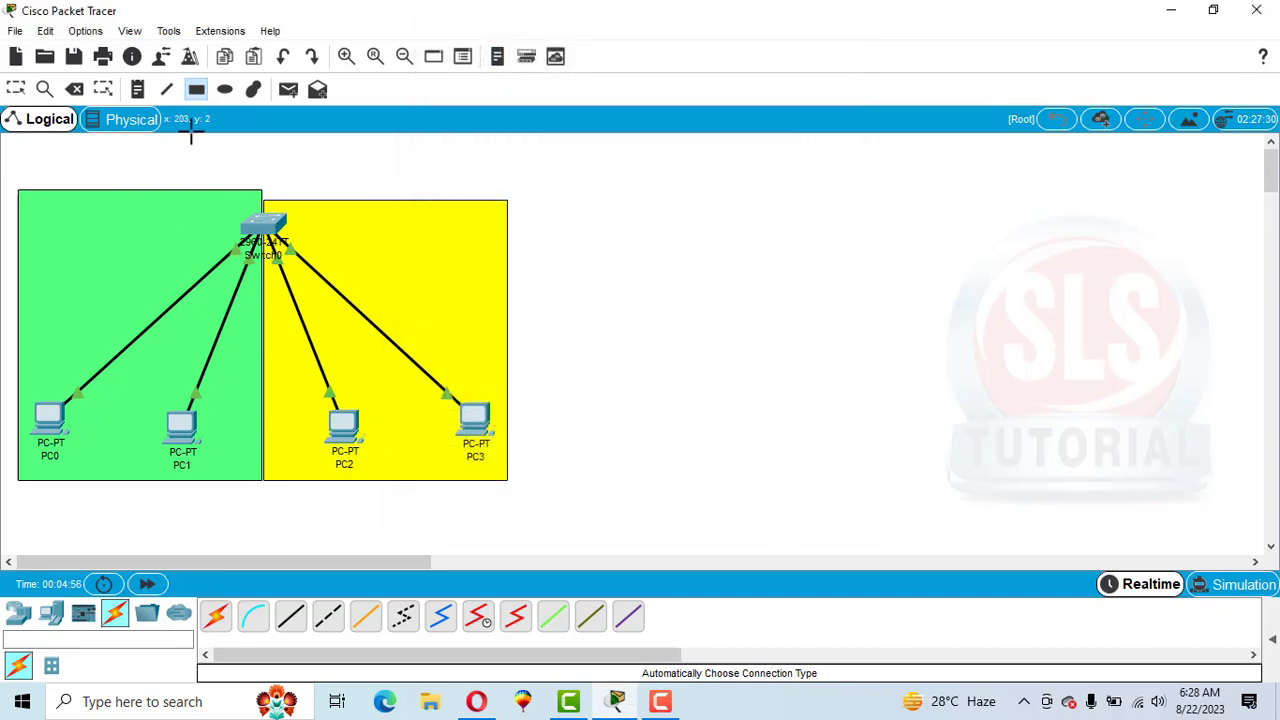
# Add text notes labelled CS in the green area and SE in the yellow area.
pyautogui.click(139, 89)
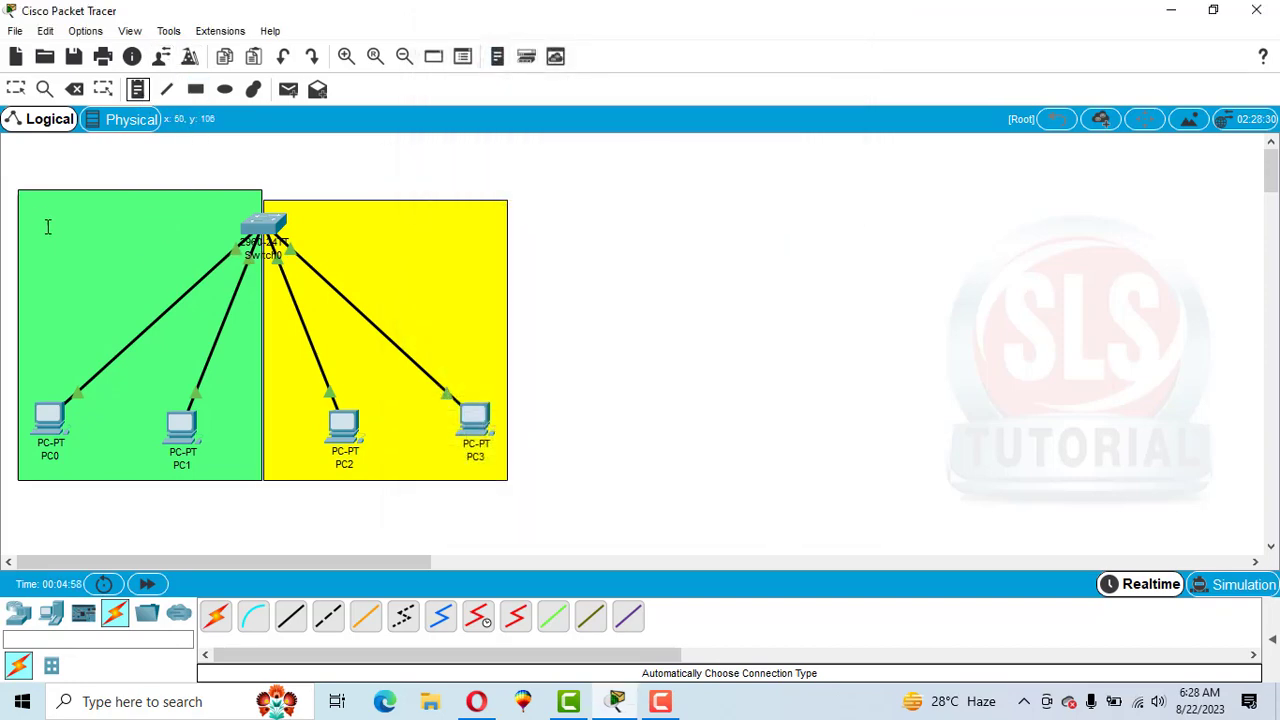
pyautogui.click(40, 218)
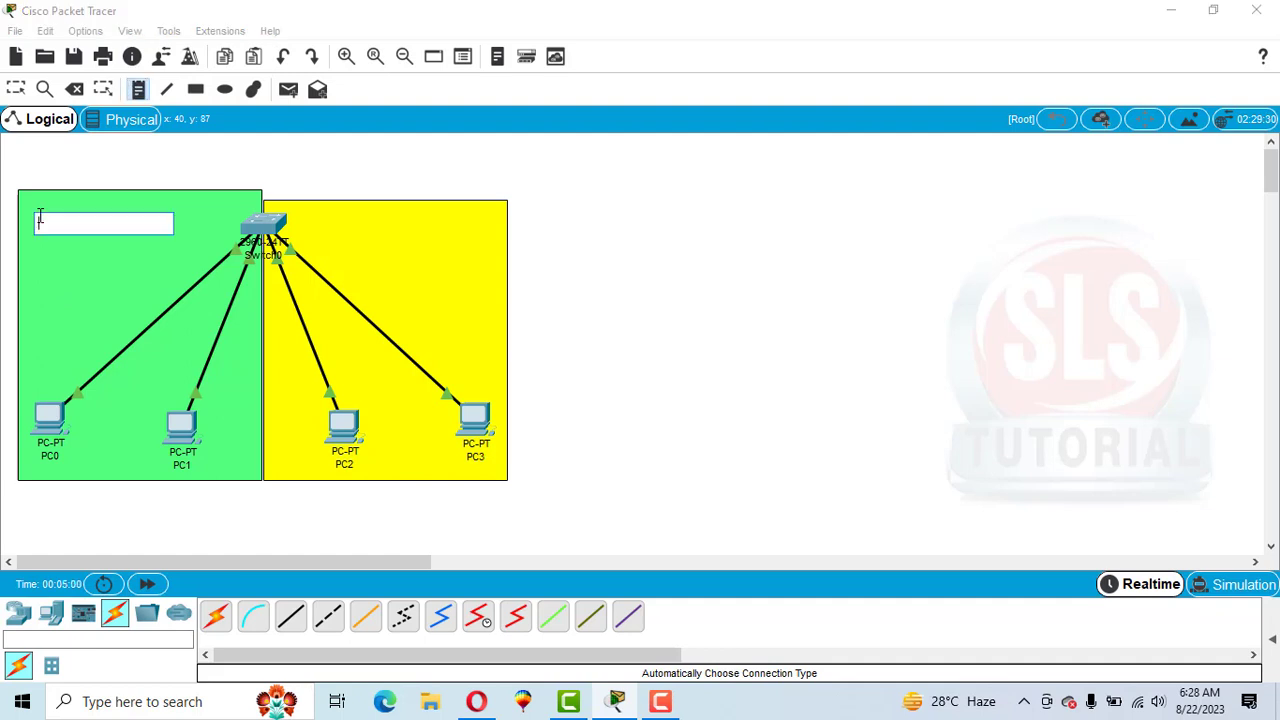
pyautogui.write('cs')
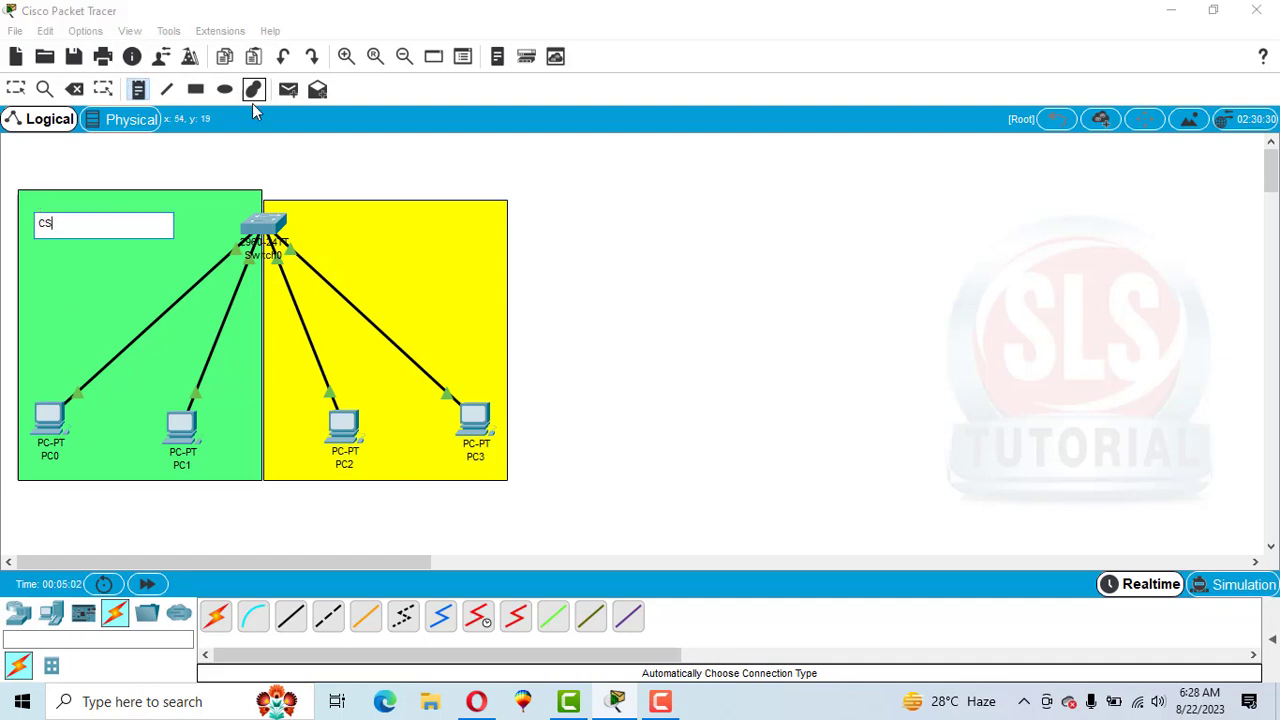
pyautogui.click(389, 222)
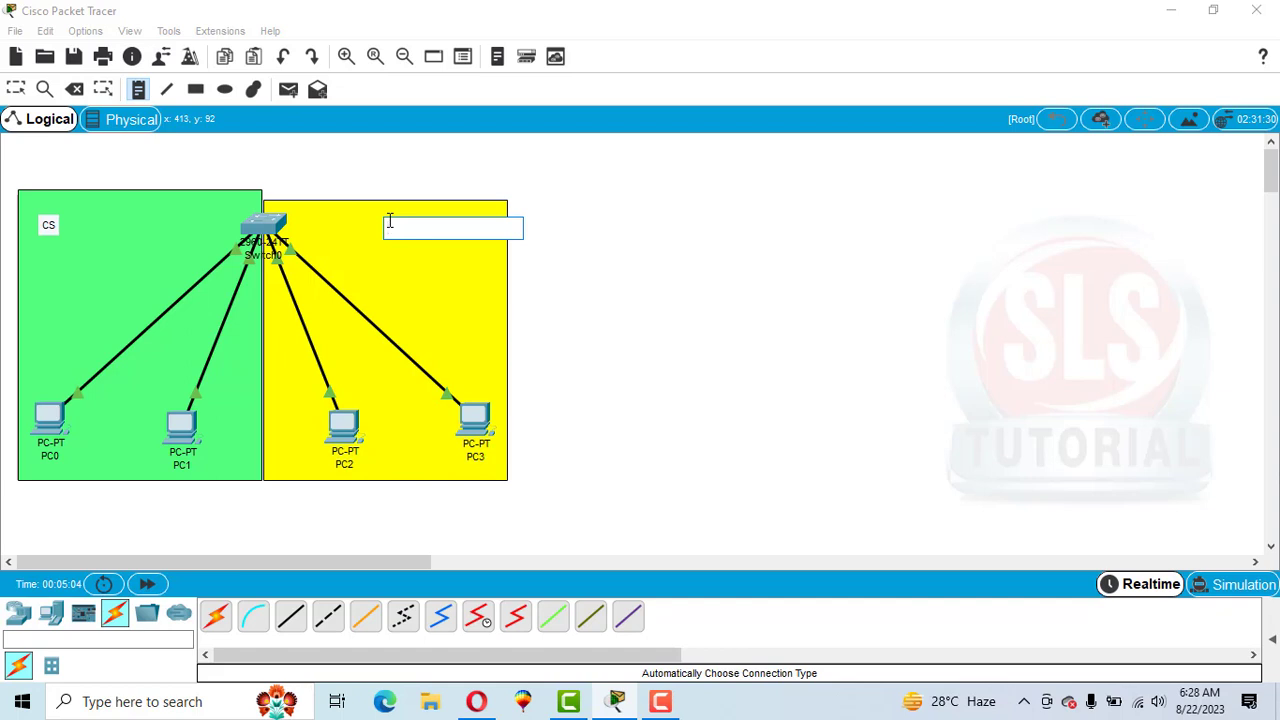
pyautogui.write('s')
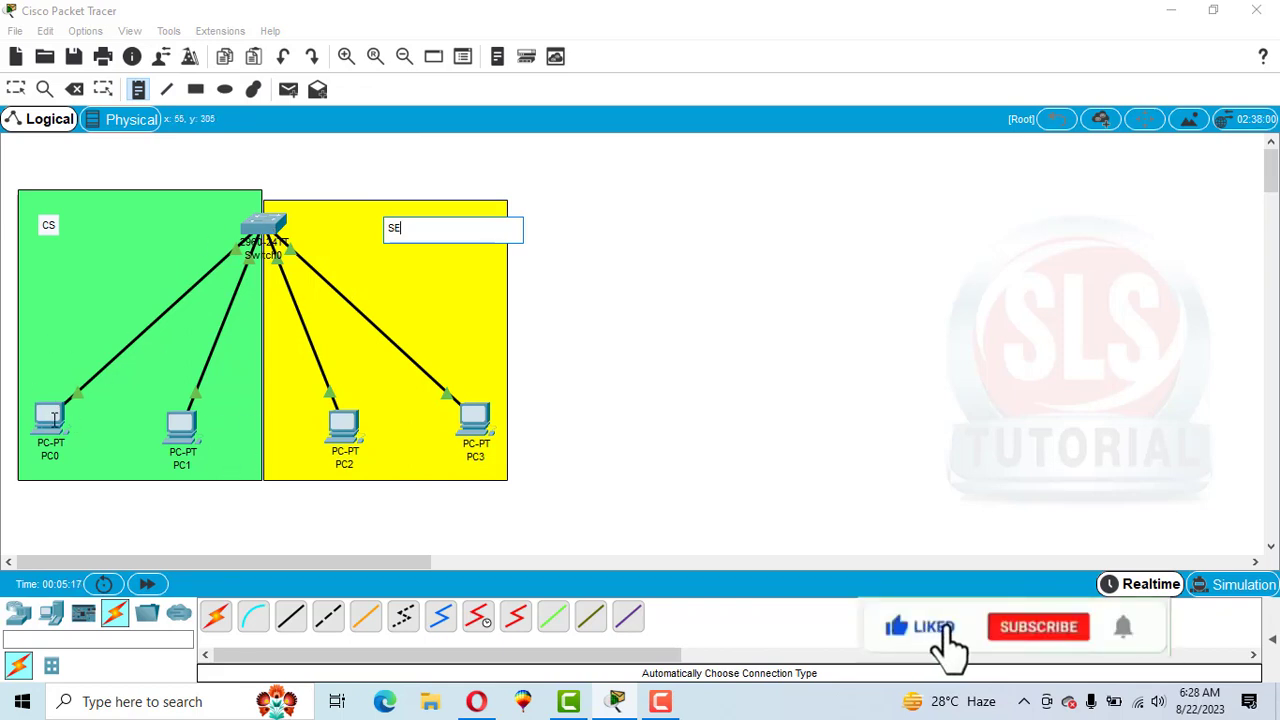
pyautogui.click(54, 418)
pyautogui.press('Escape')
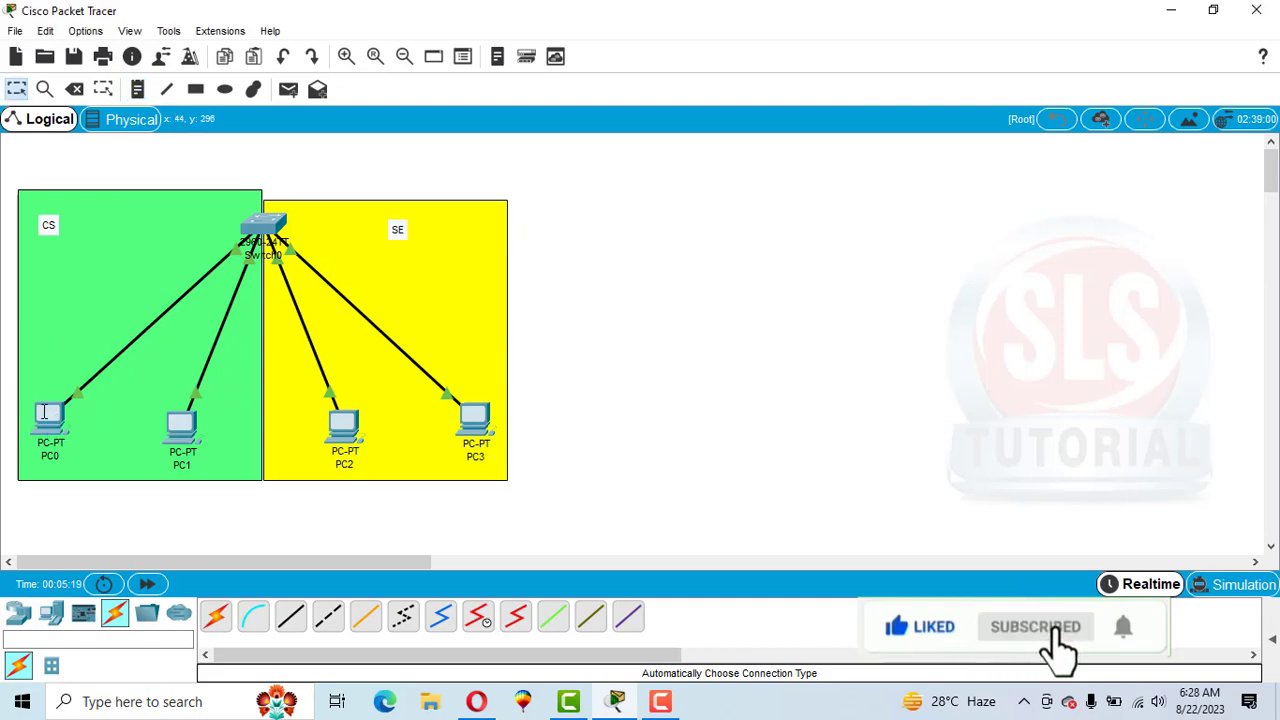
# Give PC0 the static IP address 10.10.10.1 with the default subnet mask 255.0.0.0.
pyautogui.click(46, 414)
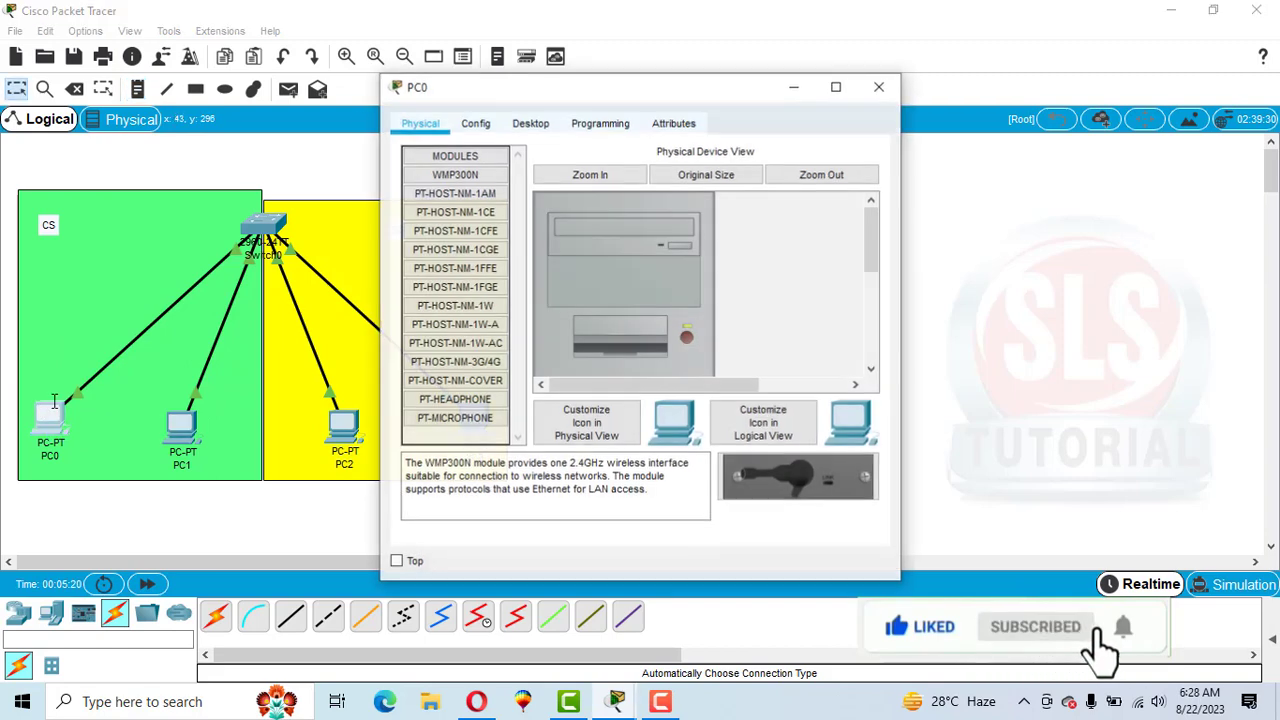
pyautogui.click(528, 123)
pyautogui.click(460, 206)
pyautogui.click(588, 256)
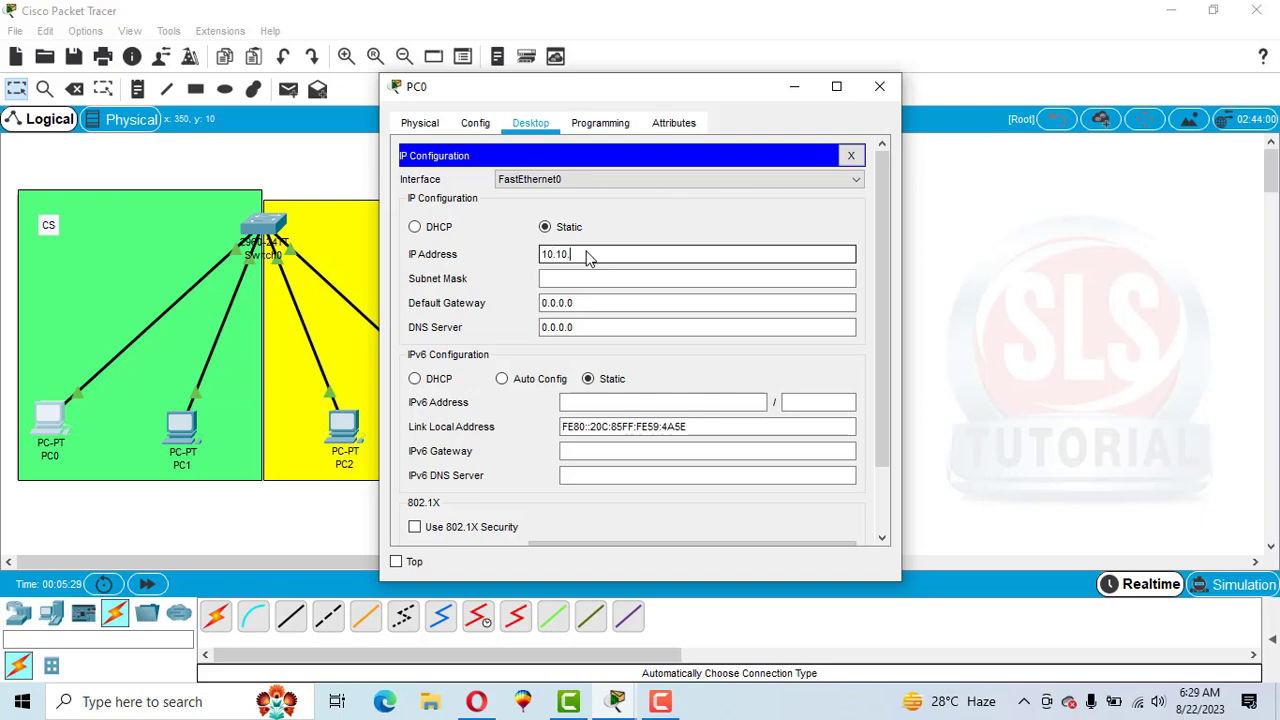
pyautogui.write('10.1')
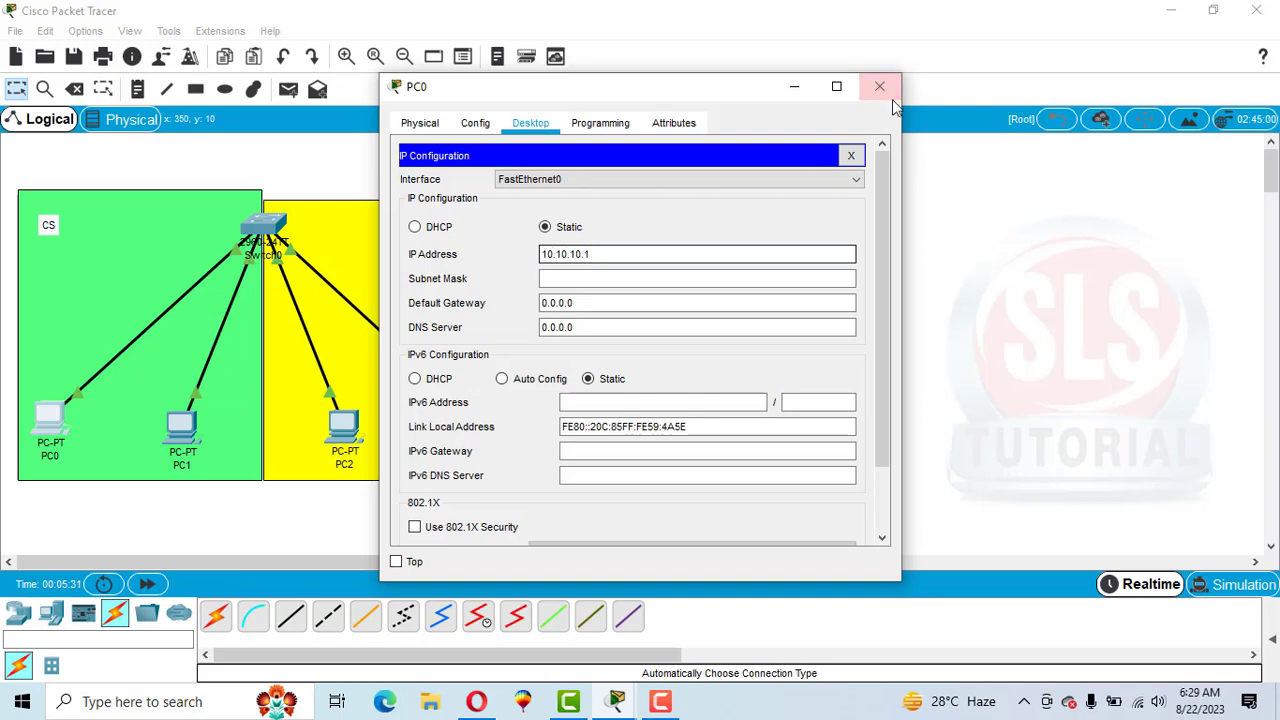
pyautogui.press('Tab')
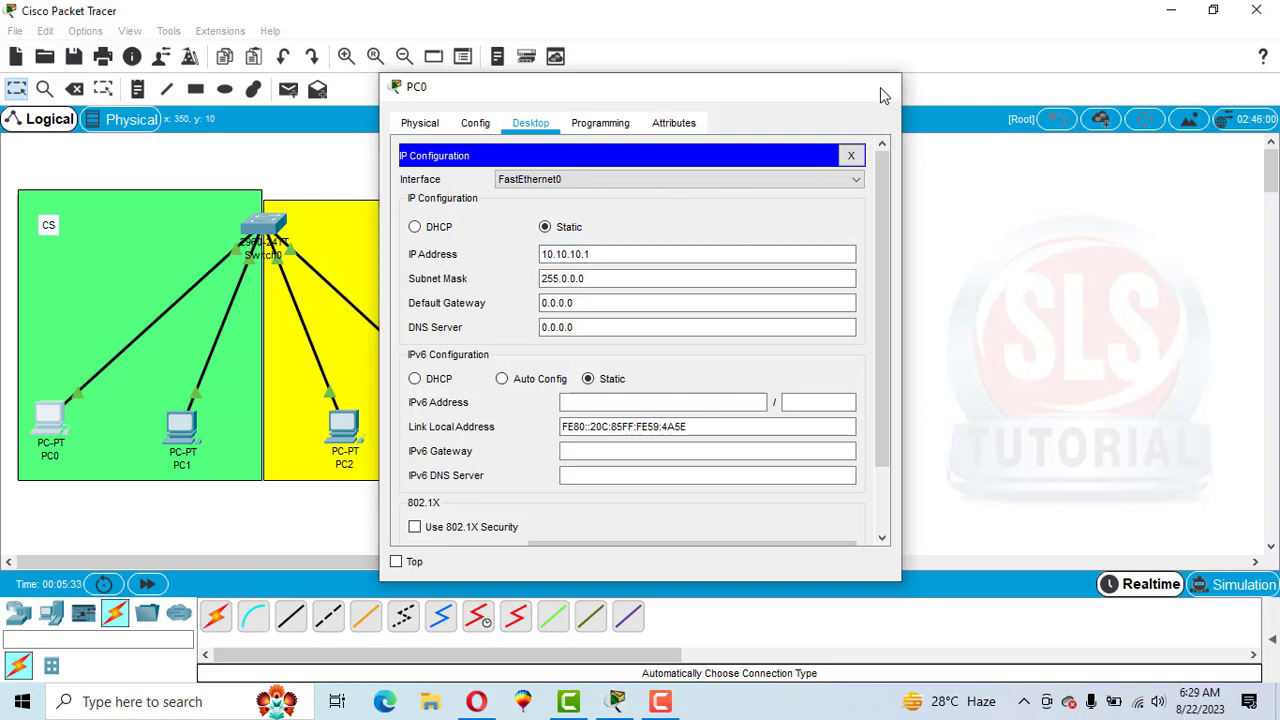
pyautogui.click(879, 89)
# Give PC1 the static IP address 10.10.10.2 with the default subnet mask.
pyautogui.click(185, 425)
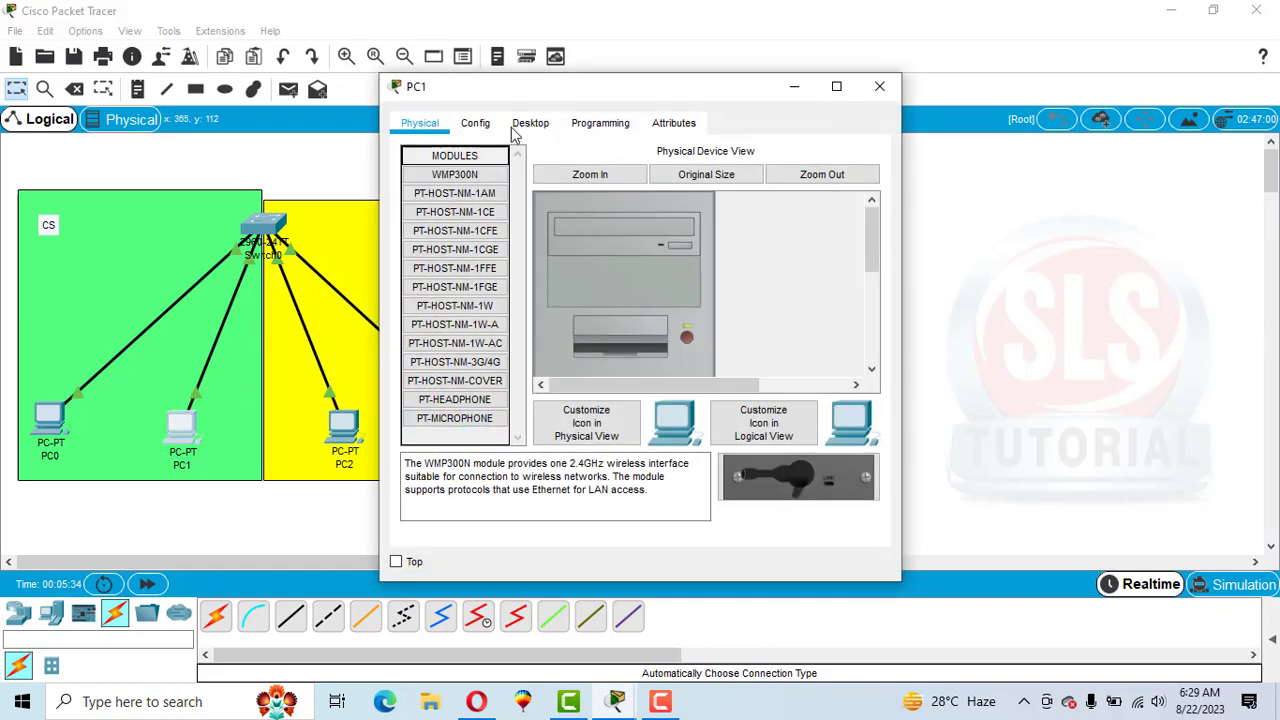
pyautogui.click(518, 128)
pyautogui.click(455, 210)
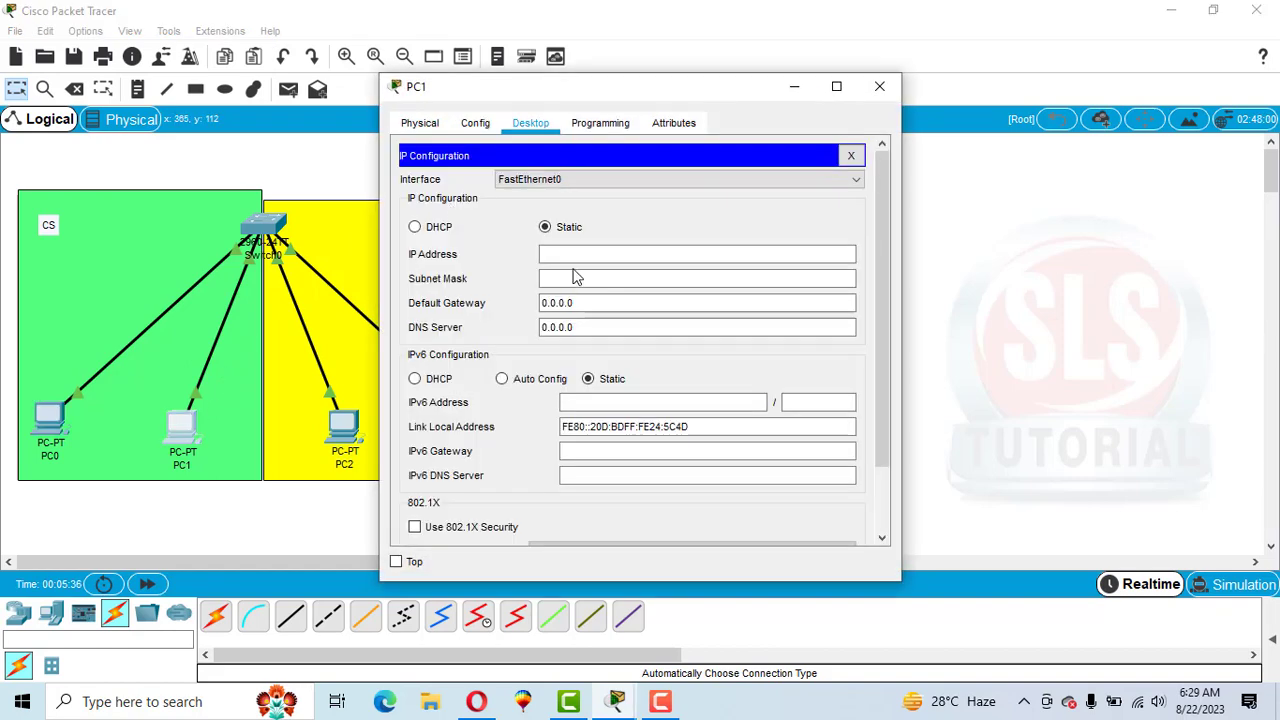
pyautogui.click(572, 262)
pyautogui.write('10.10.10.2')
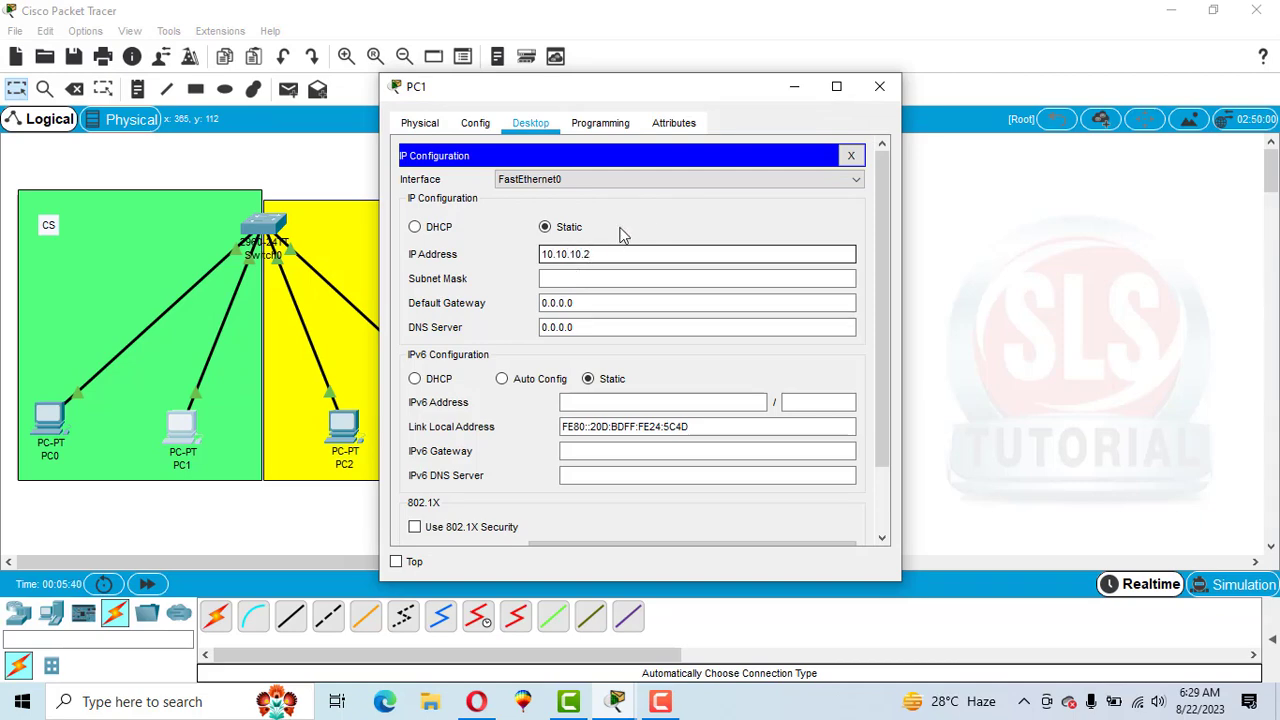
pyautogui.press('Tab')
pyautogui.click(879, 87)
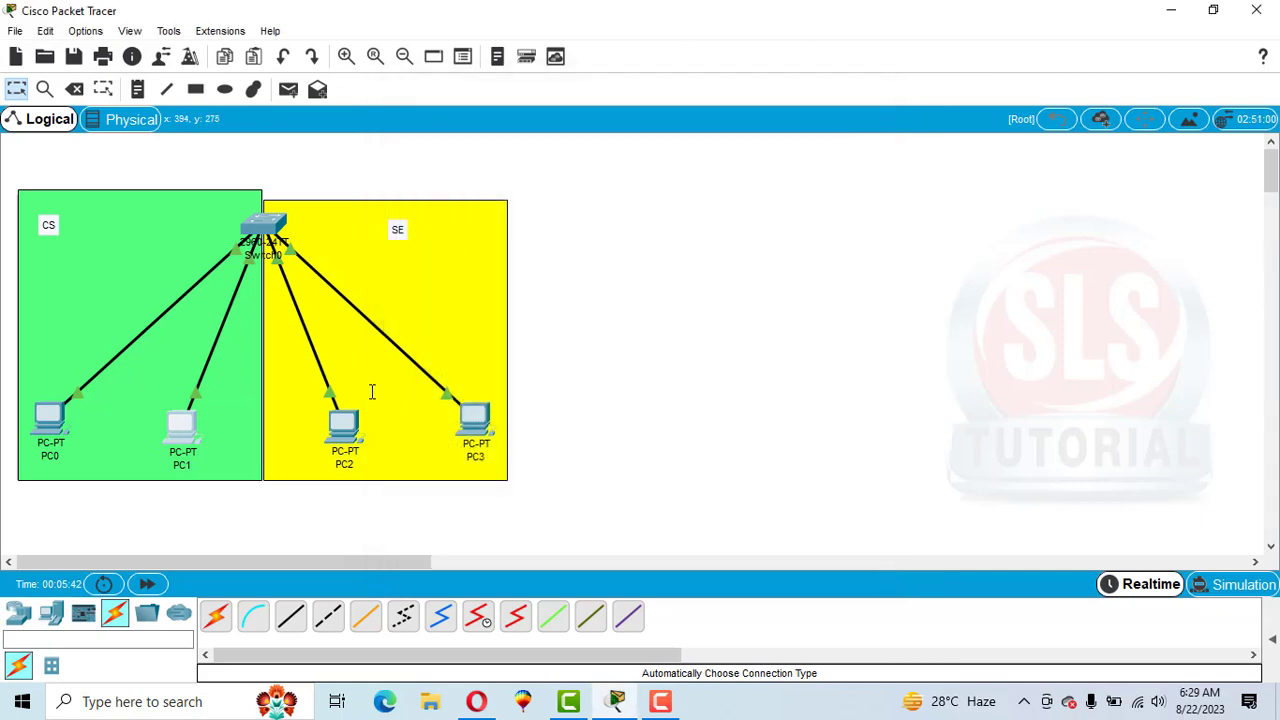
# Give PC2 the static IP address 10.10.10.3 with the default subnet mask 255.0.0.0.
pyautogui.click(343, 425)
pyautogui.click(515, 124)
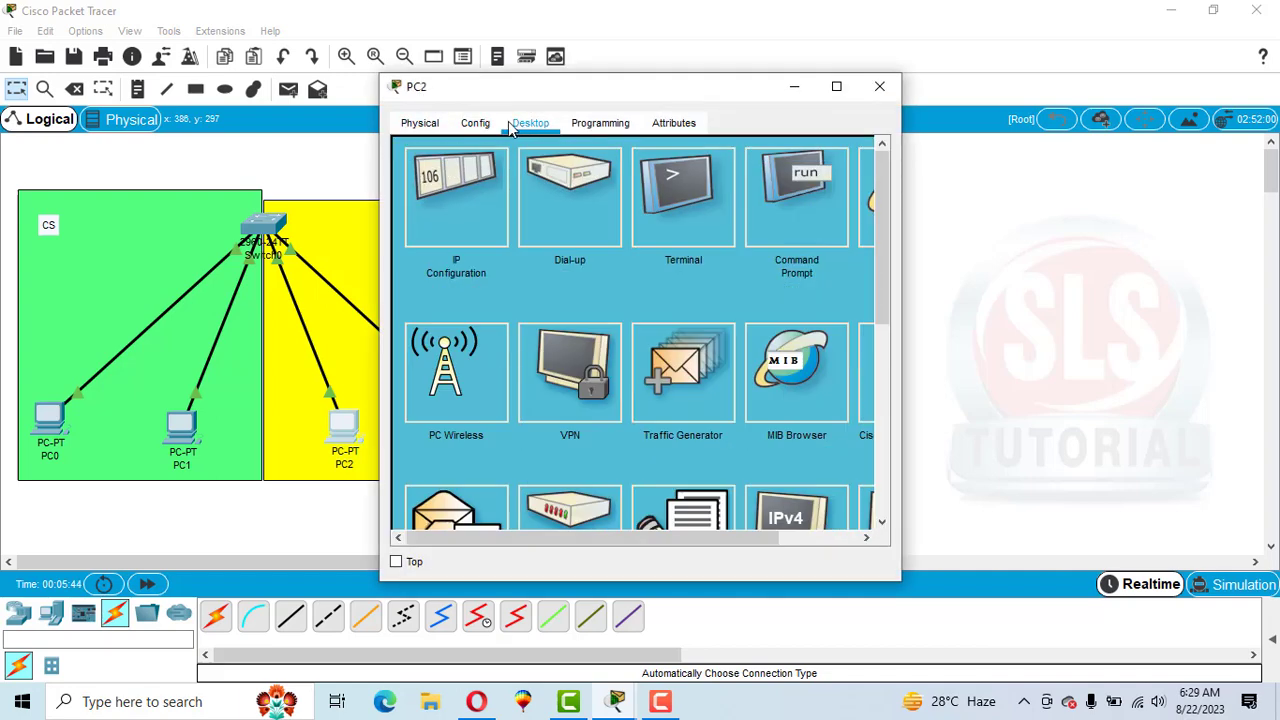
pyautogui.click(453, 216)
pyautogui.click(563, 262)
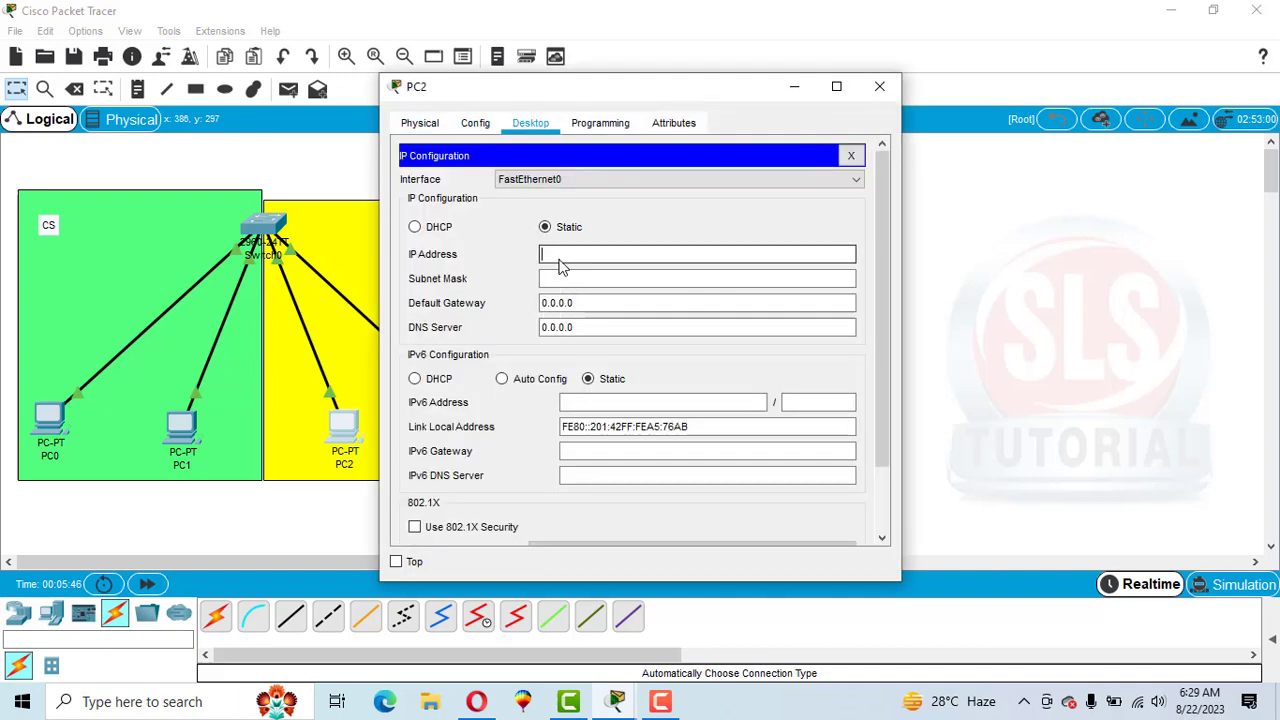
pyautogui.write('10.10.10.3')
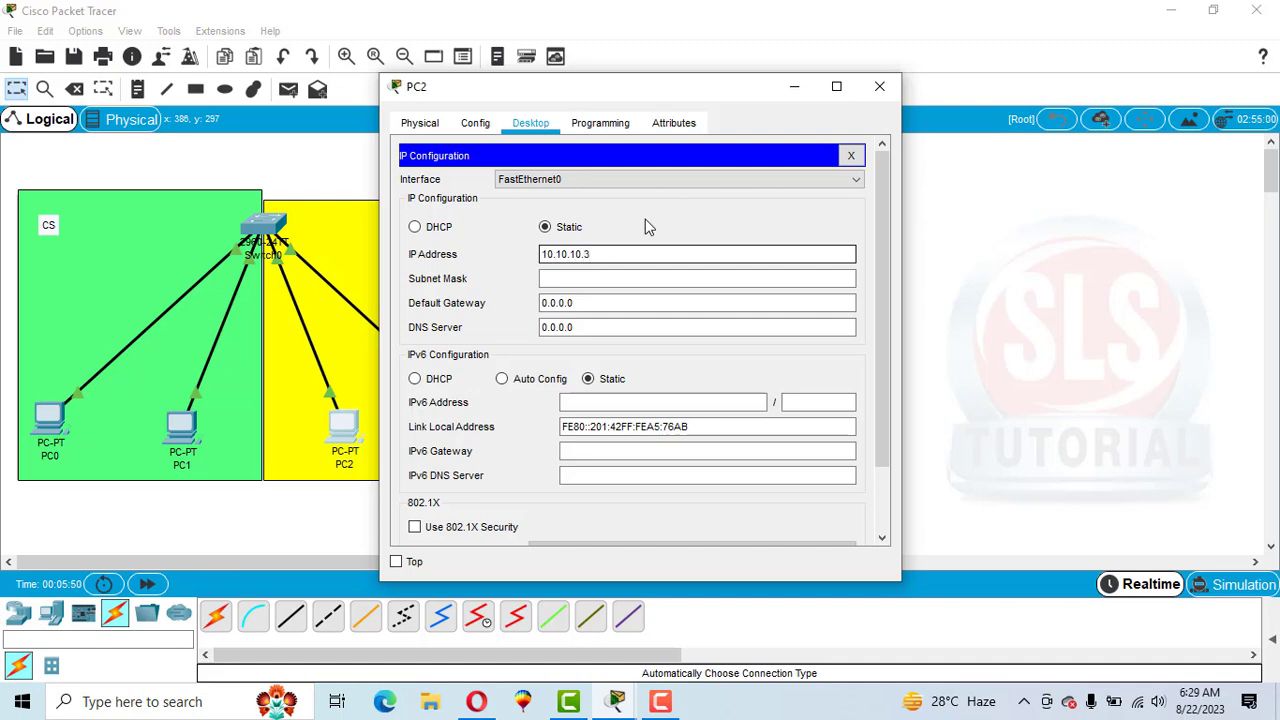
pyautogui.press('Tab')
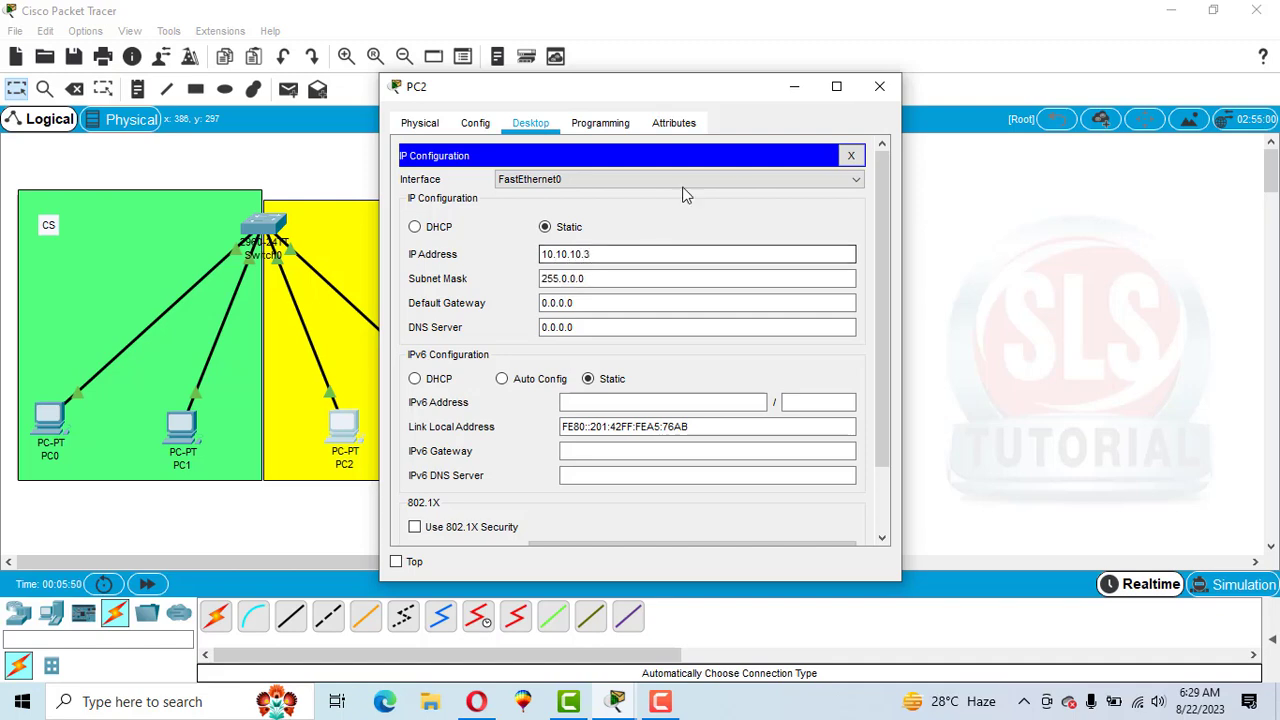
pyautogui.click(880, 86)
# Give PC3 the static IP address 10.10.10.4 with the default subnet mask 255.0.0.0.
pyautogui.click(475, 420)
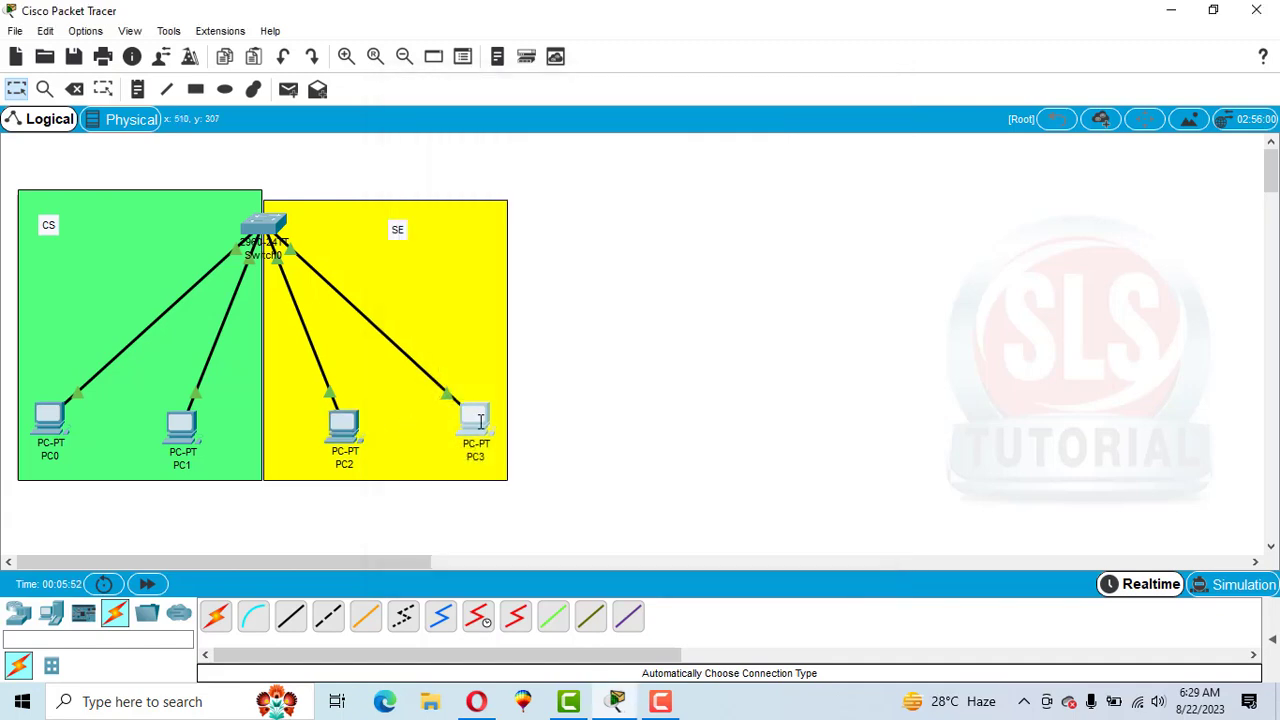
pyautogui.click(530, 122)
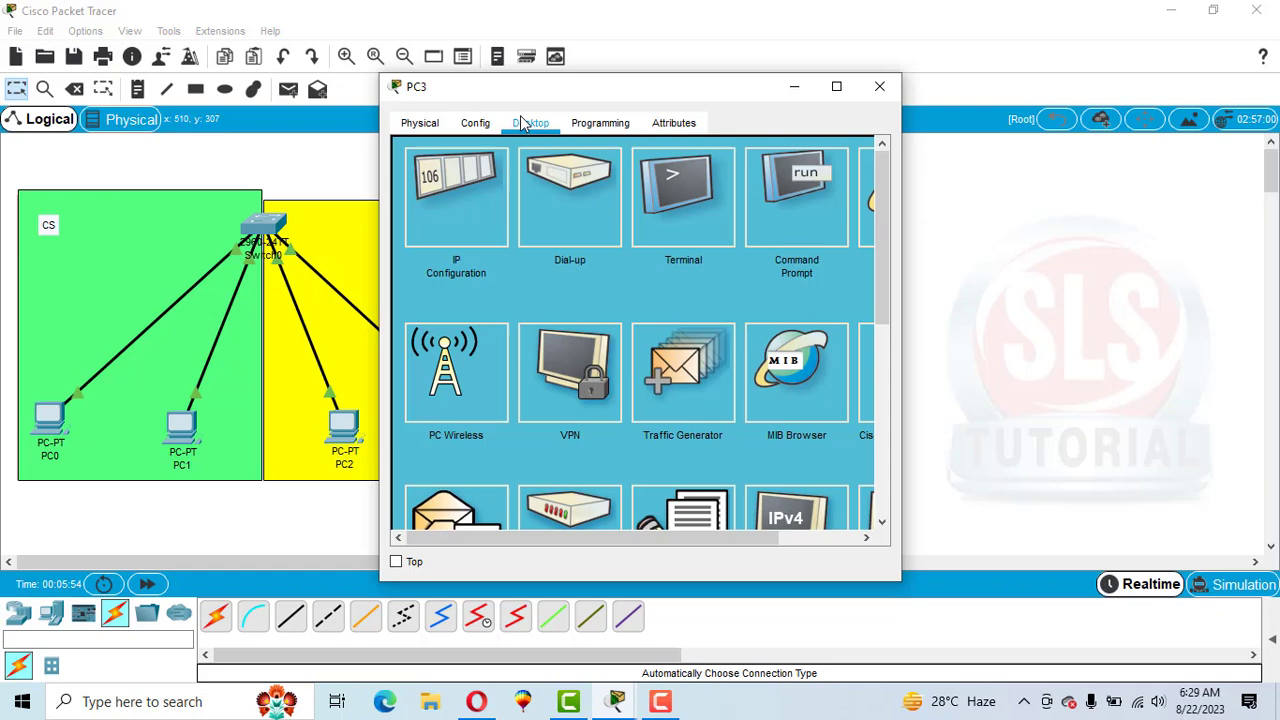
pyautogui.click(450, 205)
pyautogui.click(624, 258)
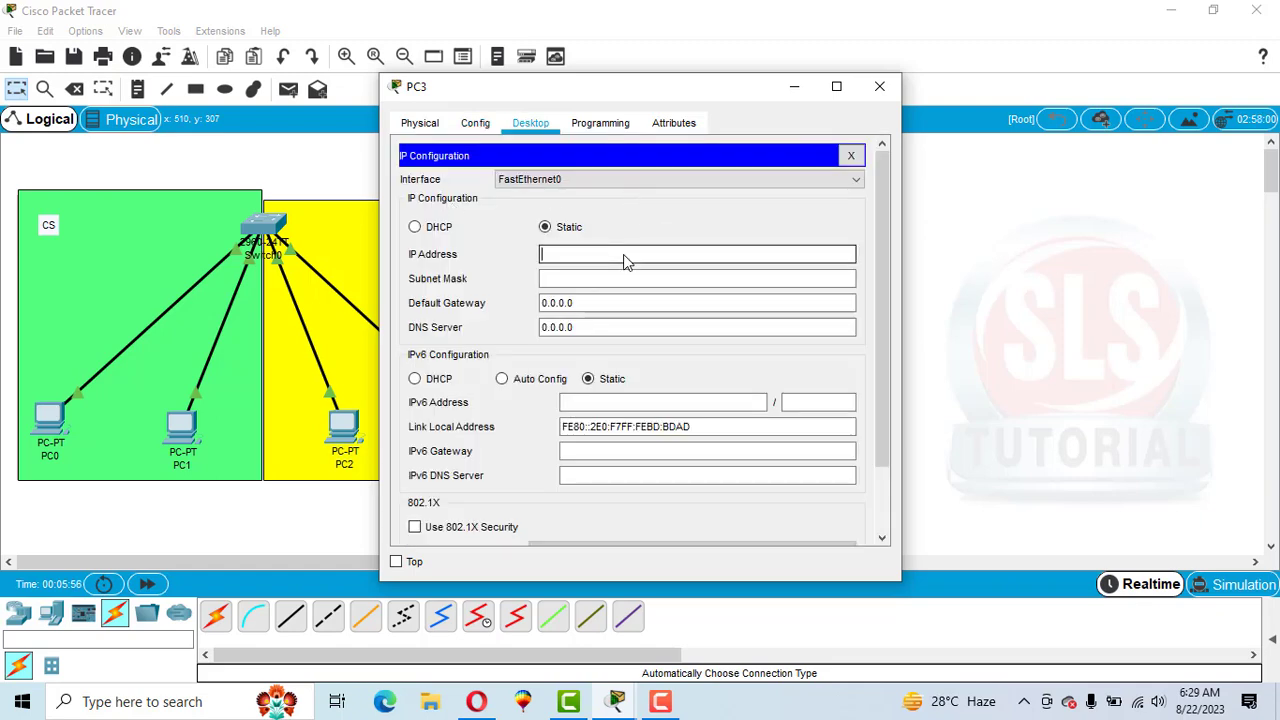
pyautogui.write('10.10.10')
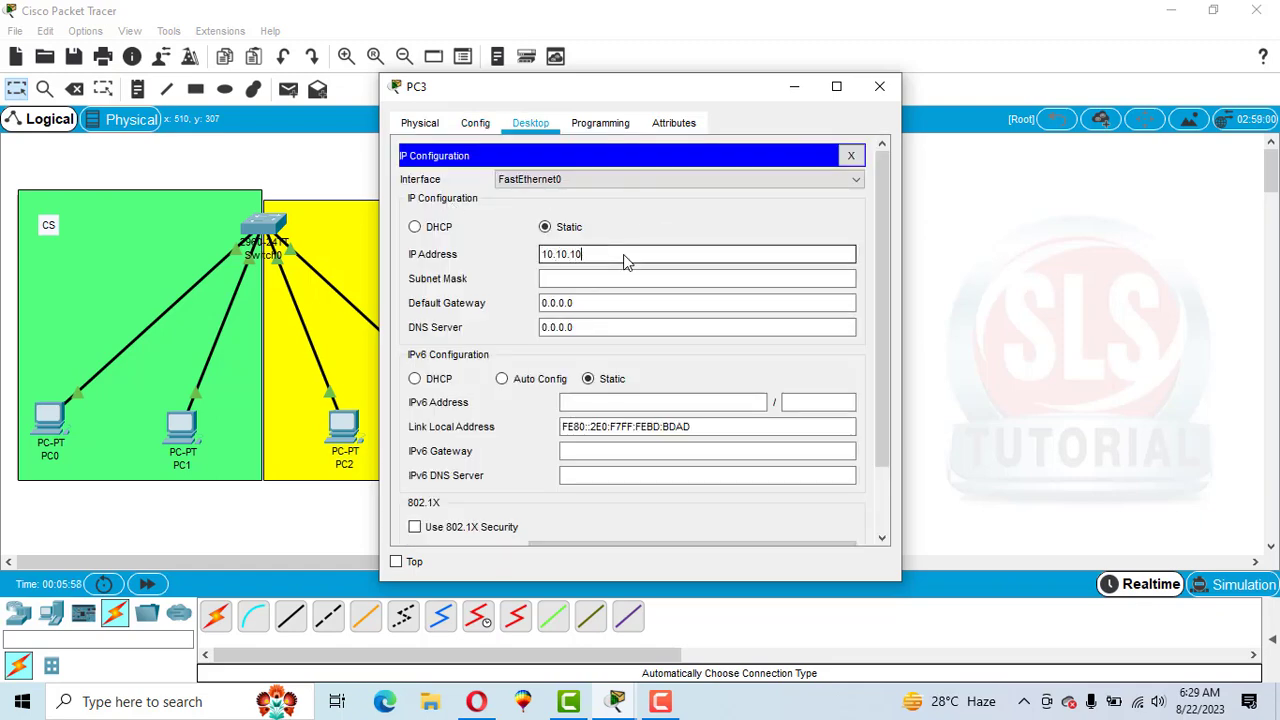
pyautogui.write('.4')
pyautogui.press('Tab')
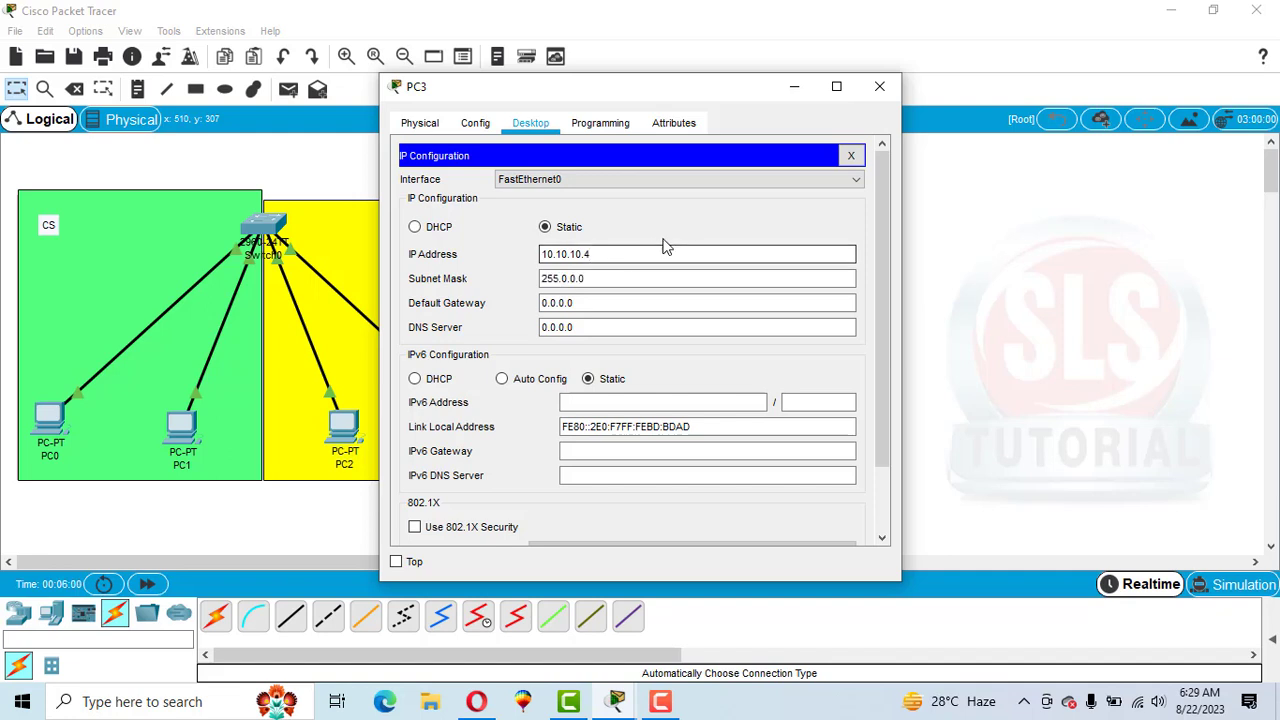
pyautogui.click(880, 88)
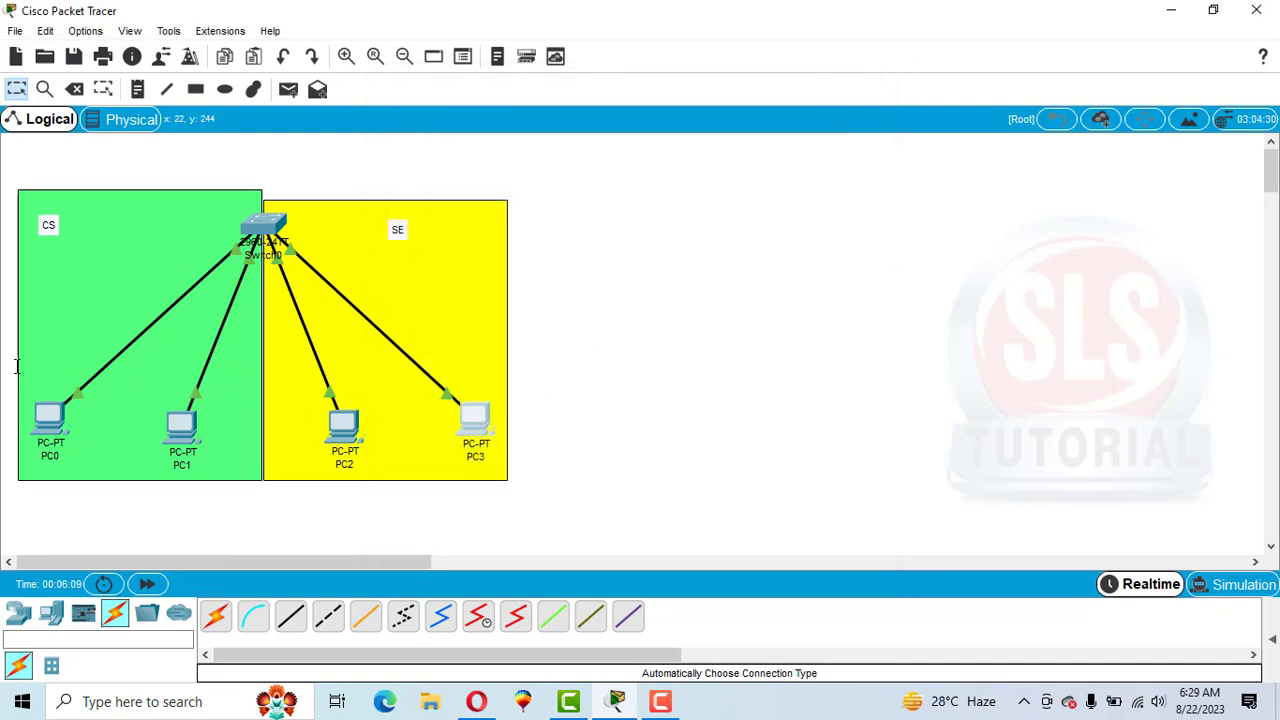
# Ping 10.10.10.4 from PC0's command prompt to test connectivity to PC3.
pyautogui.click(52, 418)
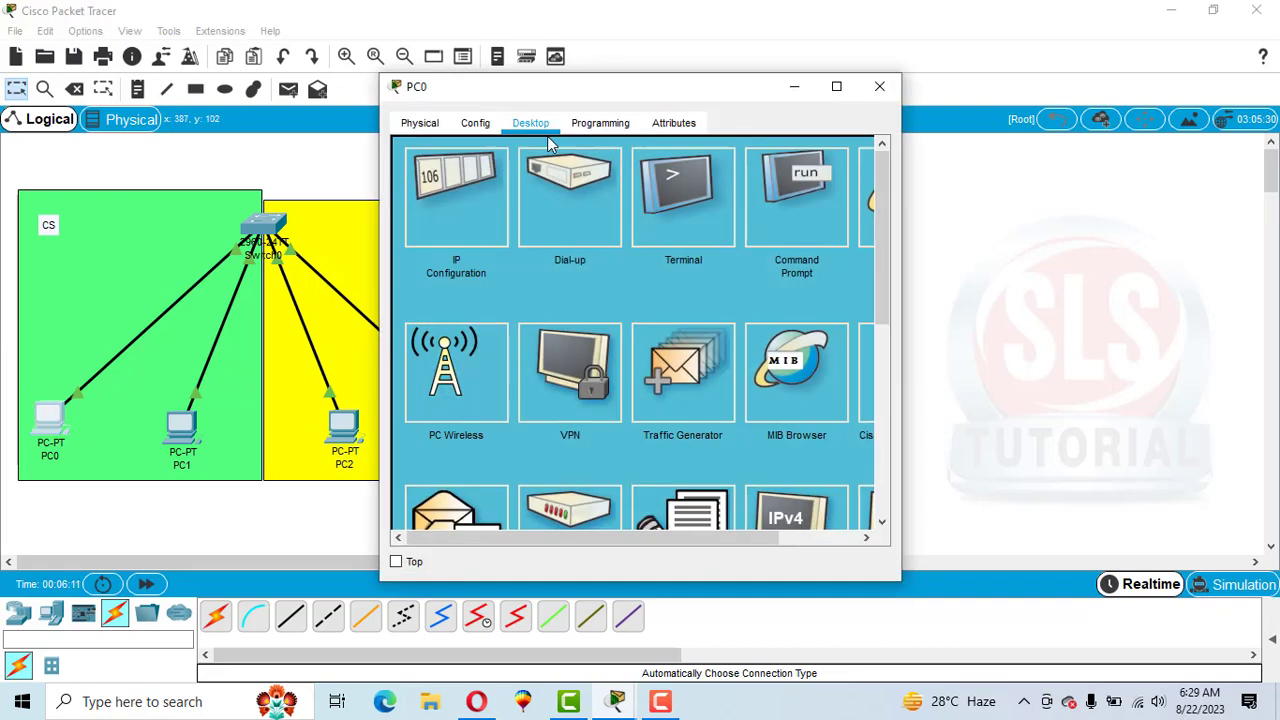
pyautogui.click(785, 186)
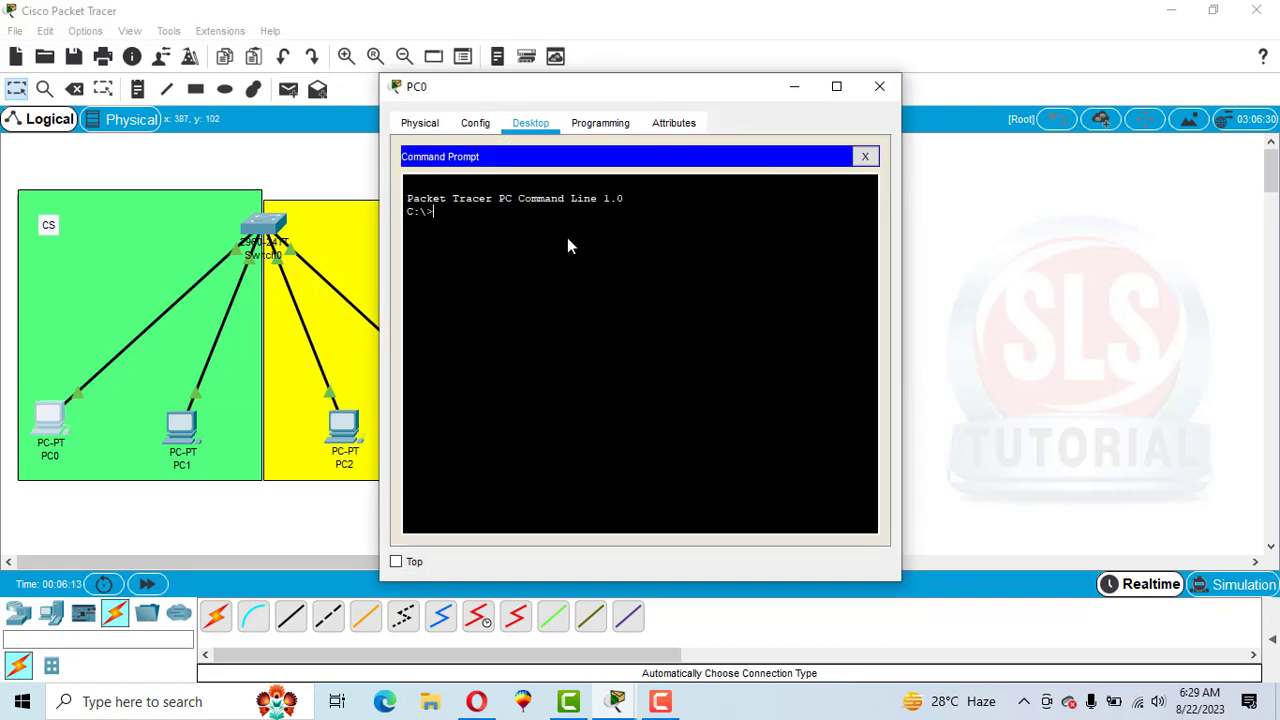
pyautogui.write('ping')
pyautogui.moveTo(474, 92); pyautogui.dragTo(724, 100)
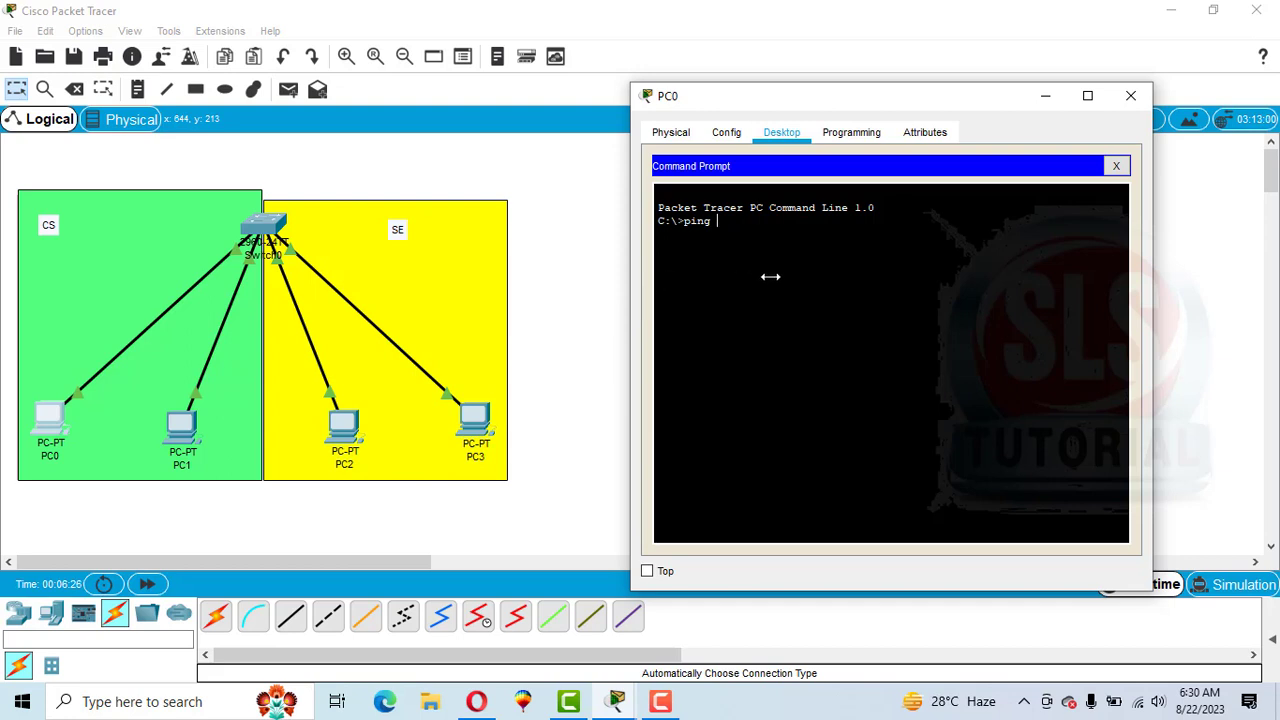
pyautogui.write('10.10.10.4')
pyautogui.press('Return')
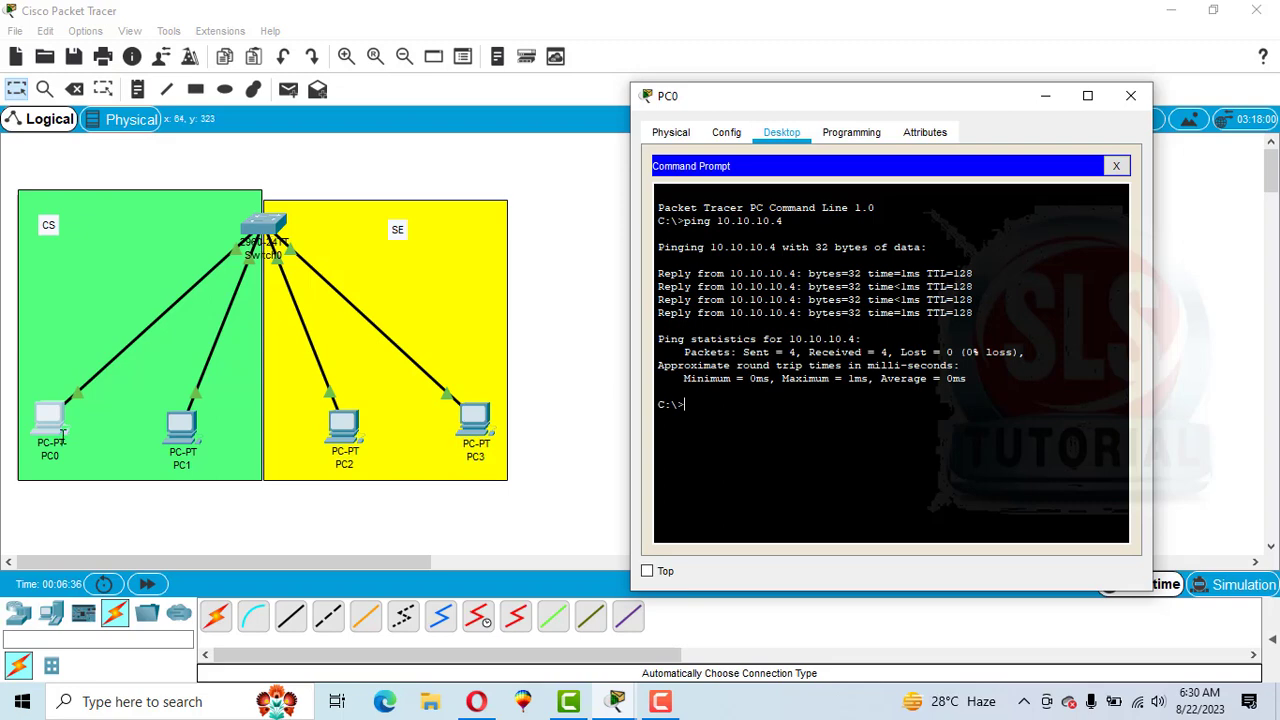
pyautogui.click(1143, 91)
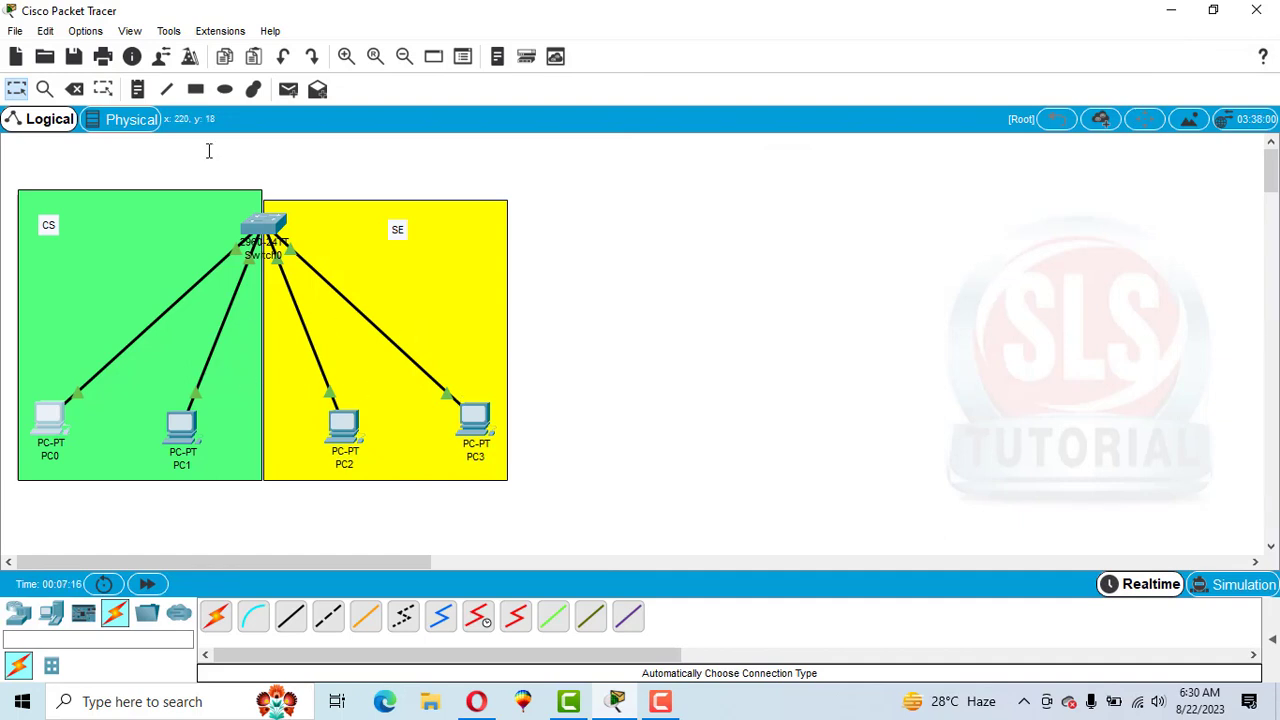
# Add a text note reading 10.10.10.1 just above PC0 and select its text for reuse.
pyautogui.click(148, 100)
pyautogui.click(37, 380)
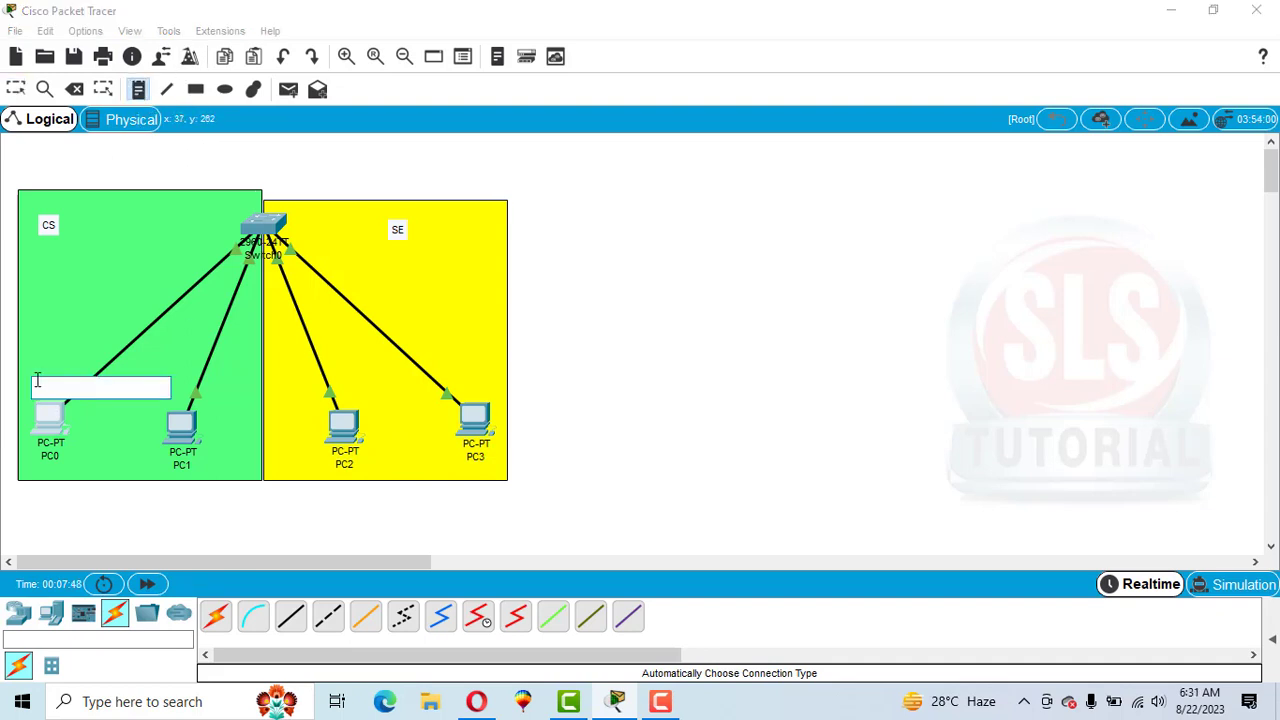
pyautogui.write('10.10.1')
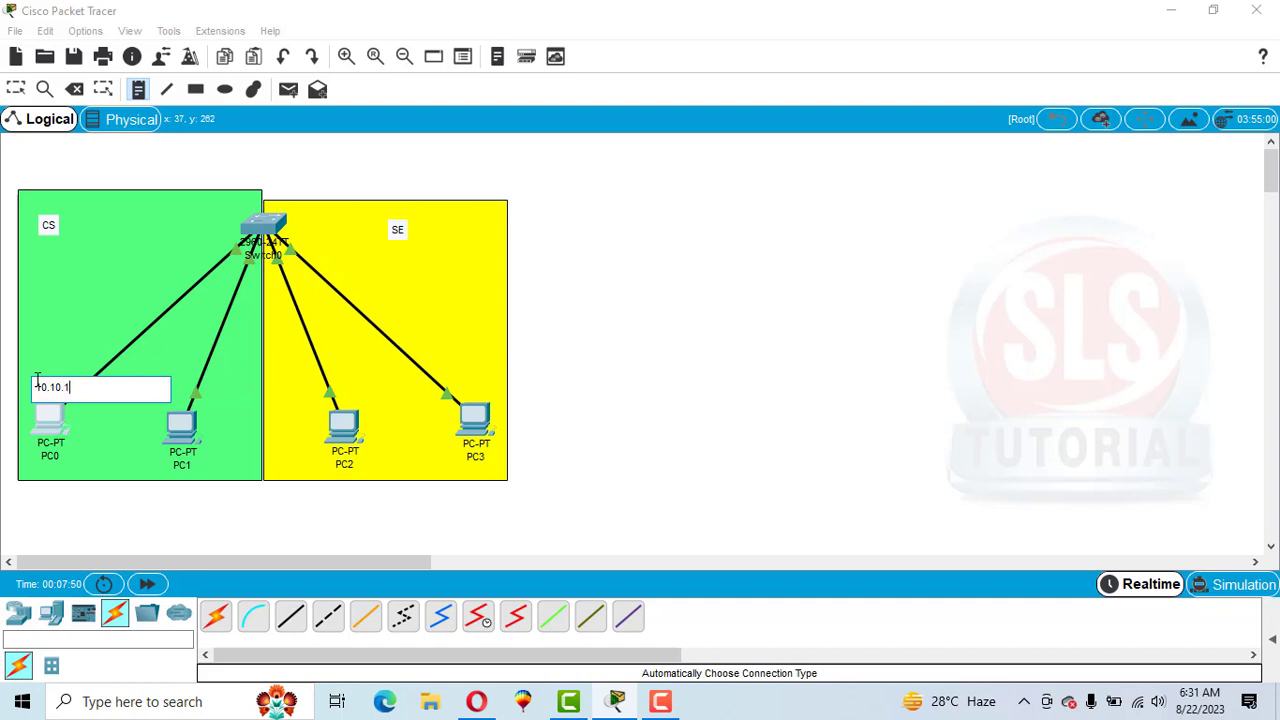
pyautogui.write('0.1')
pyautogui.hotkey('ctrl', 'a')
pyautogui.hotkey('ctrl', 'c')
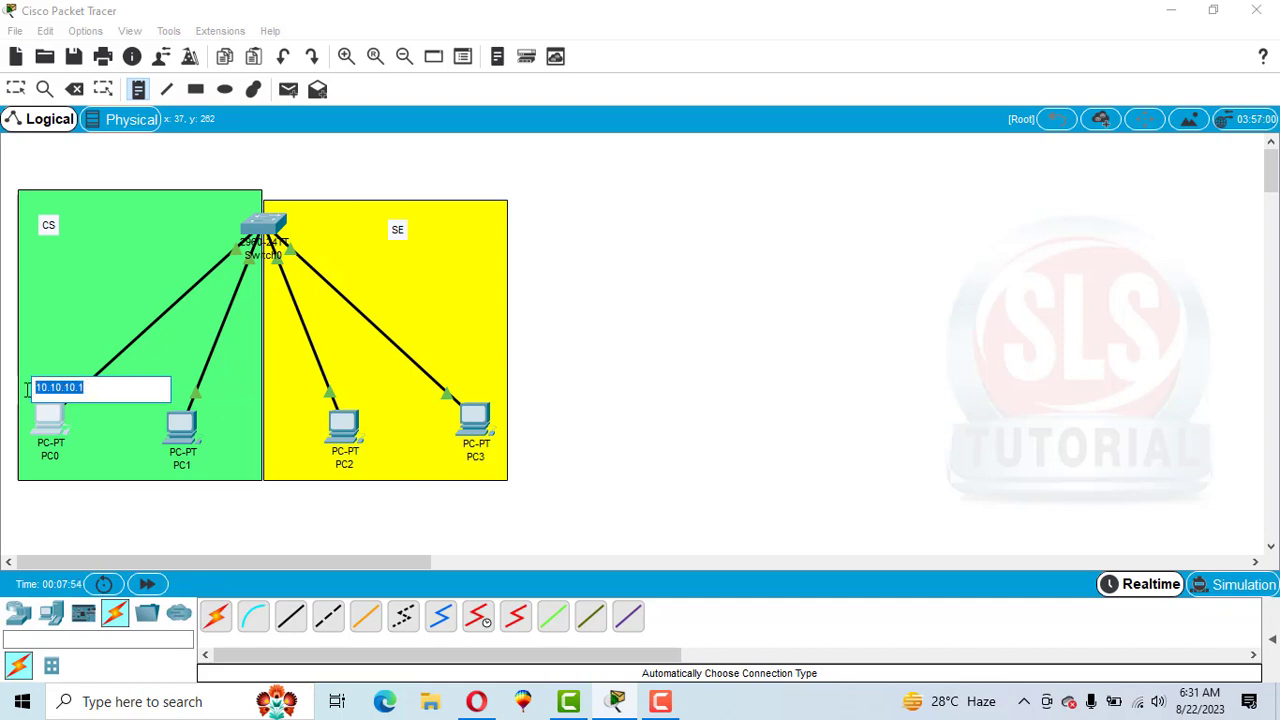
# Add a text note reading 10.10.10.2 just above PC1 by pasting and editing the address.
pyautogui.click(183, 388)
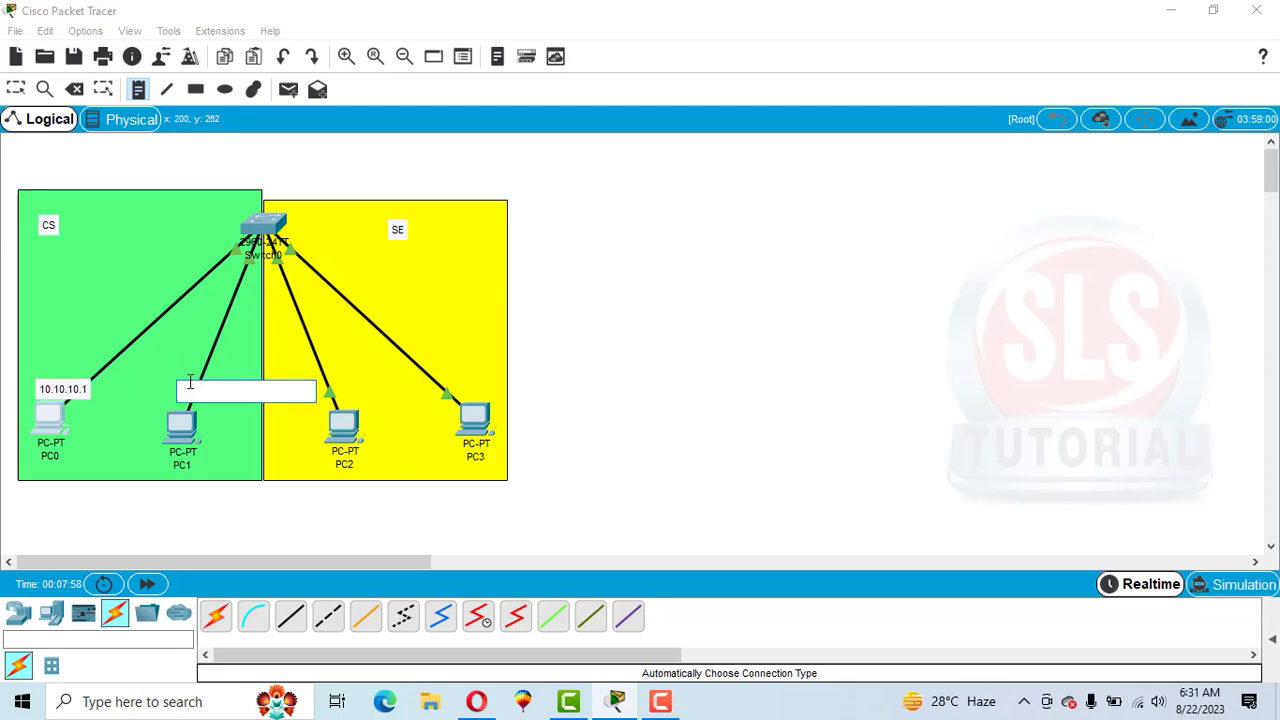
pyautogui.hotkey('ctrl', 'v')
pyautogui.press('BackSpace')
pyautogui.write('2')
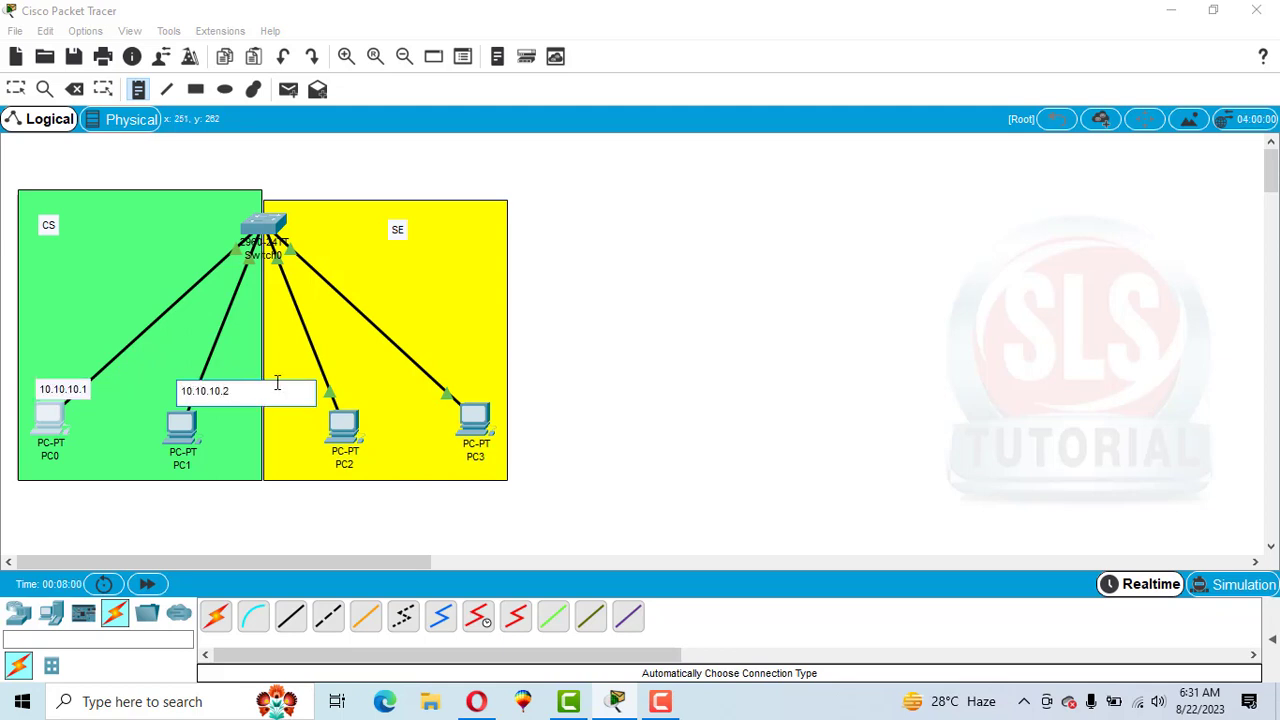
# Add a text note reading 10.10.10.3 just above PC2 by pasting and editing the address.
pyautogui.click(340, 397)
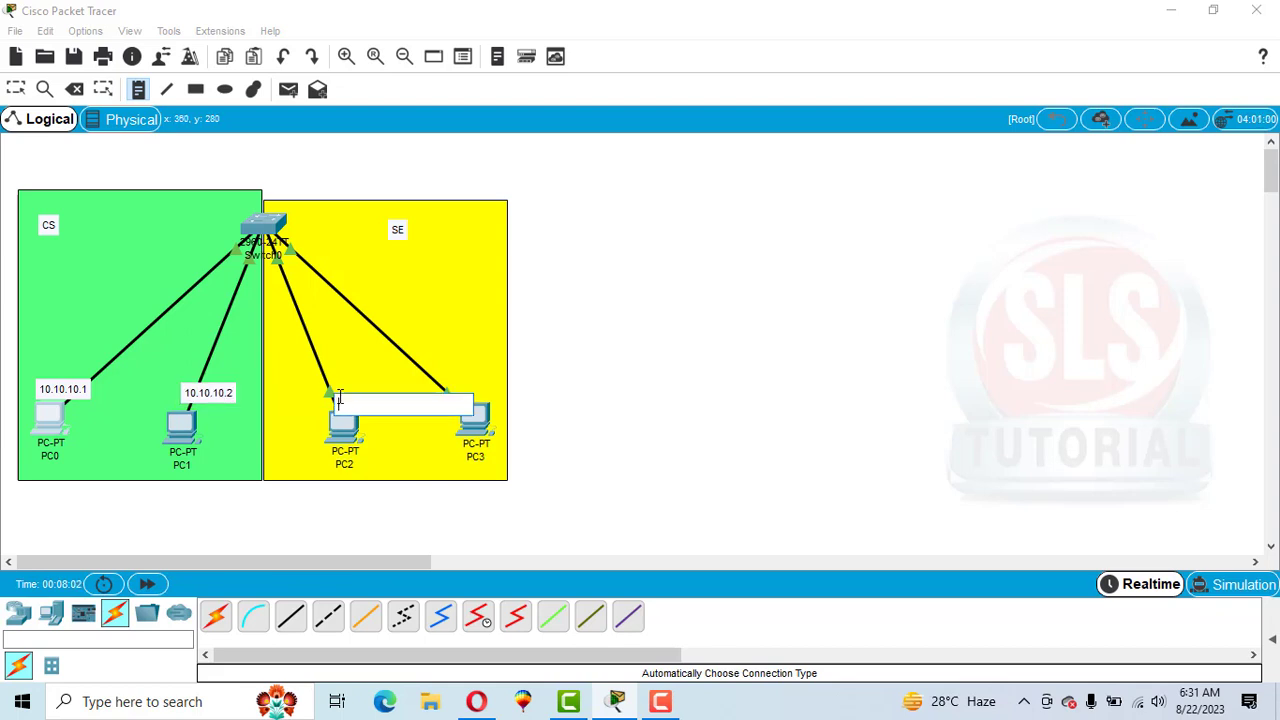
pyautogui.hotkey('ctrl', 'v')
pyautogui.press('BackSpace')
pyautogui.write('3')
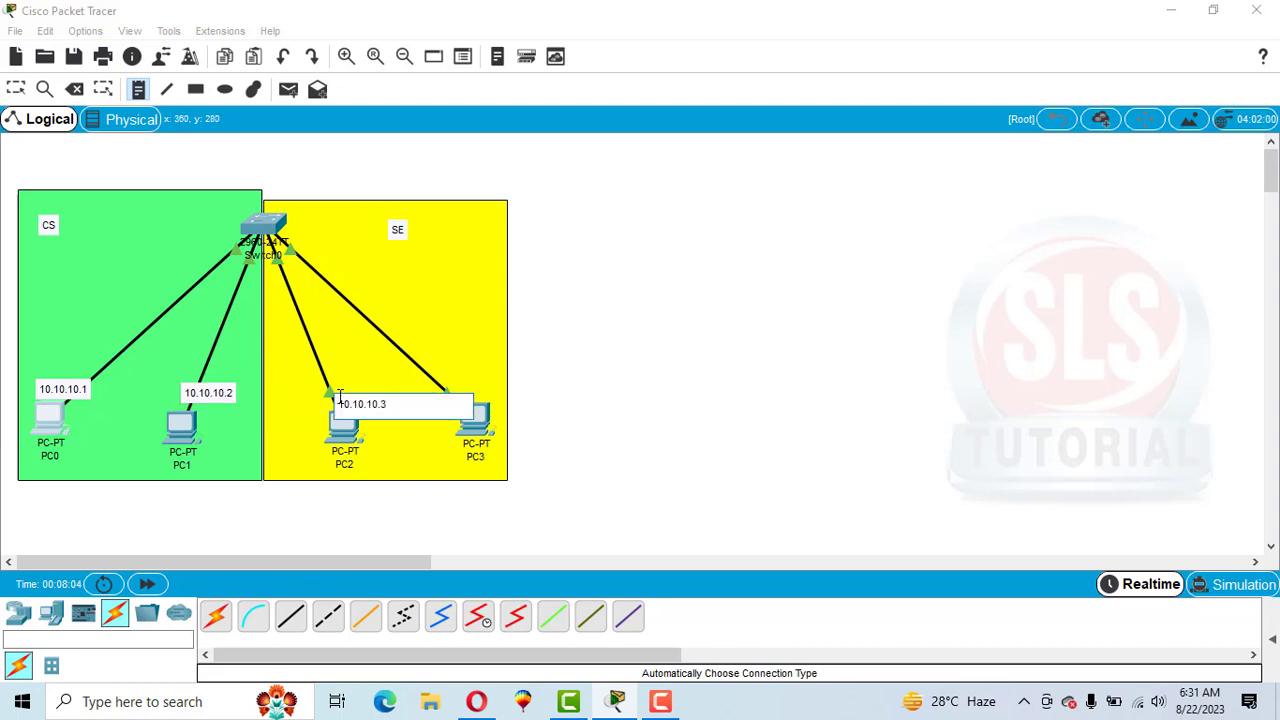
# Add a text note reading 10.10.10.4 just above PC3, then leave the note tool.
pyautogui.click(440, 374)
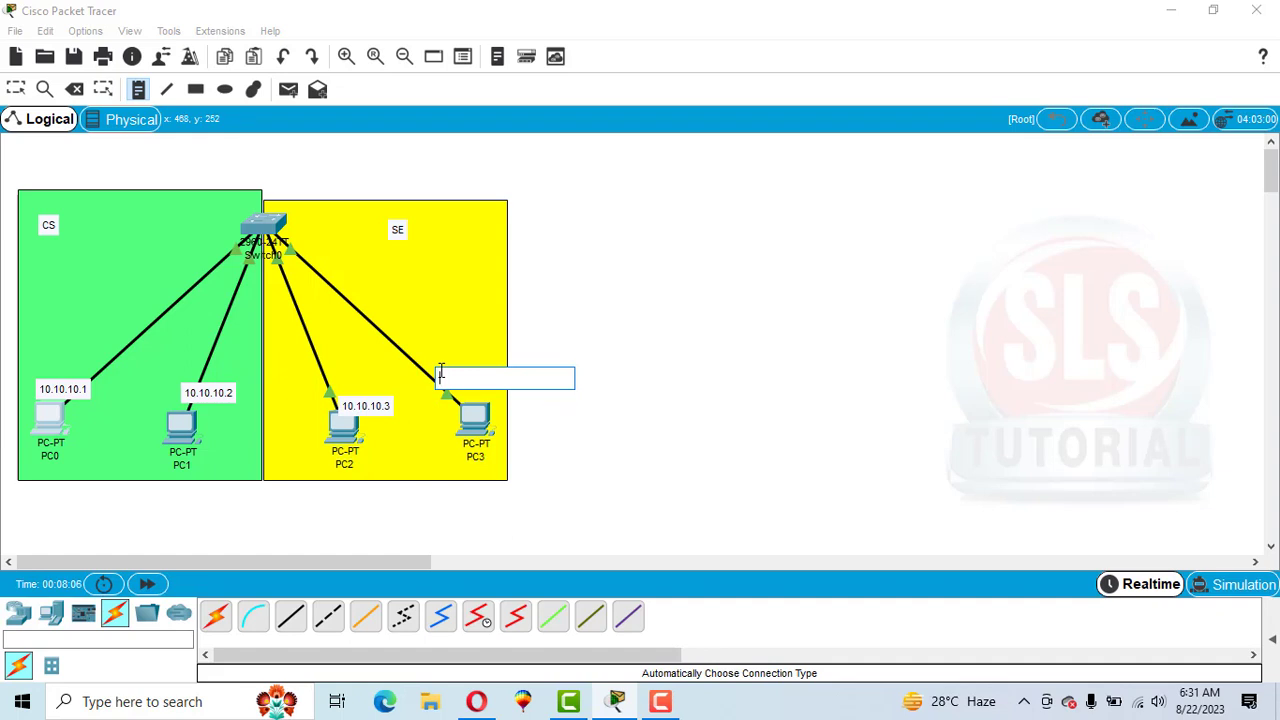
pyautogui.hotkey('ctrl', 'v')
pyautogui.press('BackSpace')
pyautogui.write('4')
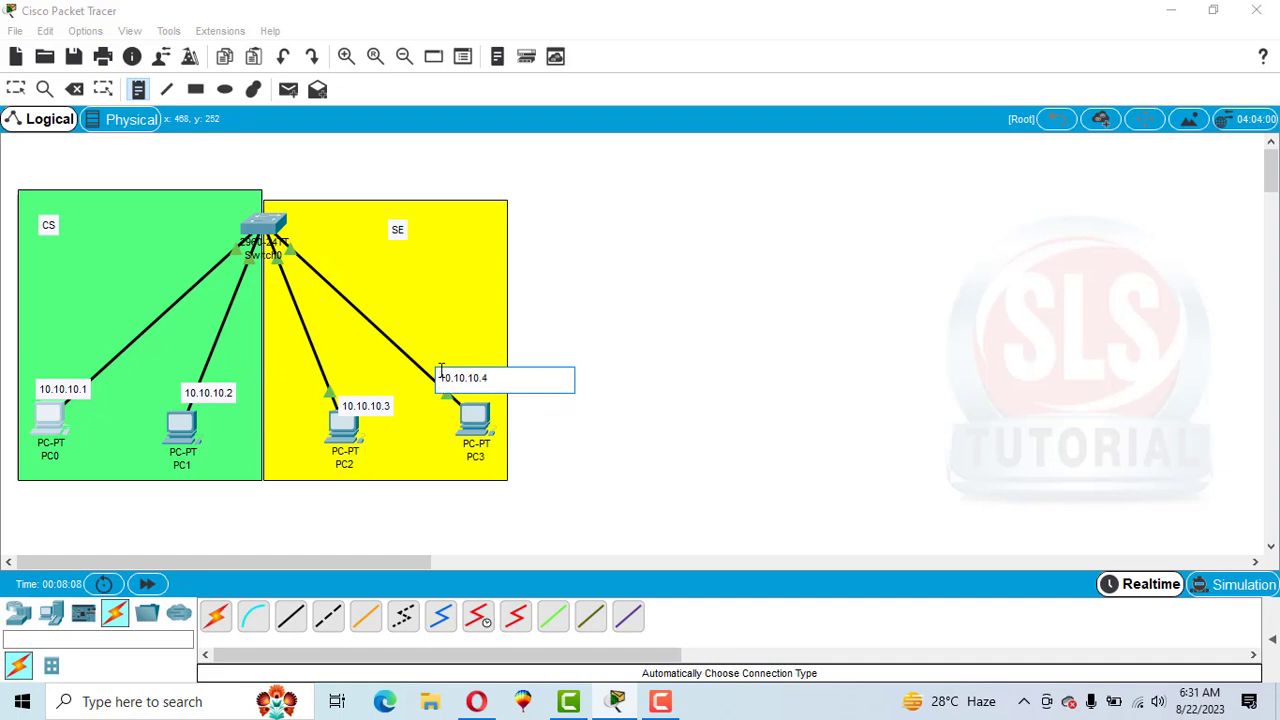
pyautogui.click(478, 428)
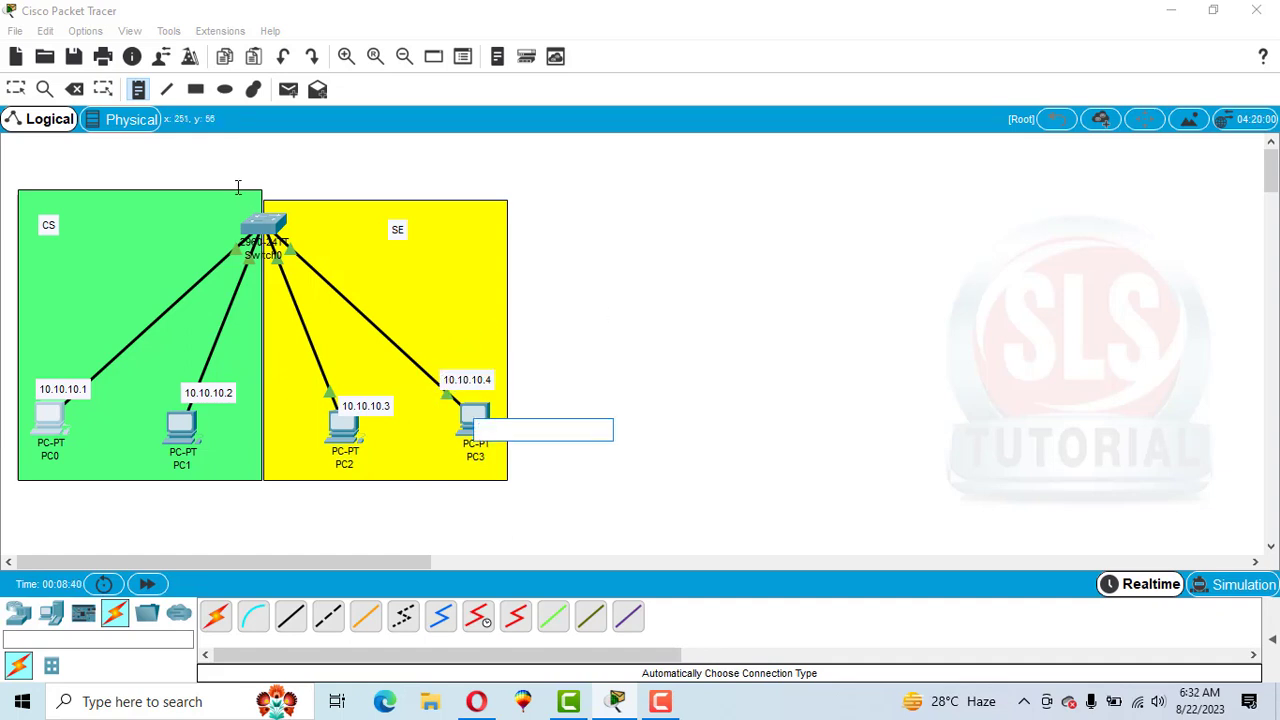
pyautogui.click(256, 234)
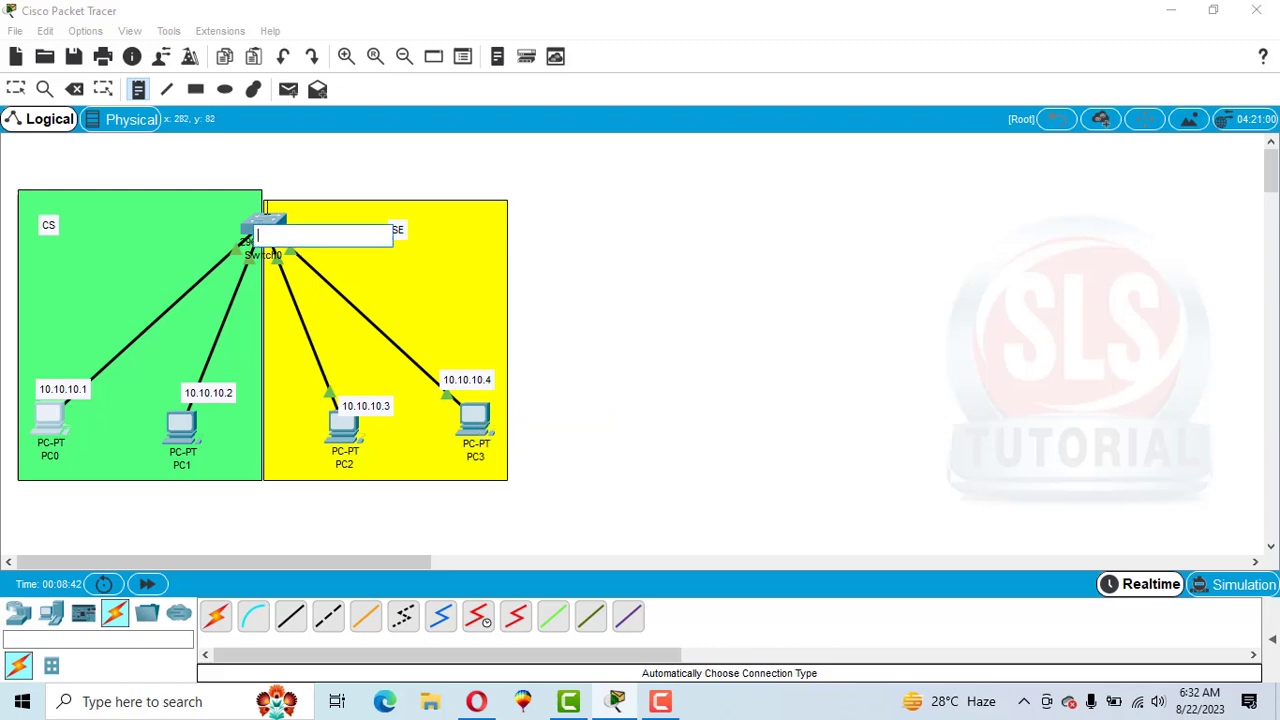
pyautogui.press('Escape')
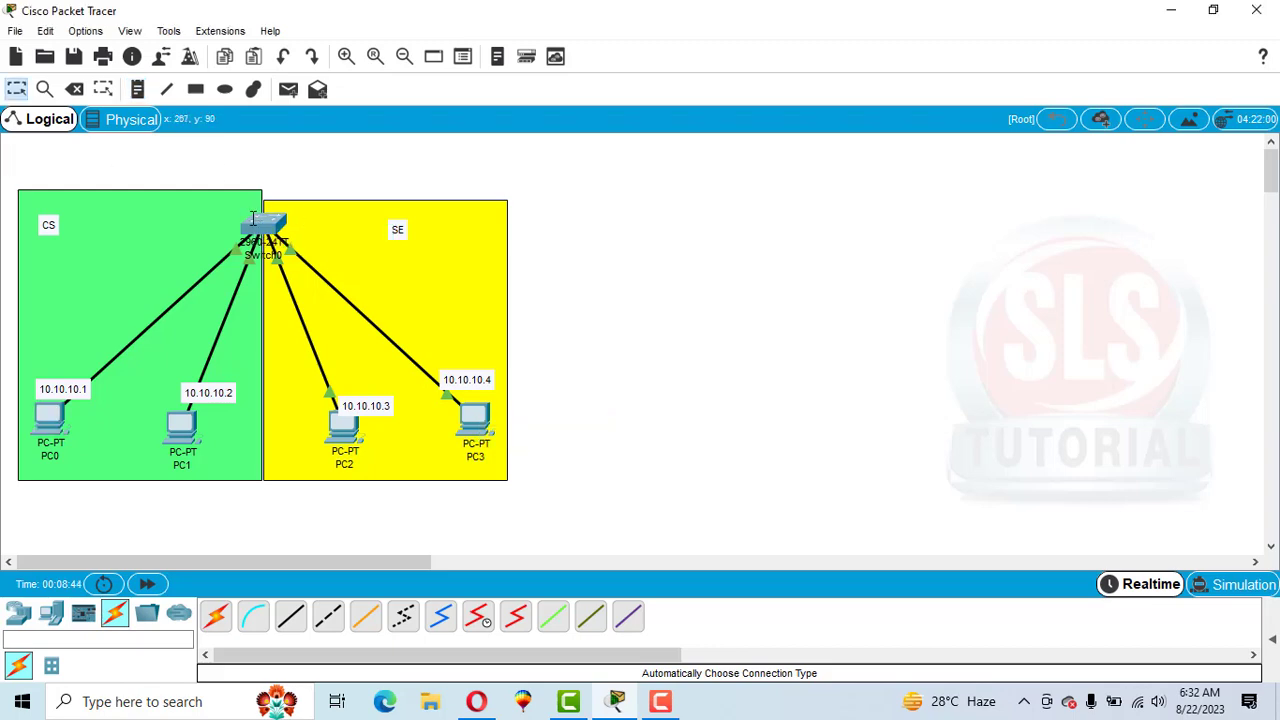
# Open Switch0's command line and enter privileged mode, then global configuration mode.
pyautogui.click(270, 215)
pyautogui.click(519, 123)
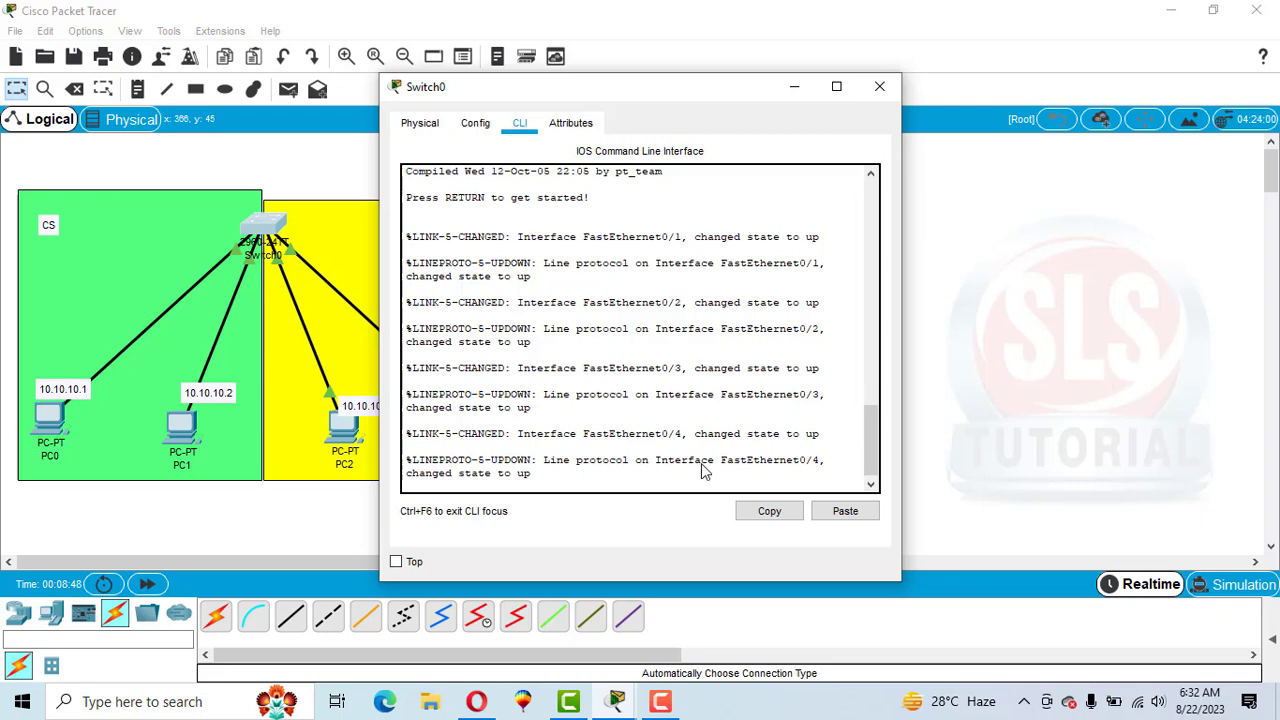
pyautogui.press('Return')
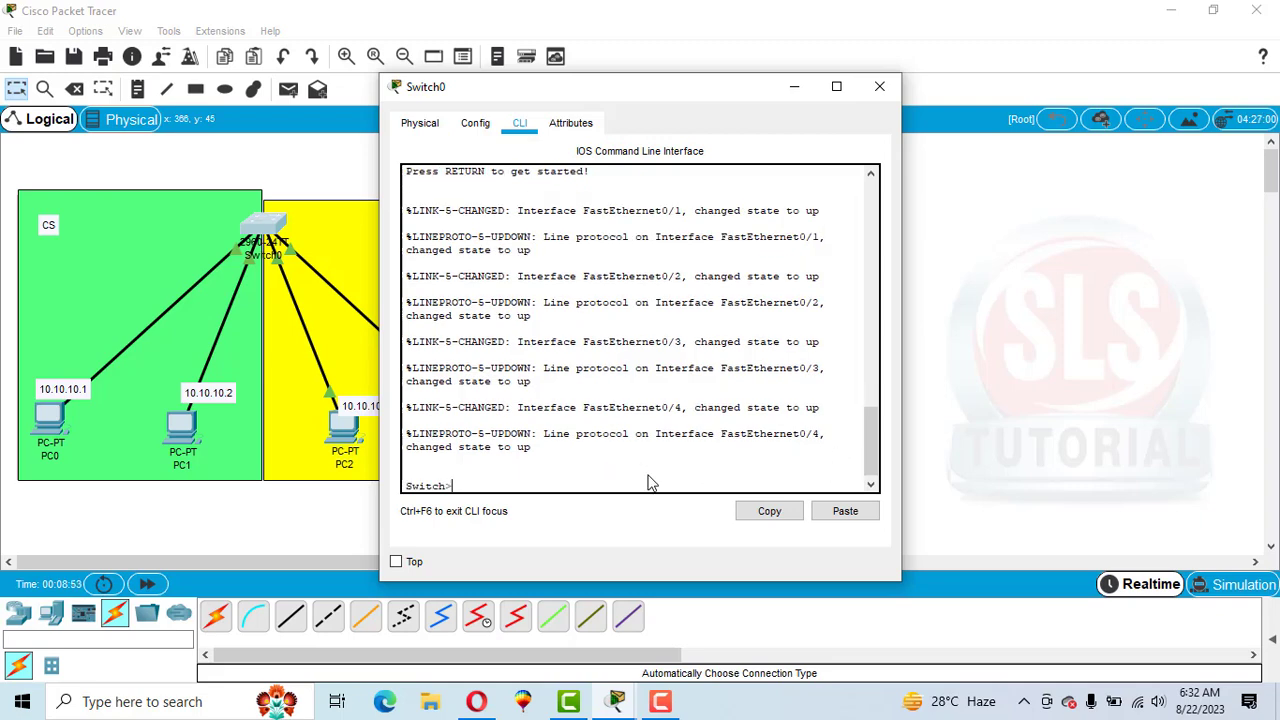
pyautogui.write('en')
pyautogui.press('Return')
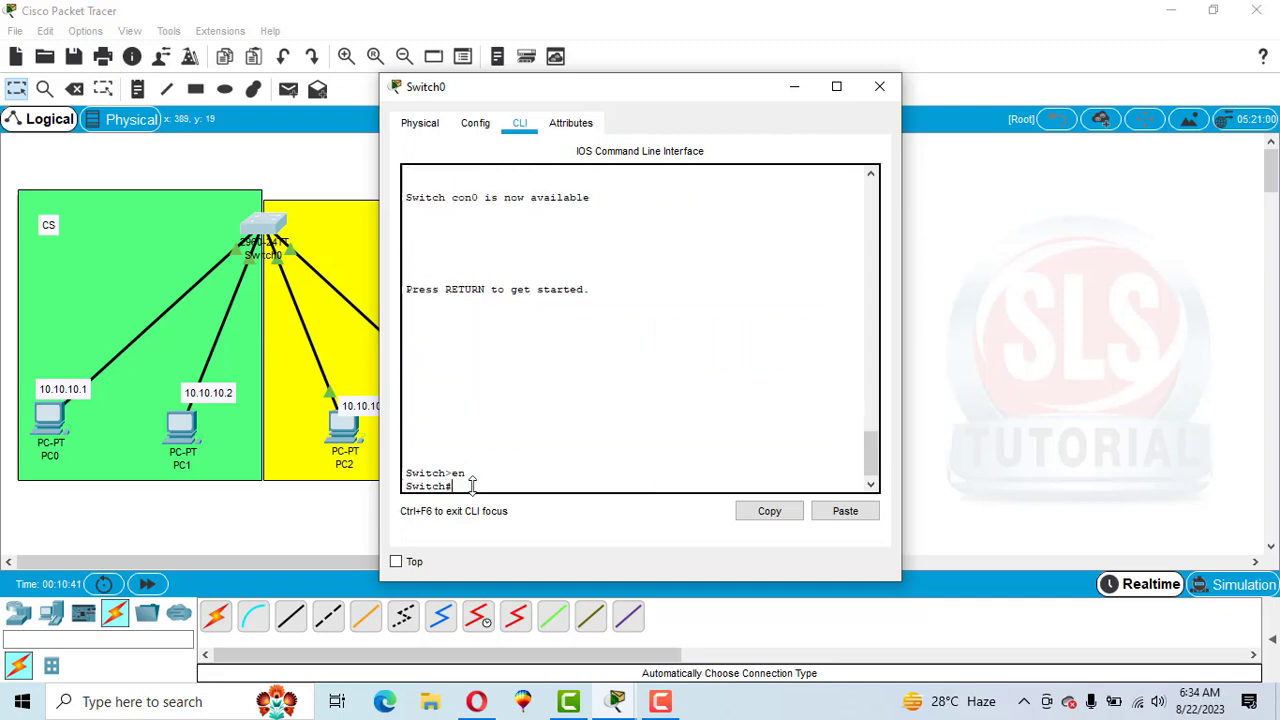
pyautogui.write('config t')
pyautogui.press('Return')
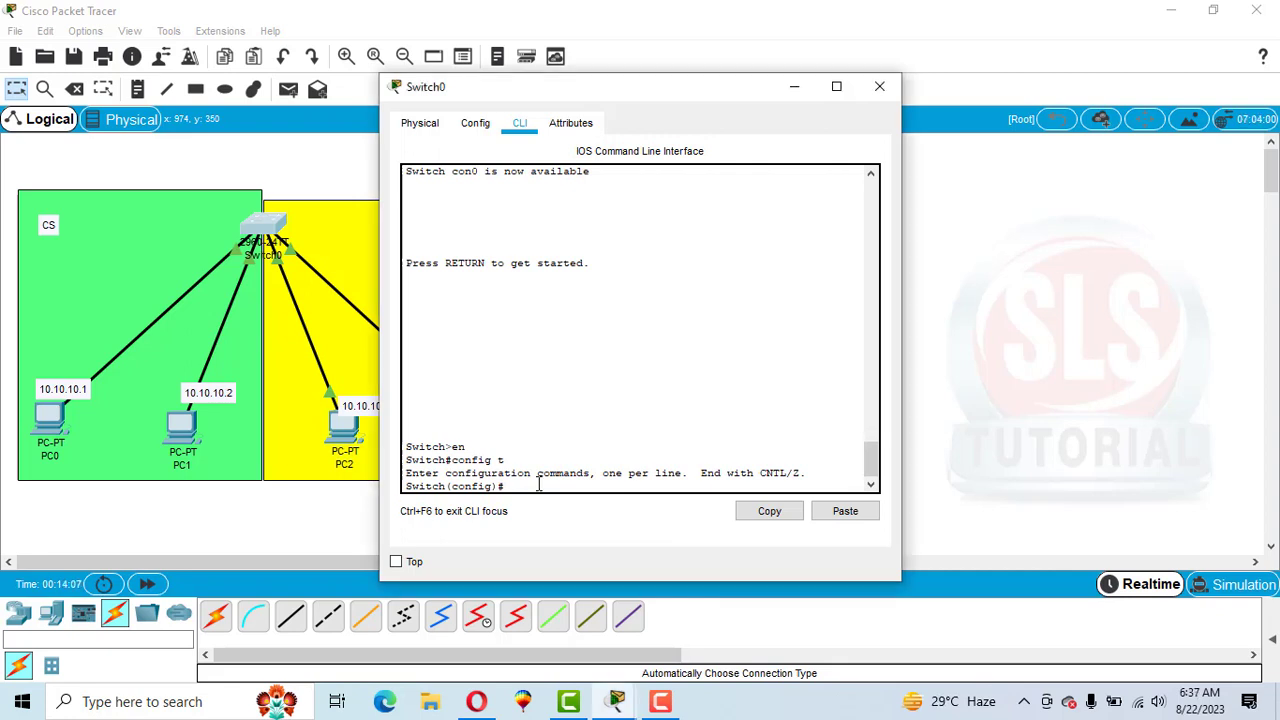
# Set the switch hostname to SLS.
pyautogui.write('hostna')
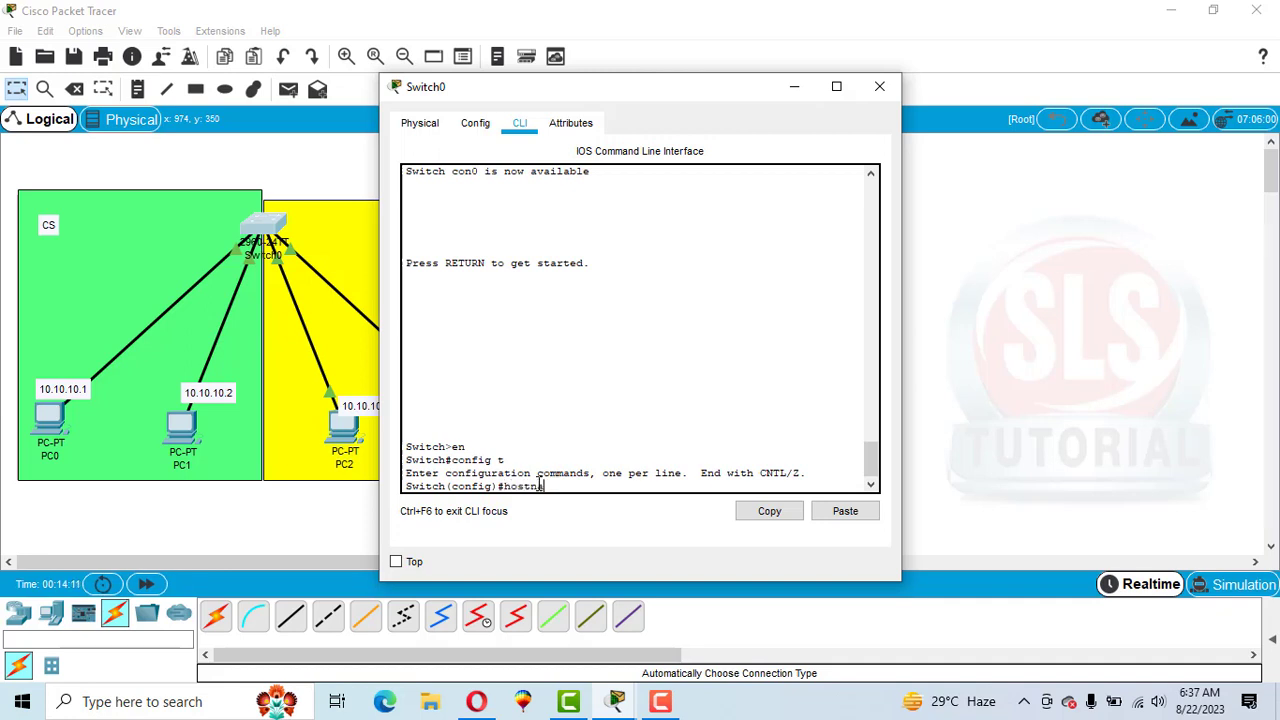
pyautogui.write('me SLS')
pyautogui.press('Return')
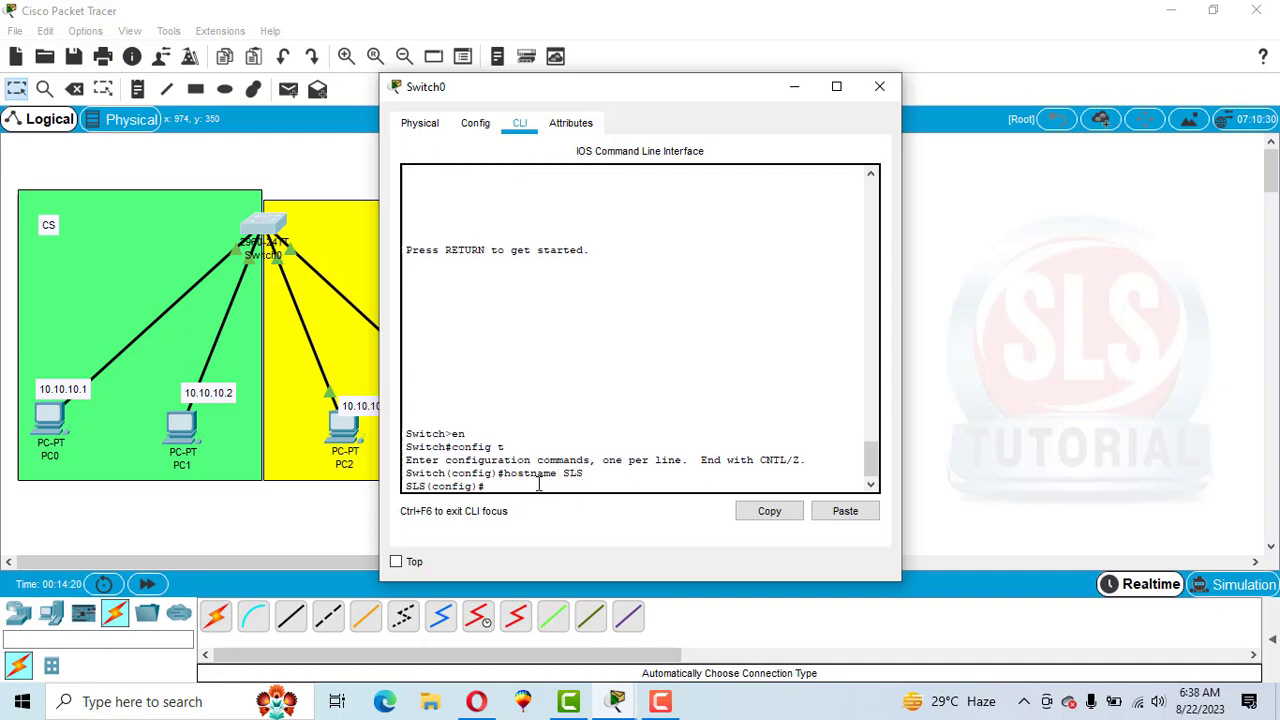
# Try to create VLAN 10.
pyautogui.write('vla')
pyautogui.write('n 1')
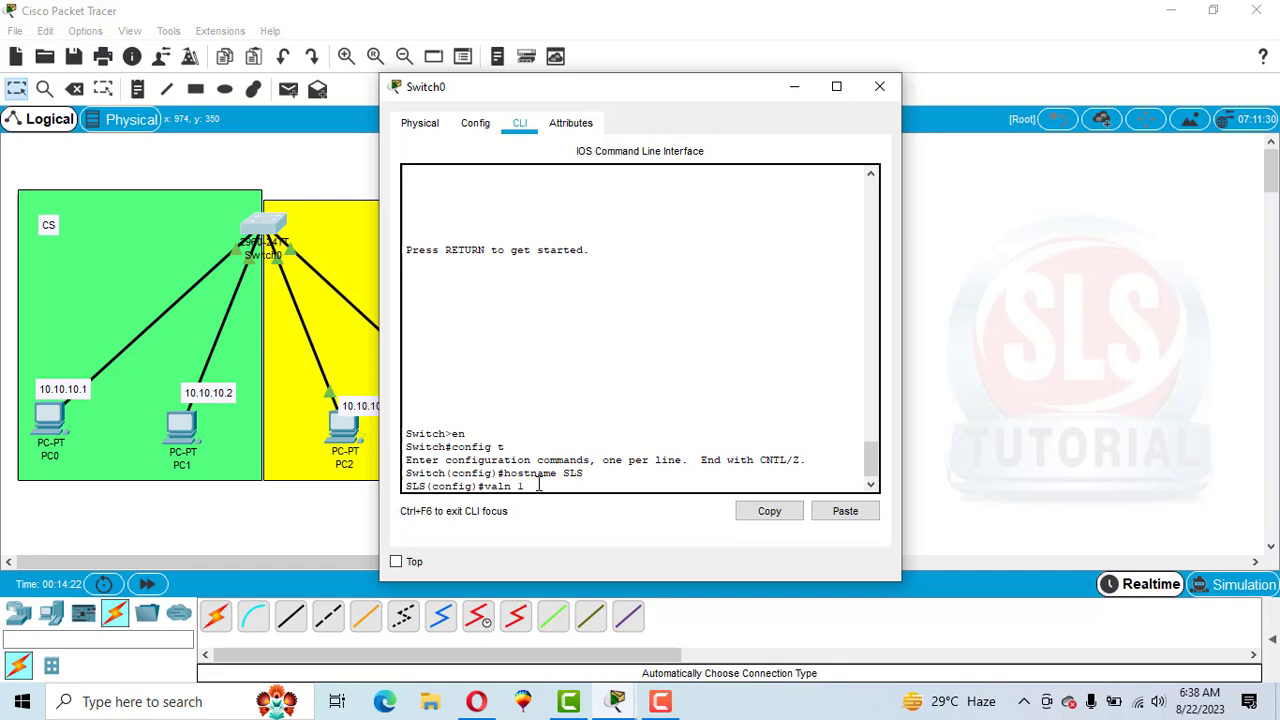
pyautogui.write('0')
pyautogui.press('Return')
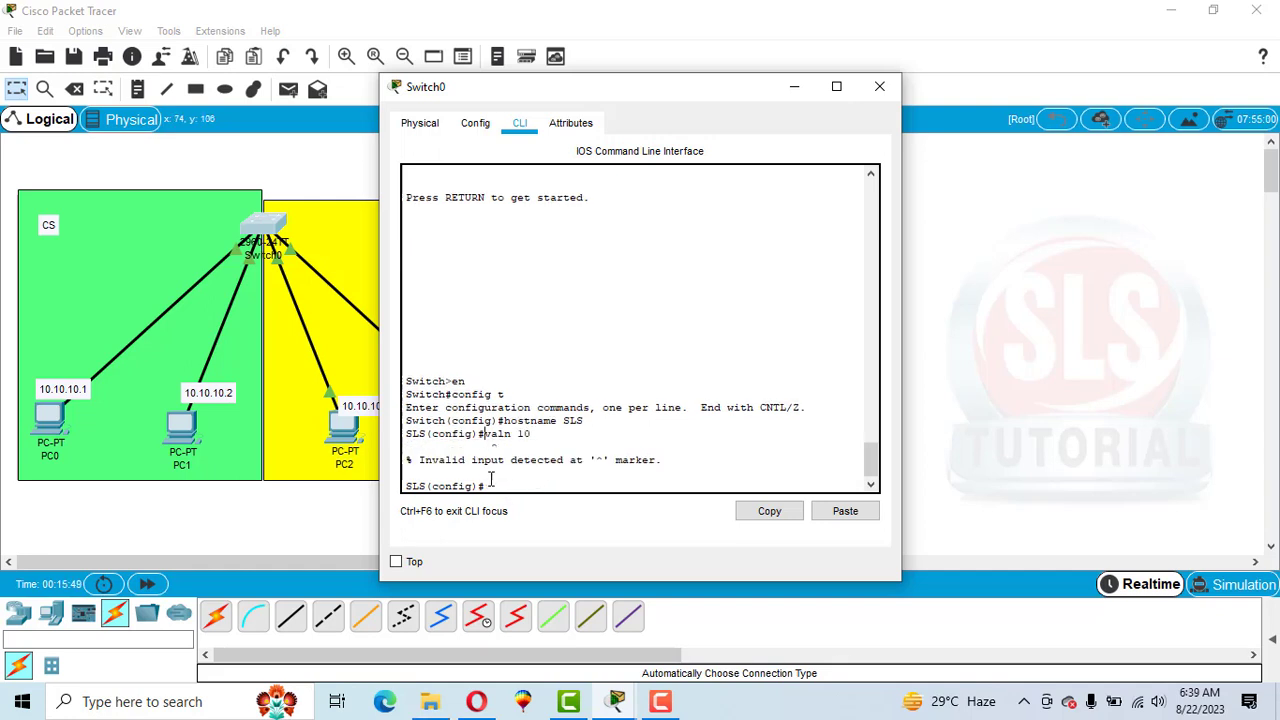
pyautogui.write('vlan 10')
# Create VLAN 10 and name it CS.
pyautogui.press('Return')
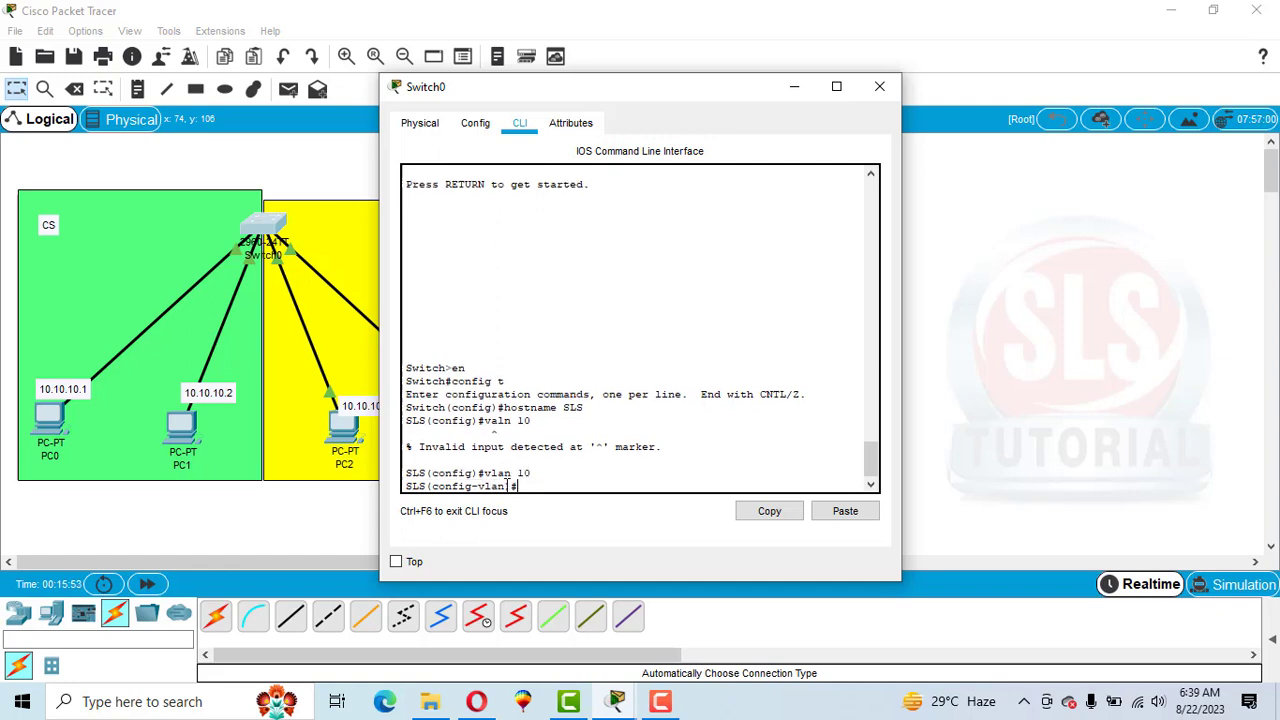
pyautogui.write('name CS')
pyautogui.press('Return')
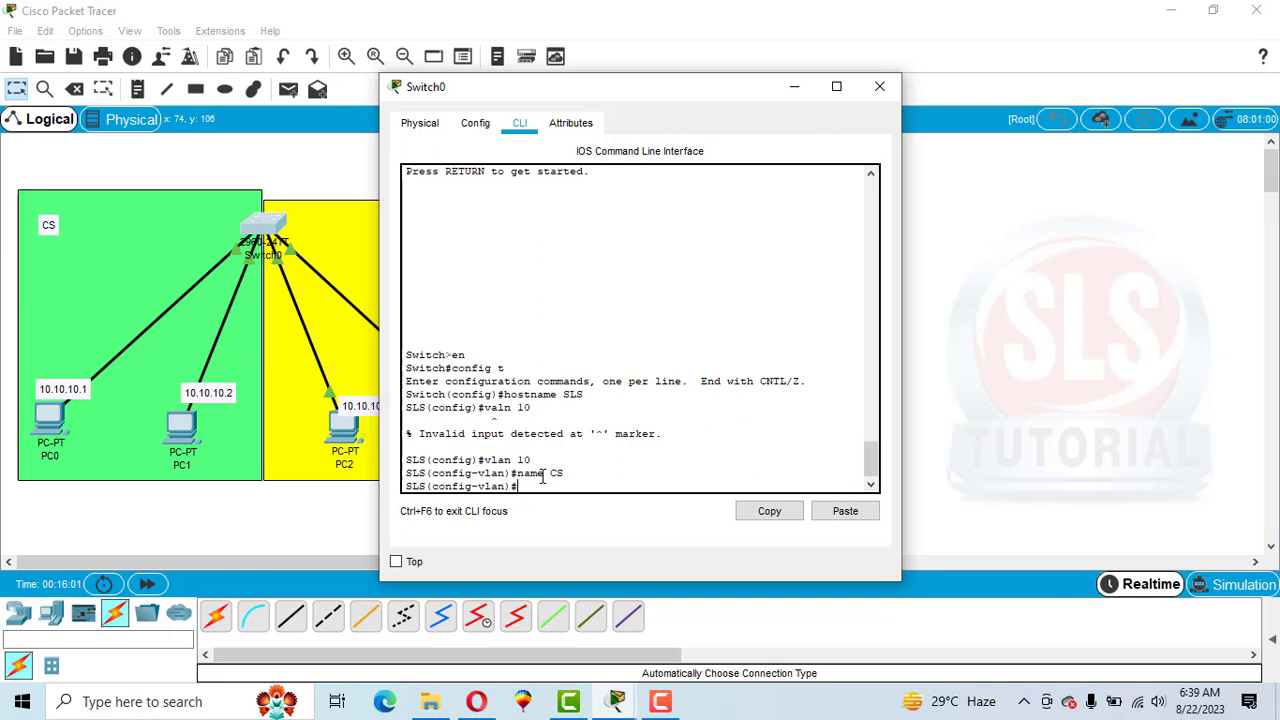
# Create VLAN 20 and name it SE.
pyautogui.write('vlan 20')
pyautogui.press('Return')
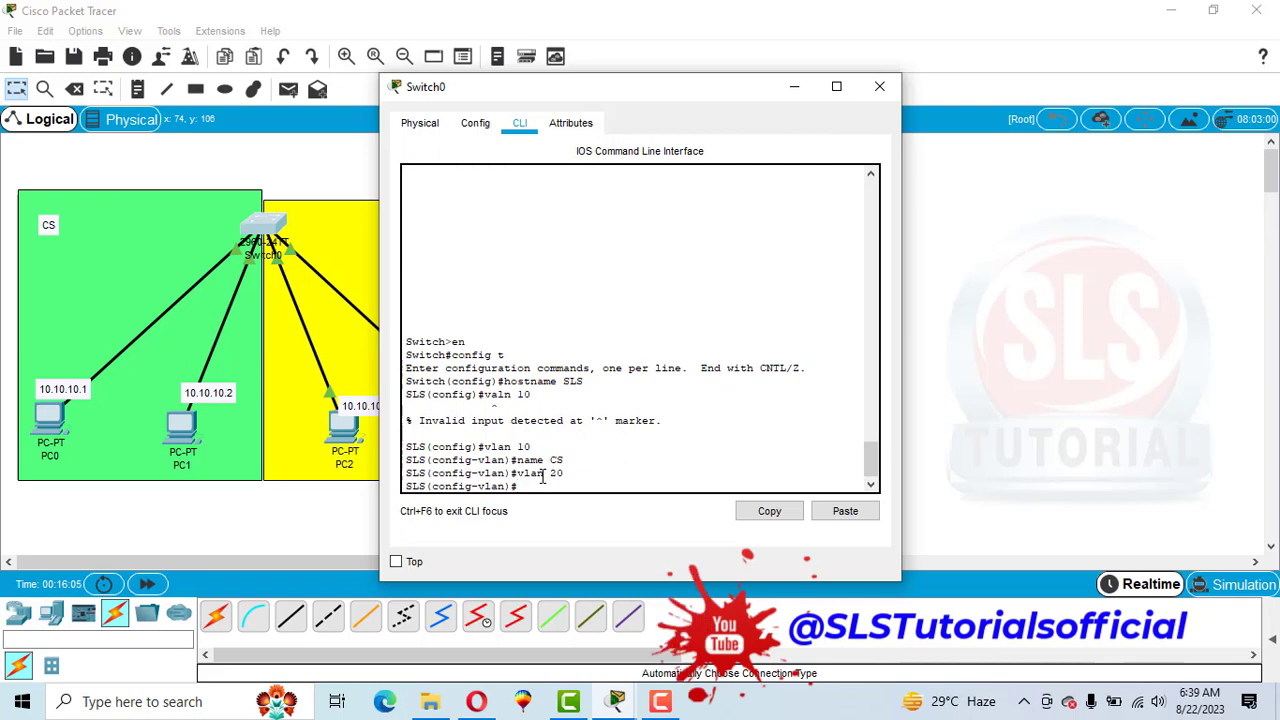
pyautogui.write('name ')
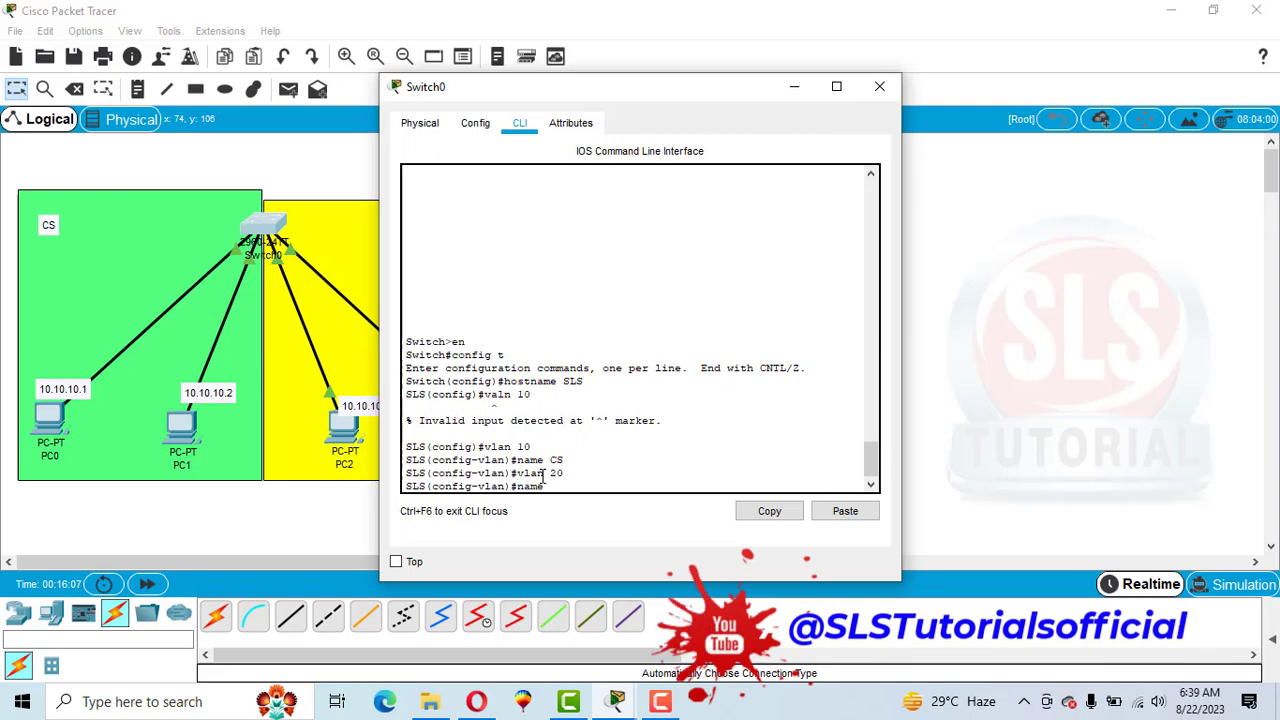
pyautogui.write('SE')
pyautogui.press('Return')
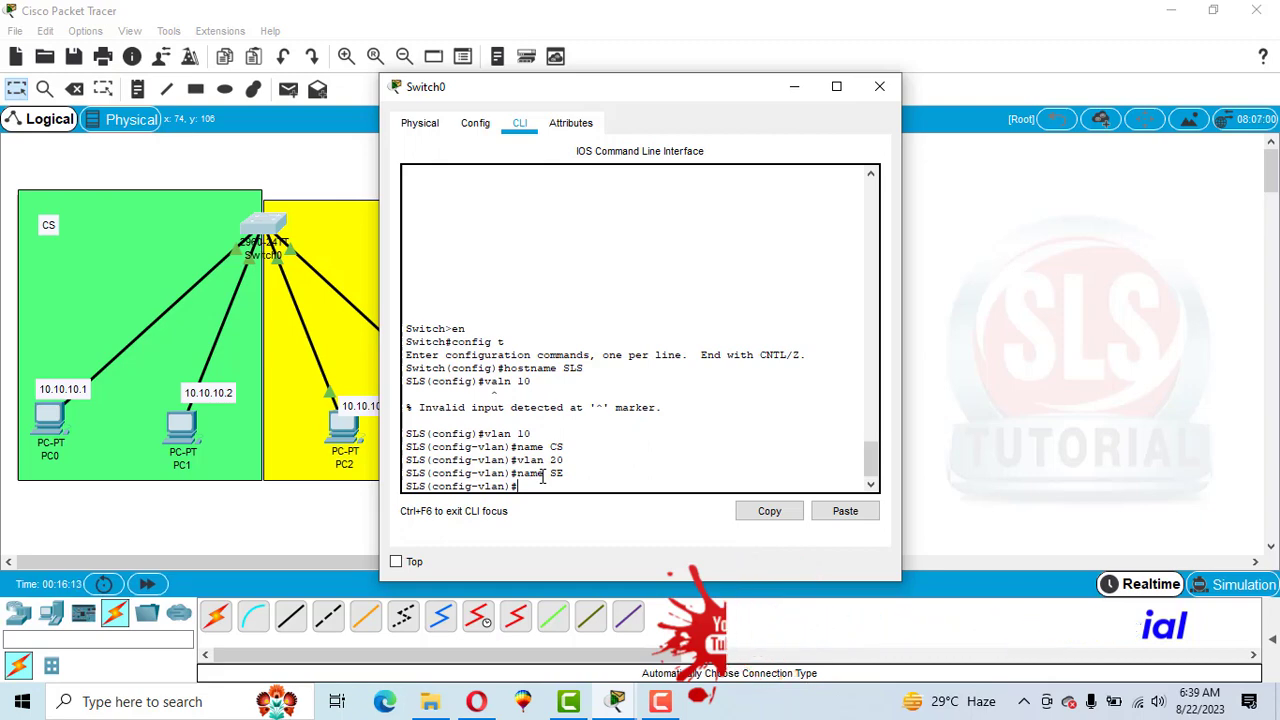
# Try to display the brief VLAN list from within VLAN configuration.
pyautogui.write('sh ')
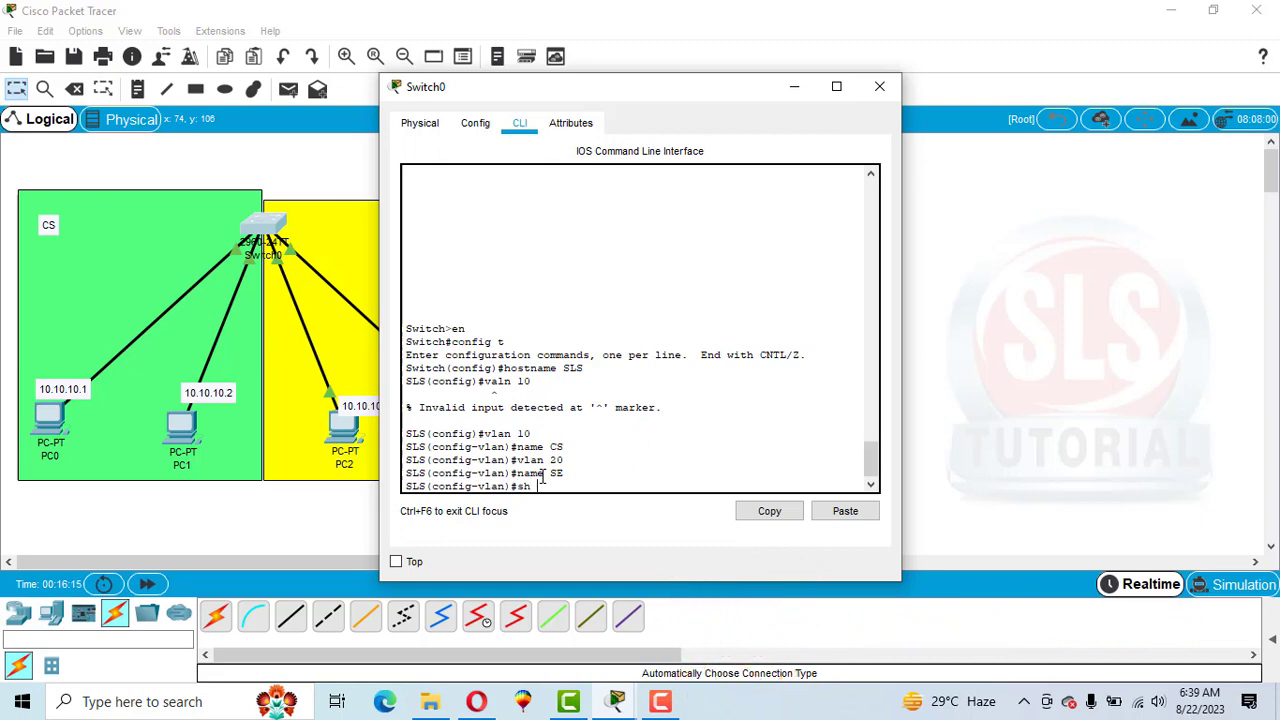
pyautogui.write('vlan br')
pyautogui.press('Return')
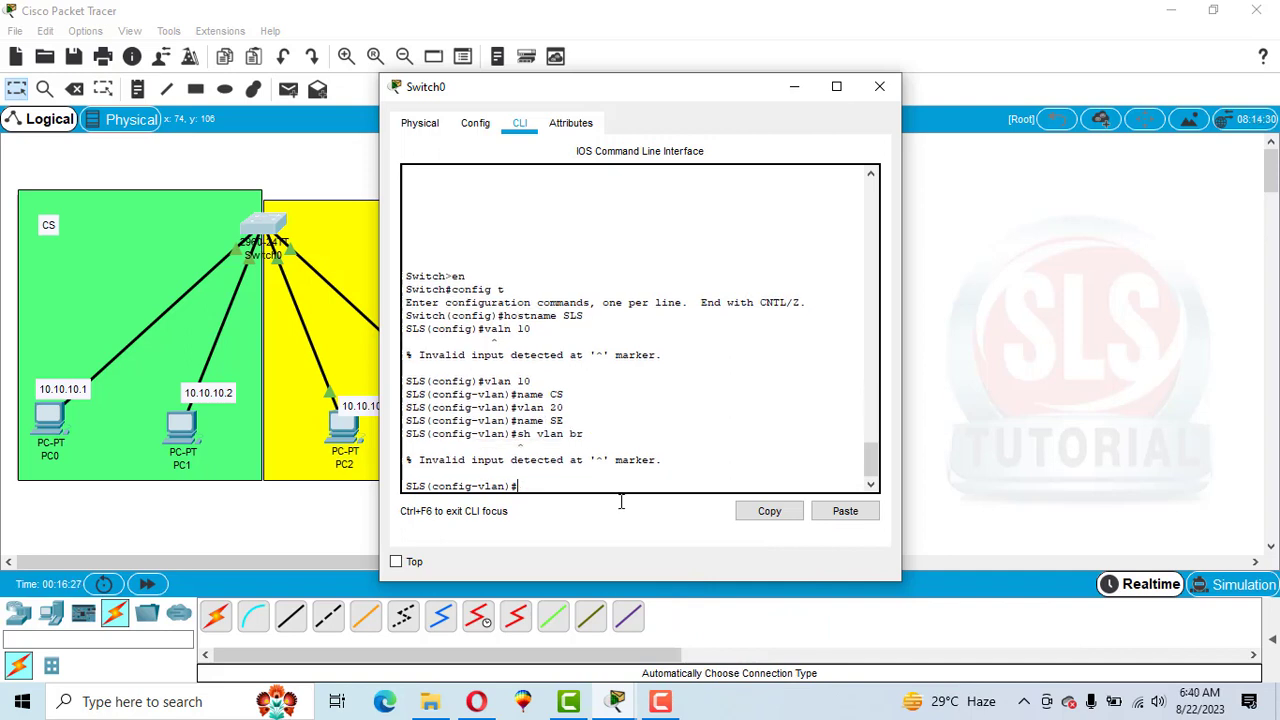
# Leave configuration mode, display the brief VLAN list with sh vlan br, and close the switch window.
pyautogui.write('end')
pyautogui.press('Return')
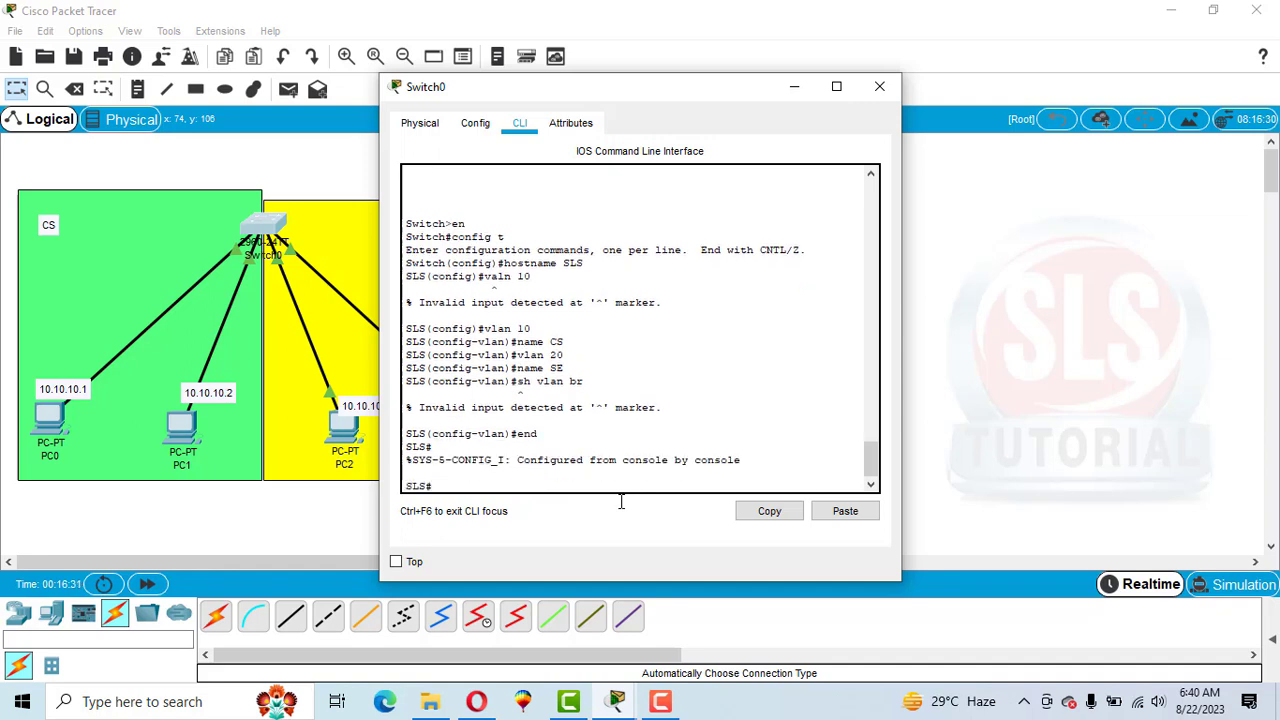
pyautogui.write('sh vlan br')
pyautogui.press('Return')
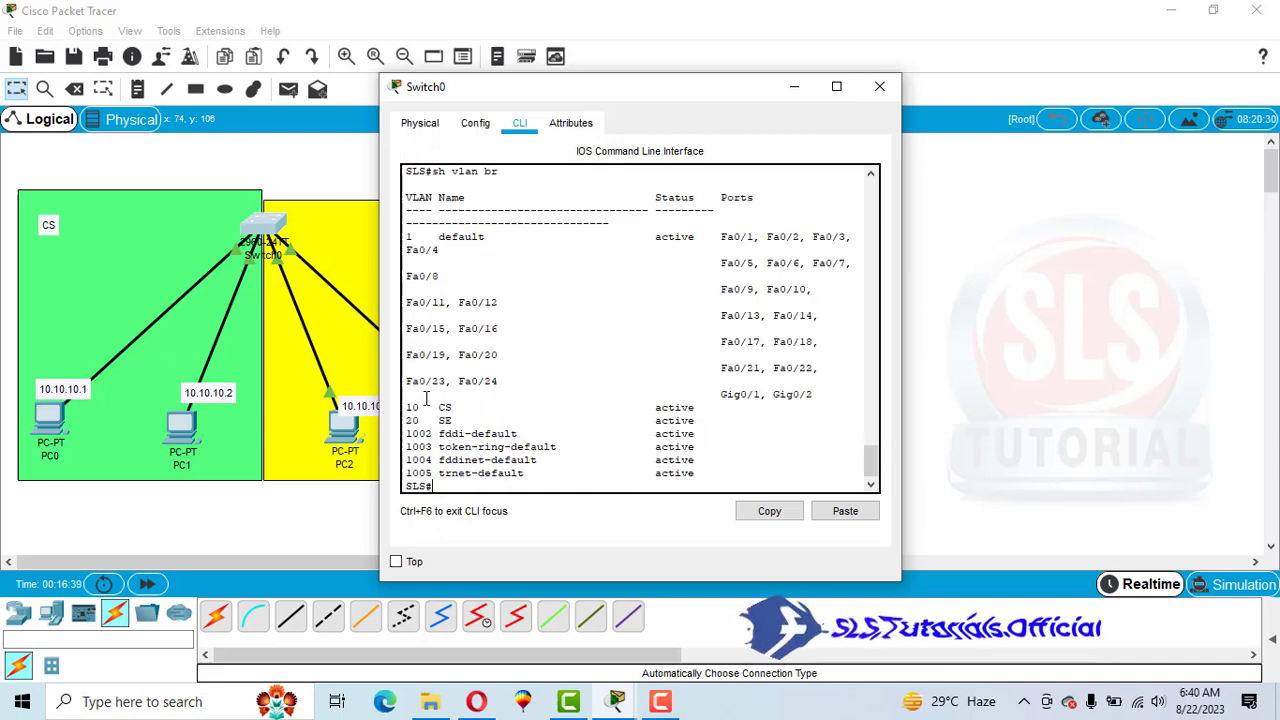
pyautogui.moveTo(432, 407); pyautogui.dragTo(457, 420)
pyautogui.click(457, 420)
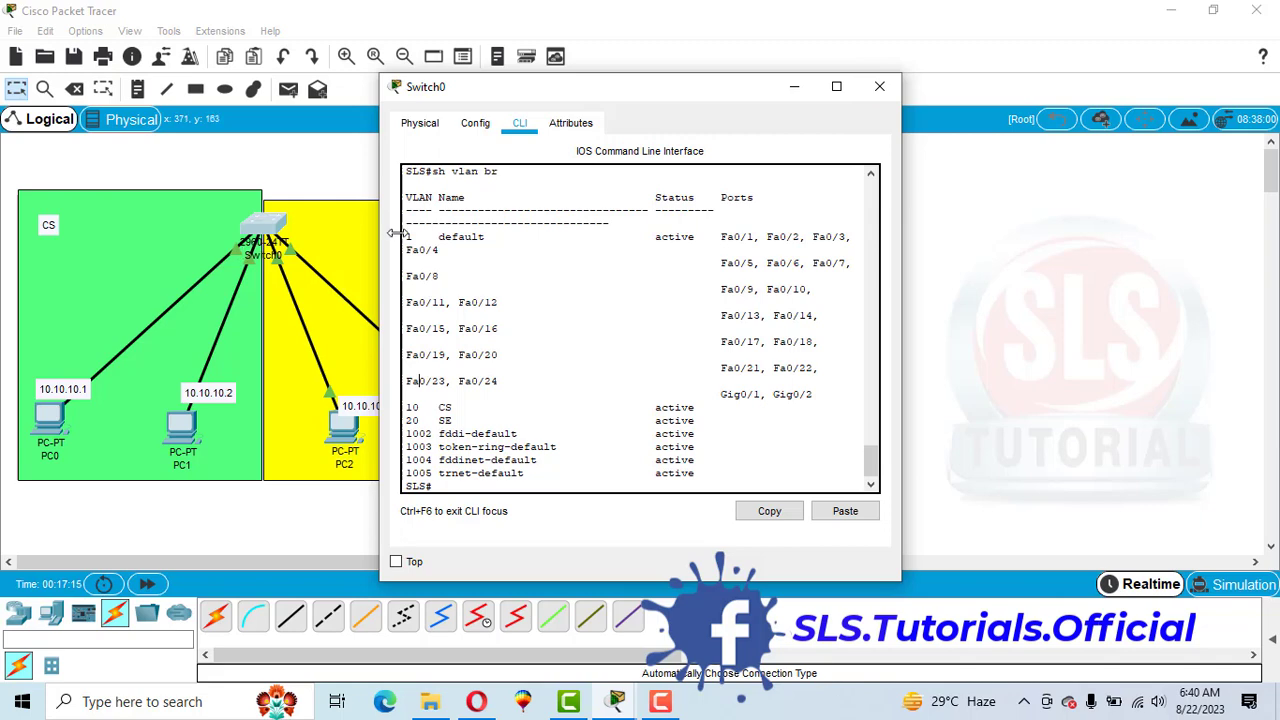
pyautogui.click(874, 92)
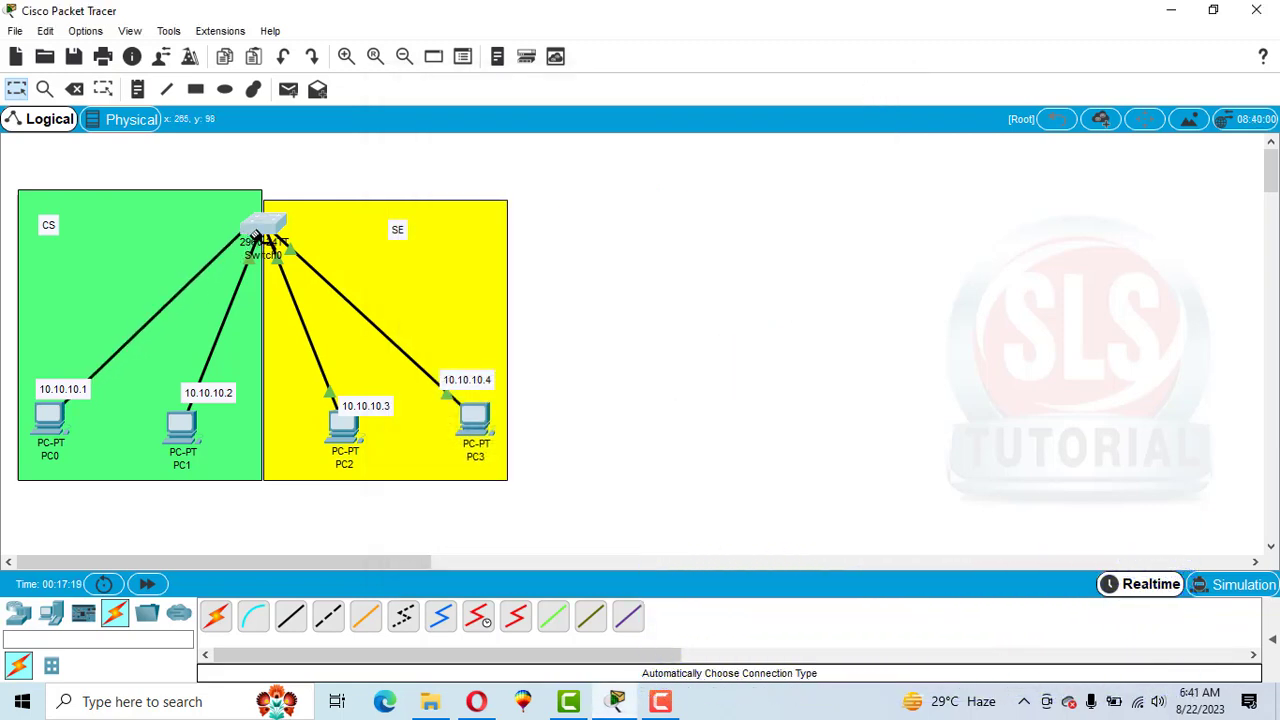
# Inspect which switch ports each PC cable occupies on Switch0.
pyautogui.click(258, 234)
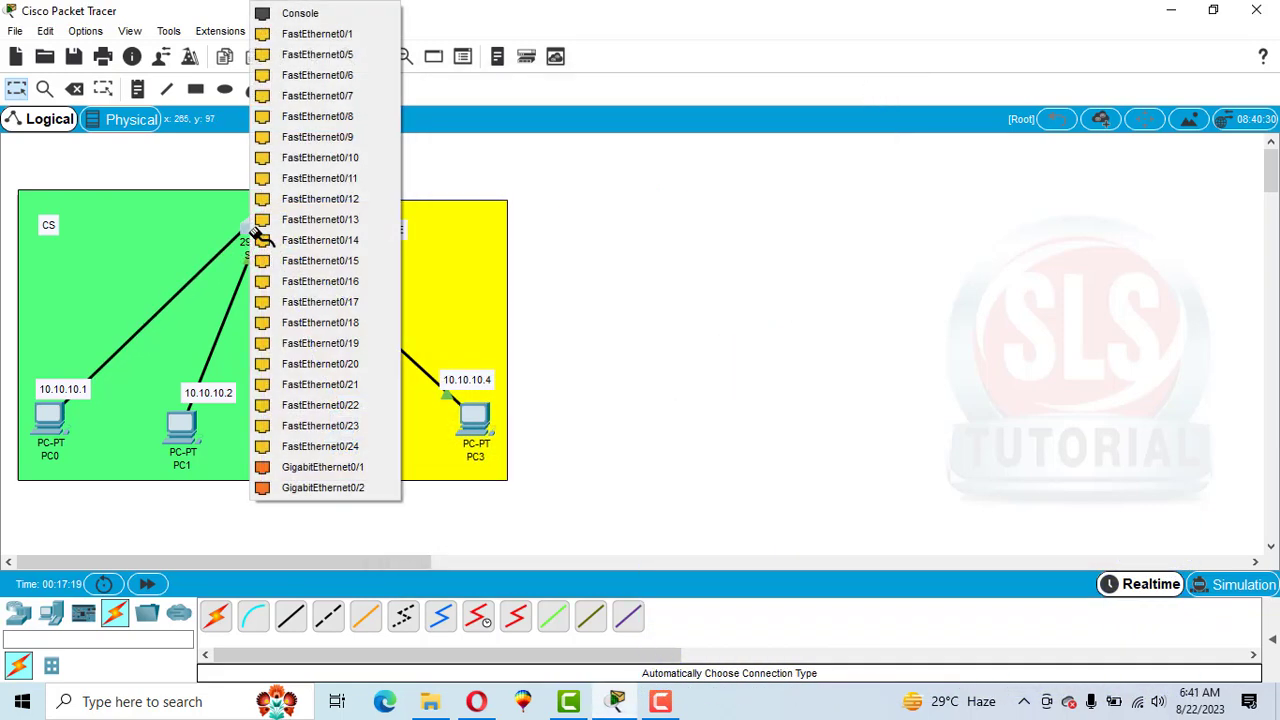
pyautogui.click(338, 38)
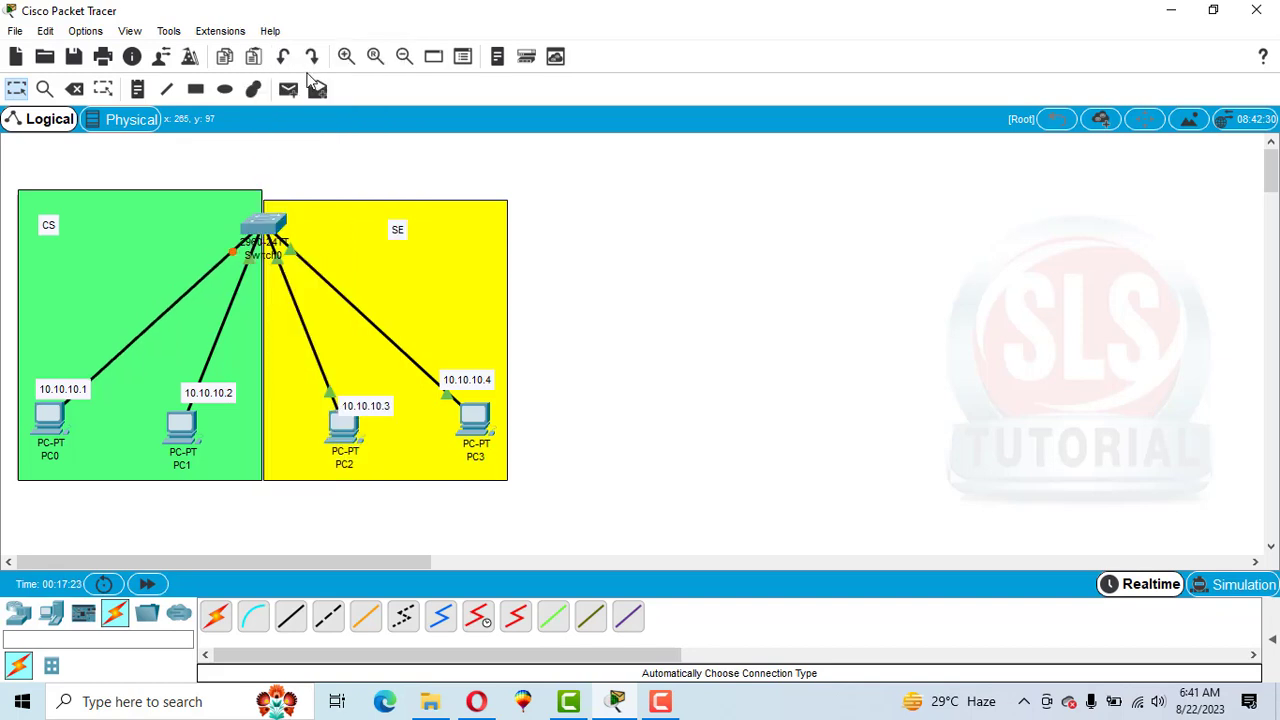
pyautogui.click(266, 232)
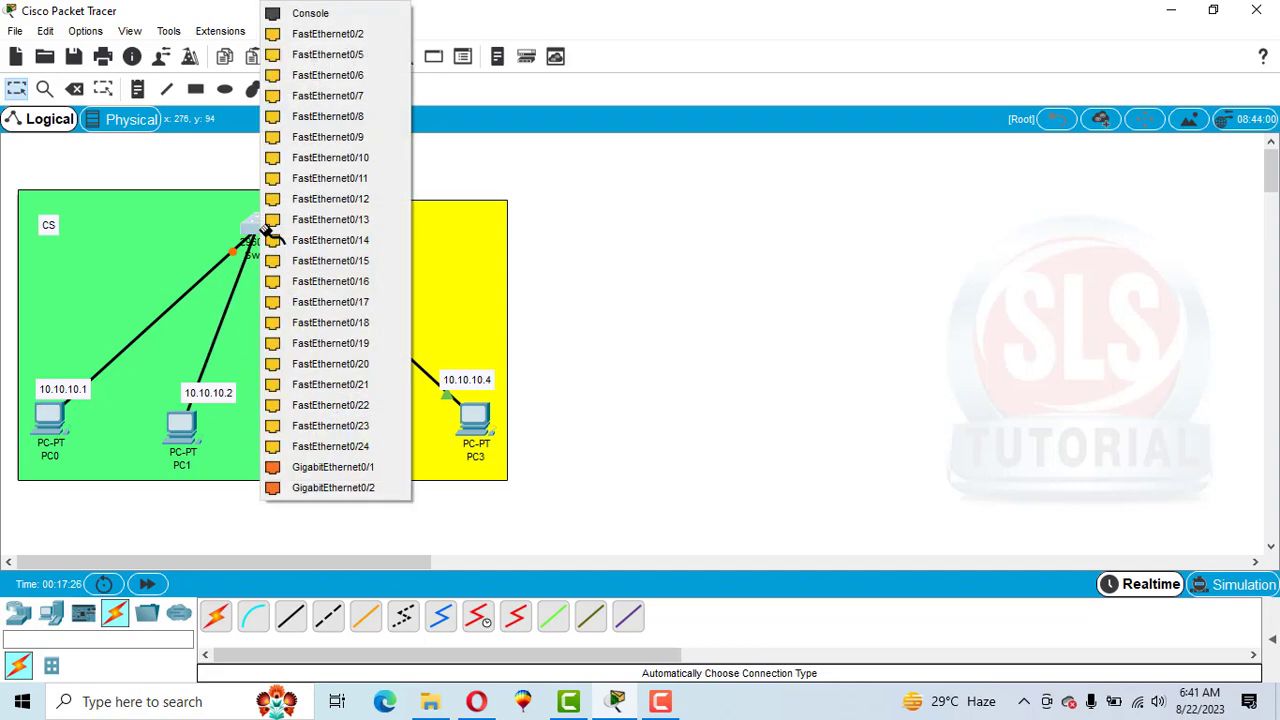
pyautogui.click(329, 34)
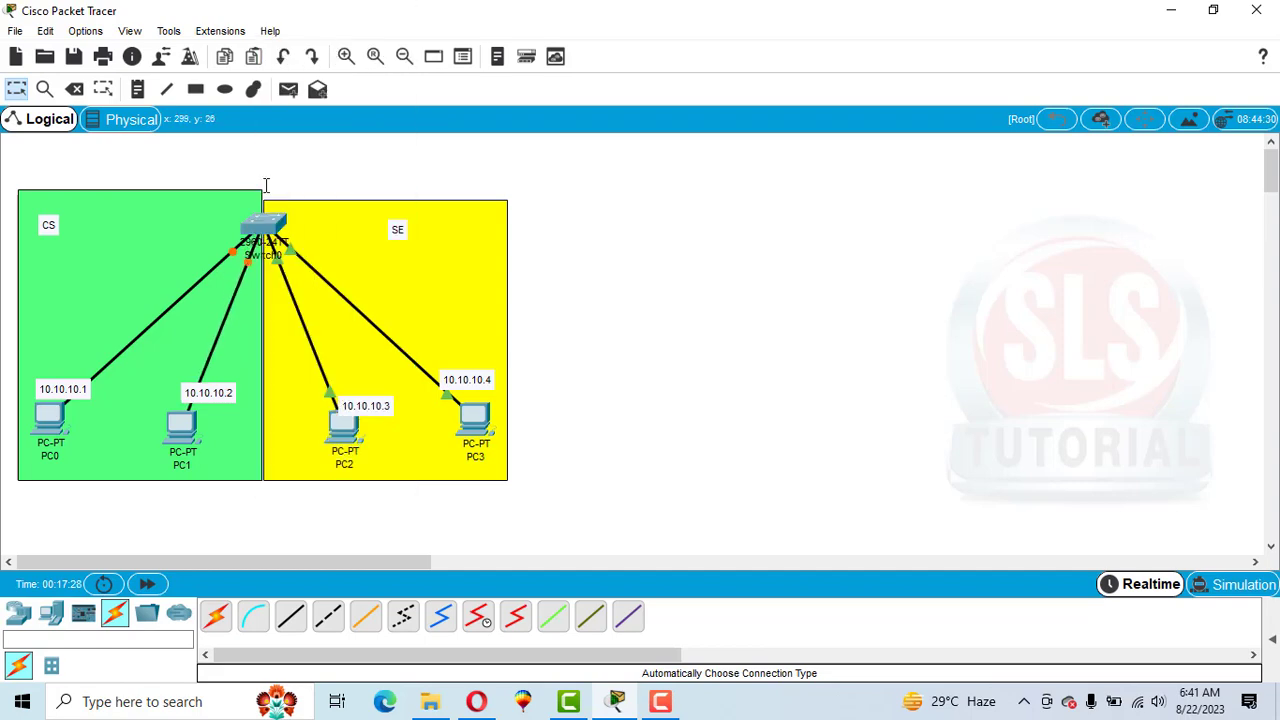
pyautogui.click(270, 236)
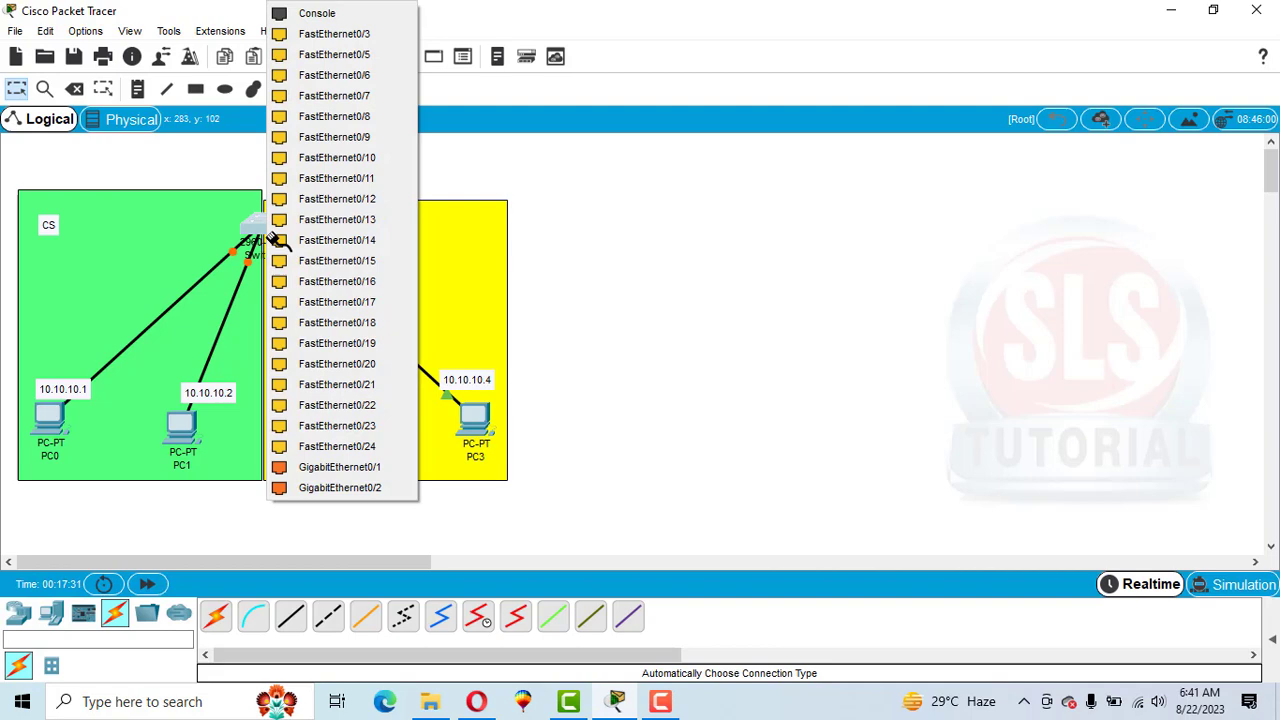
pyautogui.click(360, 36)
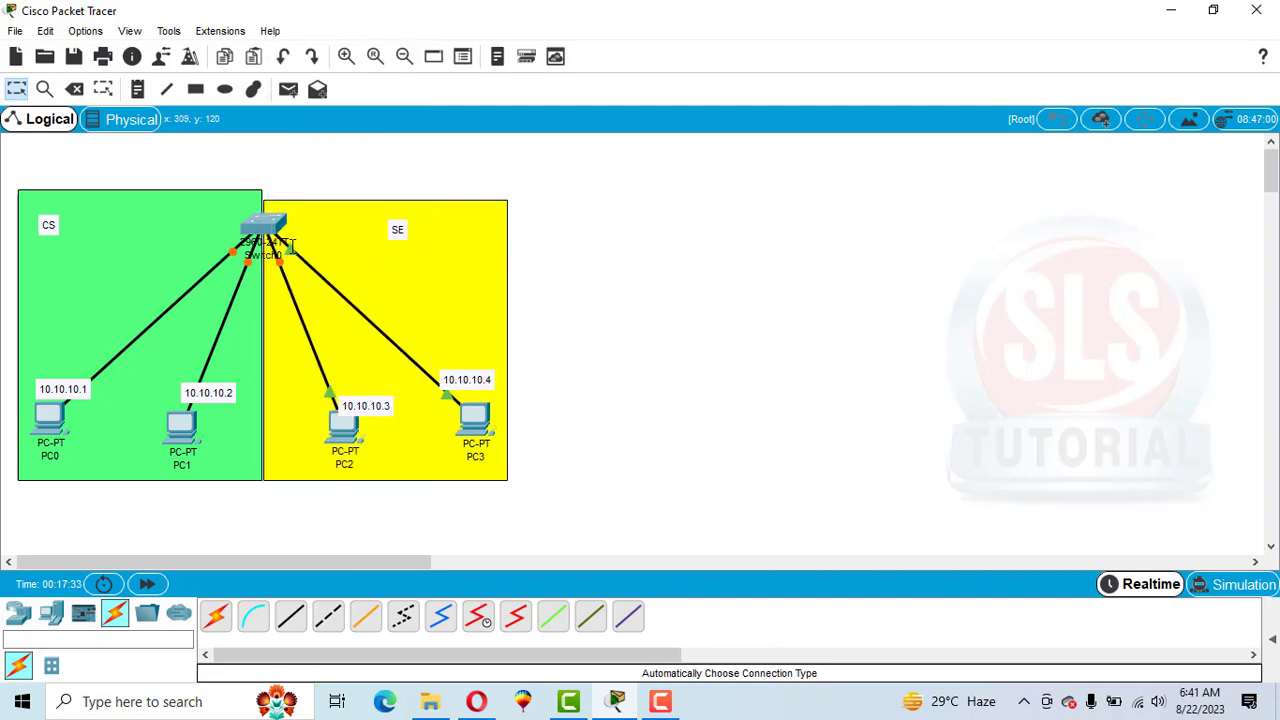
pyautogui.click(291, 249)
pyautogui.click(270, 222)
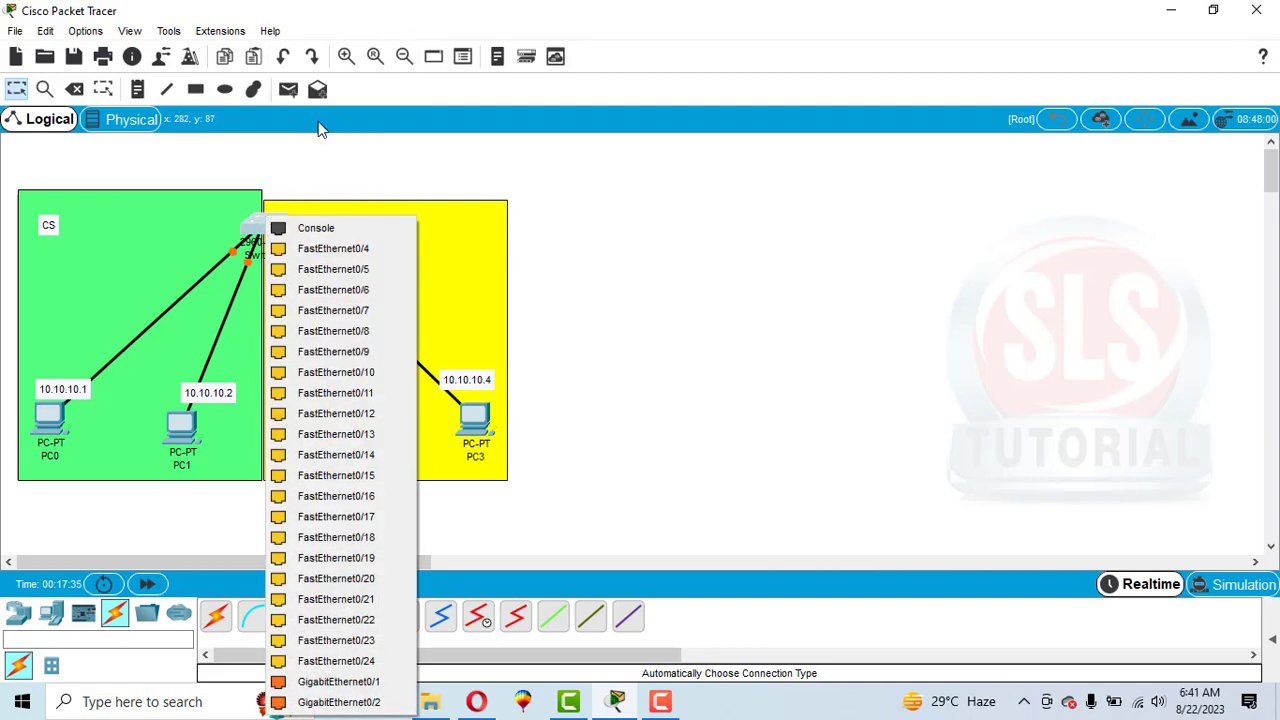
pyautogui.click(340, 249)
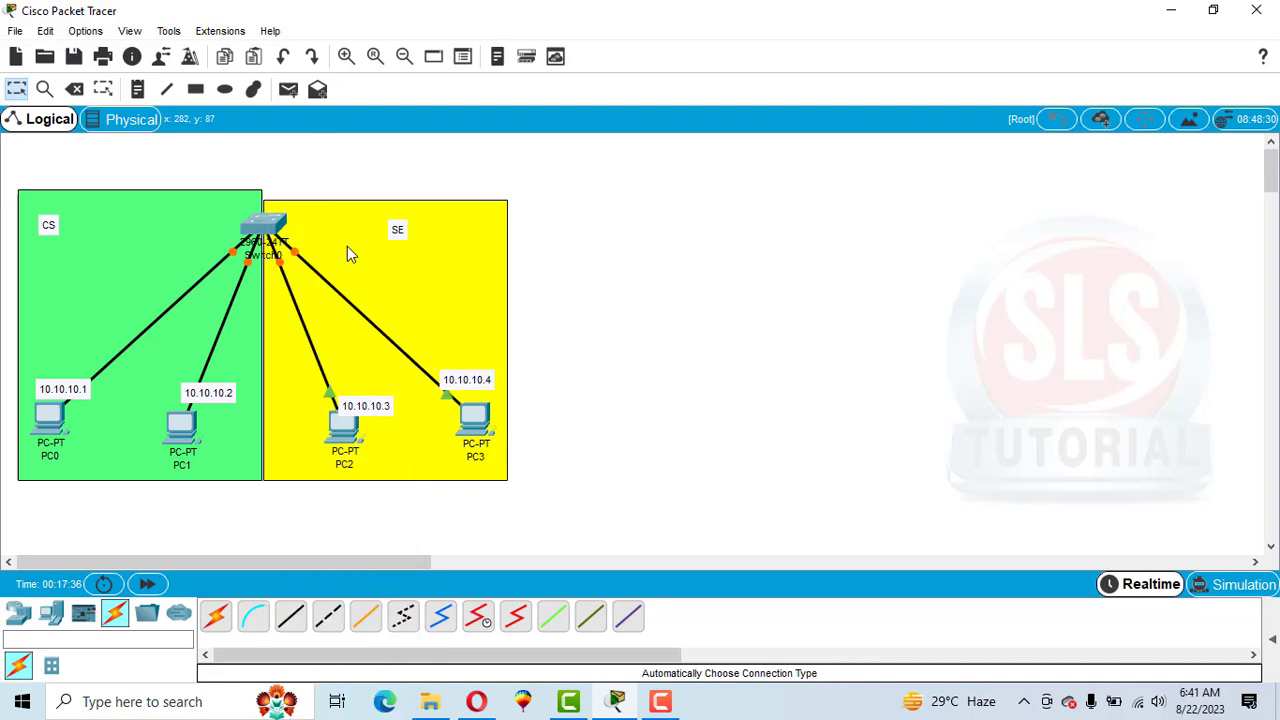
# Add text notes f0/1 and f0/2 beside the cables to PC0 and PC1.
pyautogui.click(138, 90)
pyautogui.click(152, 260)
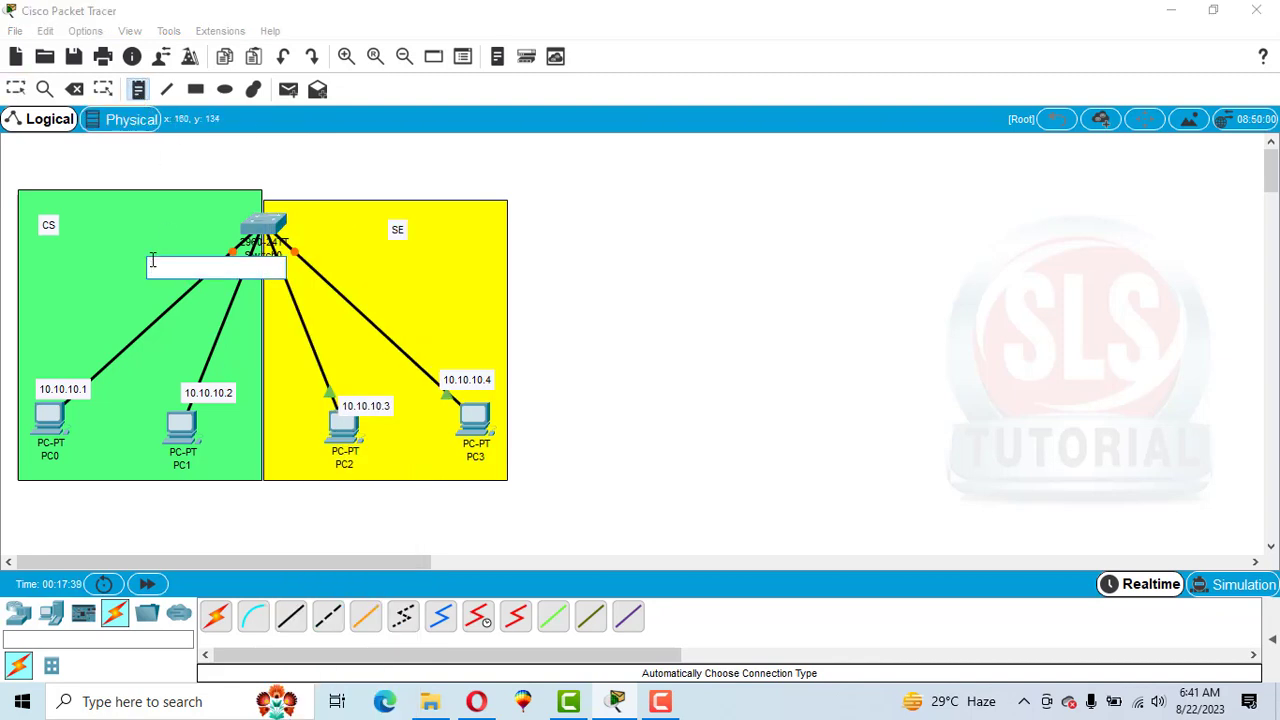
pyautogui.write('f0/1')
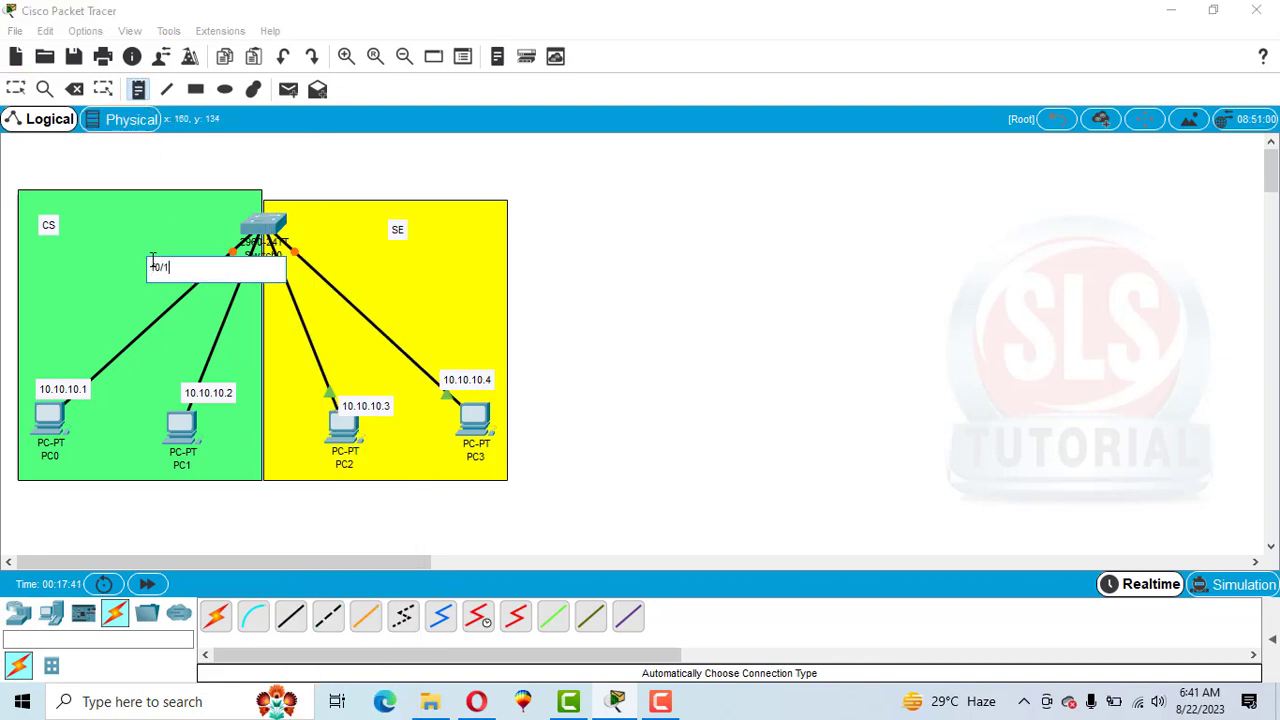
pyautogui.click(220, 297)
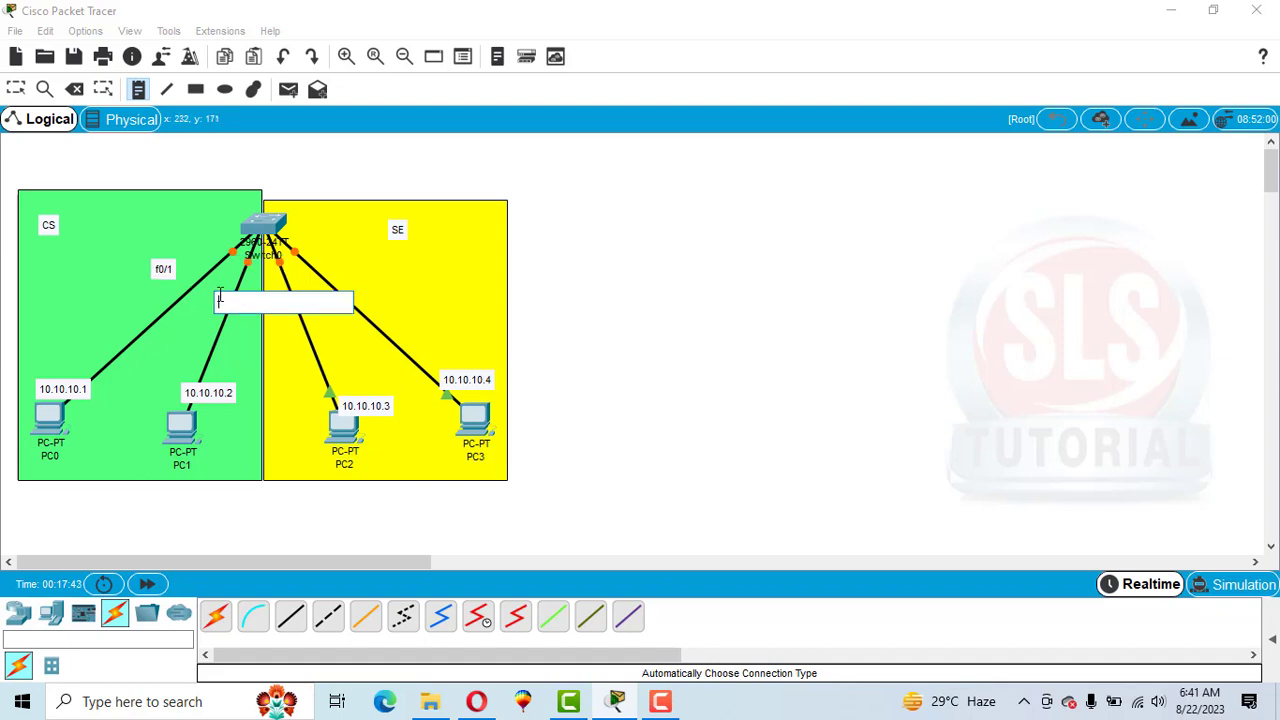
pyautogui.write('f0')
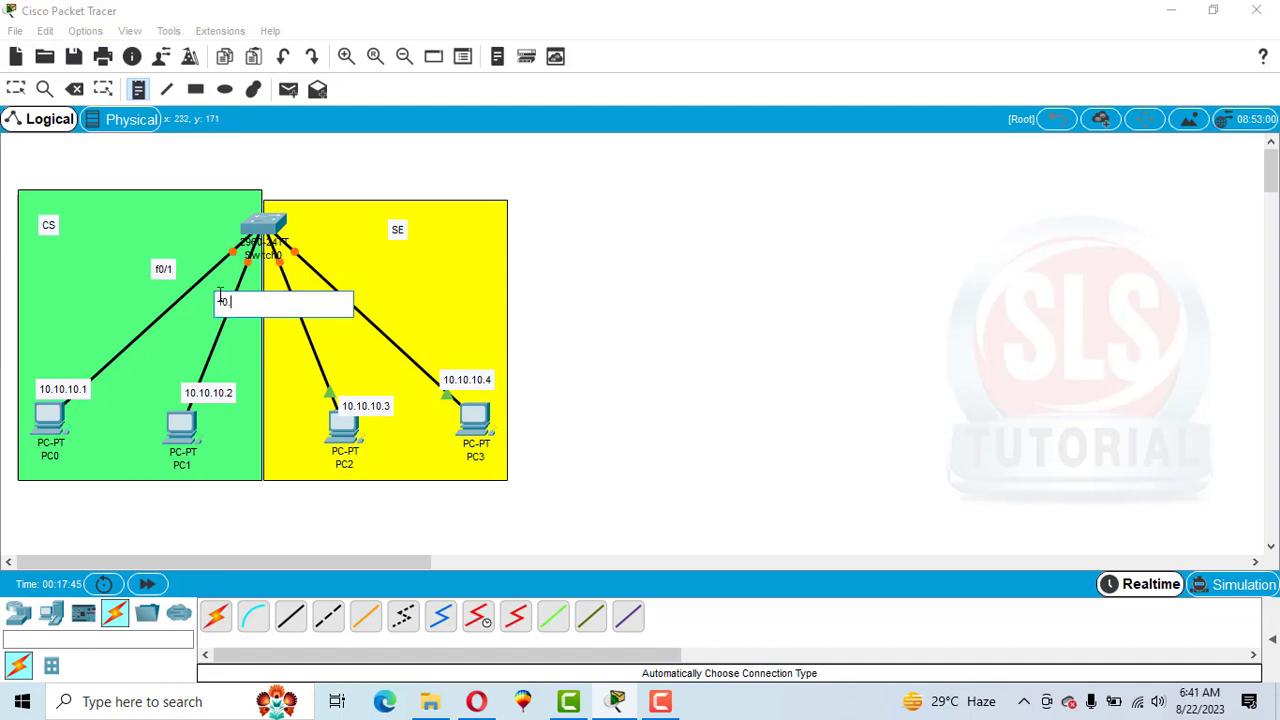
pyautogui.write('/2')
# Add text notes f0/3 and f0/4 beside the cables to PC2 and PC3.
pyautogui.click(279, 331)
pyautogui.write('f')
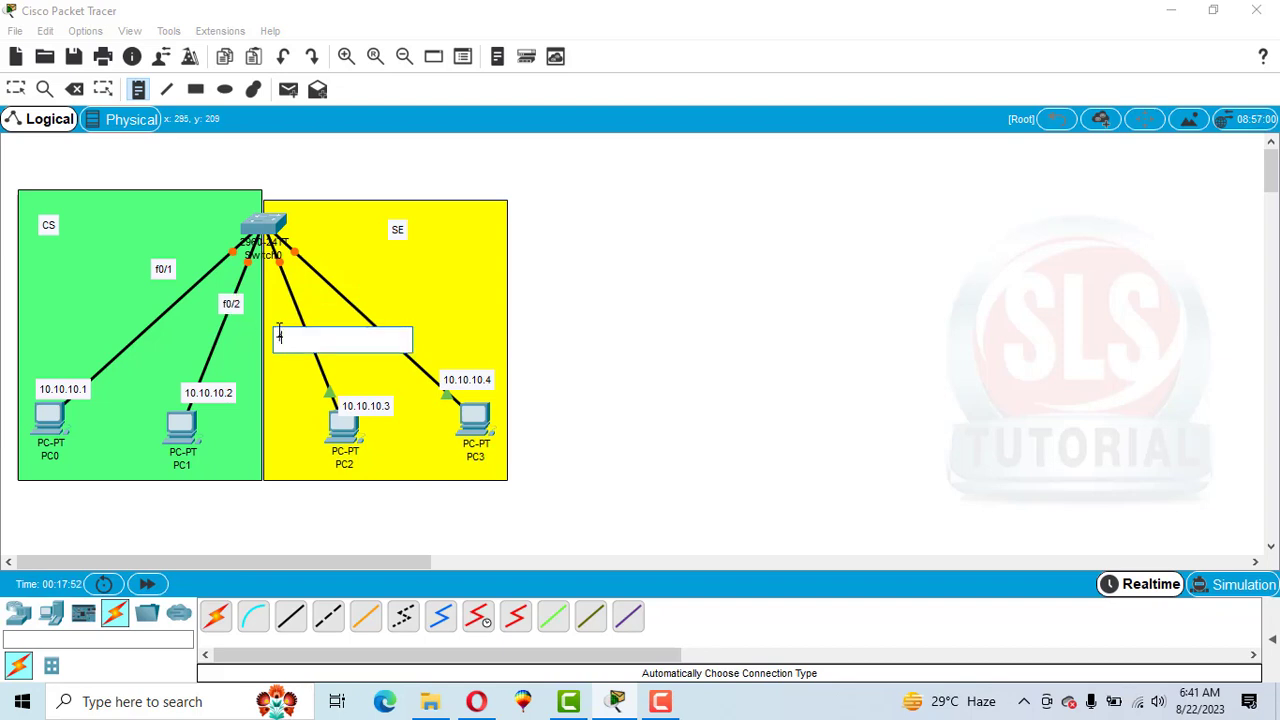
pyautogui.write('f0/3')
pyautogui.click(335, 291)
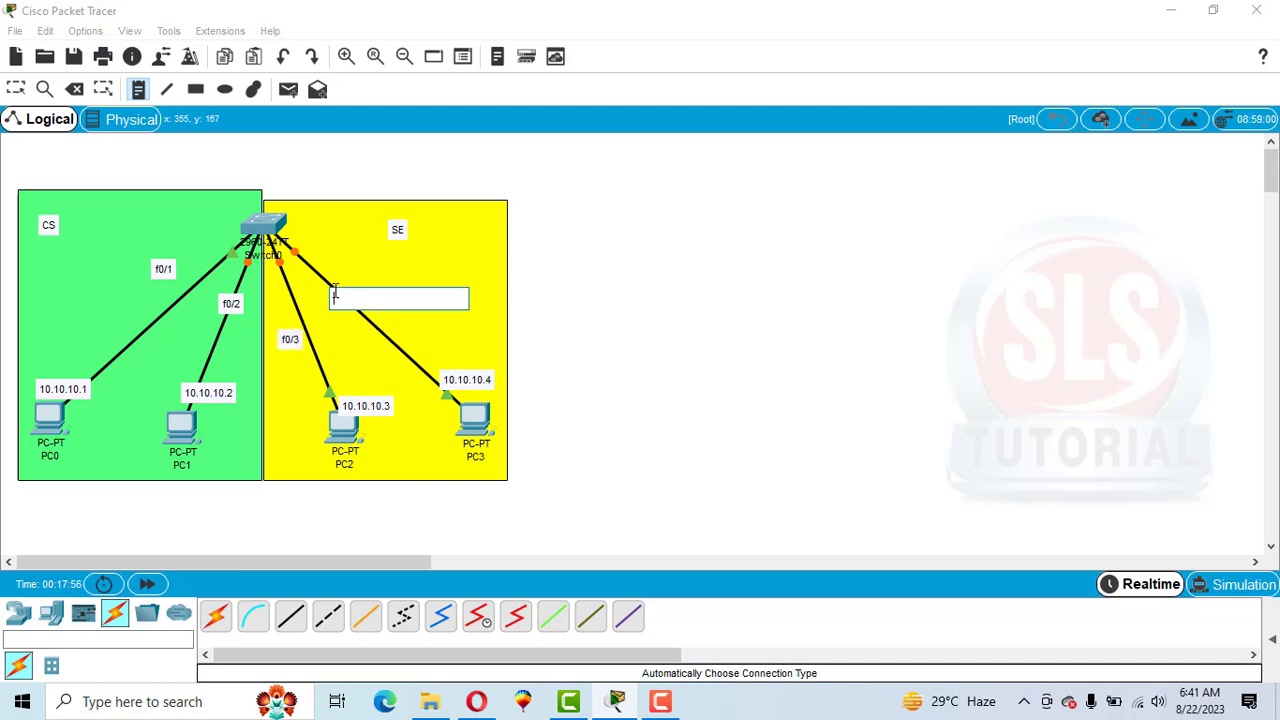
pyautogui.write('f0/4')
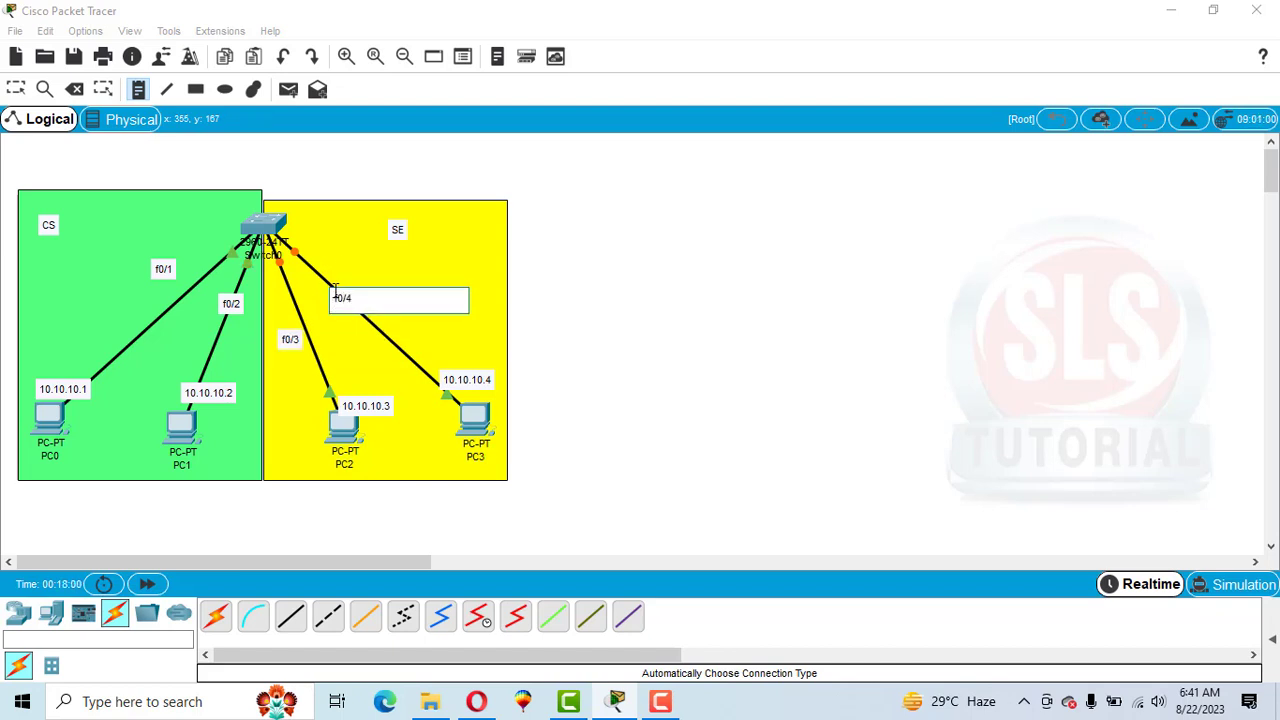
pyautogui.click(254, 172)
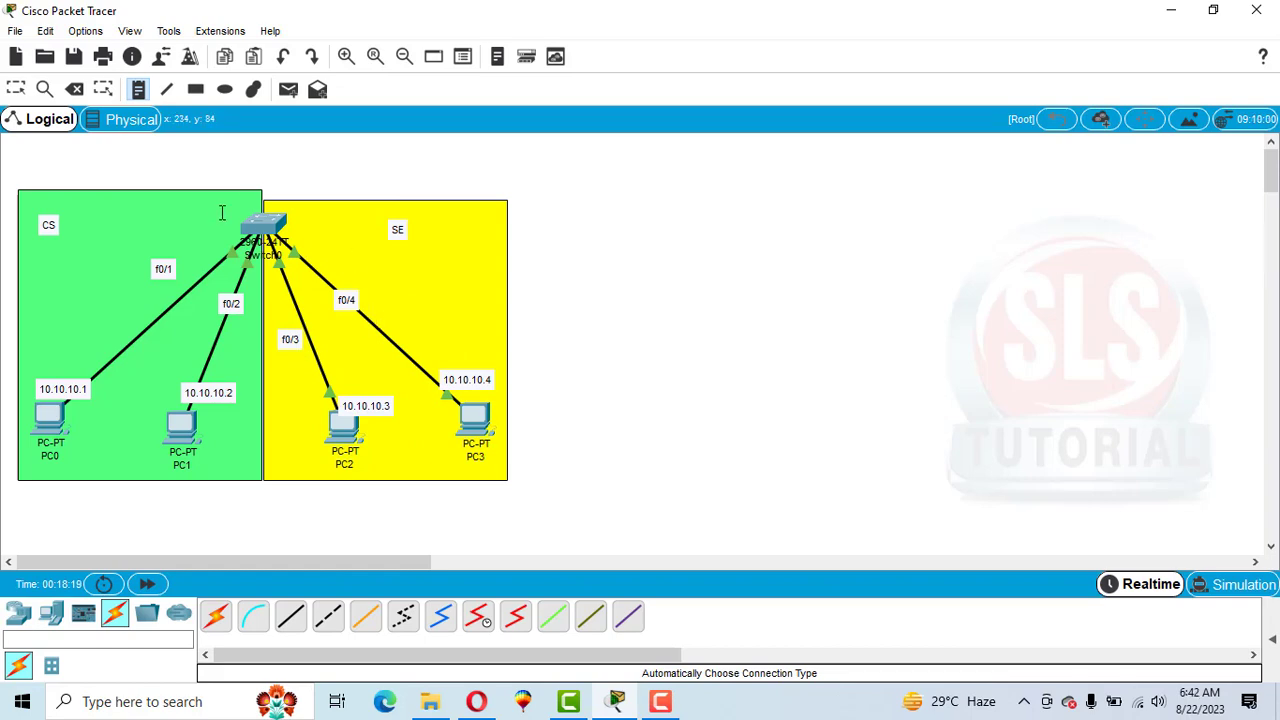
# Open Switch0's command line, enter global configuration mode, and assign ports f0/1-2 as access ports in VLAN 10.
pyautogui.click(257, 226)
pyautogui.press('Escape')
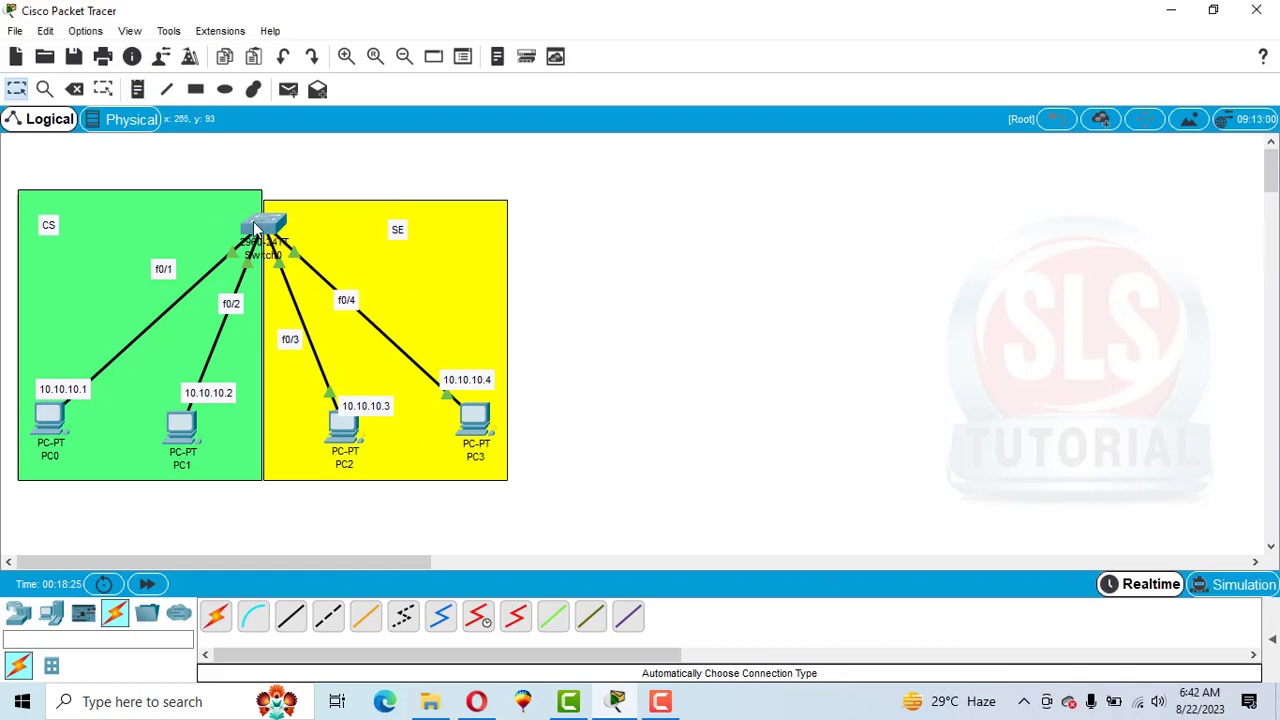
pyautogui.click(257, 226)
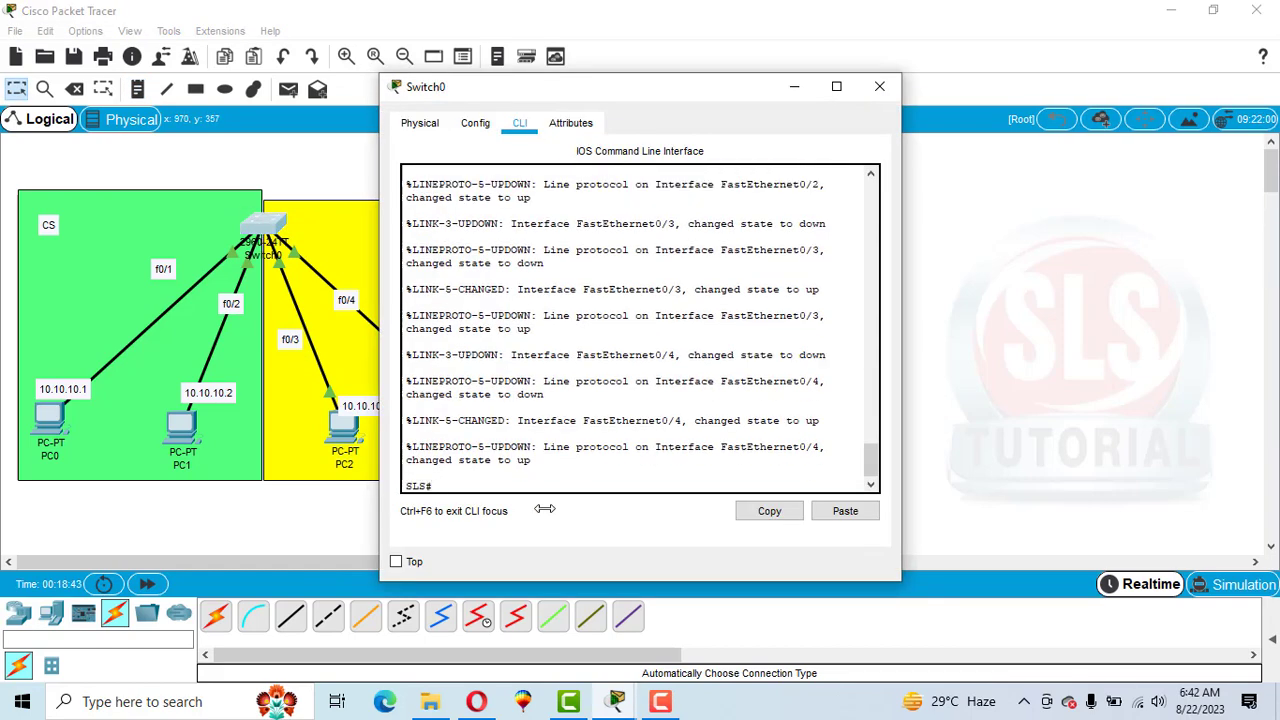
pyautogui.write('config t')
pyautogui.press('Return')
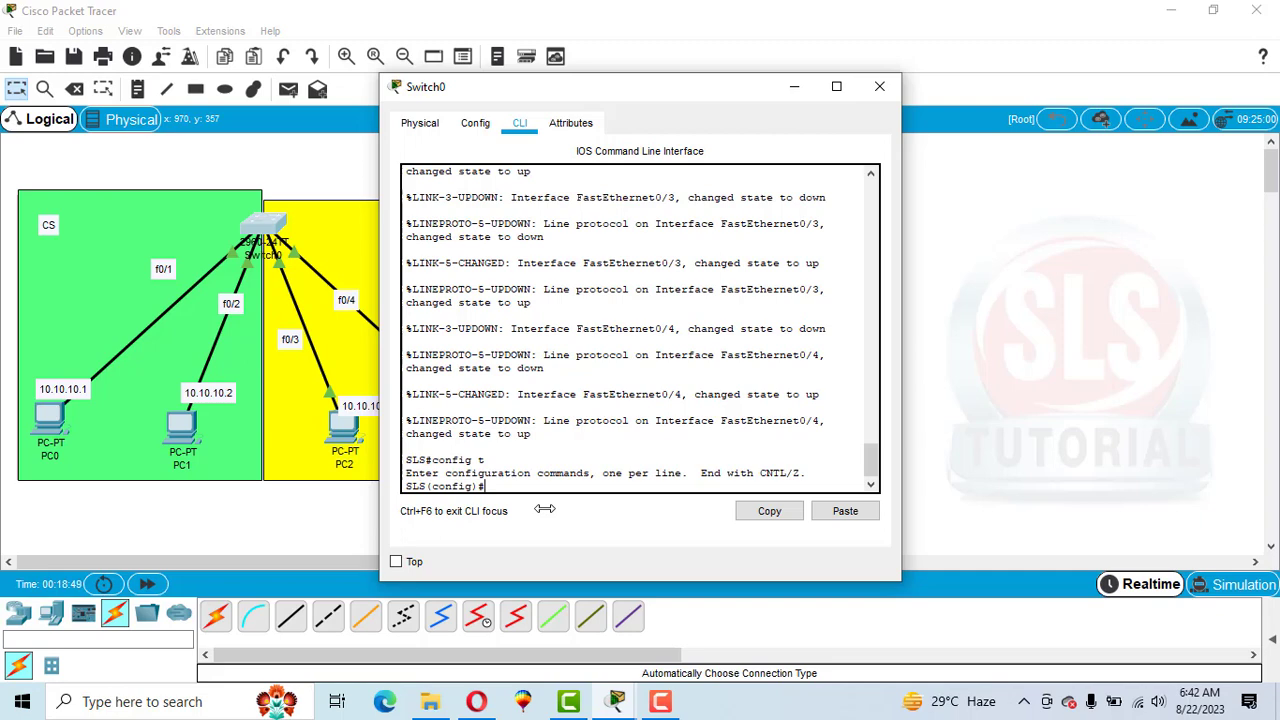
pyautogui.write('int range f0/1-2')
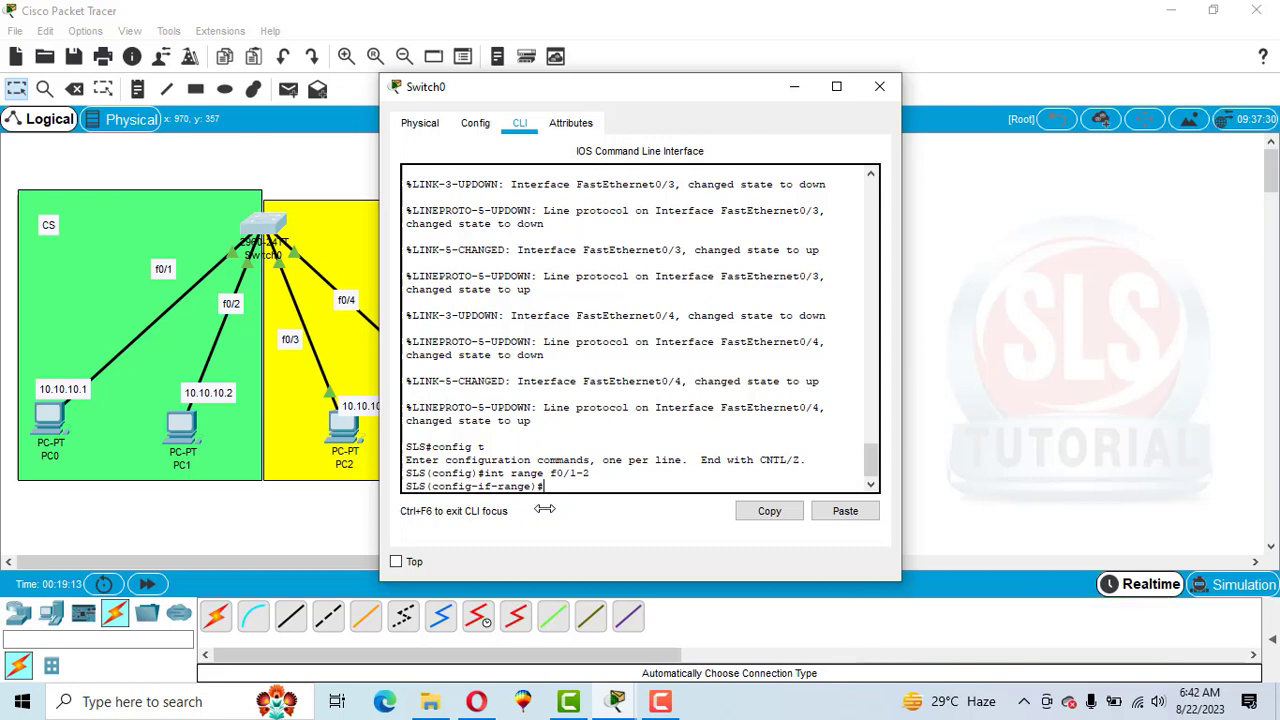
pyautogui.write('switch')
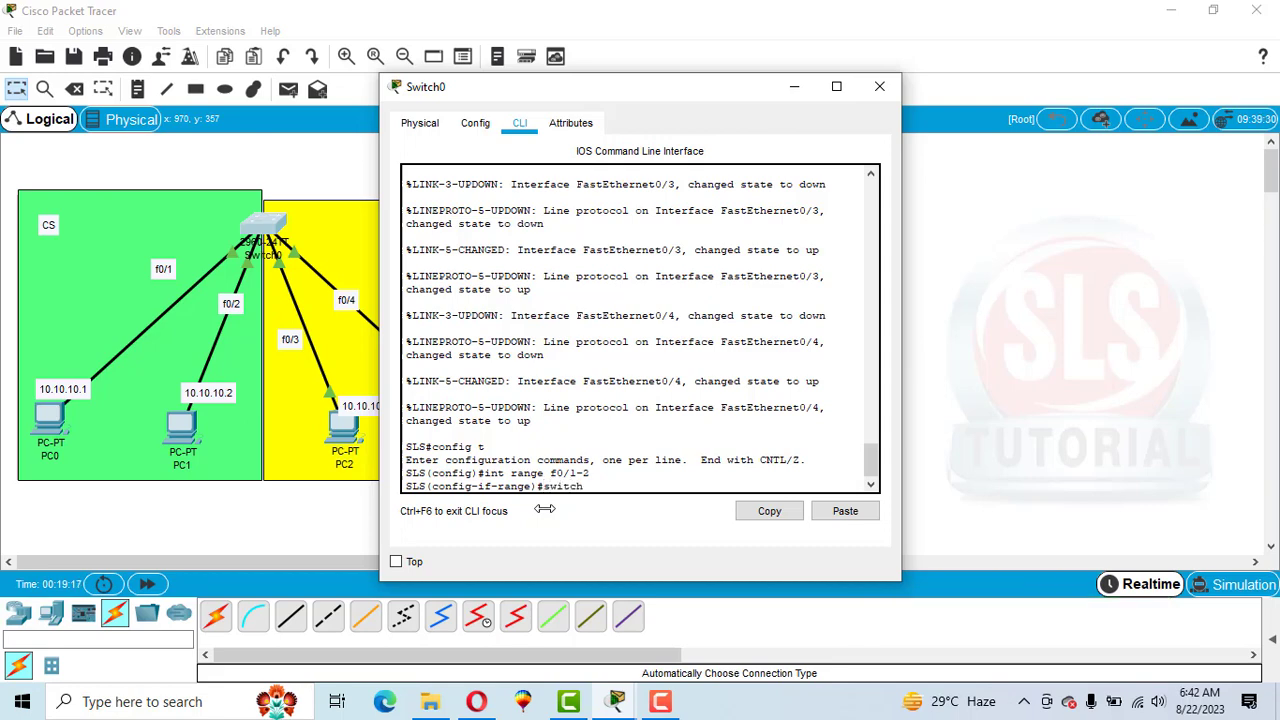
pyautogui.write('port access vlan 10')
pyautogui.press('Return')
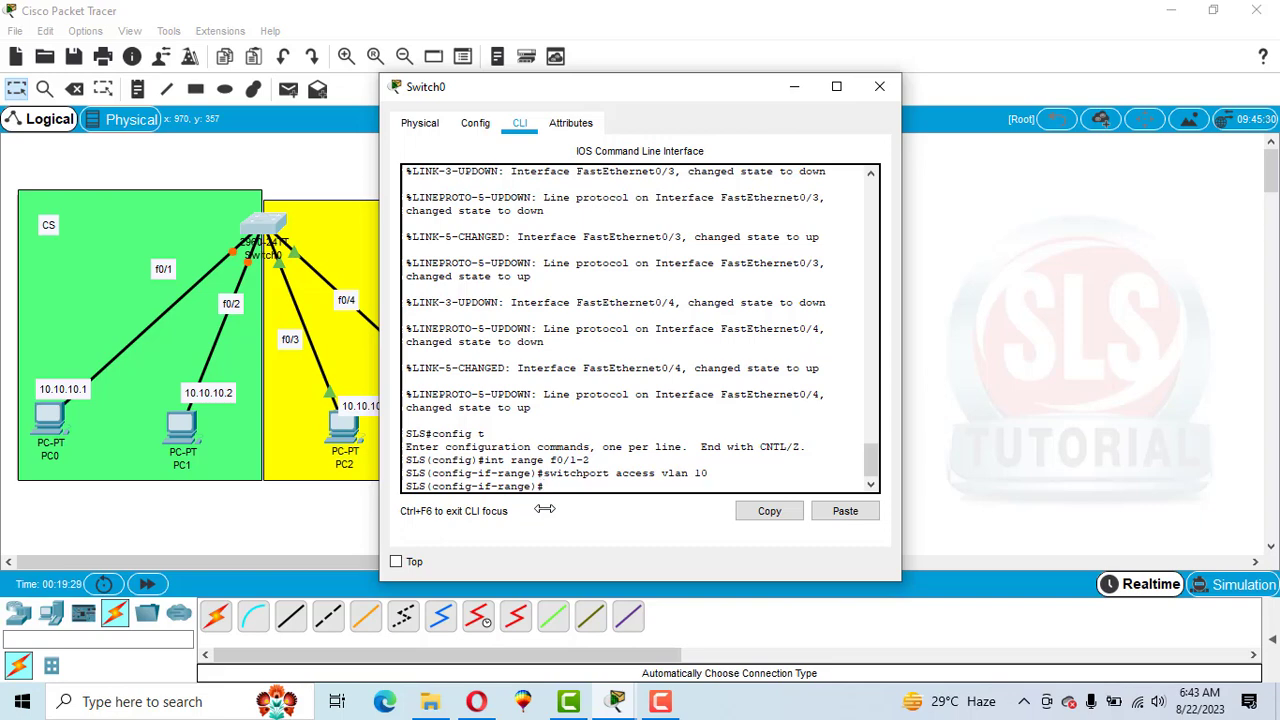
# Assign switch ports f0/3-4 as access ports in VLAN 20 with switchport access vlan 20.
pyautogui.write('int range f0/3-4')
pyautogui.press('Return')
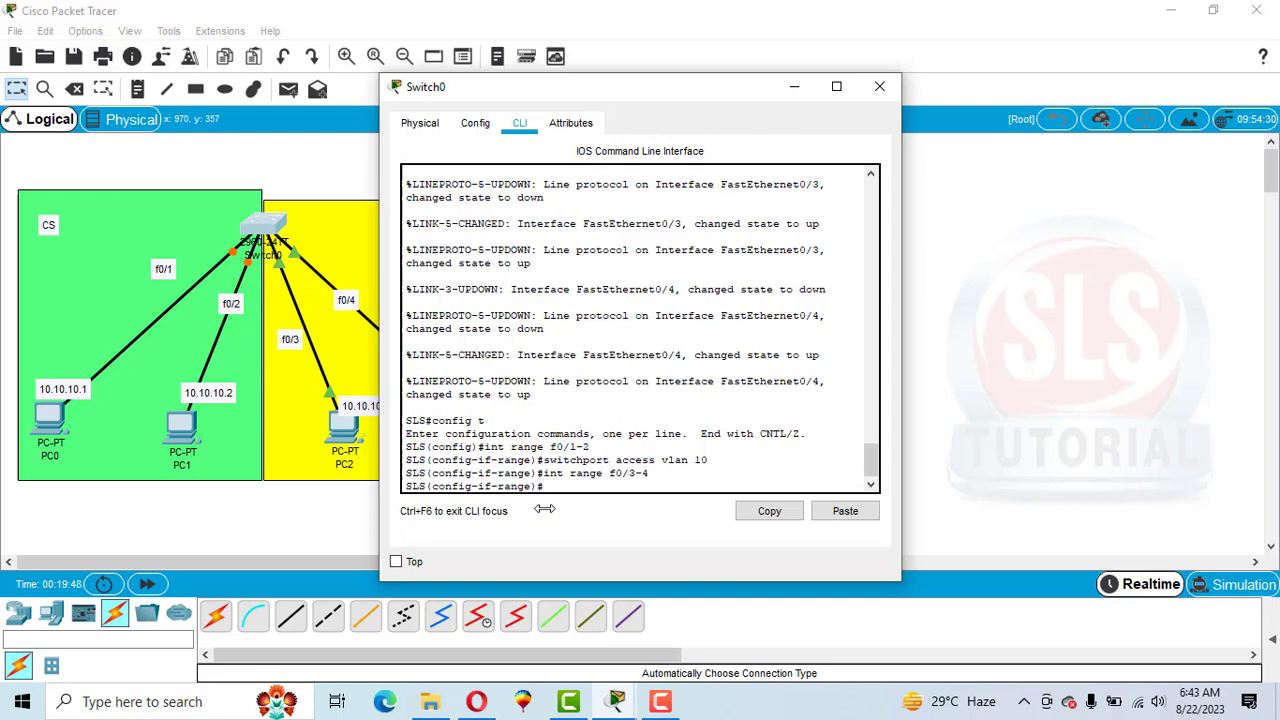
pyautogui.write('swi')
pyautogui.write('tchpo')
pyautogui.write('rt acces')
pyautogui.write('s')
pyautogui.write(' clan')
pyautogui.press('BackSpace')
pyautogui.press('BackSpace')
pyautogui.press('BackSpace')
pyautogui.press('BackSpace')
pyautogui.write('v')
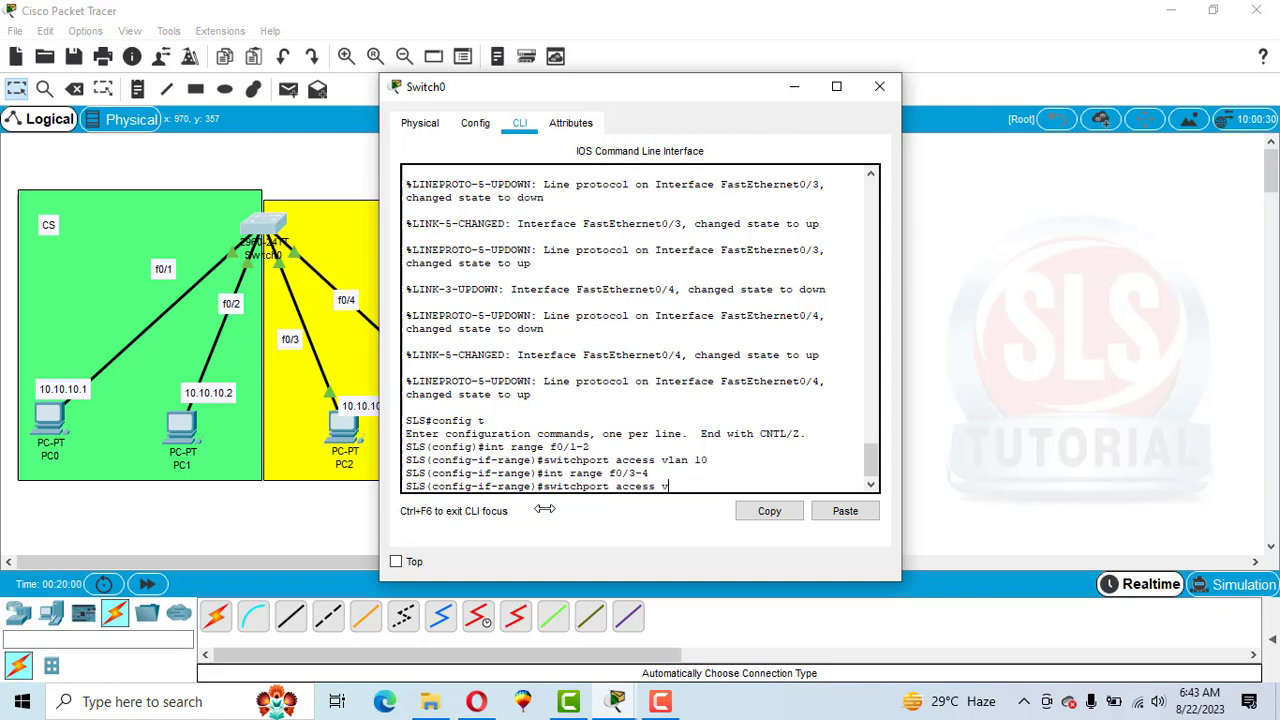
pyautogui.write('lan 20')
pyautogui.press('Return')
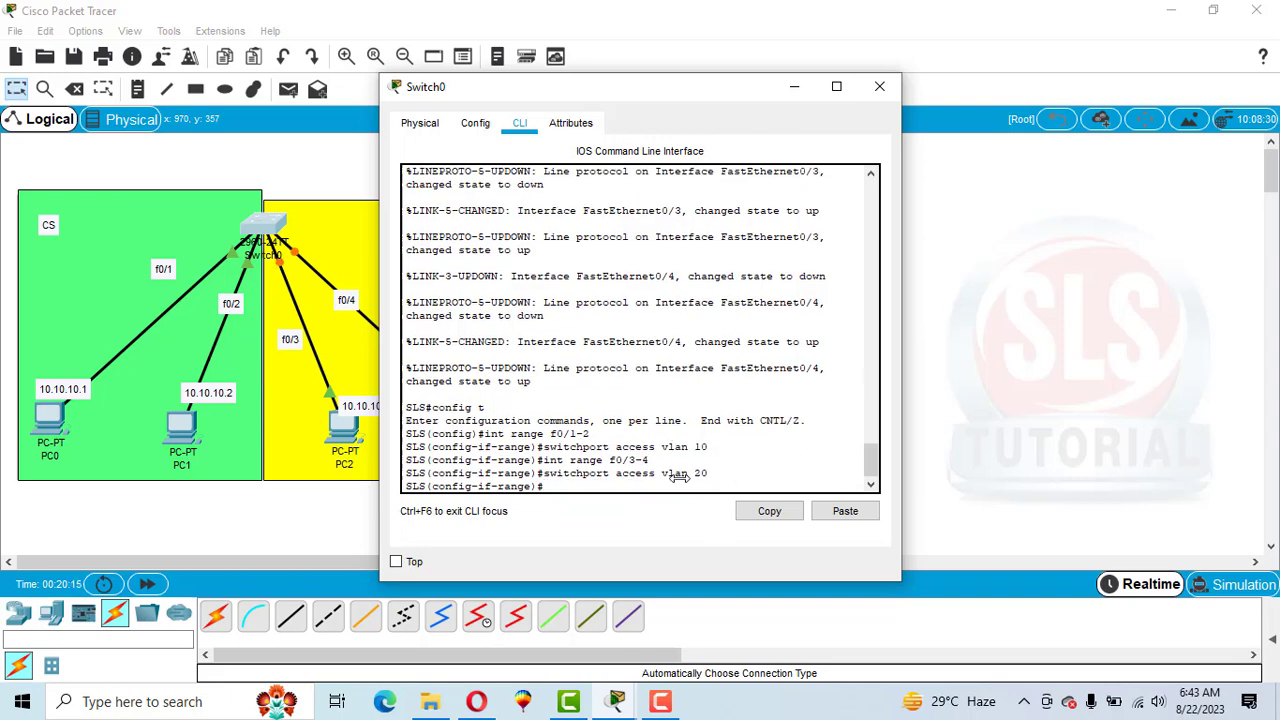
# Leave configuration mode with end, exit the switch session, and close the Switch0 window.
pyautogui.write('end')
pyautogui.press('Return')
pyautogui.press('Return')
pyautogui.write('exi')
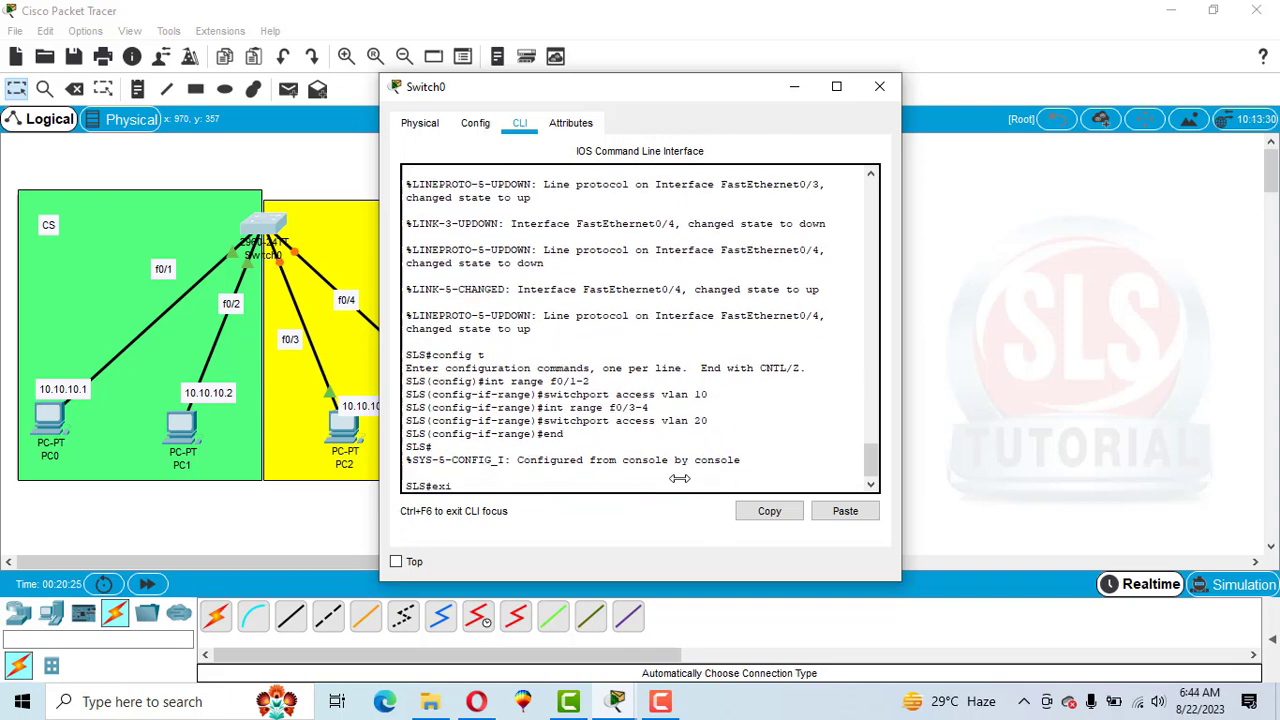
pyautogui.write('t')
pyautogui.press('Return')
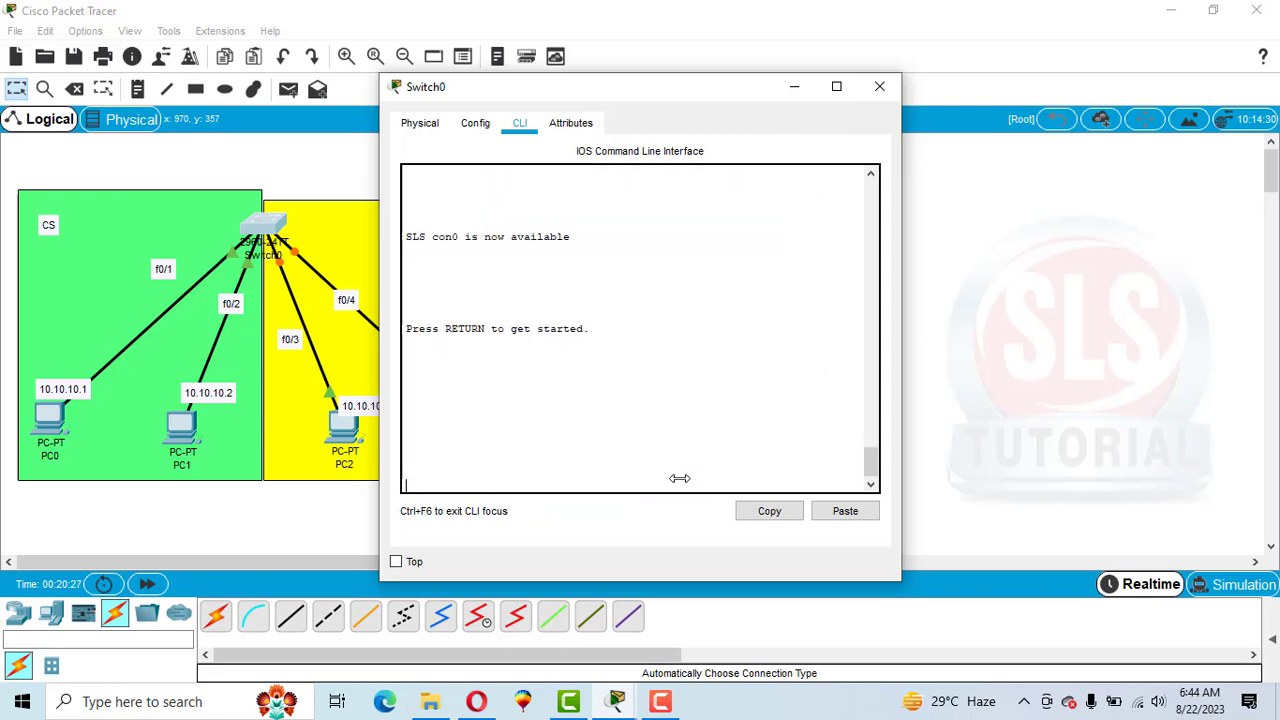
pyautogui.press('Return')
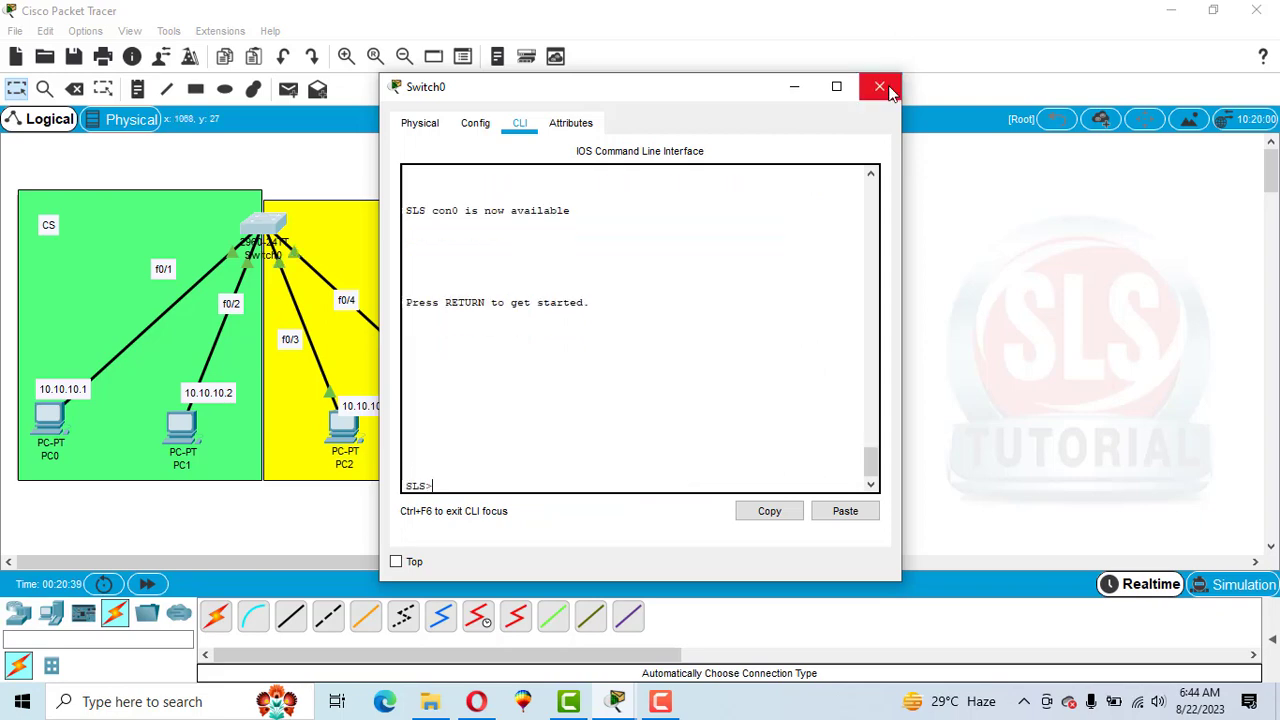
pyautogui.click(880, 86)
# From PC0's command prompt, rerun the ping to 10.10.10.4, then close the PC0 window.
pyautogui.click(48, 418)
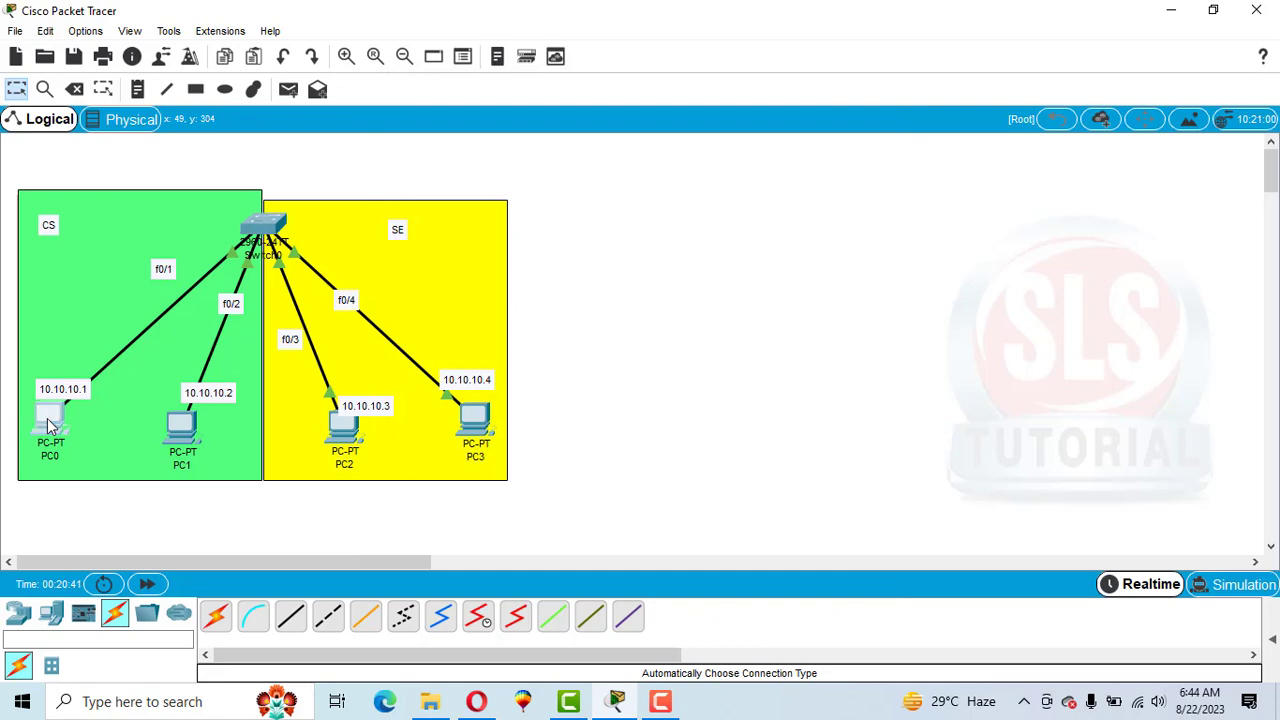
pyautogui.click(795, 194)
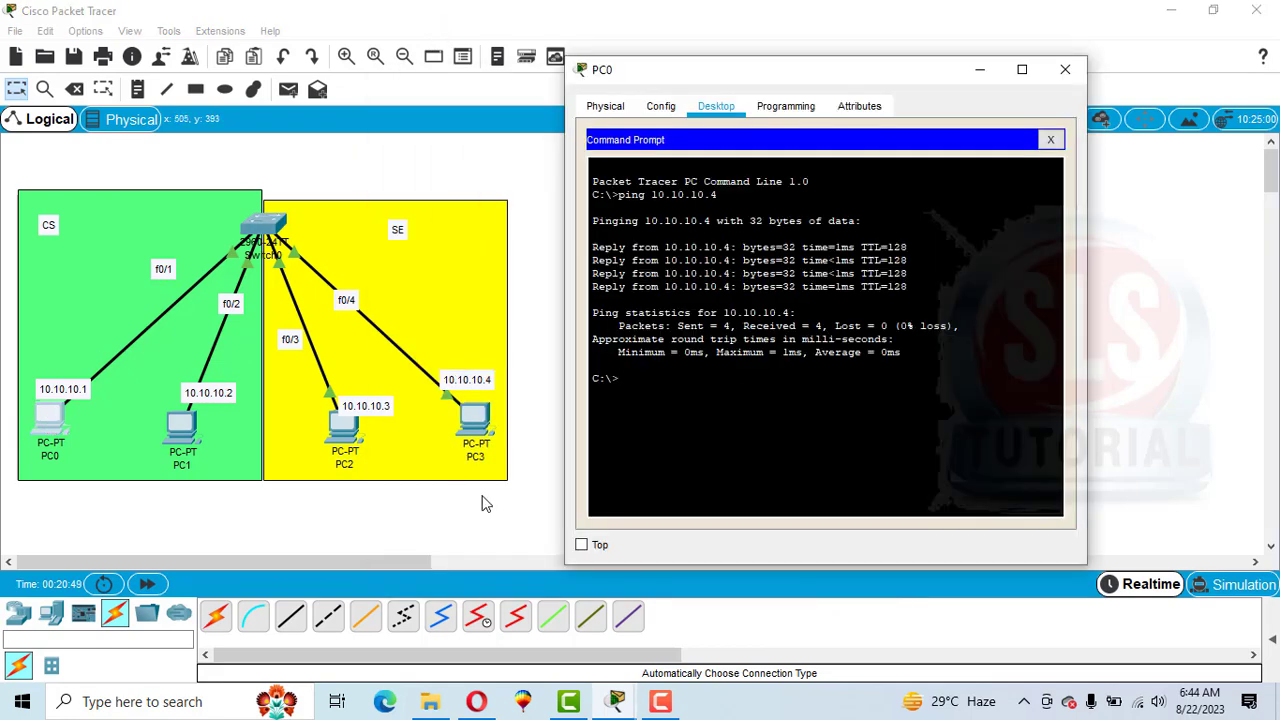
pyautogui.press('Up')
pyautogui.press('Return')
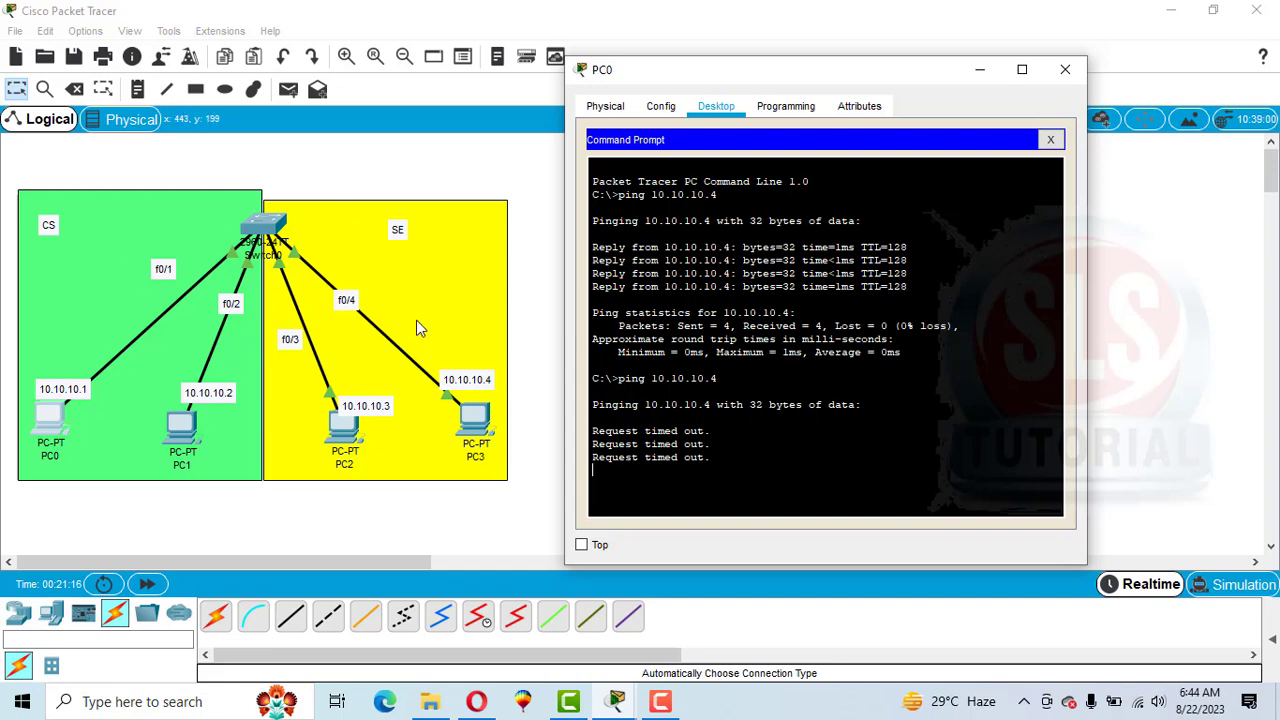
pyautogui.click(1065, 69)
# From PC3's command prompt, ping 10.10.10.1.
pyautogui.click(481, 417)
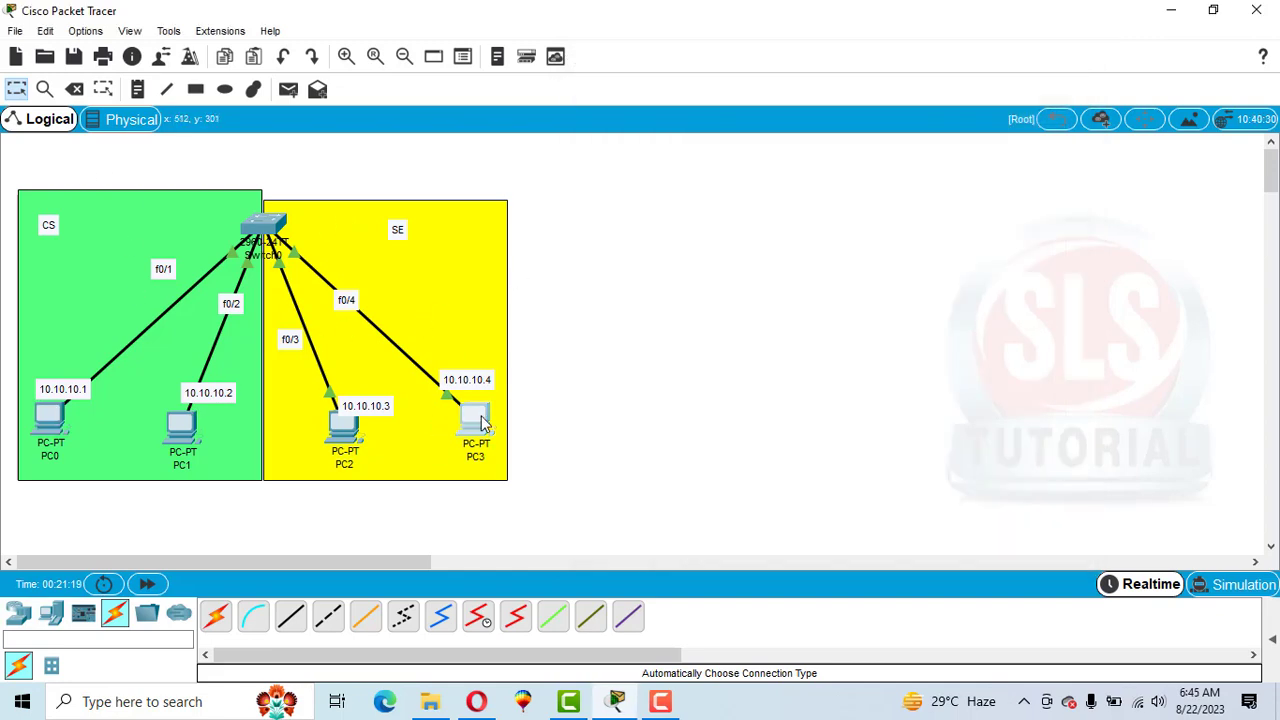
pyautogui.click(776, 200)
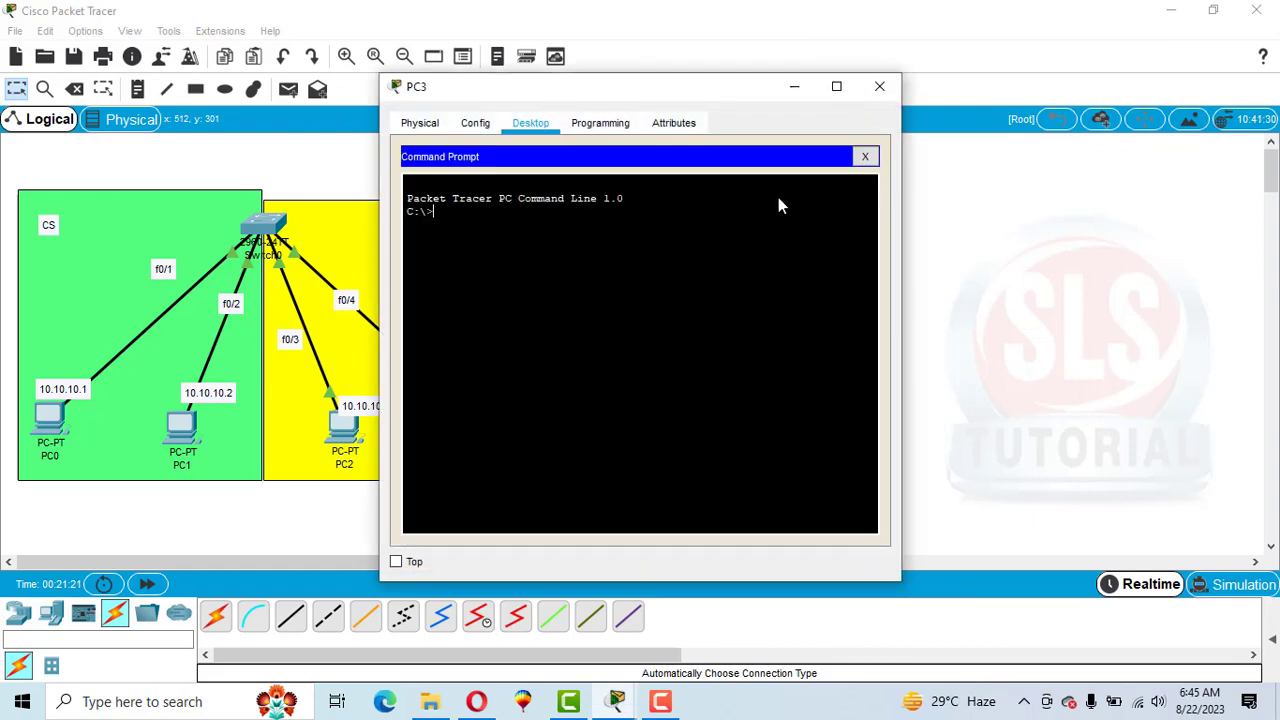
pyautogui.write('ping 10.10.10.1')
pyautogui.press('Return')
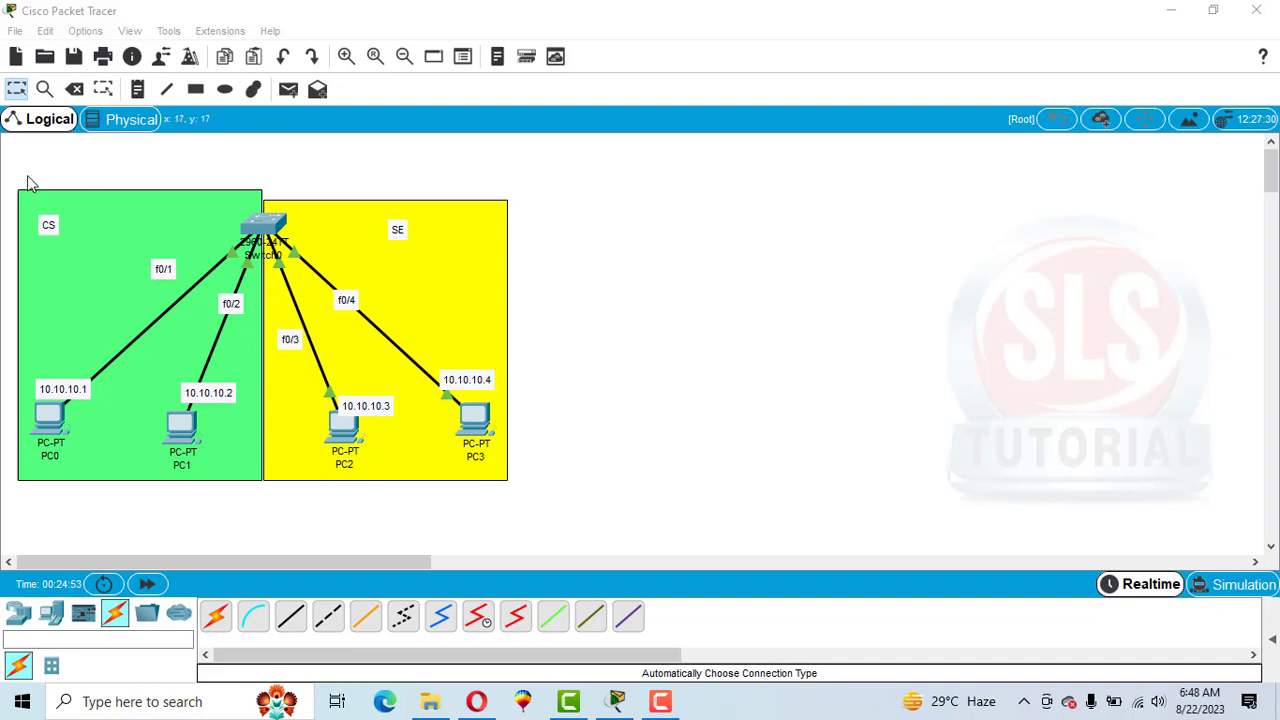
# Select the whole topology, paste a copy, and move the copy to the right of the original.
pyautogui.moveTo(6, 170); pyautogui.dragTo(575, 515)
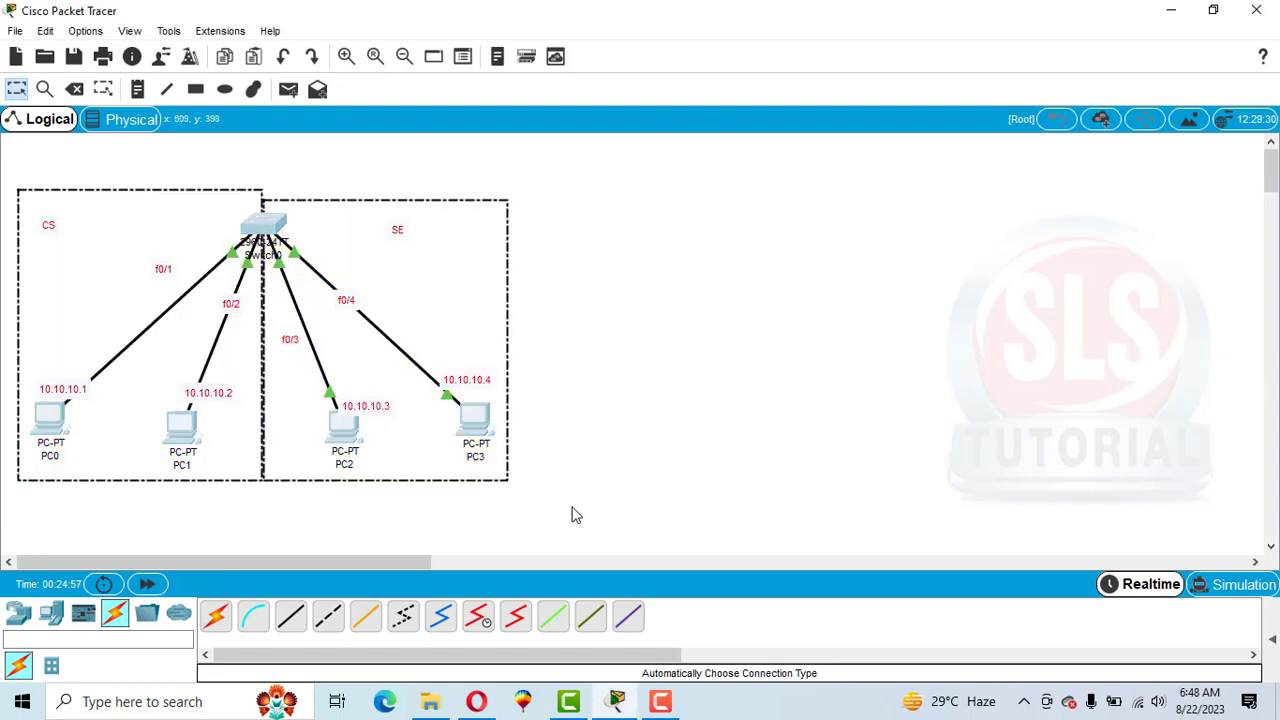
pyautogui.hotkey('ctrl', 'v')
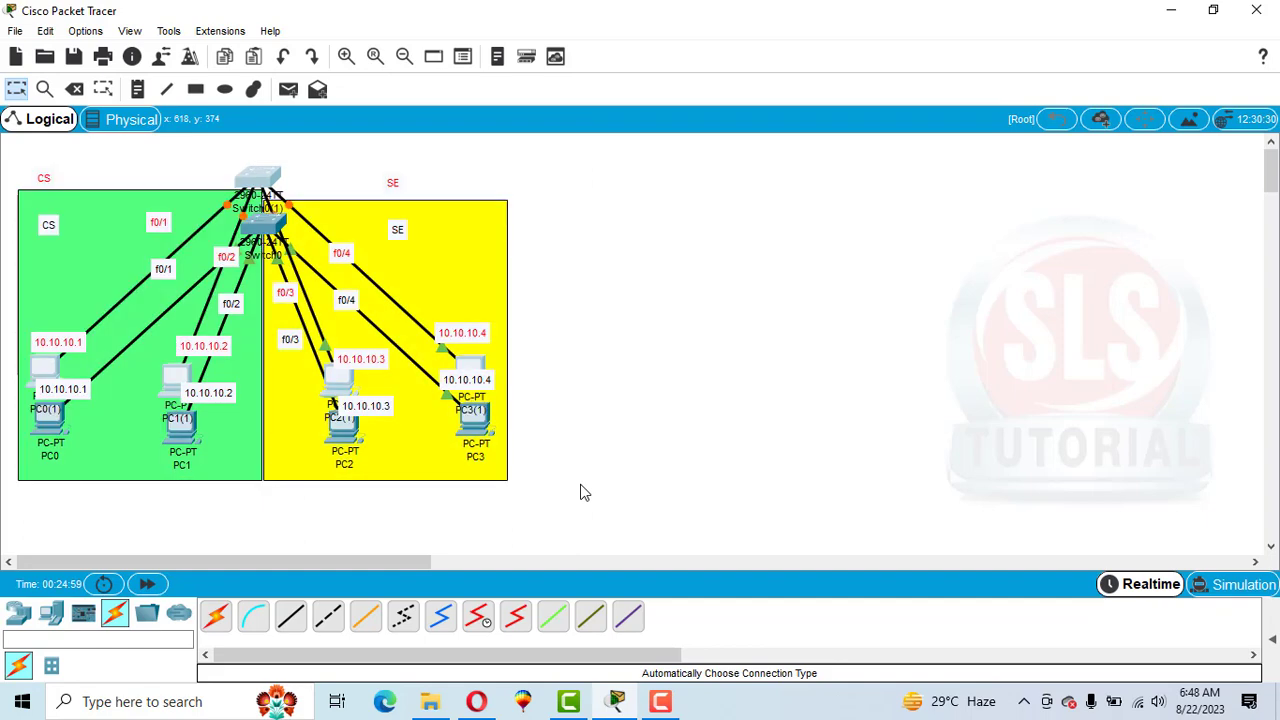
pyautogui.moveTo(255, 190); pyautogui.dragTo(932, 224)
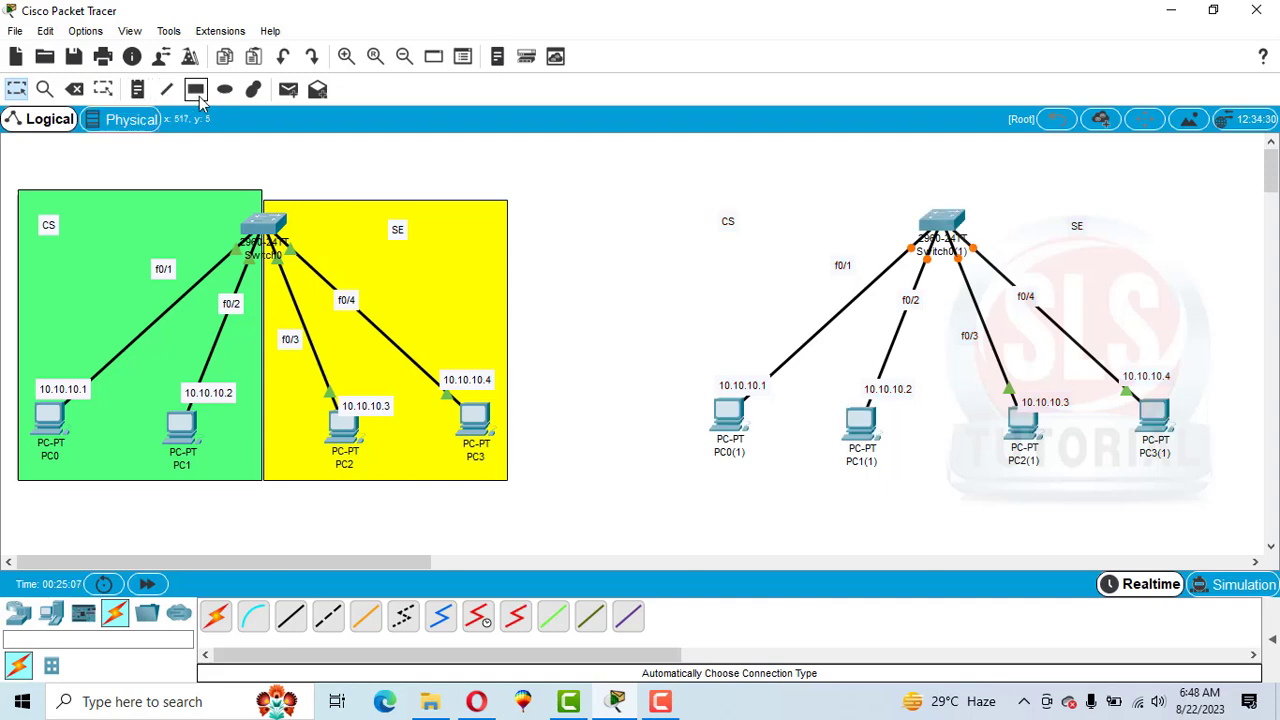
# Draw a green-filled rectangle behind the copied topology's CS area.
pyautogui.click(197, 92)
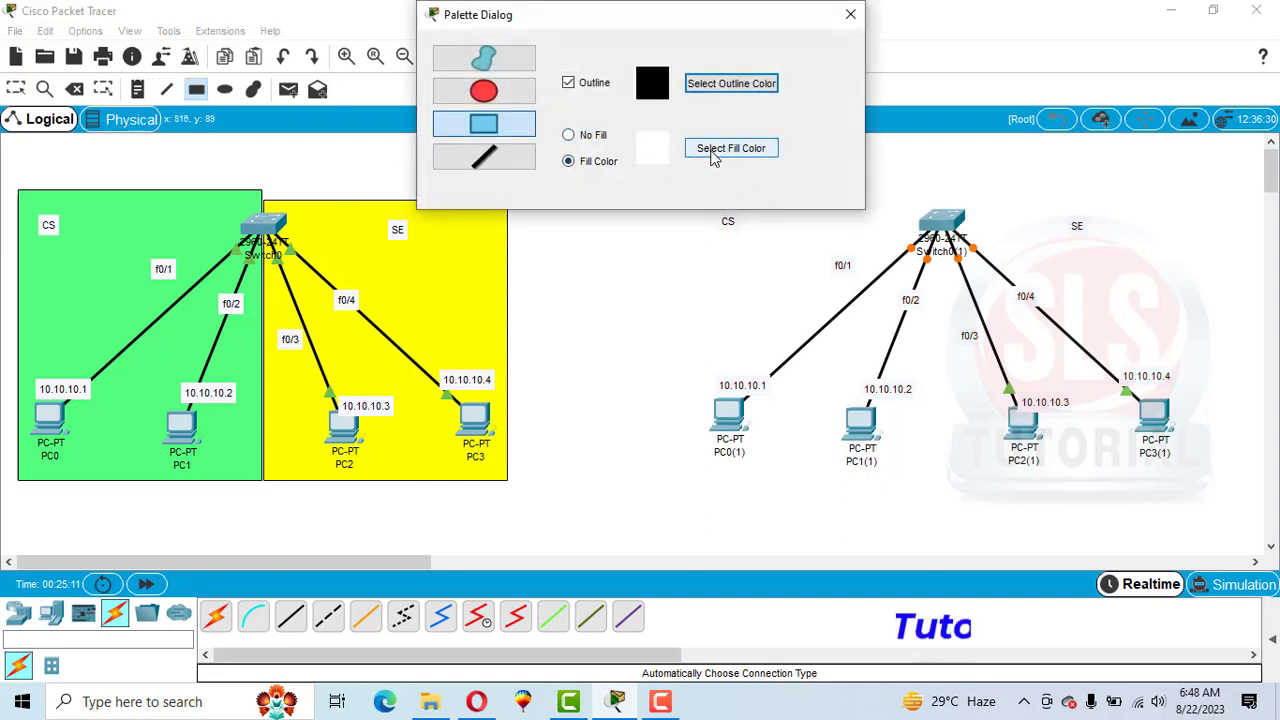
pyautogui.click(725, 150)
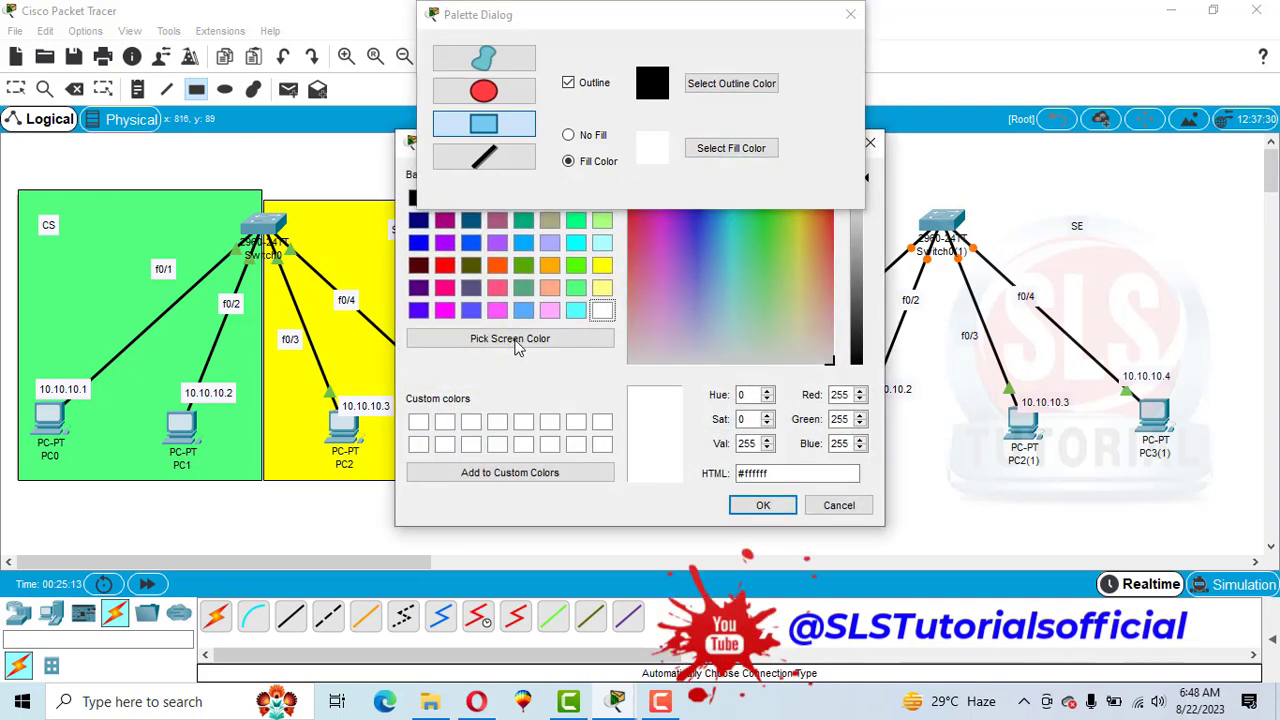
pyautogui.click(510, 338)
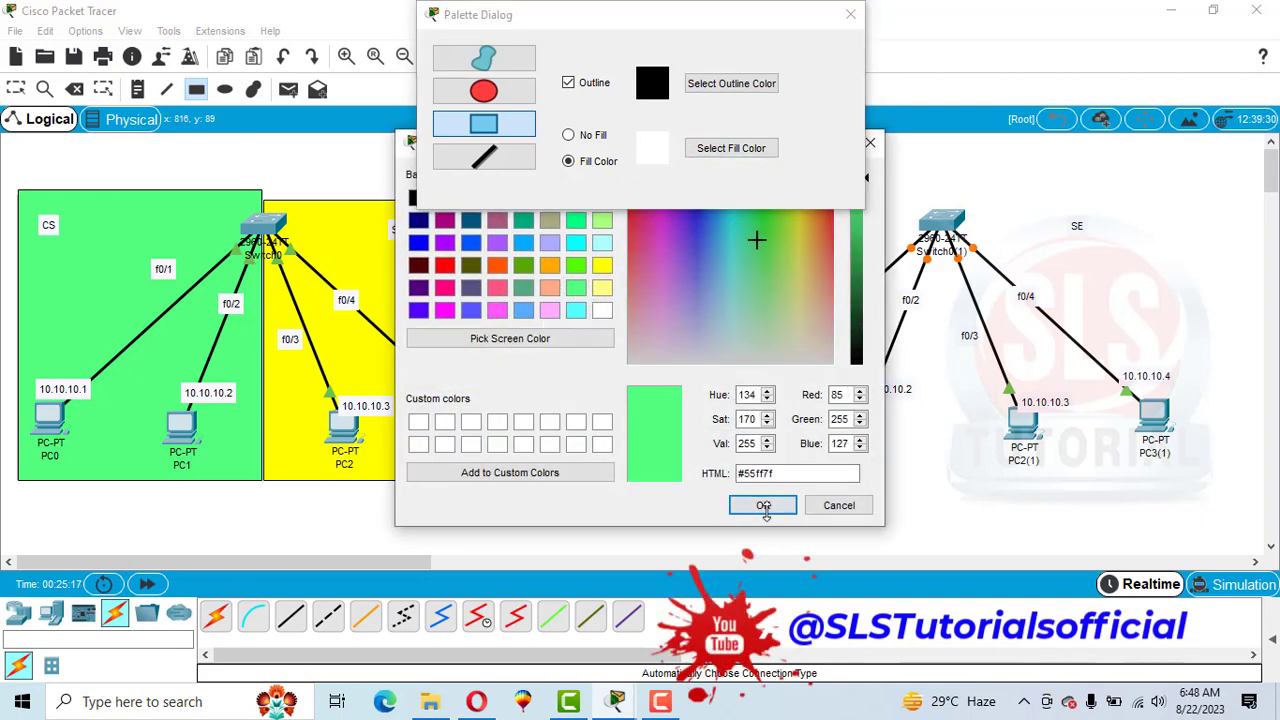
pyautogui.click(763, 505)
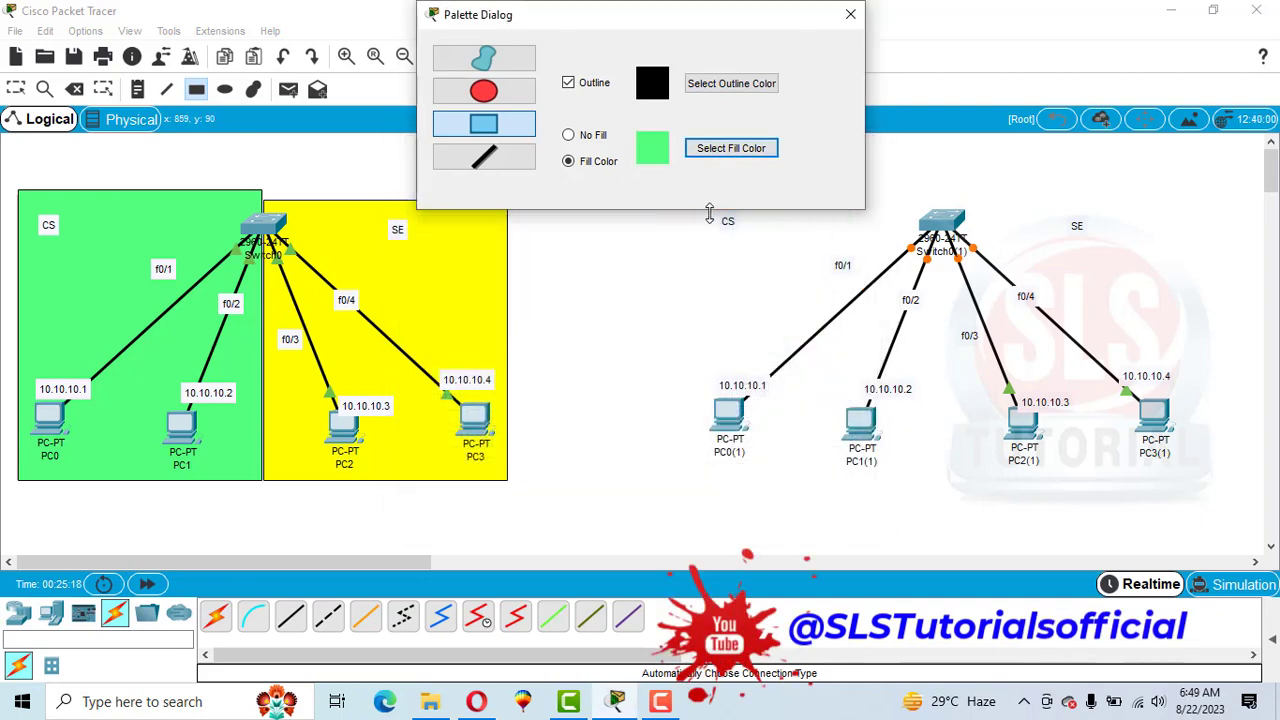
pyautogui.moveTo(943, 173)
pyautogui.mouseDown()
pyautogui.moveTo(888, 312)
pyautogui.moveTo(738, 527)
pyautogui.moveTo(636, 410)
pyautogui.moveTo(684, 487)
pyautogui.mouseUp()
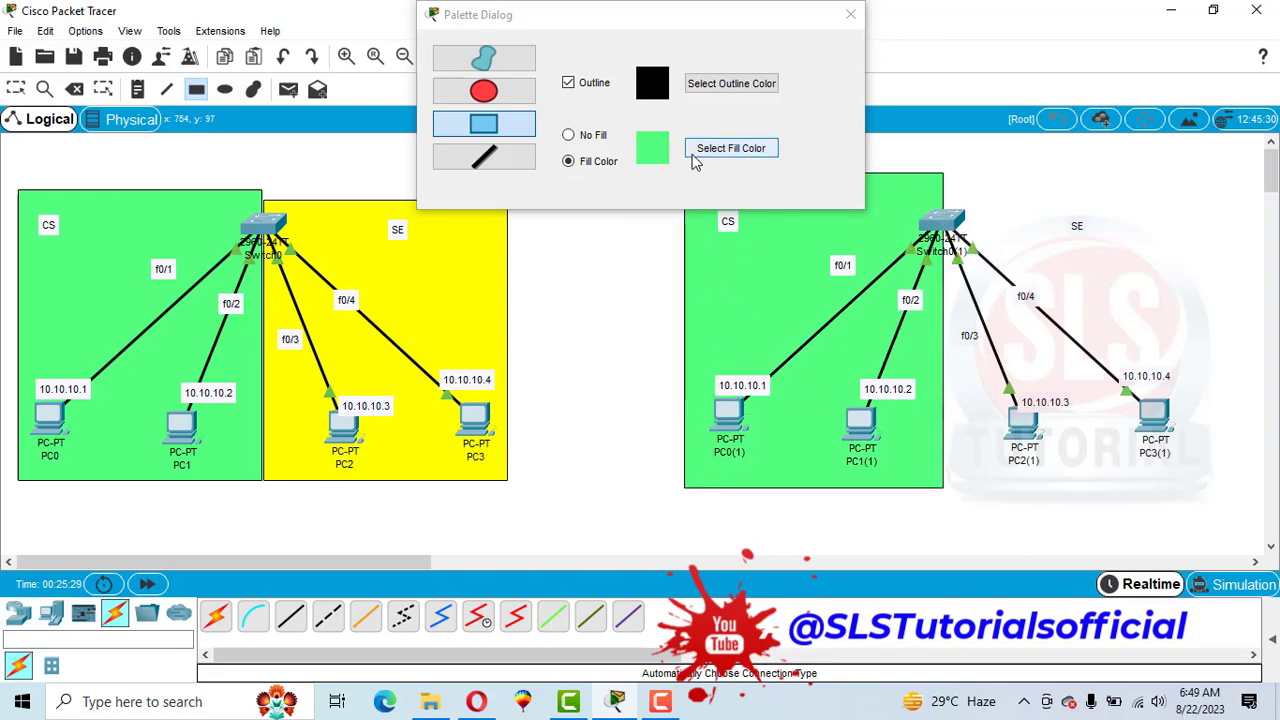
# Draw a yellow-filled rectangle behind the copied topology's SE area.
pyautogui.click(696, 163)
pyautogui.click(601, 288)
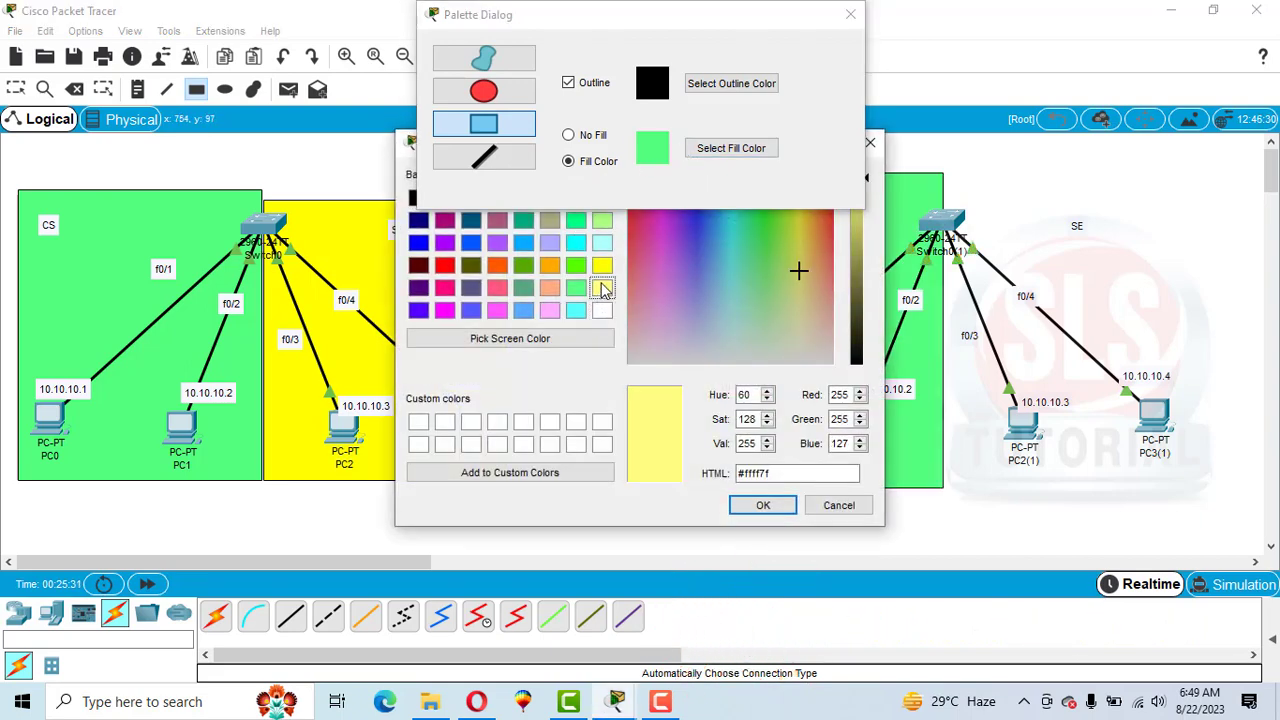
pyautogui.click(601, 266)
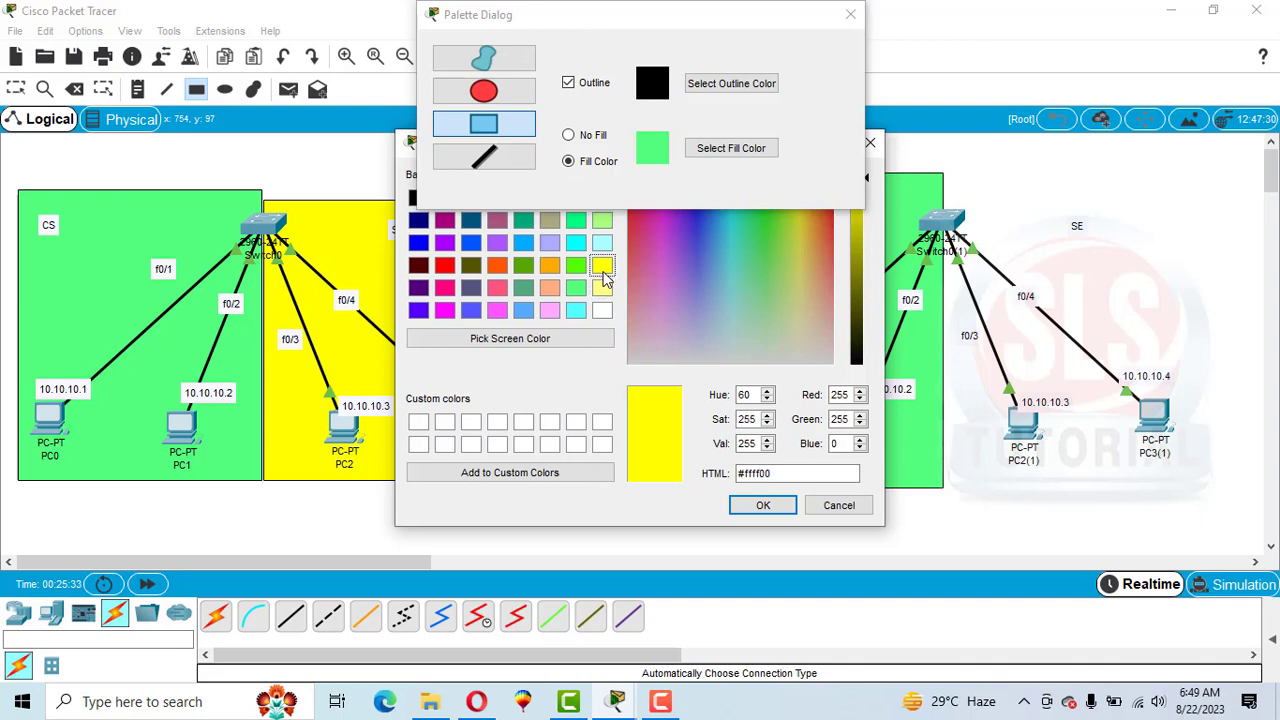
pyautogui.click(763, 506)
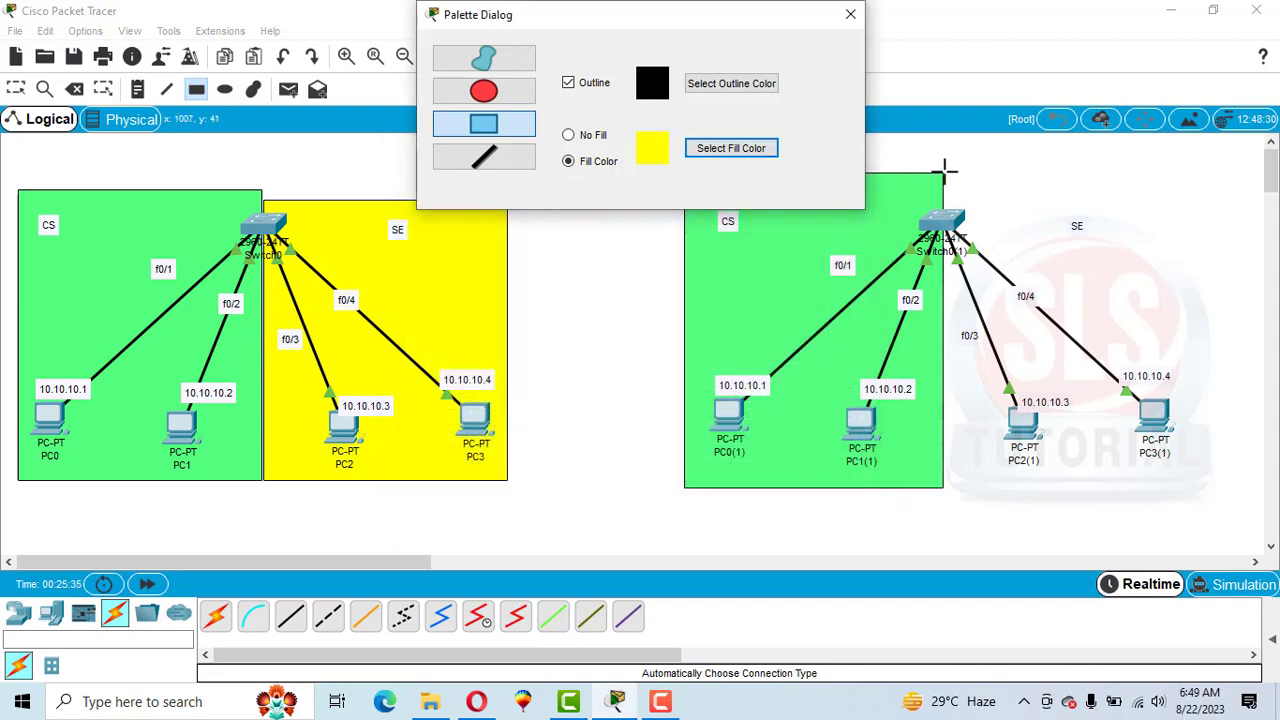
pyautogui.moveTo(944, 172); pyautogui.dragTo(1204, 488)
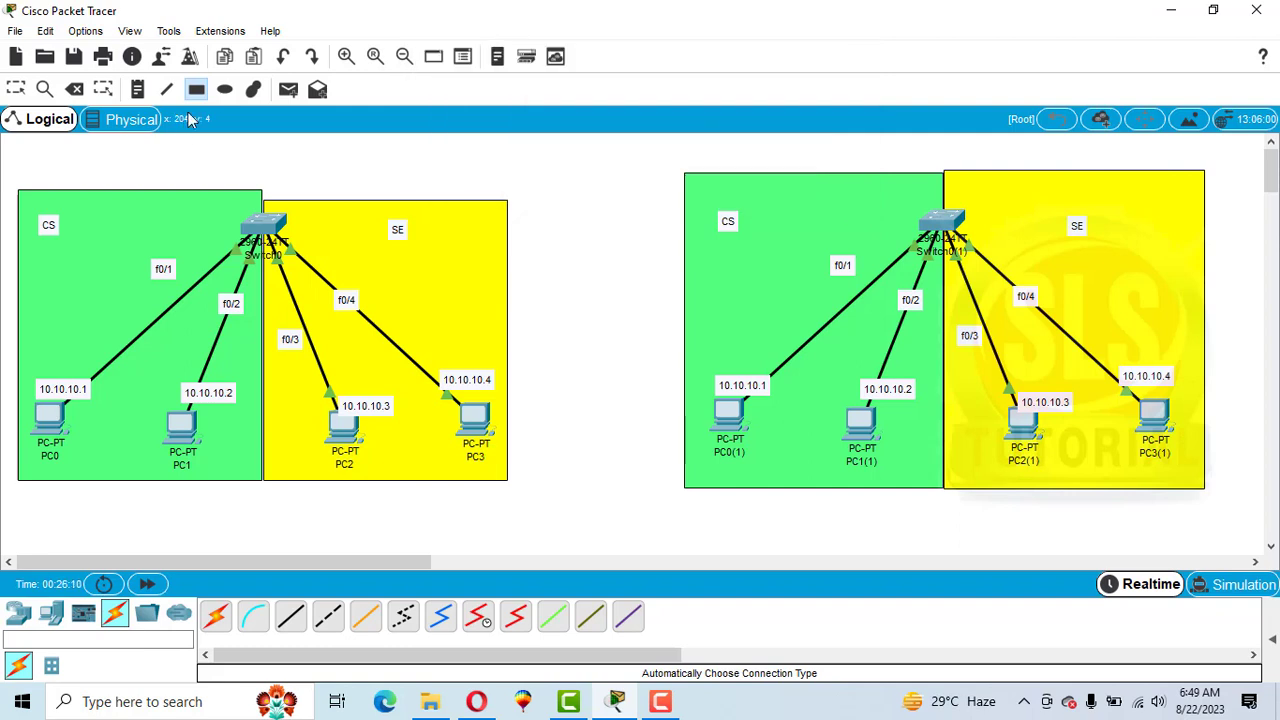
# Add text notes First Floor under the original topology and Seconf Flood under the copy.
pyautogui.click(138, 89)
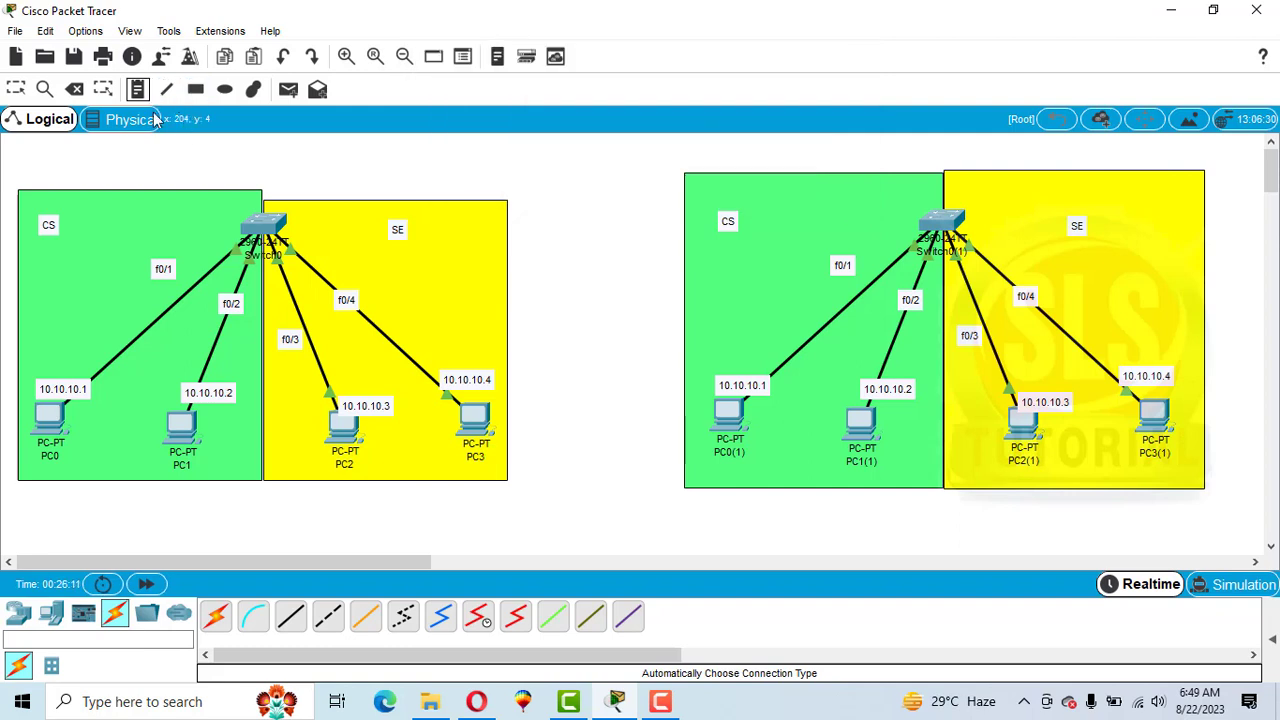
pyautogui.click(193, 510)
pyautogui.write('Firs')
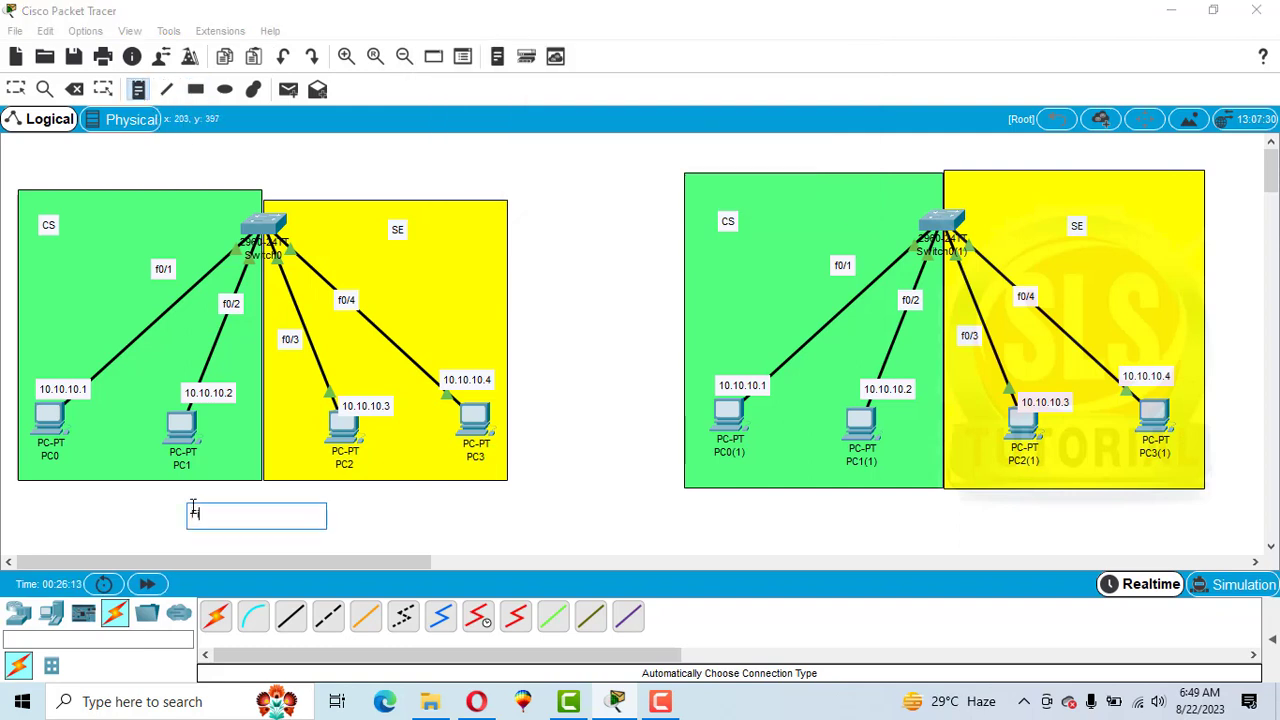
pyautogui.write('t Floor')
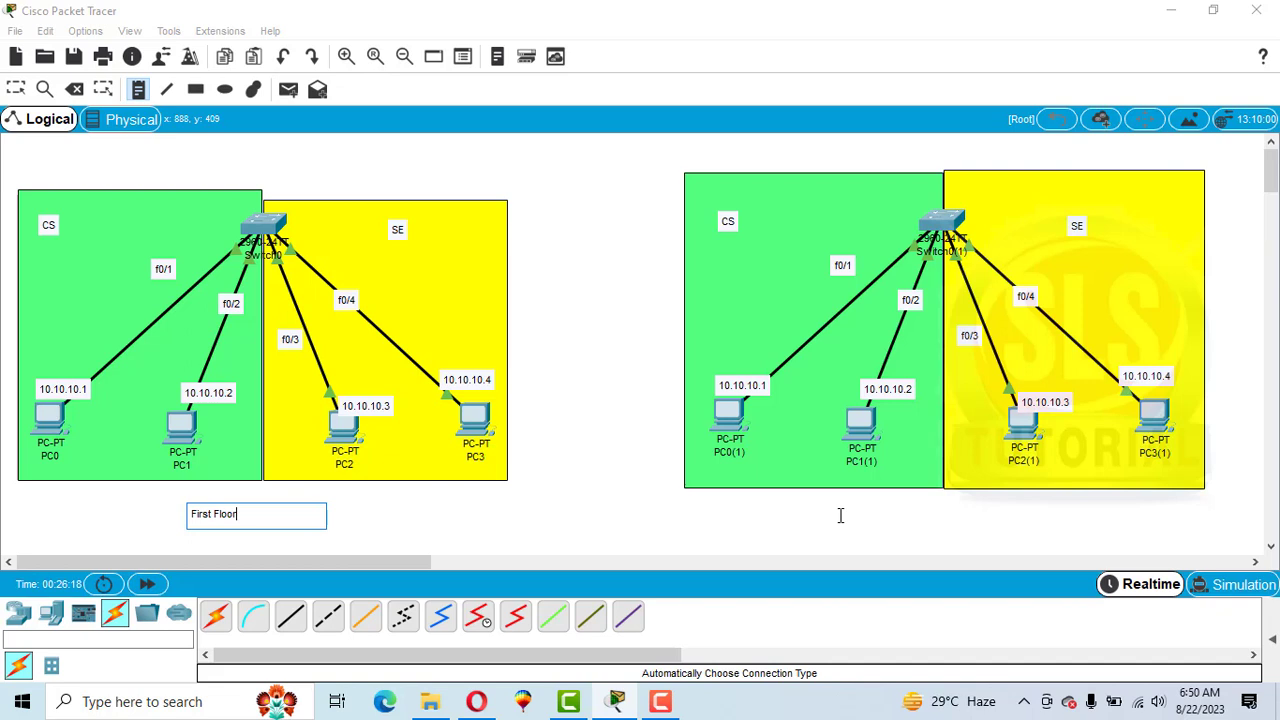
pyautogui.click(869, 517)
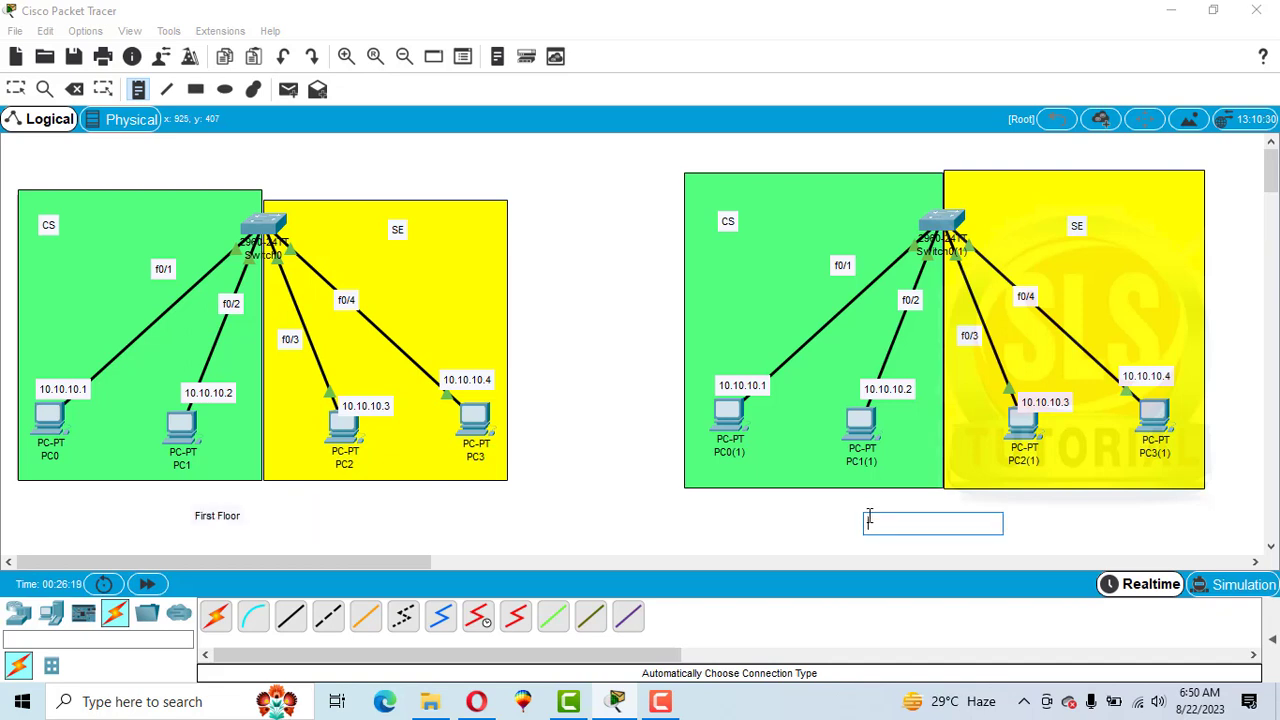
pyautogui.write('S')
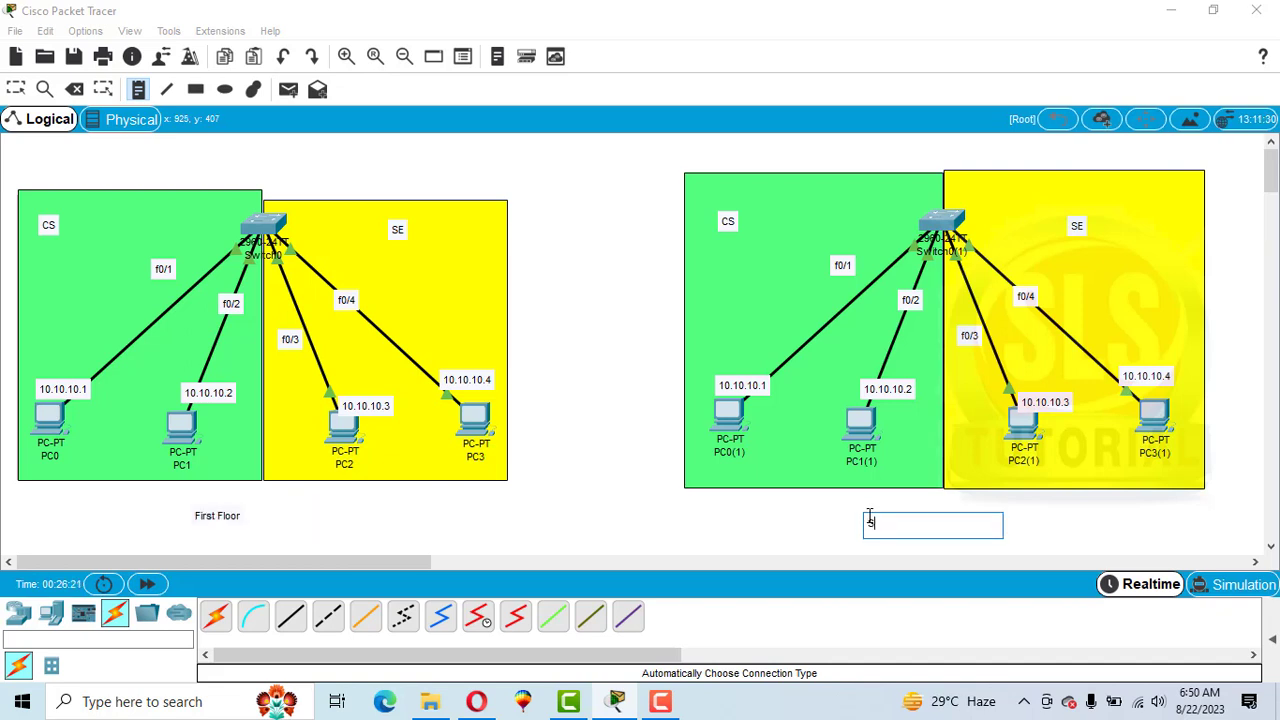
pyautogui.write('econf Flood')
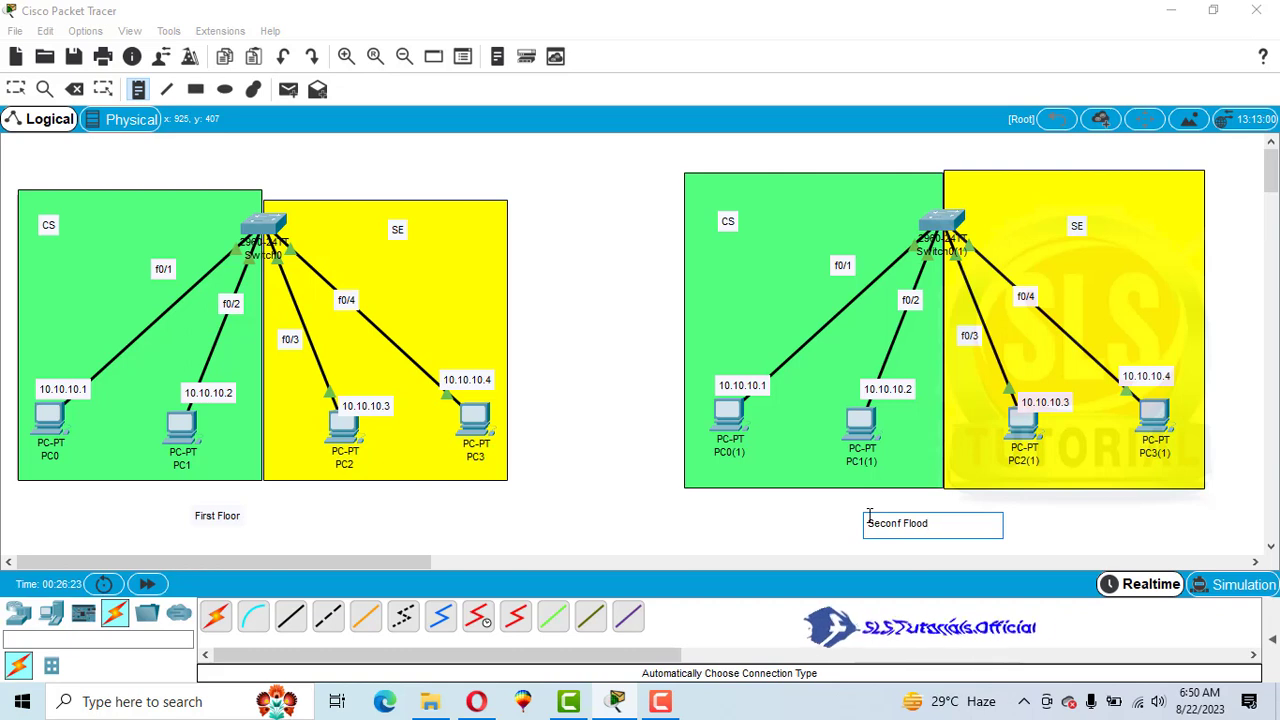
pyautogui.press('Escape')
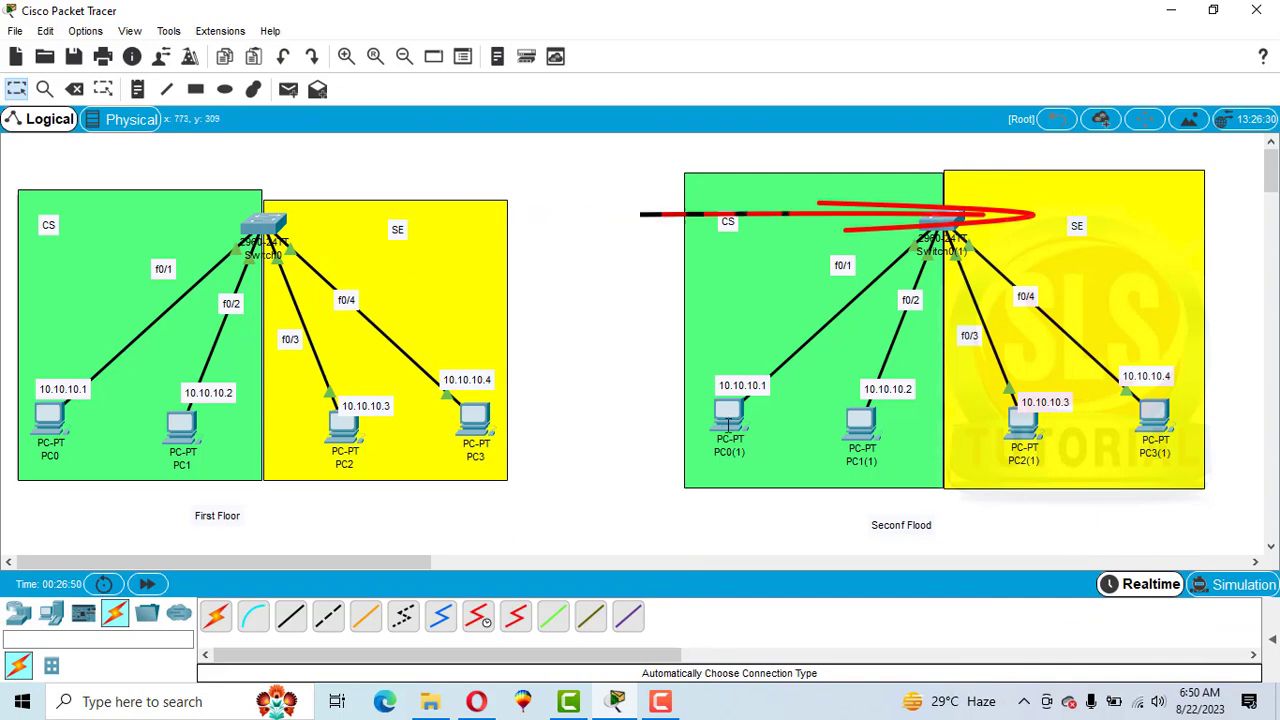
# Set the IP address of PC0(1) on the second floor to 10.10.10.5.
pyautogui.click(727, 414)
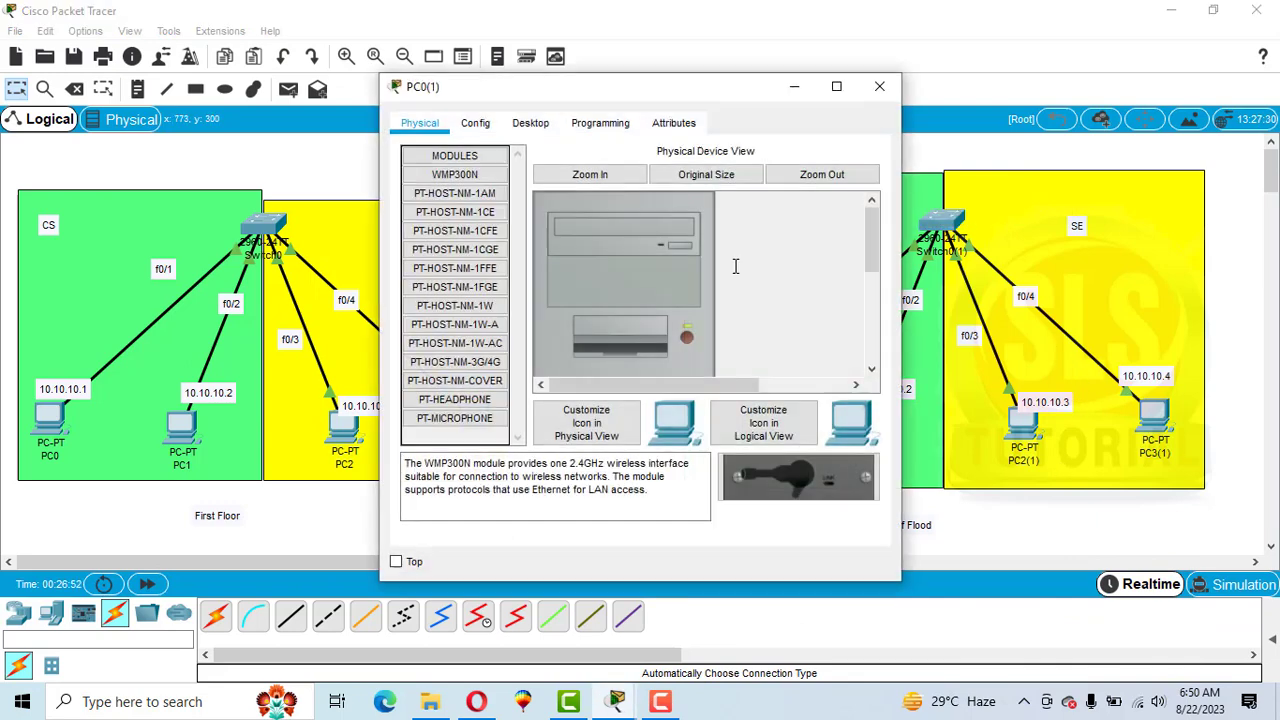
pyautogui.click(530, 123)
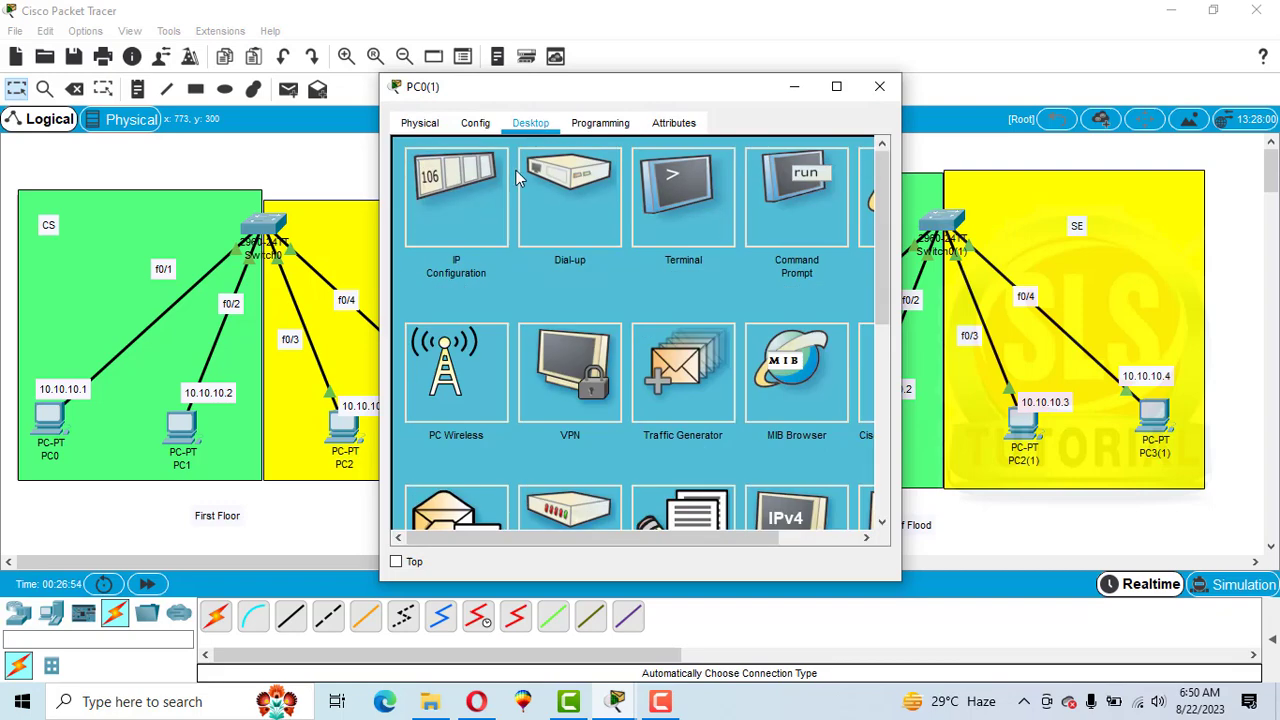
pyautogui.click(461, 204)
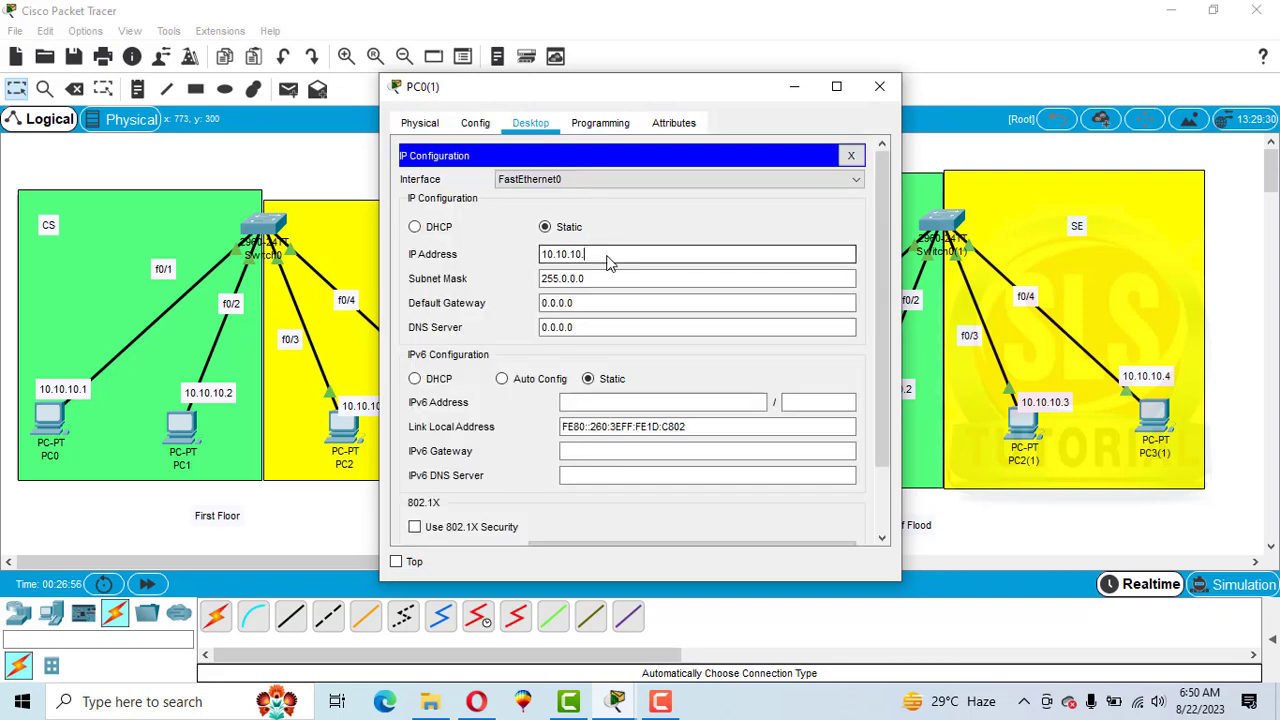
pyautogui.click(880, 86)
# Set the IP address of PC1(1) on the second floor to 10.10.10.6.
pyautogui.click(861, 424)
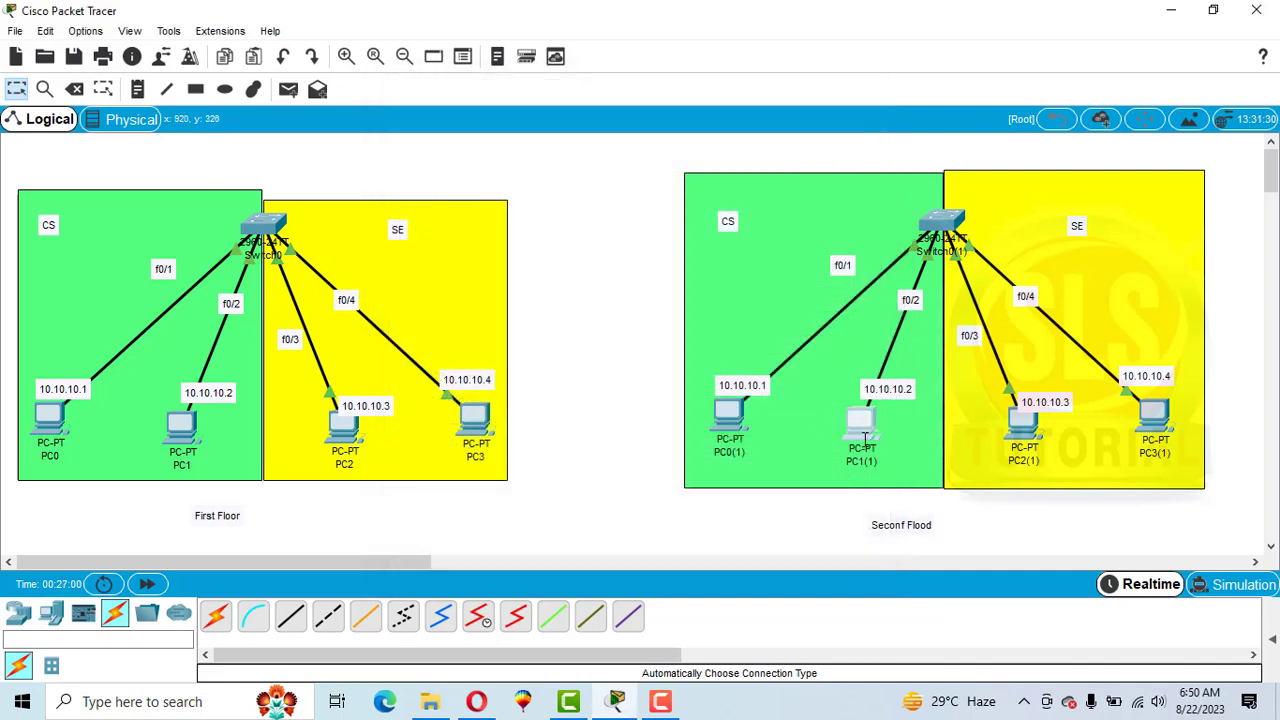
pyautogui.click(548, 120)
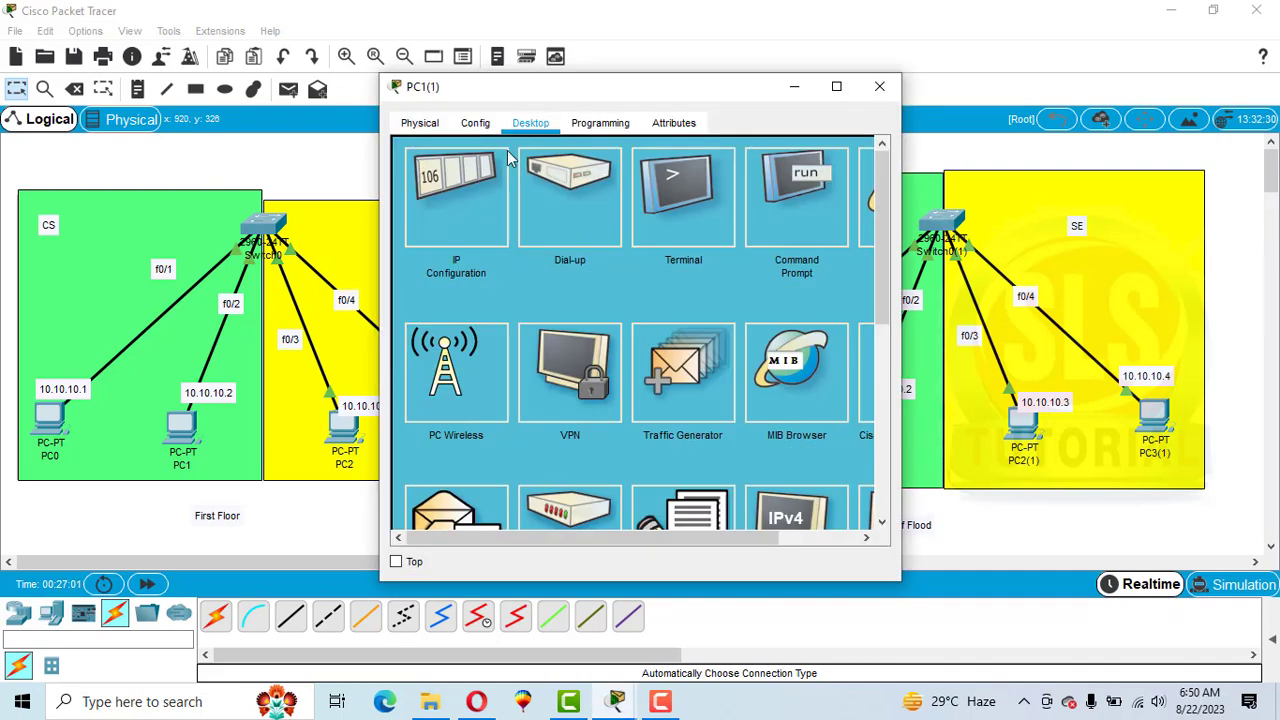
pyautogui.click(499, 179)
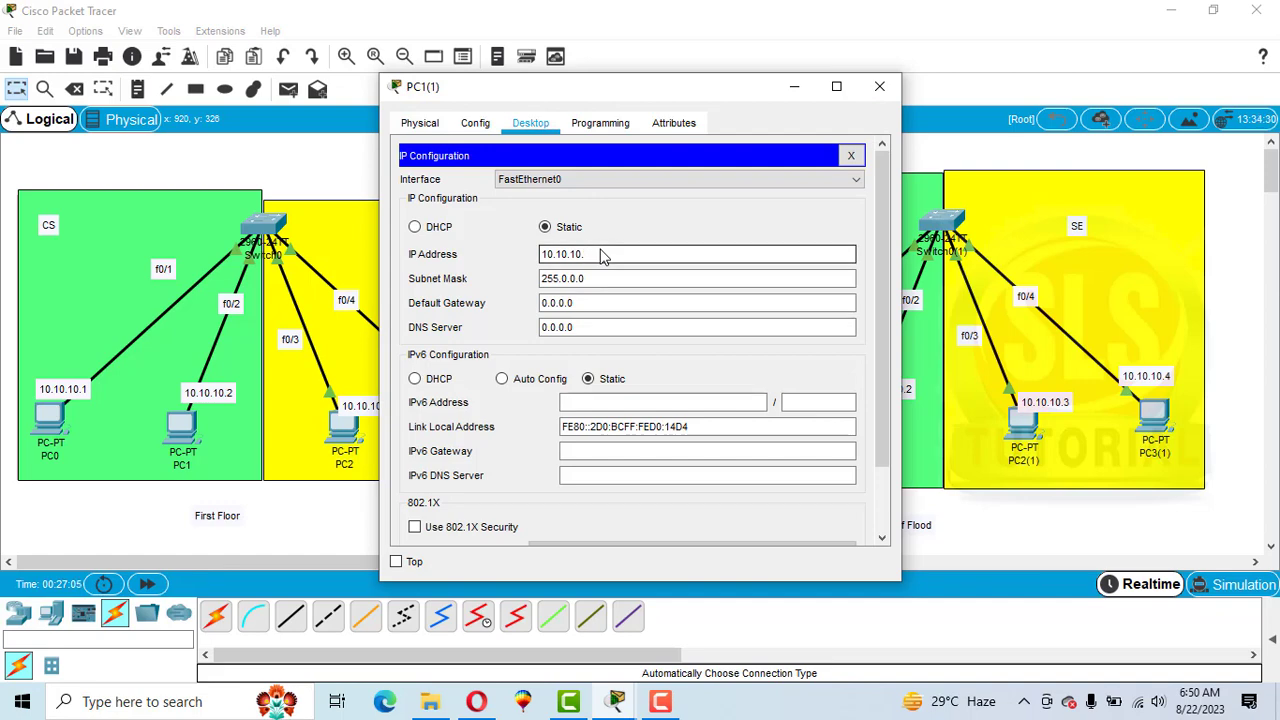
pyautogui.click(879, 87)
# Set the IP address of PC2(1) on the second floor to 10.10.10.7.
pyautogui.click(1022, 420)
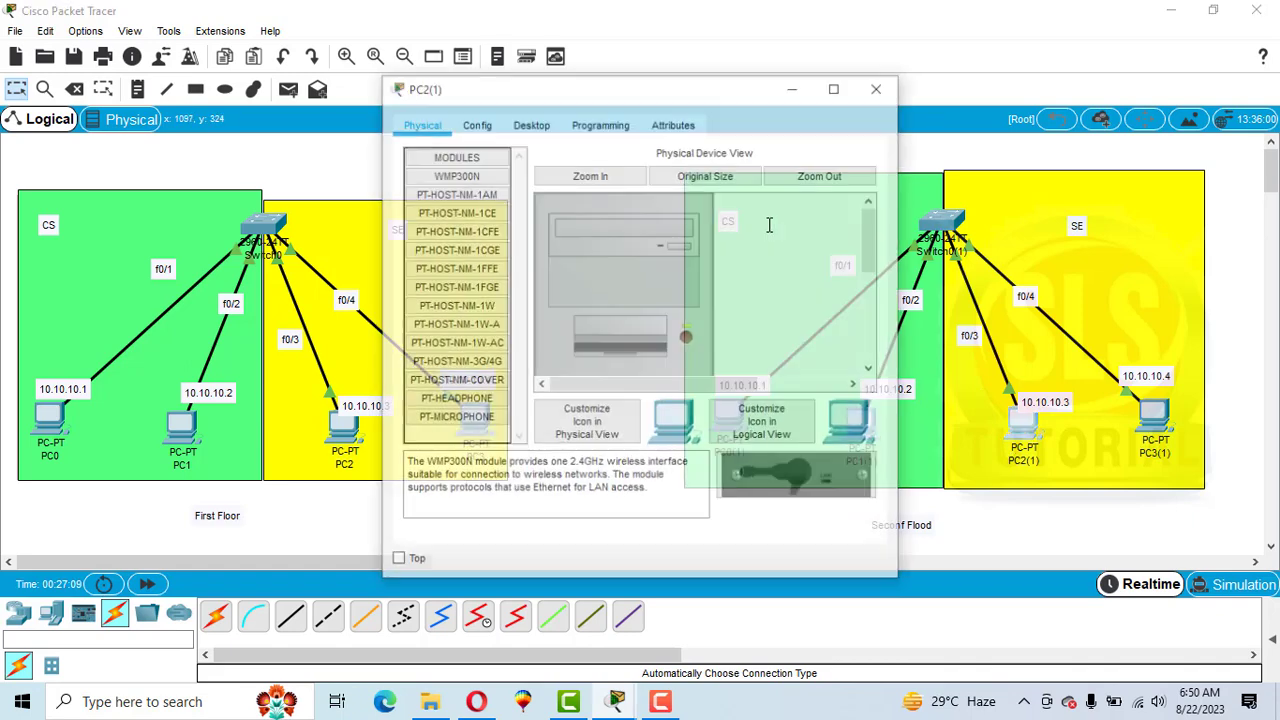
pyautogui.click(530, 123)
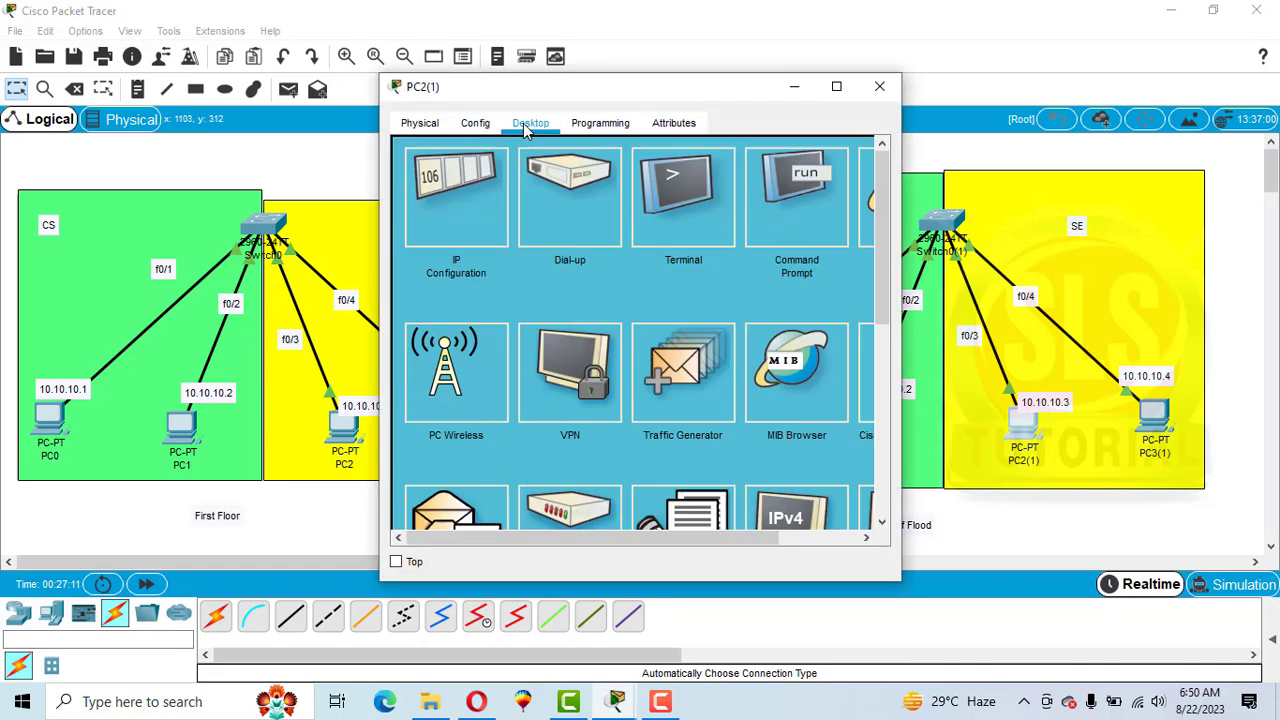
pyautogui.click(463, 187)
pyautogui.click(614, 257)
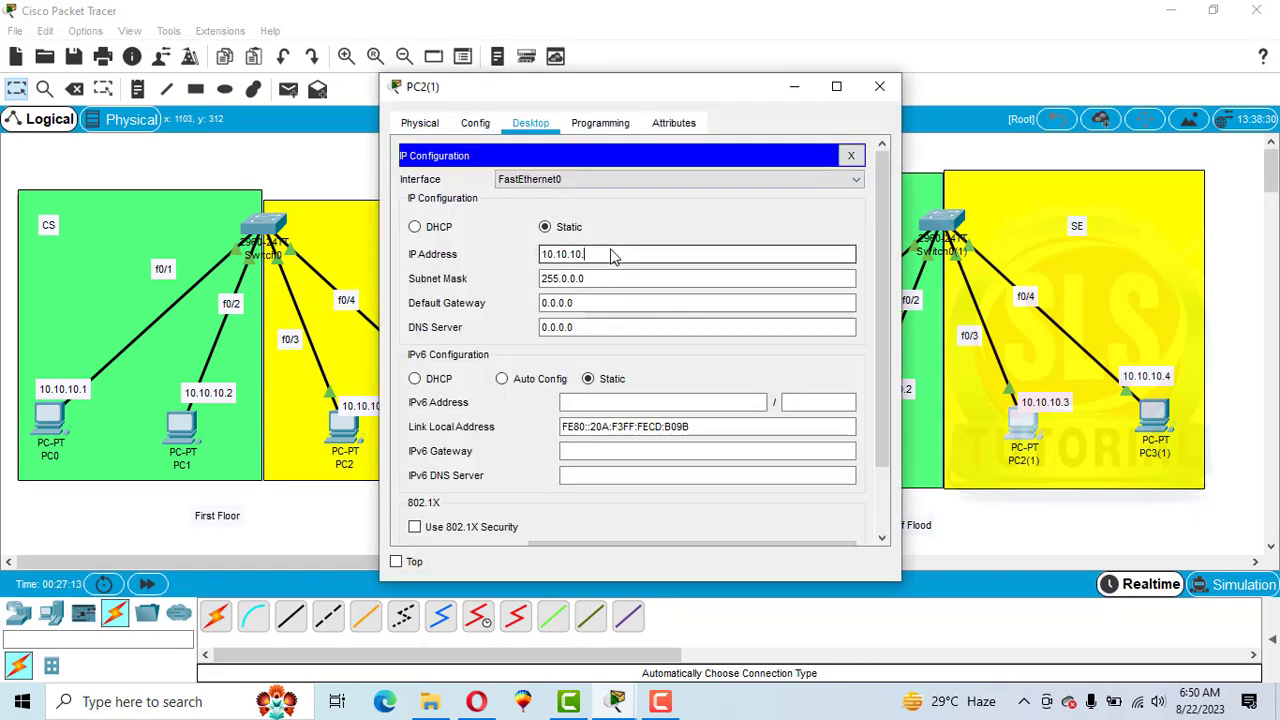
pyautogui.write('7')
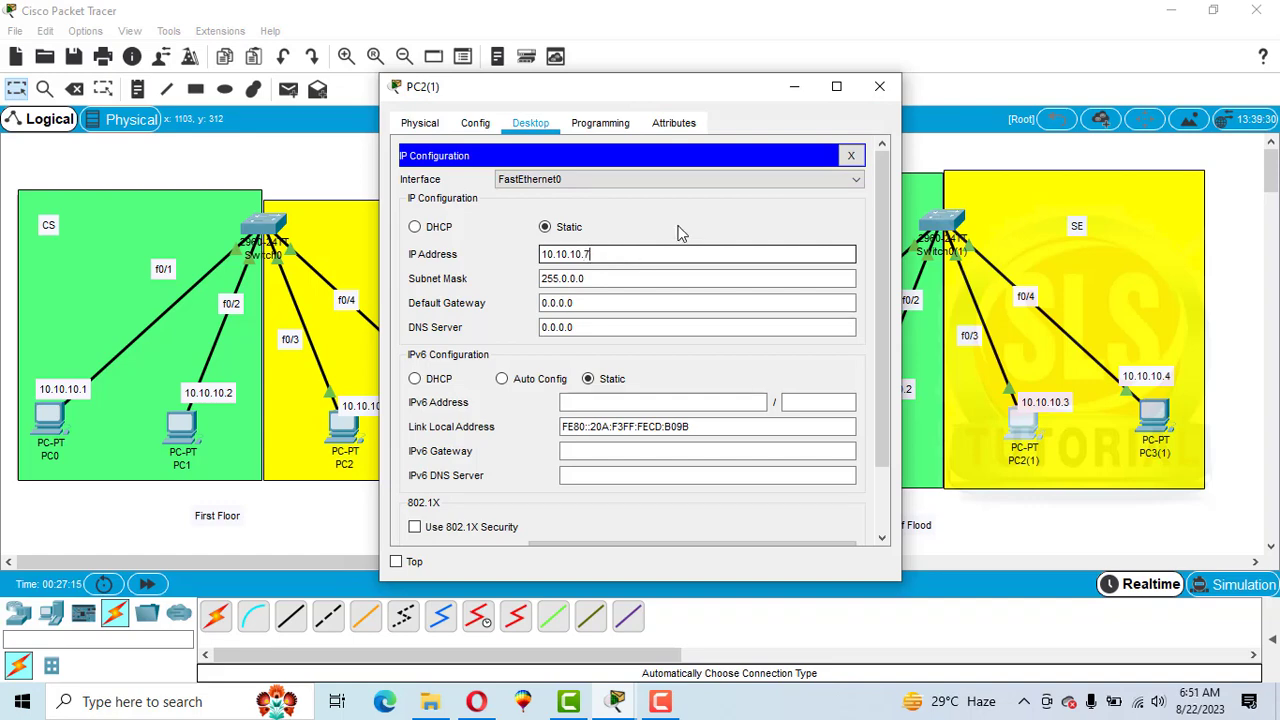
pyautogui.click(879, 86)
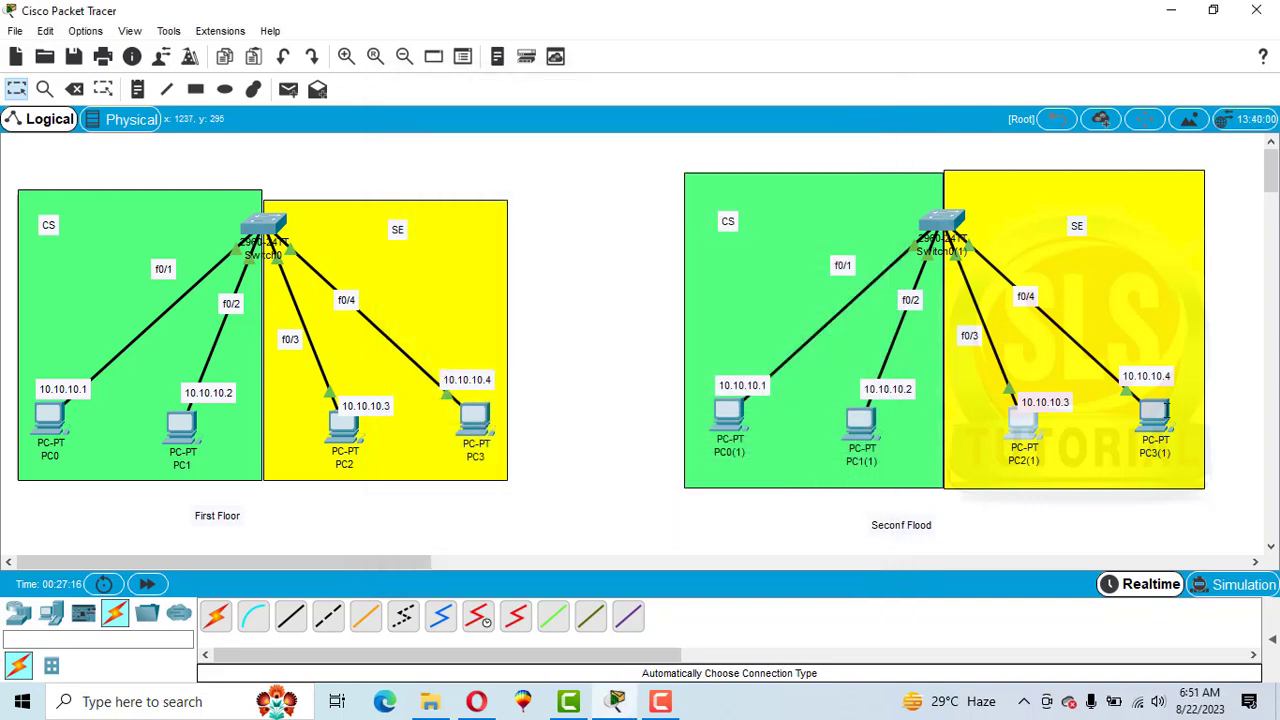
# Set the IP address of PC3(1) on the second floor to 10.10.10.8.
pyautogui.click(1154, 414)
pyautogui.click(530, 122)
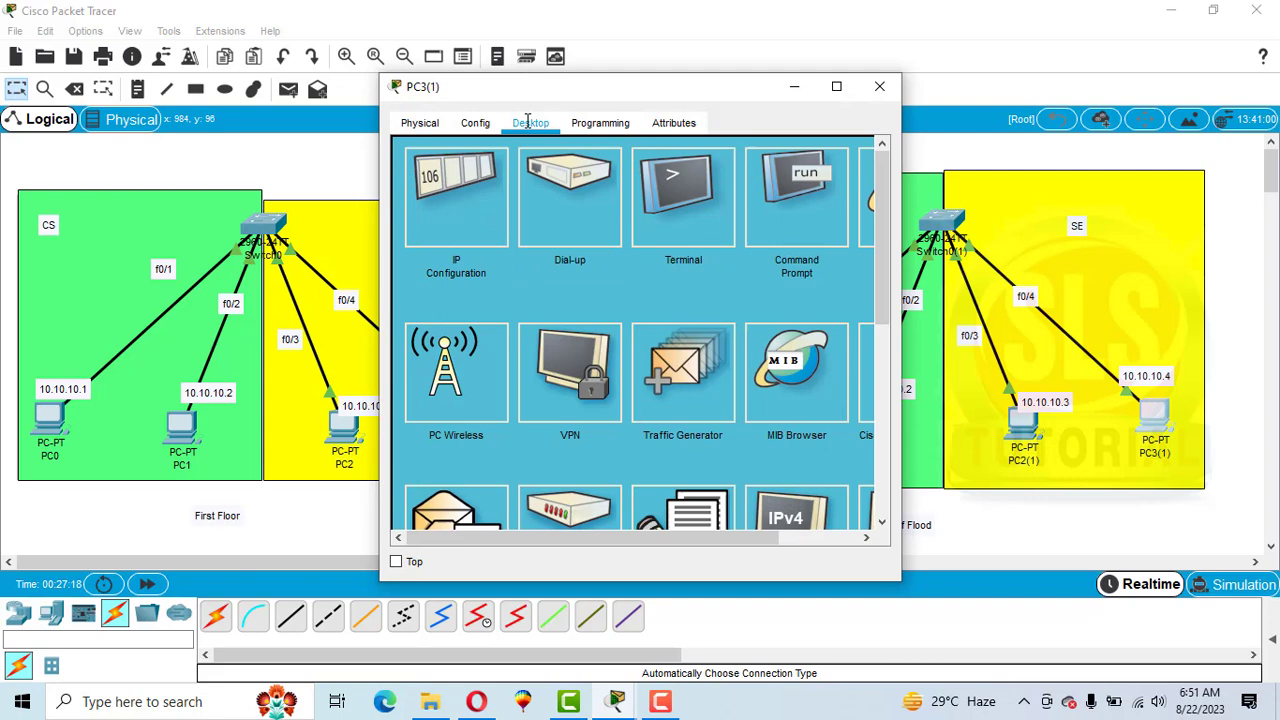
pyautogui.click(458, 178)
pyautogui.click(600, 257)
pyautogui.press('BackSpace')
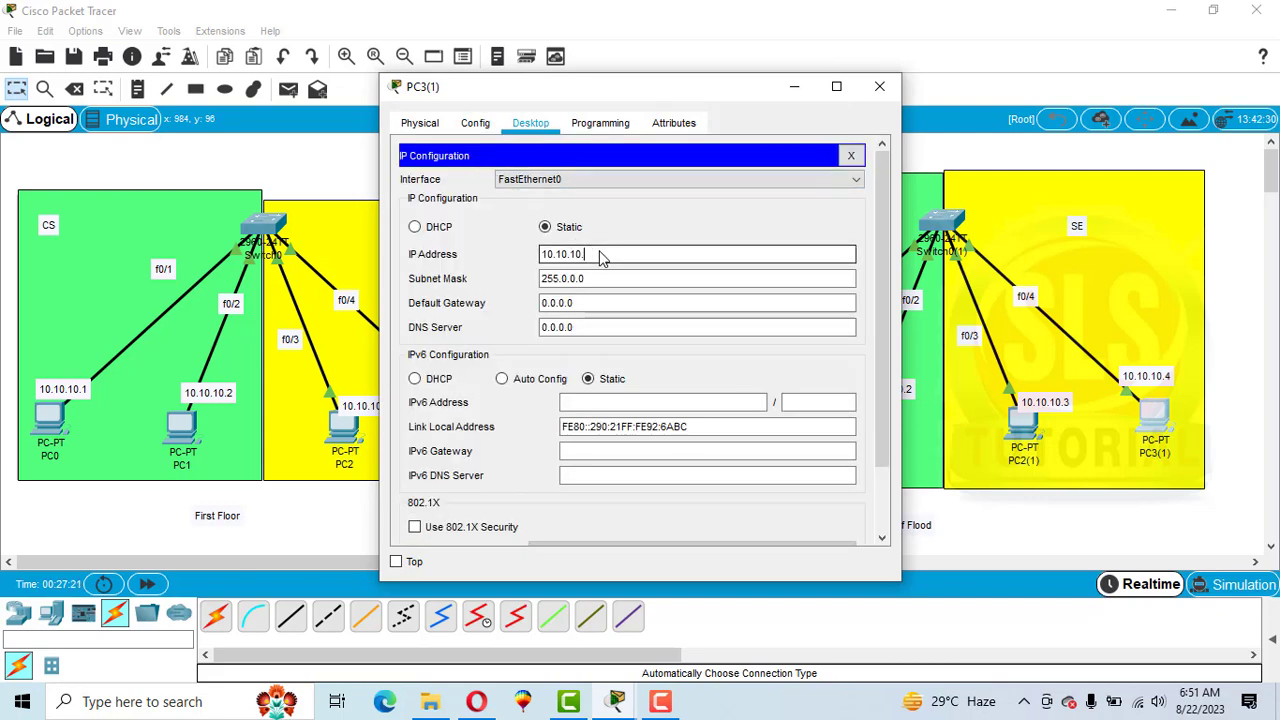
pyautogui.write('8')
pyautogui.click(880, 88)
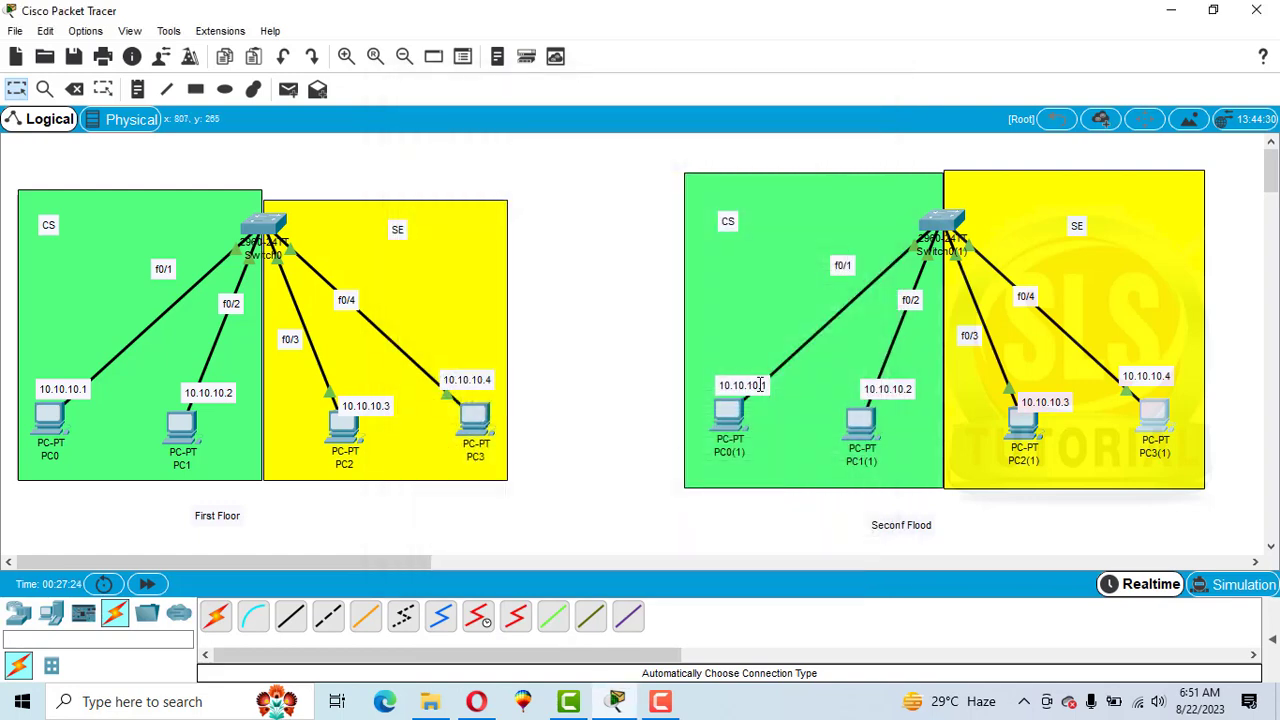
# Update the second floor's PC address notes to 10.10.10.5, 10.10.10.6, 10.10.10.7 and 10.10.10.8.
pyautogui.click(762, 385)
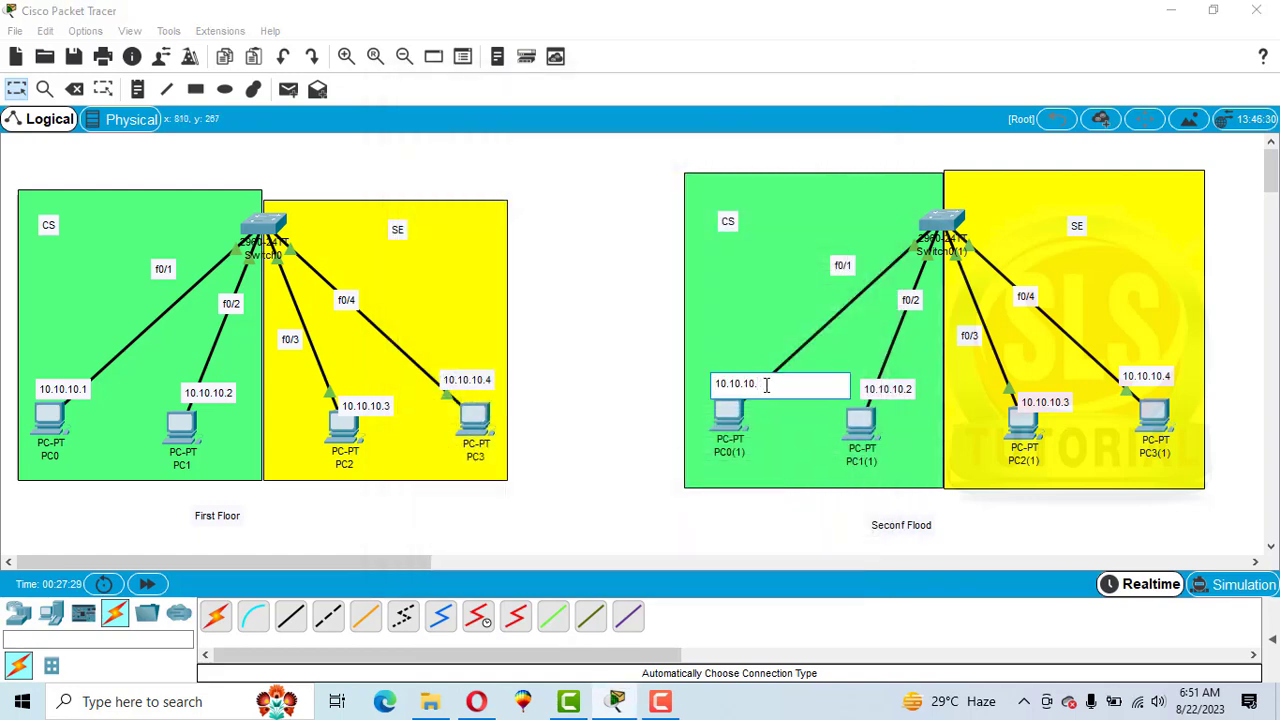
pyautogui.click(880, 386)
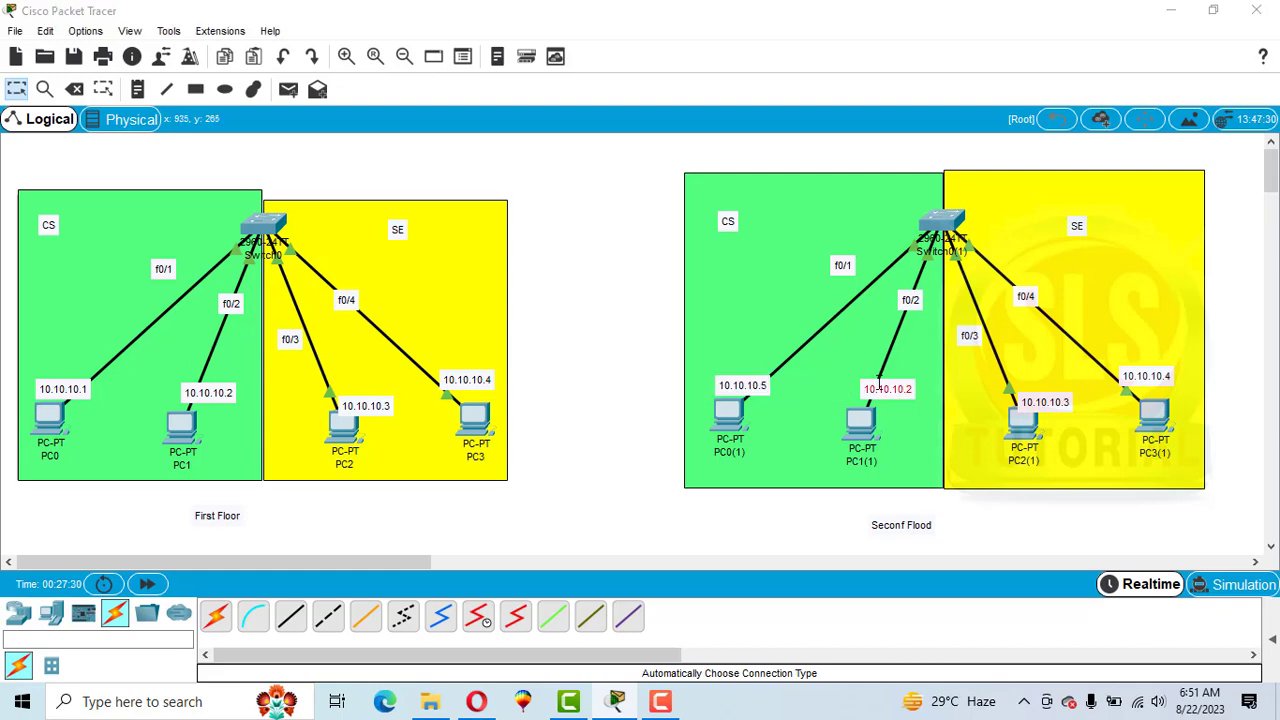
pyautogui.press('BackSpace')
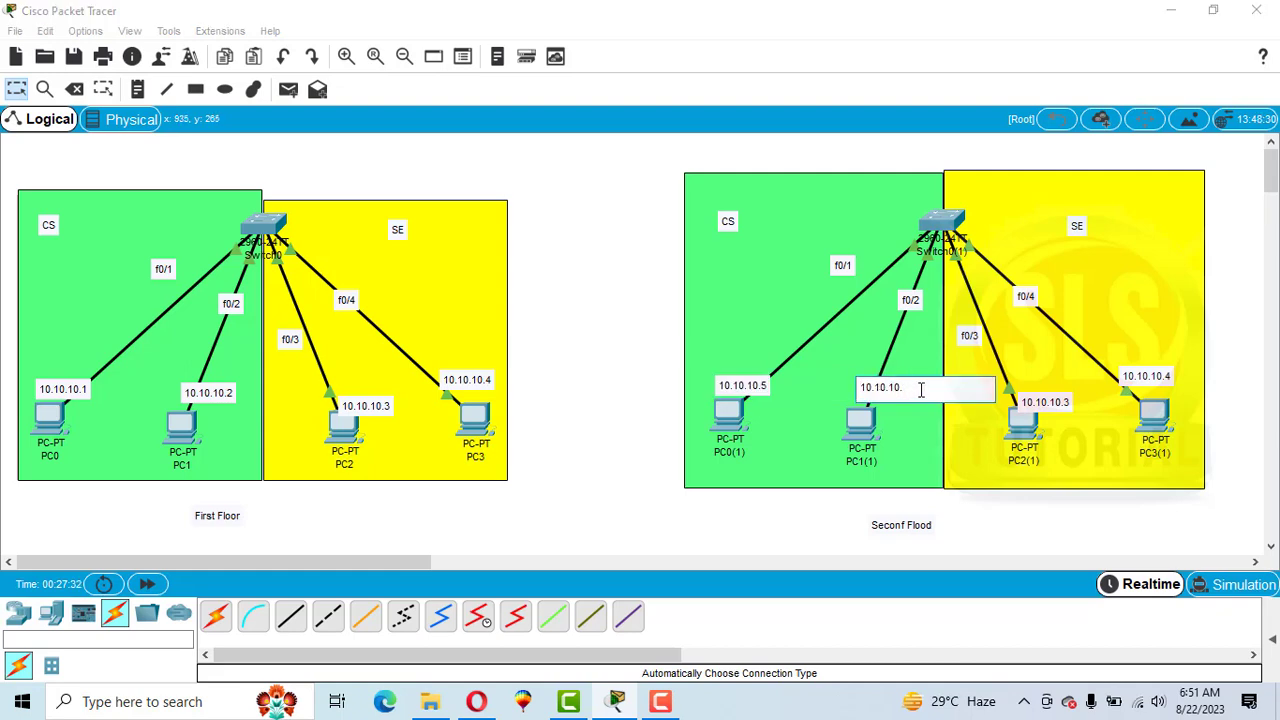
pyautogui.click(1045, 401)
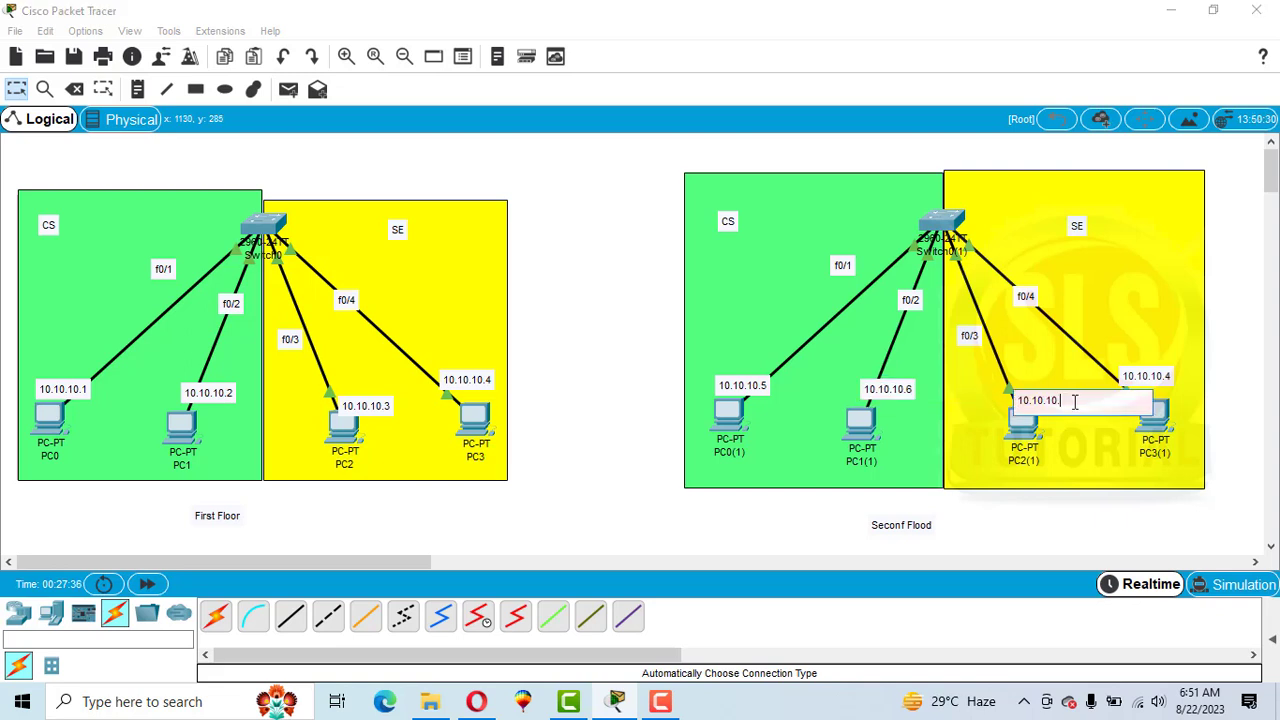
pyautogui.write('7')
pyautogui.click(1162, 376)
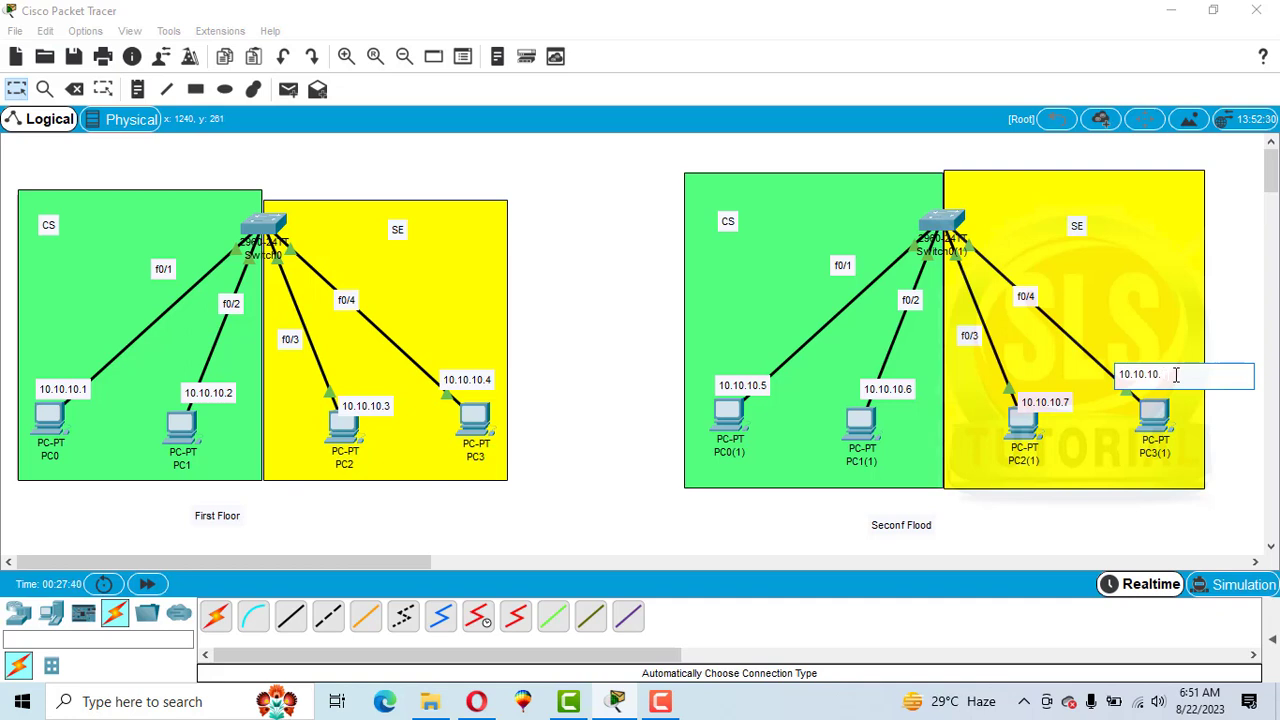
pyautogui.click(1025, 456)
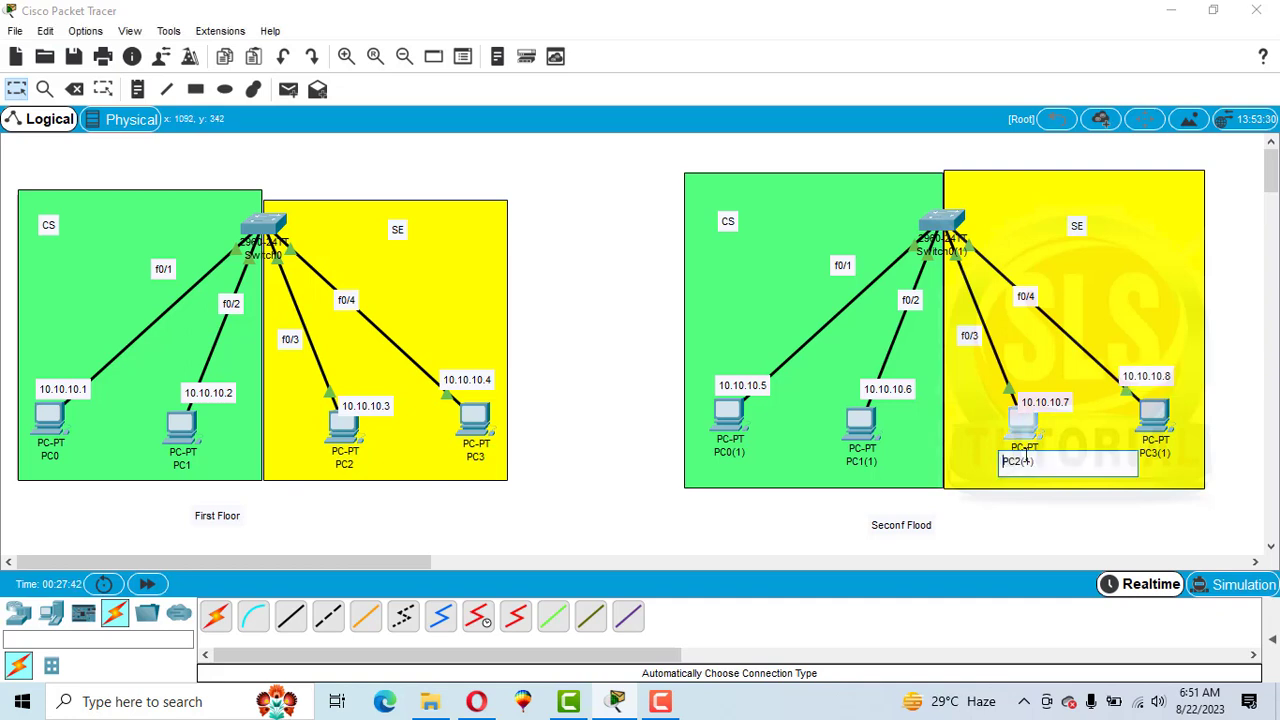
# From PC0(1)'s command prompt, ping 10.10.10.8.
pyautogui.click(729, 412)
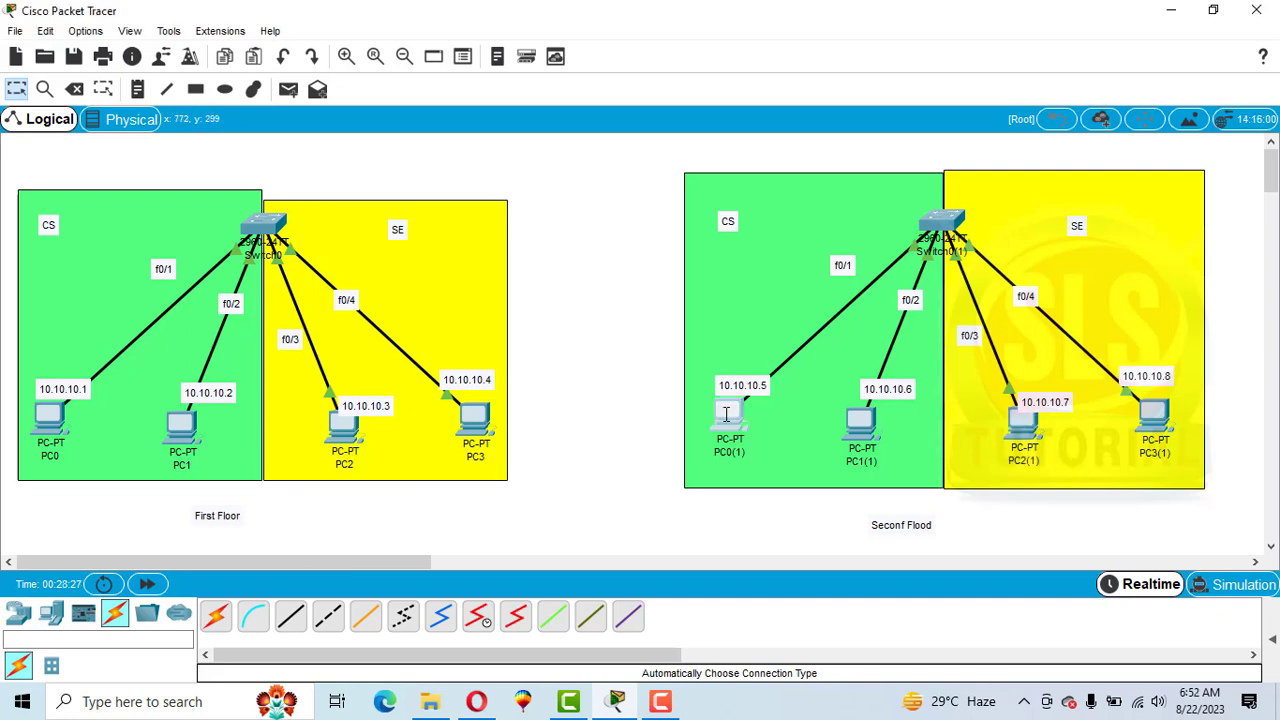
pyautogui.moveTo(715, 95); pyautogui.dragTo(605, 87)
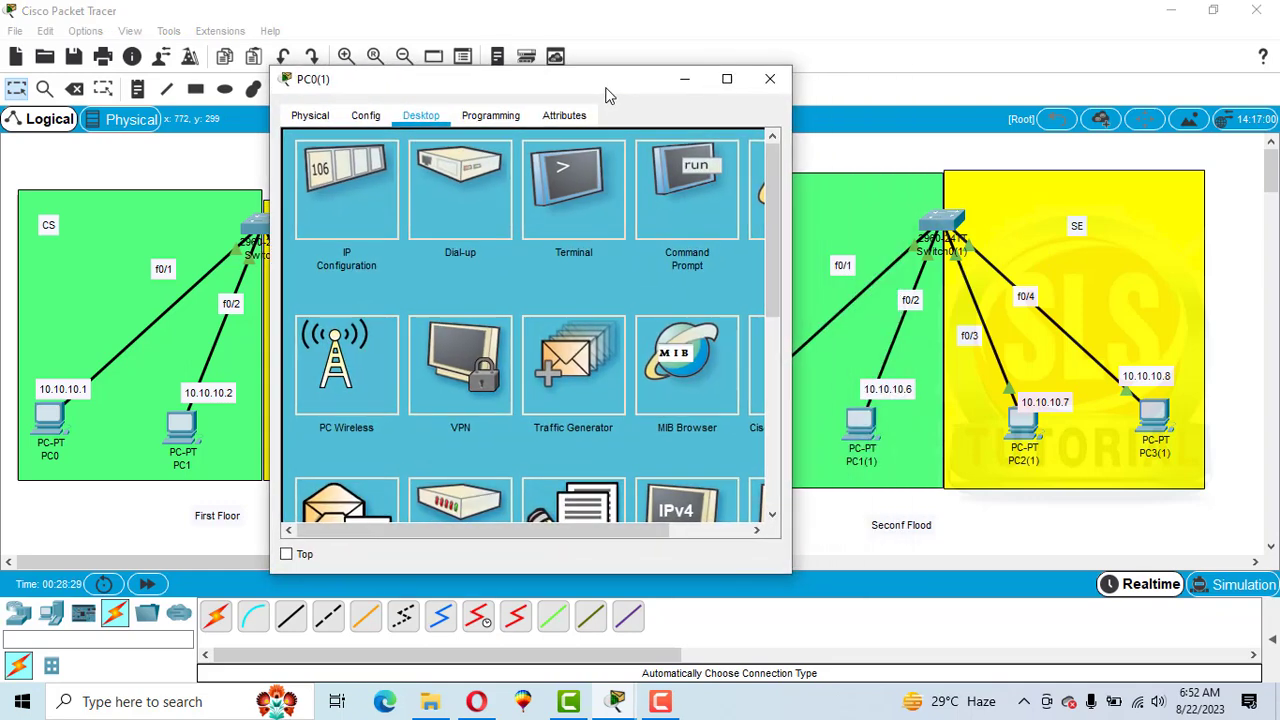
pyautogui.click(688, 236)
pyautogui.write('ping 10.10.10.8')
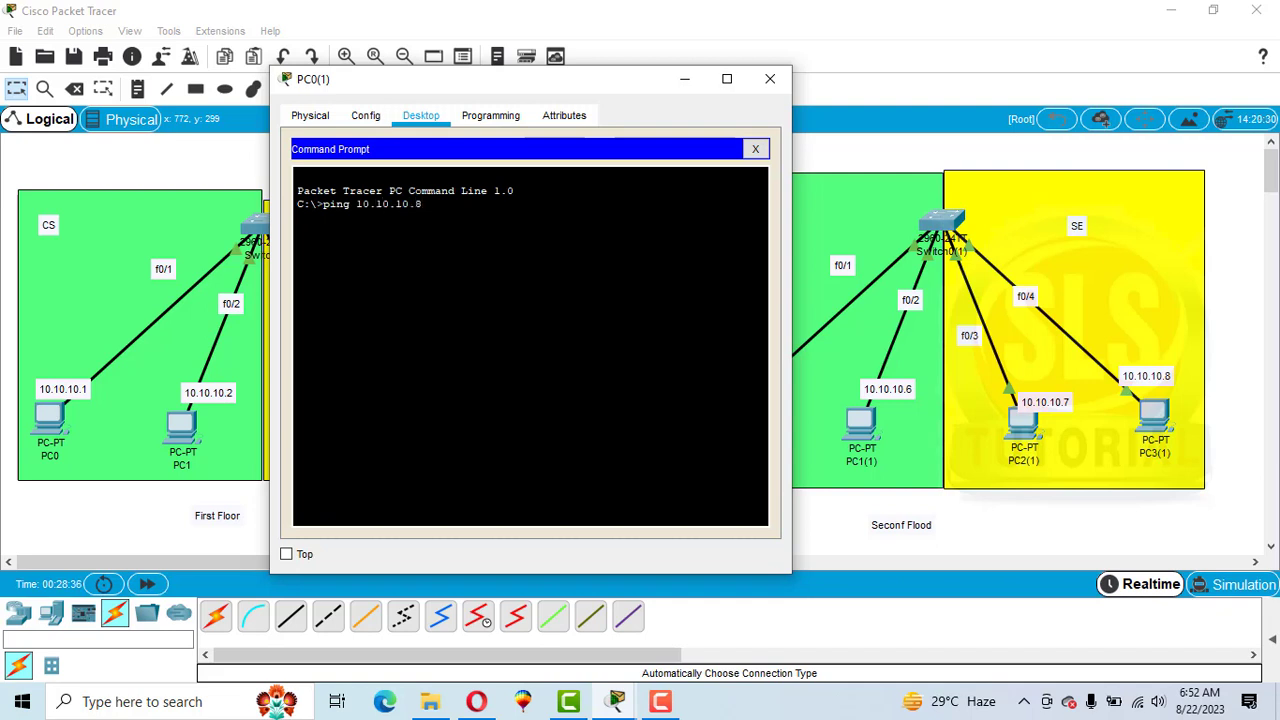
pyautogui.press('Return')
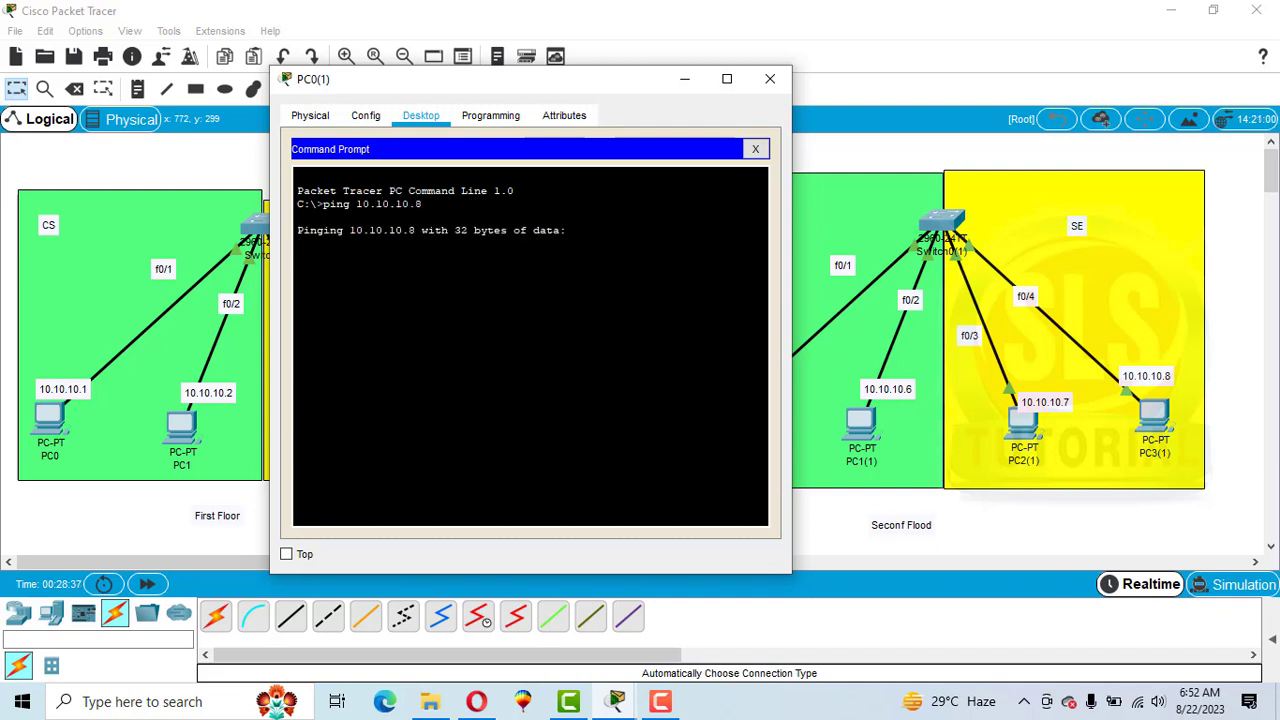
pyautogui.moveTo(471, 91); pyautogui.dragTo(423, 93)
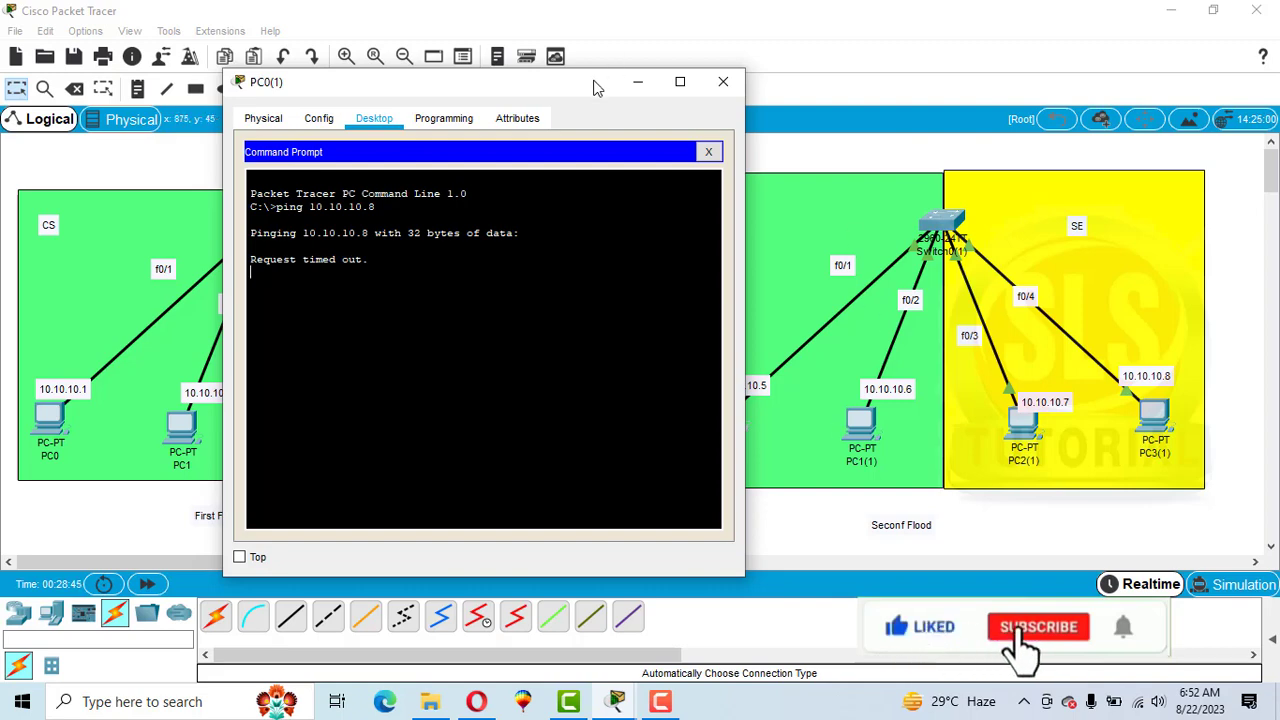
pyautogui.moveTo(593, 88); pyautogui.dragTo(531, 83)
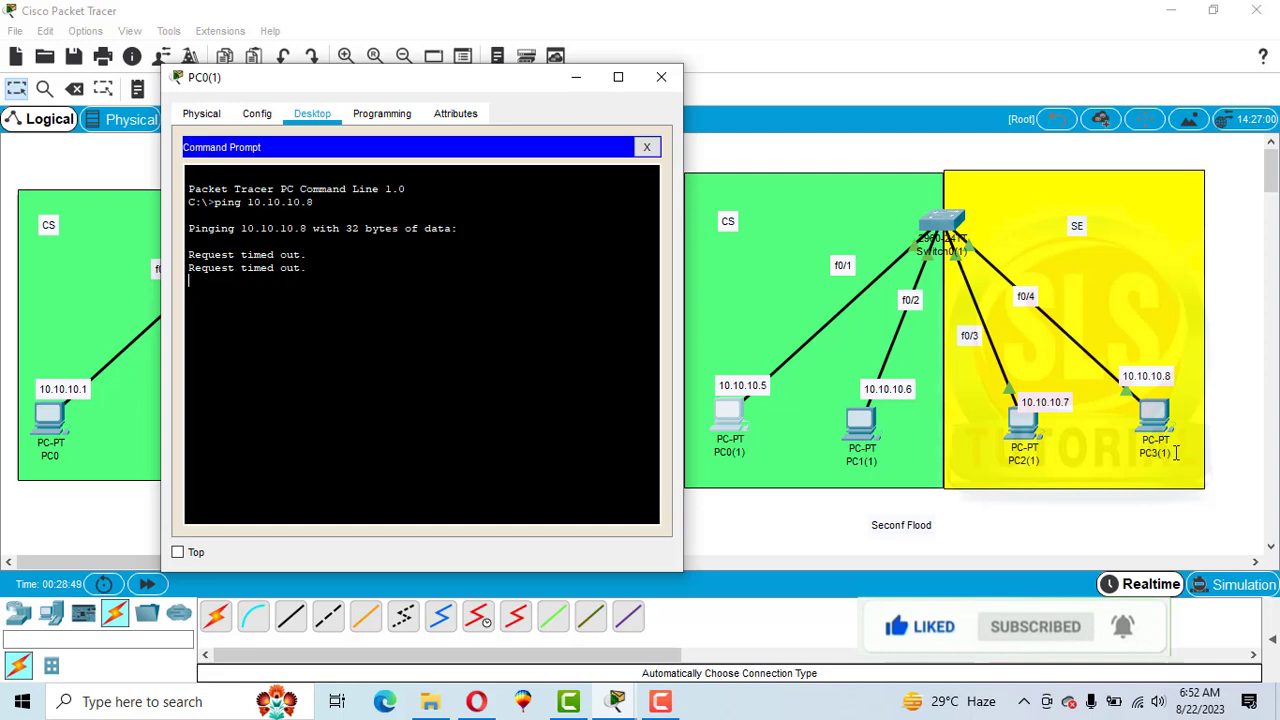
pyautogui.click(661, 77)
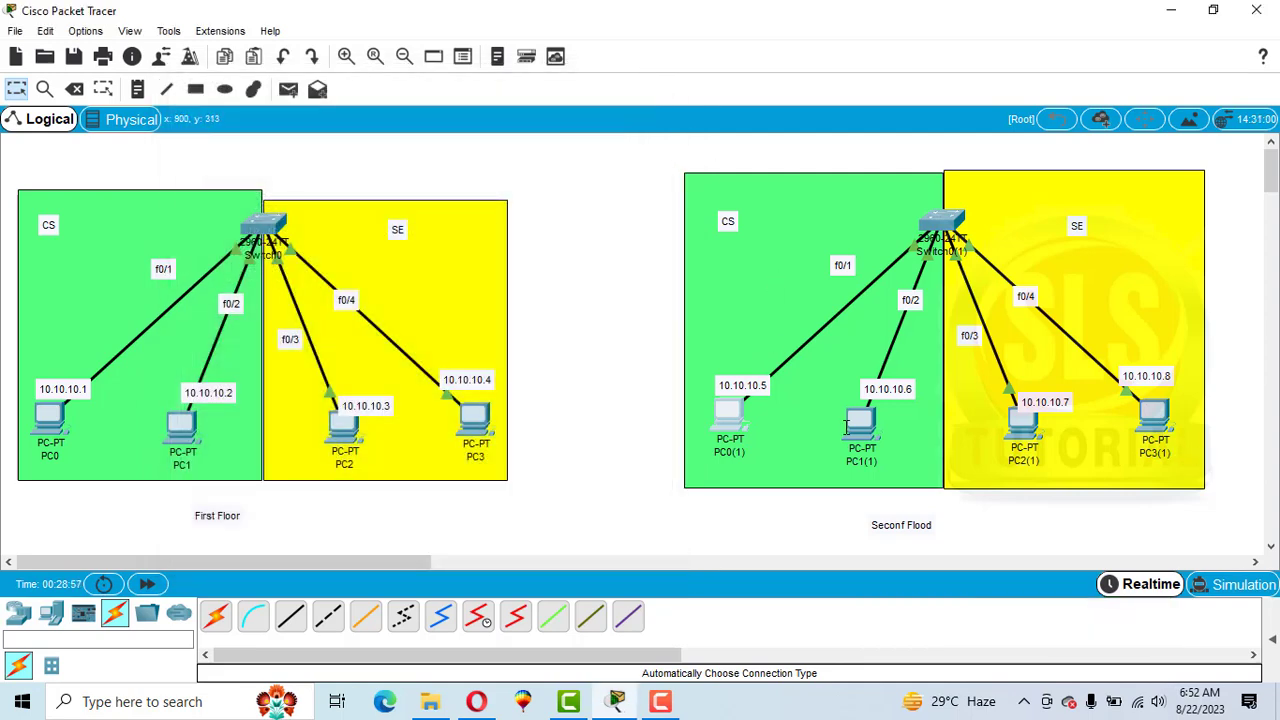
# From PC0(1)'s command prompt, ping 10.10.10.6.
pyautogui.click(727, 418)
pyautogui.click(790, 198)
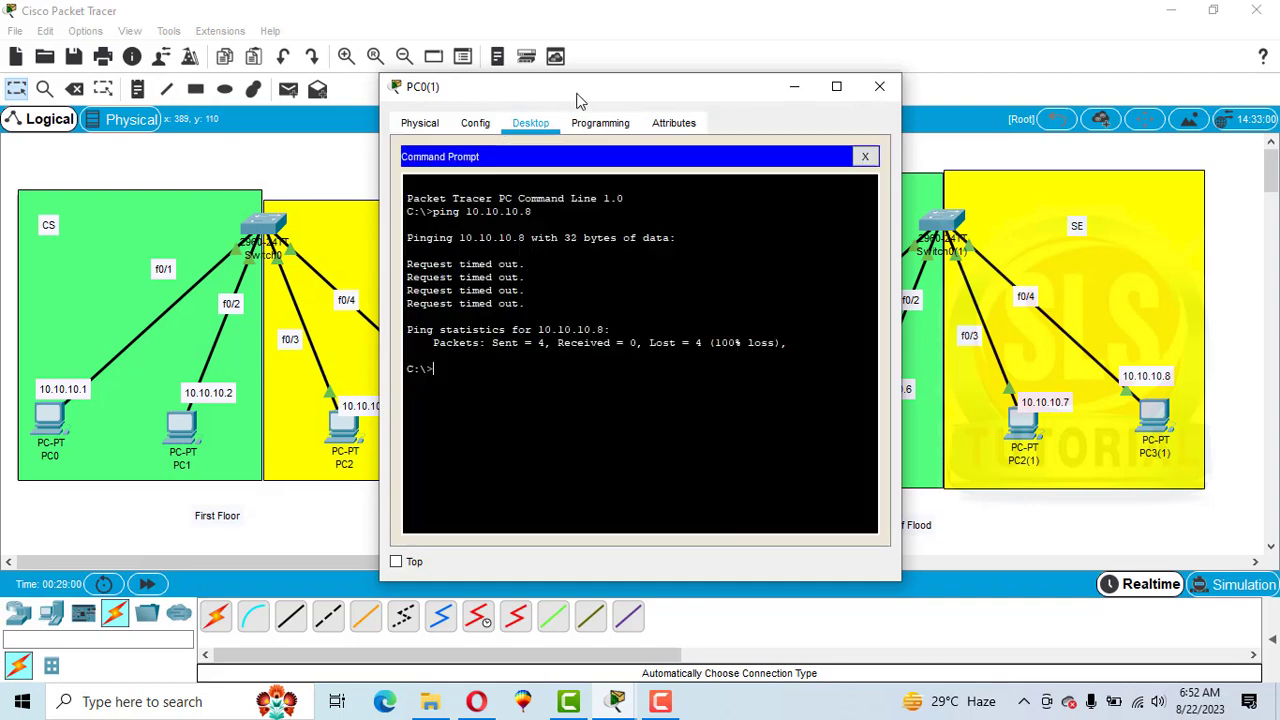
pyautogui.moveTo(597, 97); pyautogui.dragTo(384, 68)
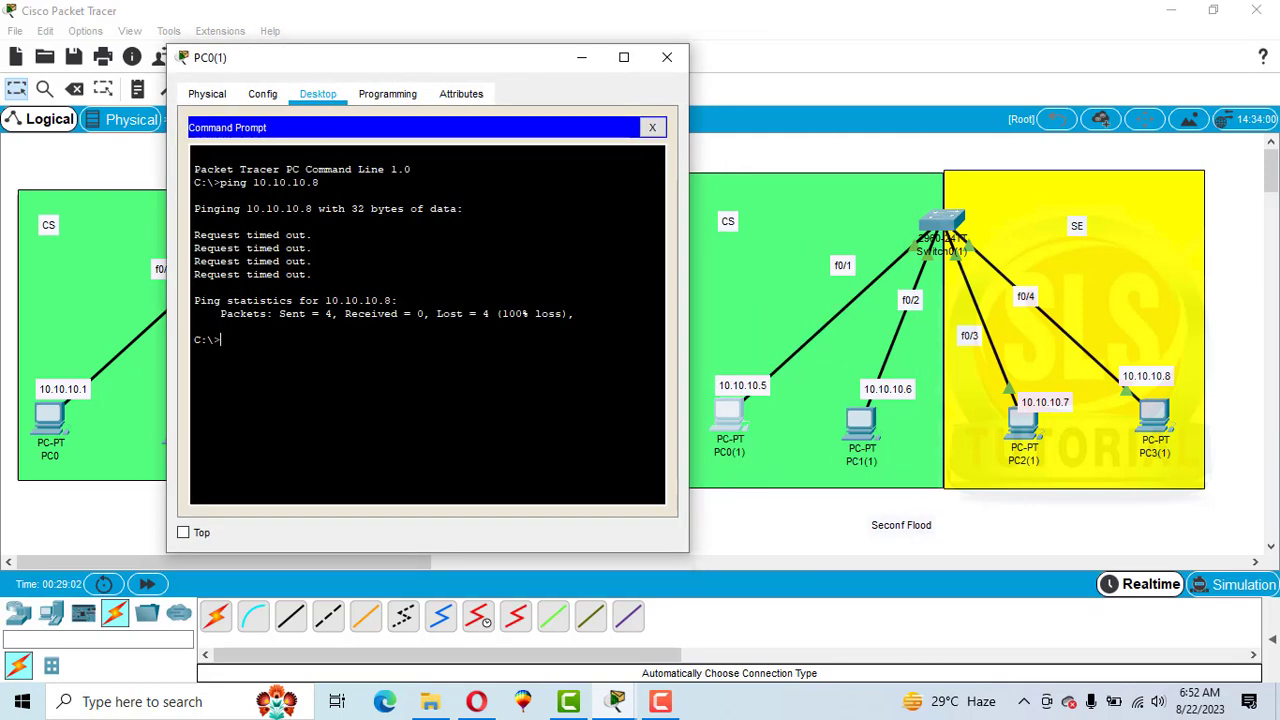
pyautogui.press('Up')
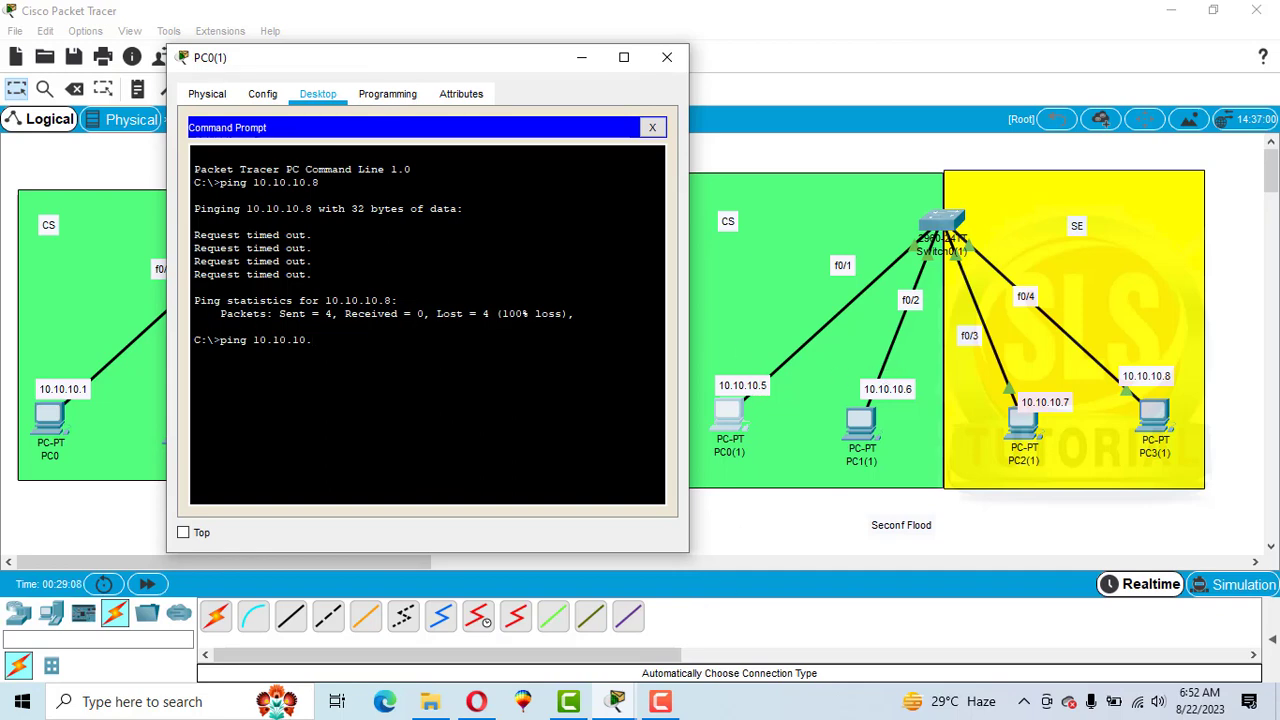
pyautogui.write('6')
pyautogui.press('Return')
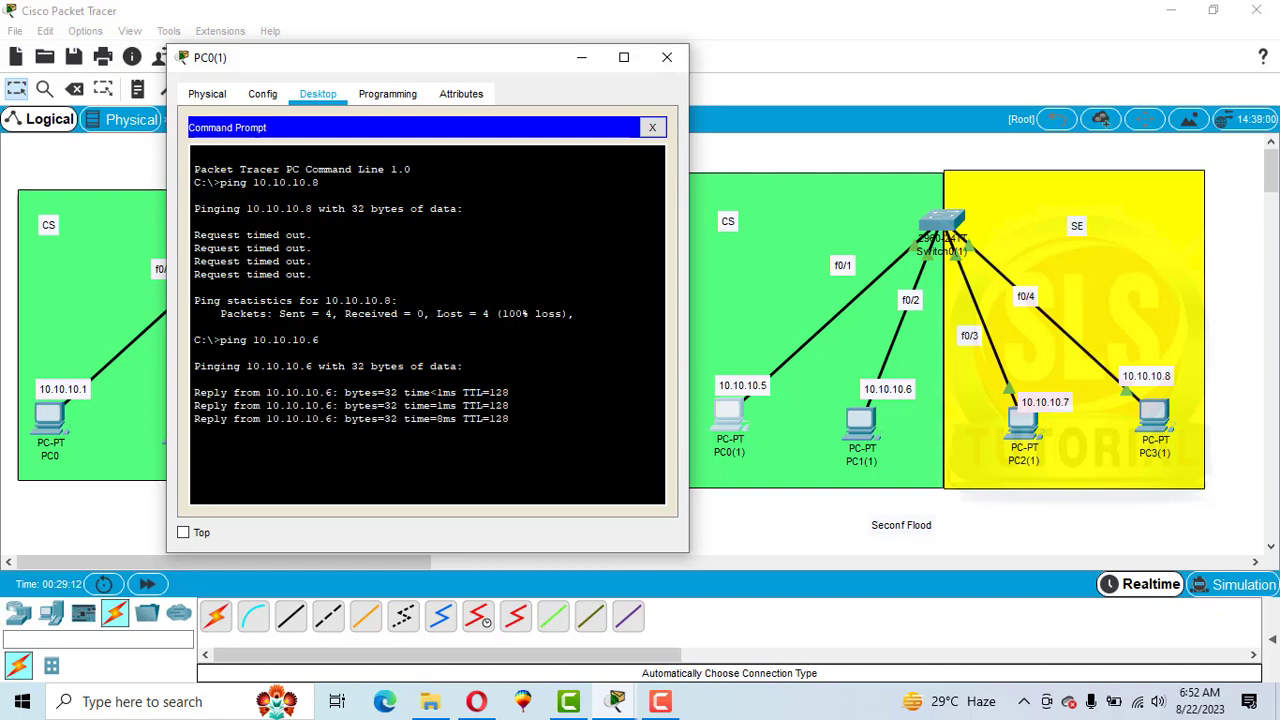
pyautogui.click(667, 57)
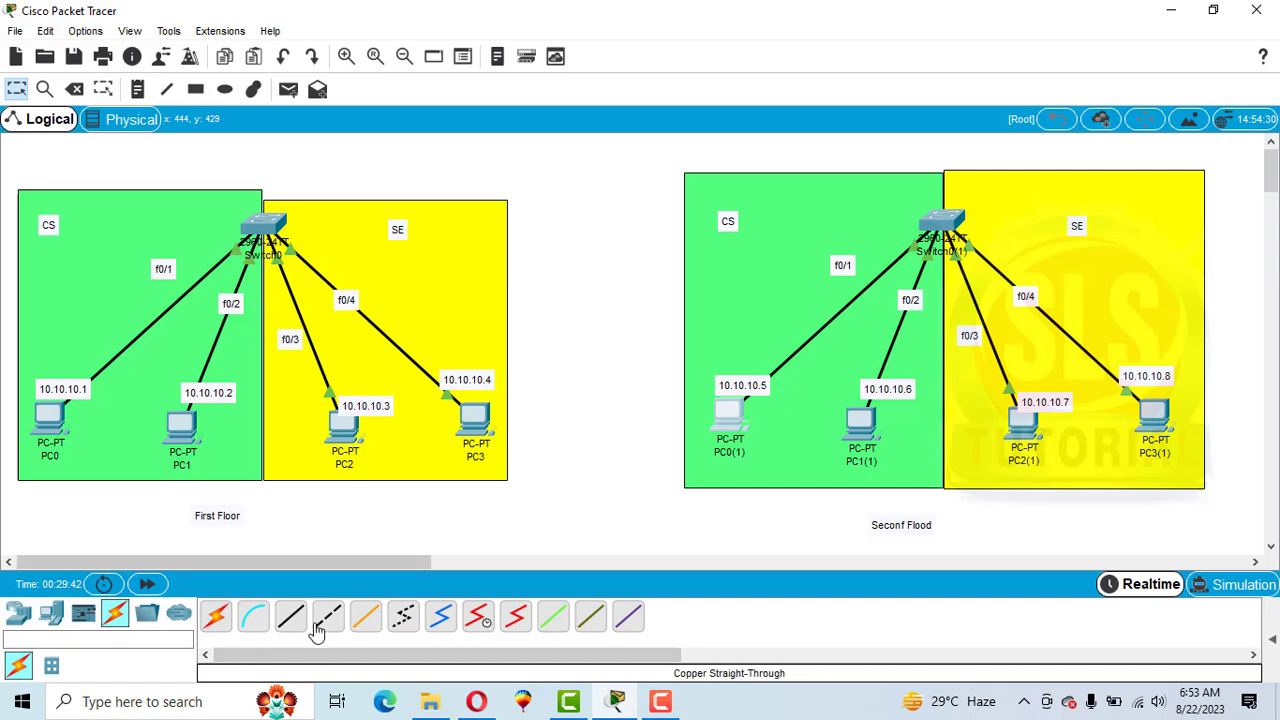
# Connect Switch0 to Switch0(1) with an automatically chosen cable.
pyautogui.click(216, 615)
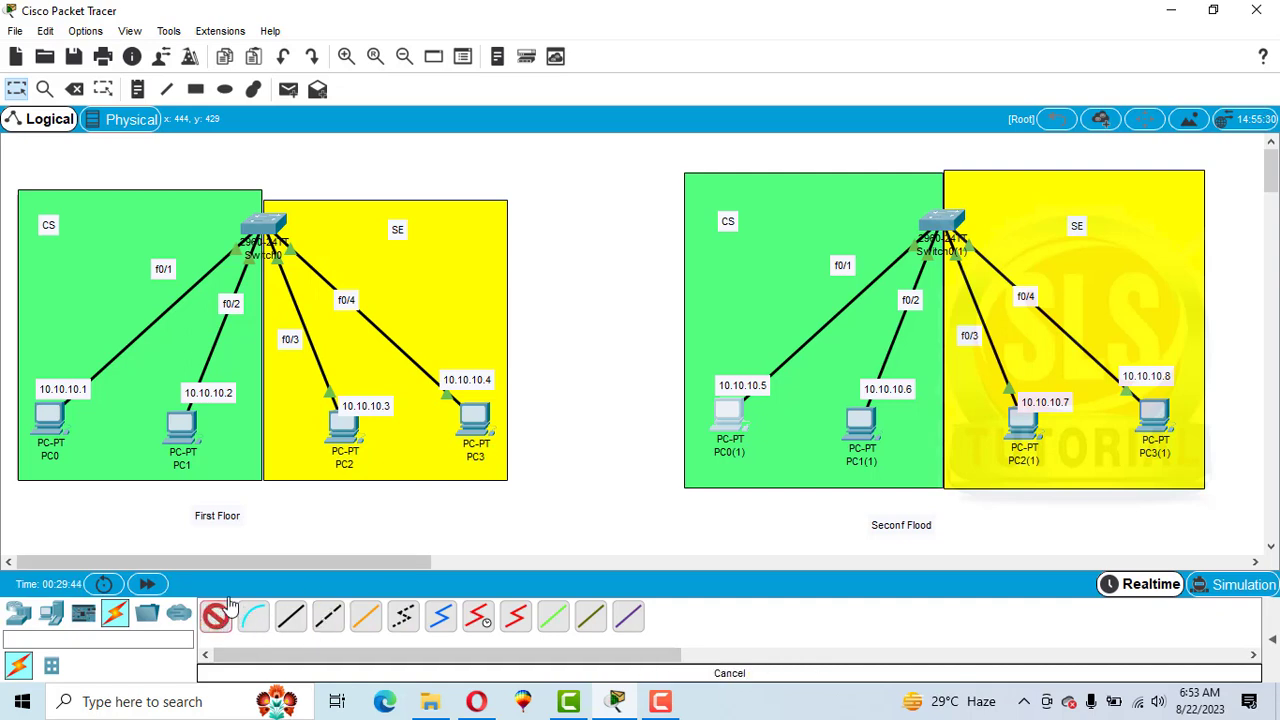
pyautogui.click(272, 222)
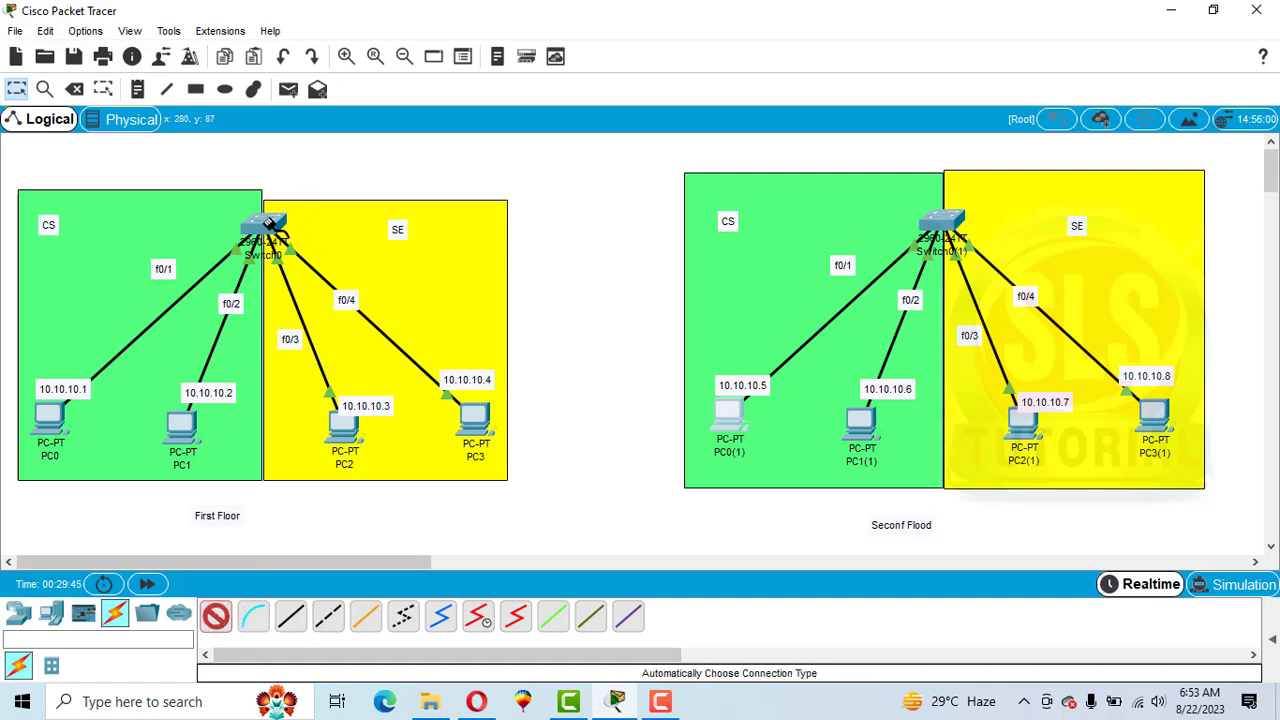
pyautogui.click(940, 222)
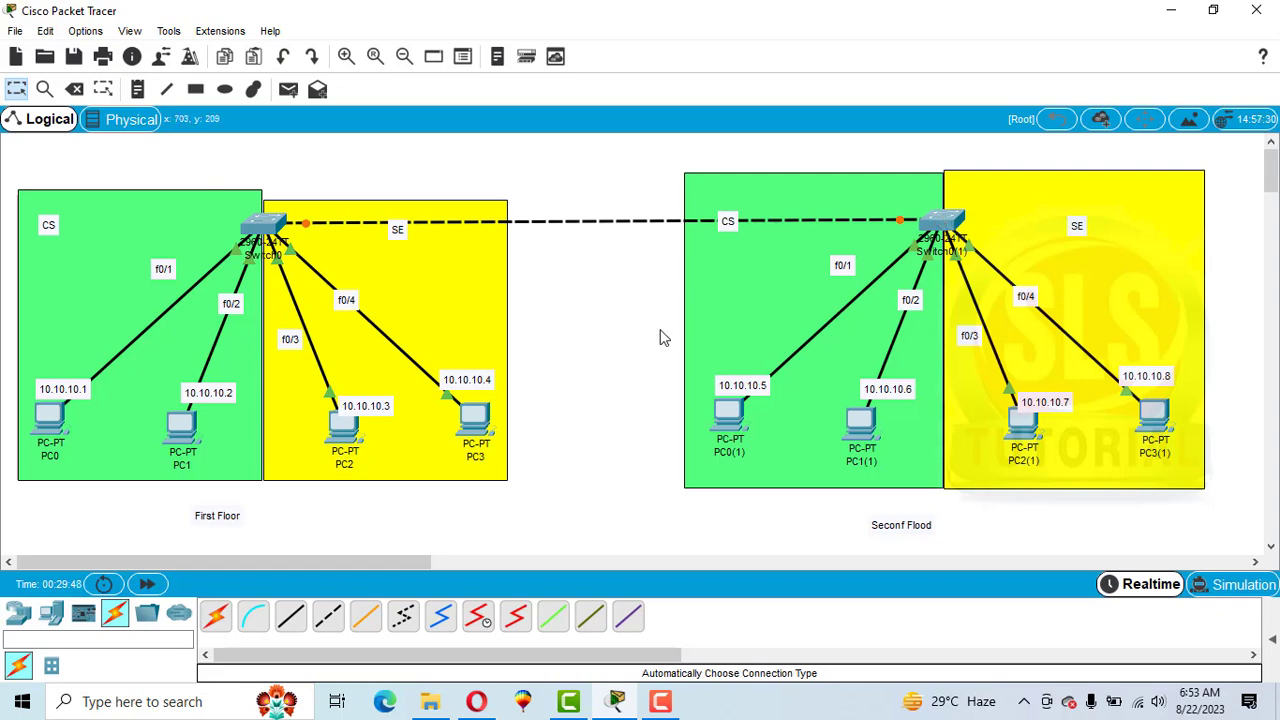
# Move the second floor's CS label and the first floor's SE label clear of the inter-switch cable.
pyautogui.moveTo(728, 222); pyautogui.dragTo(722, 254)
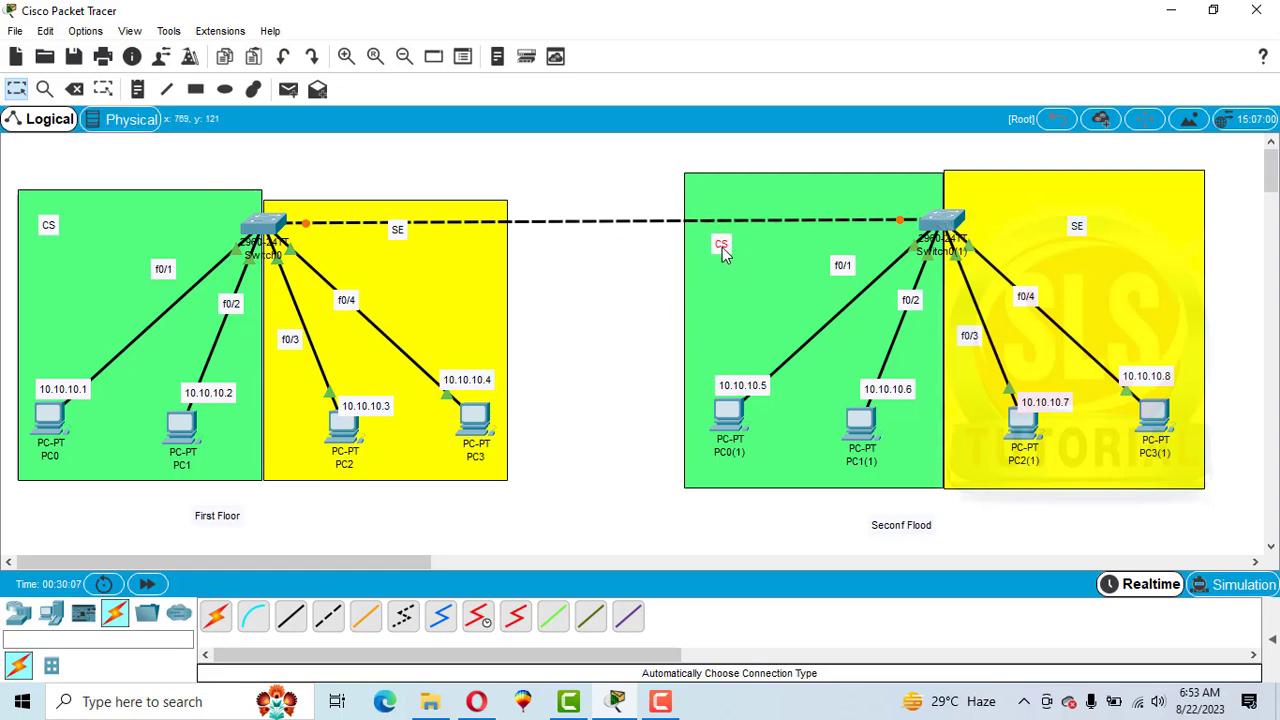
pyautogui.moveTo(404, 230); pyautogui.dragTo(455, 253)
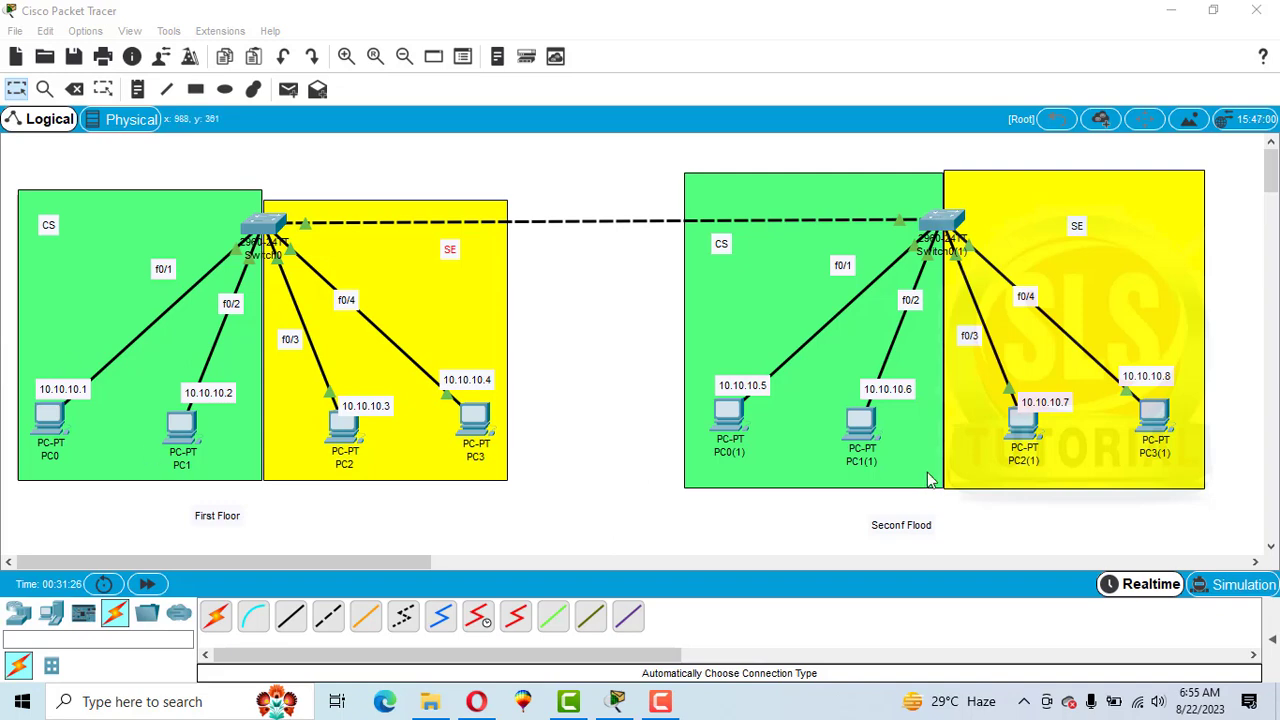
# From PC0's command prompt, ping 10.10.10.5.
pyautogui.click(38, 414)
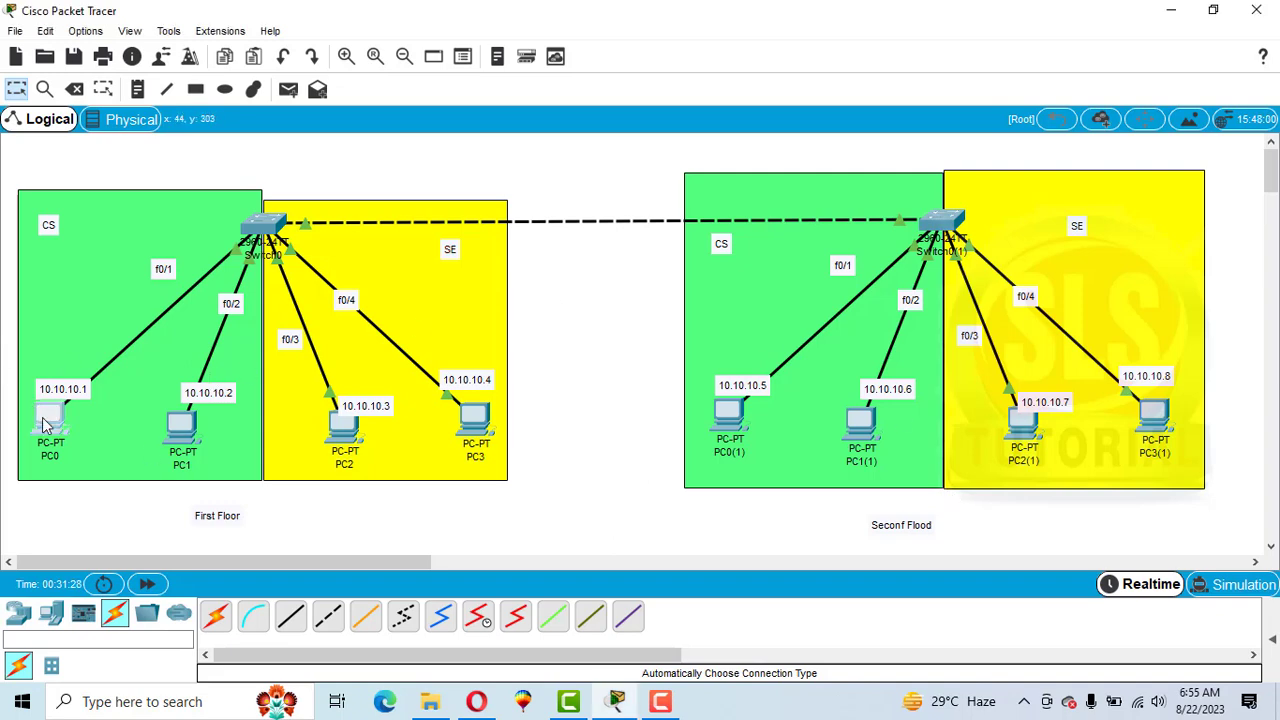
pyautogui.click(770, 188)
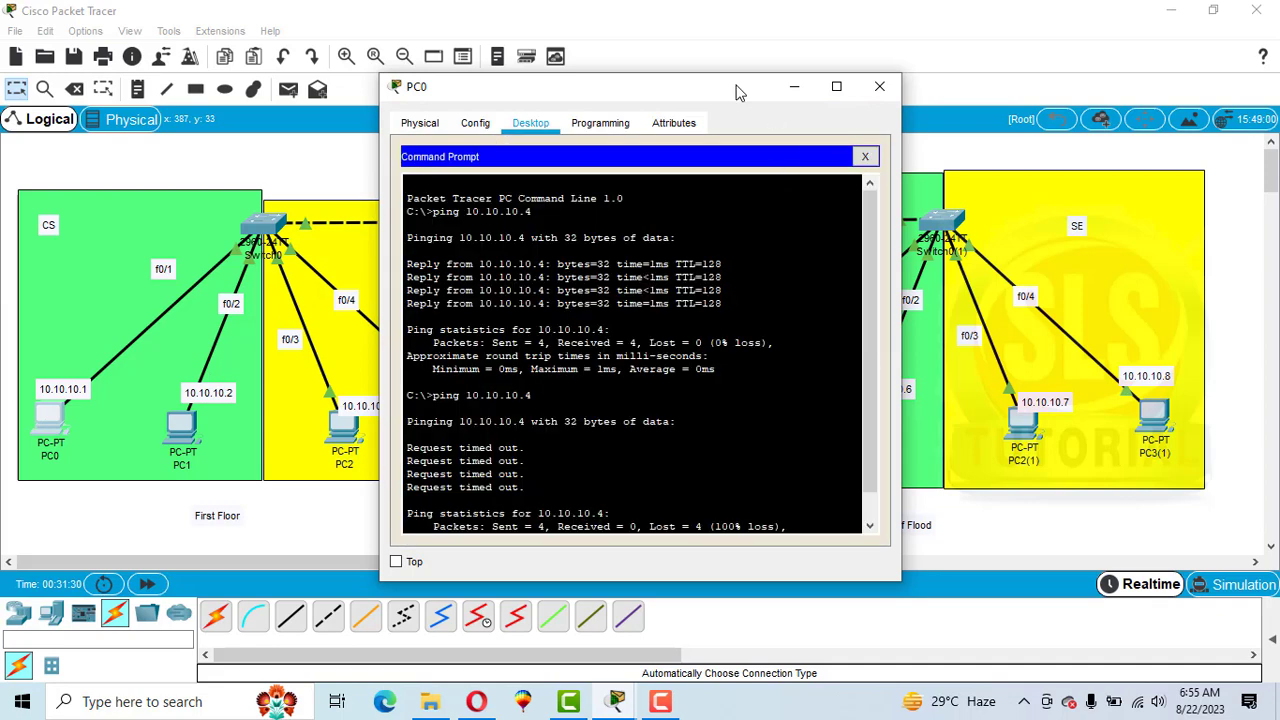
pyautogui.moveTo(717, 86); pyautogui.dragTo(508, 63)
pyautogui.press('Up')
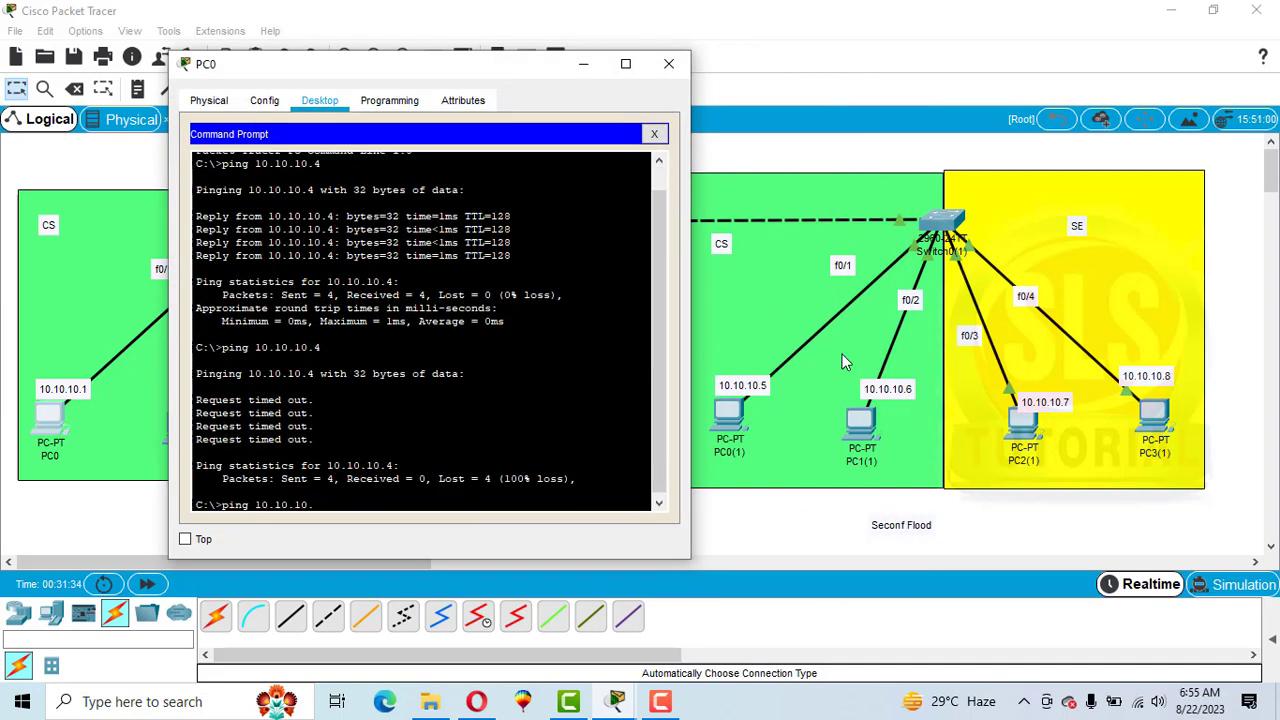
pyautogui.write('5')
pyautogui.press('Return')
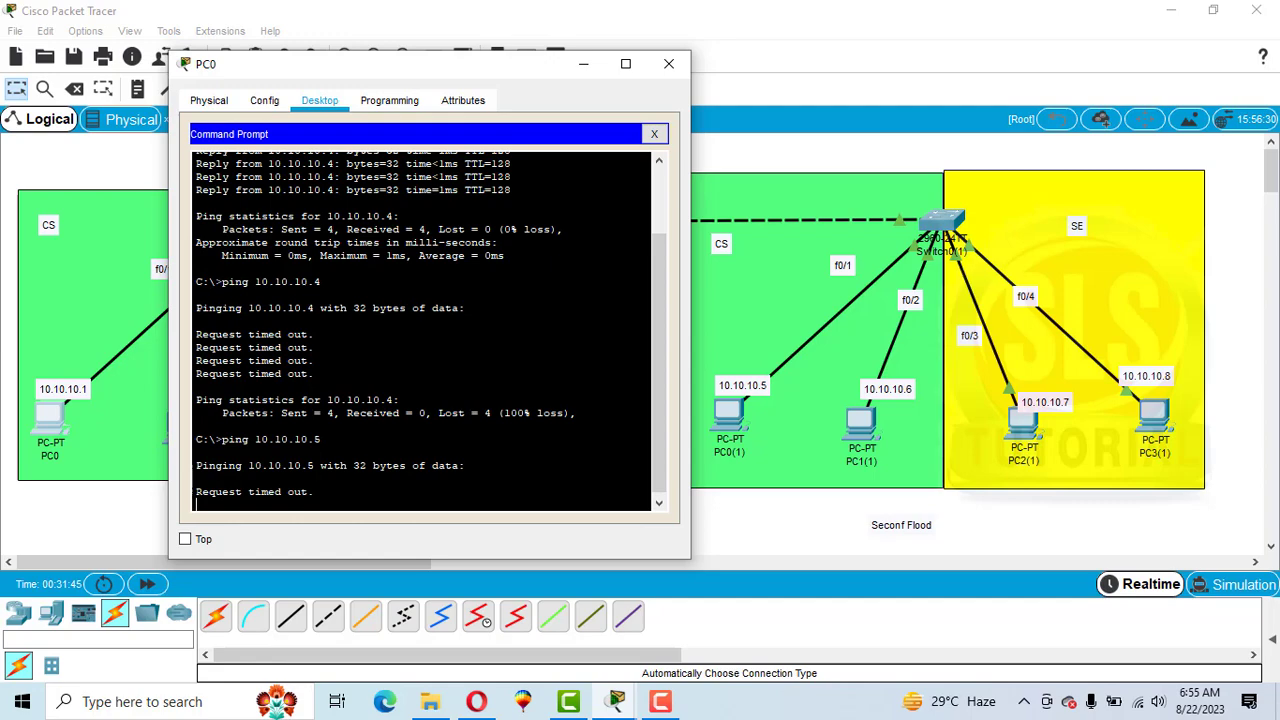
pyautogui.moveTo(304, 64); pyautogui.dragTo(491, 1)
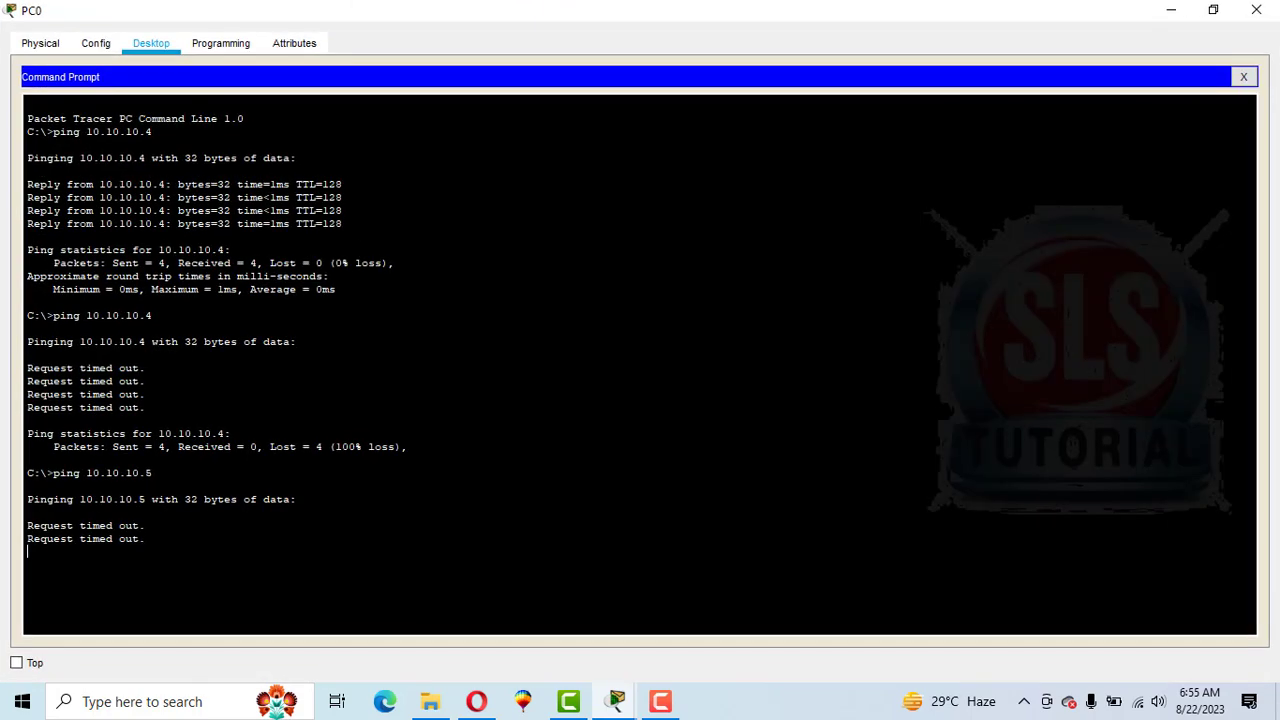
pyautogui.click(1213, 9)
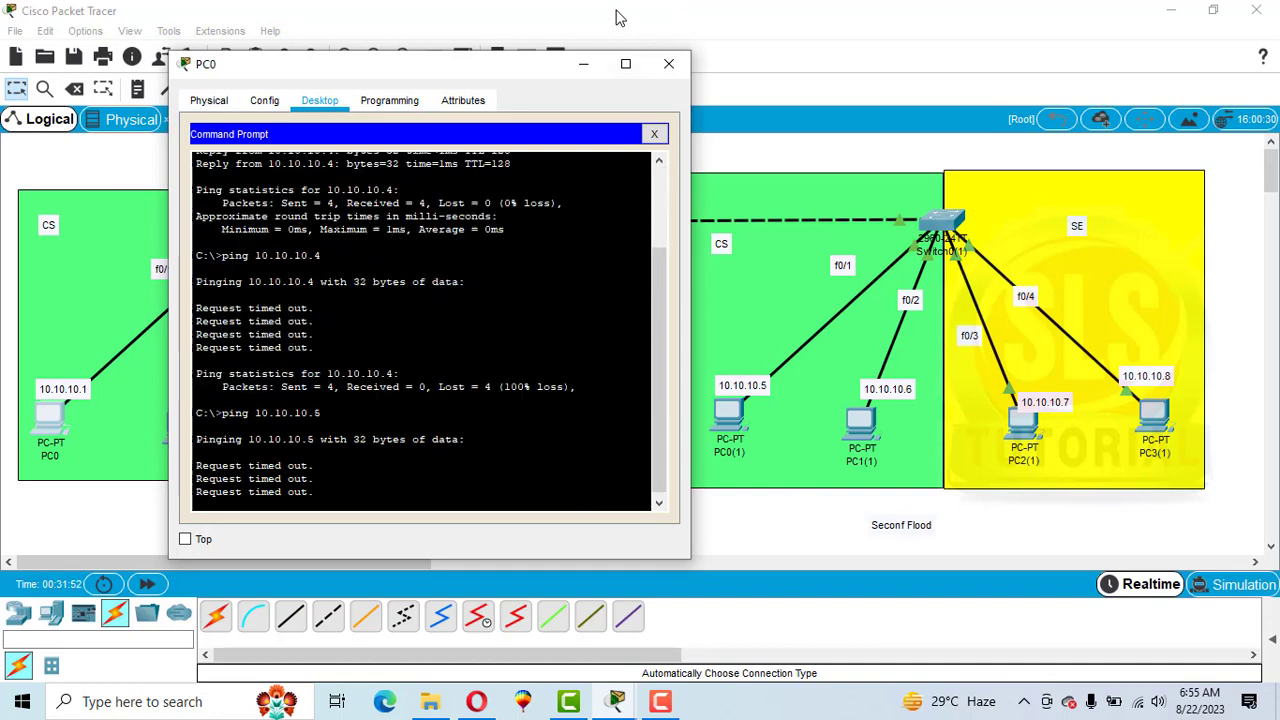
pyautogui.click(665, 63)
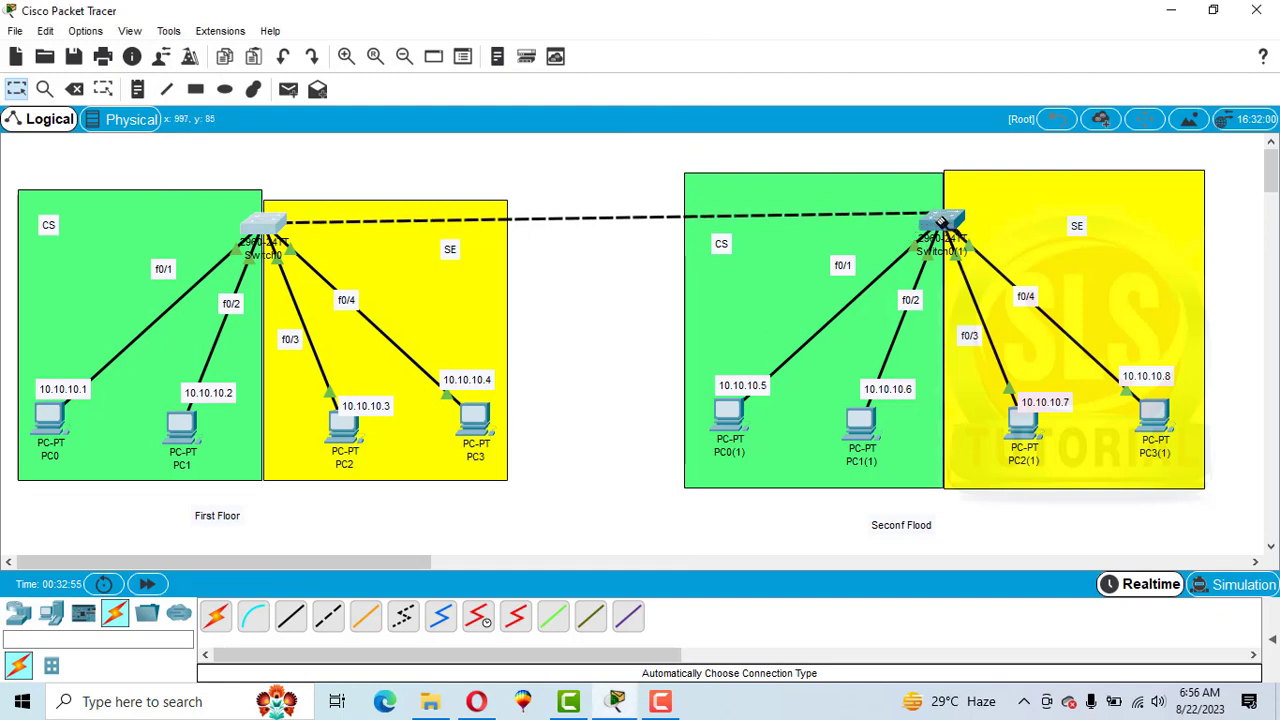
# Check which ports the inter-switch cable uses on Switch0(1) and Switch0.
pyautogui.click(942, 222)
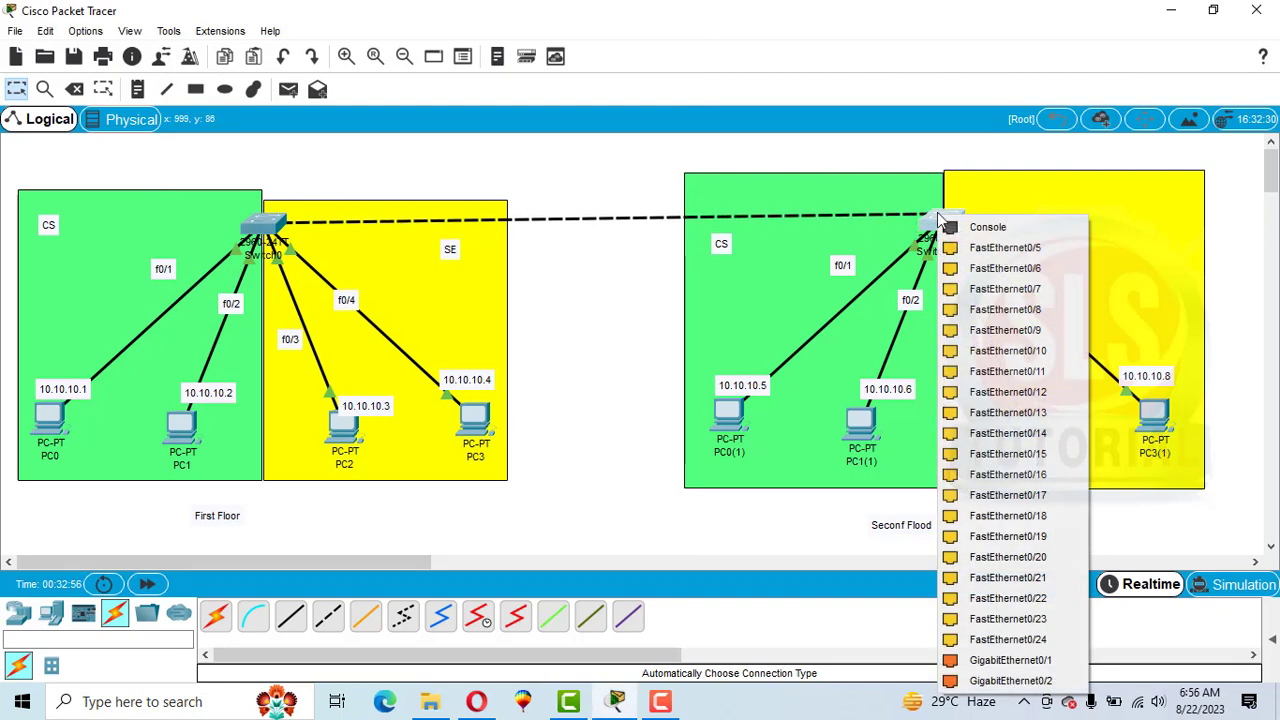
pyautogui.click(976, 257)
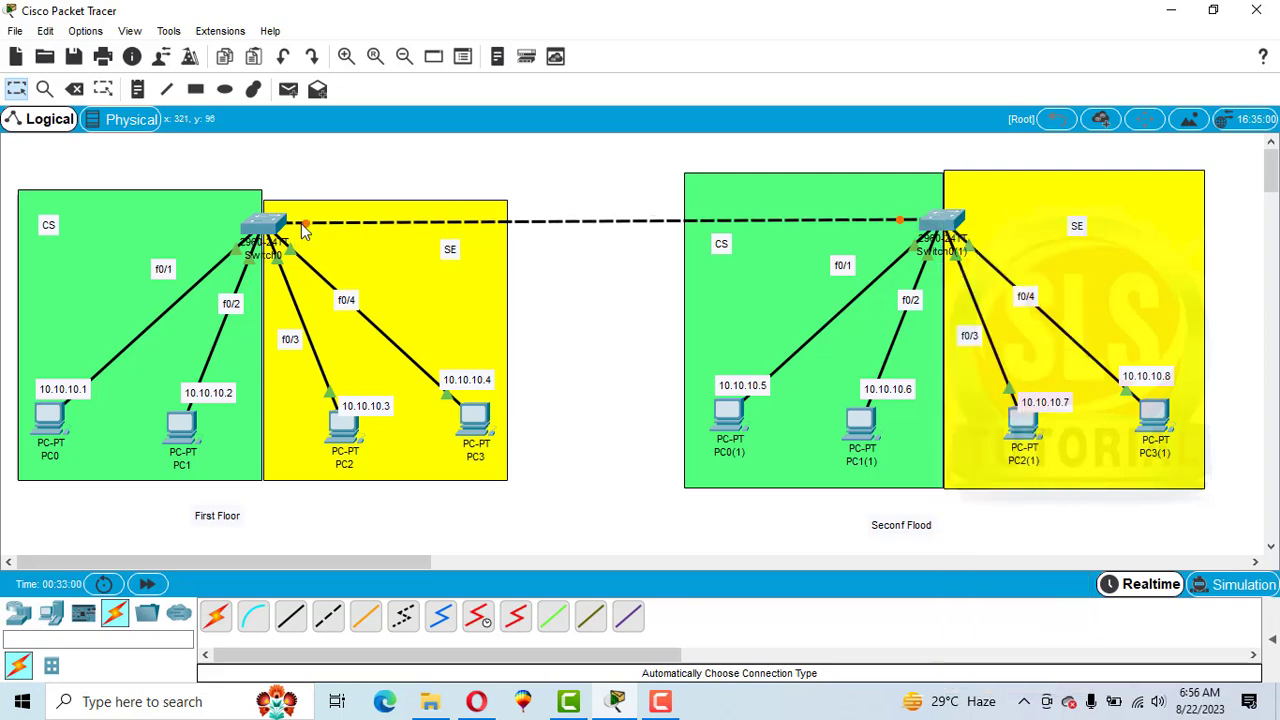
pyautogui.click(264, 224)
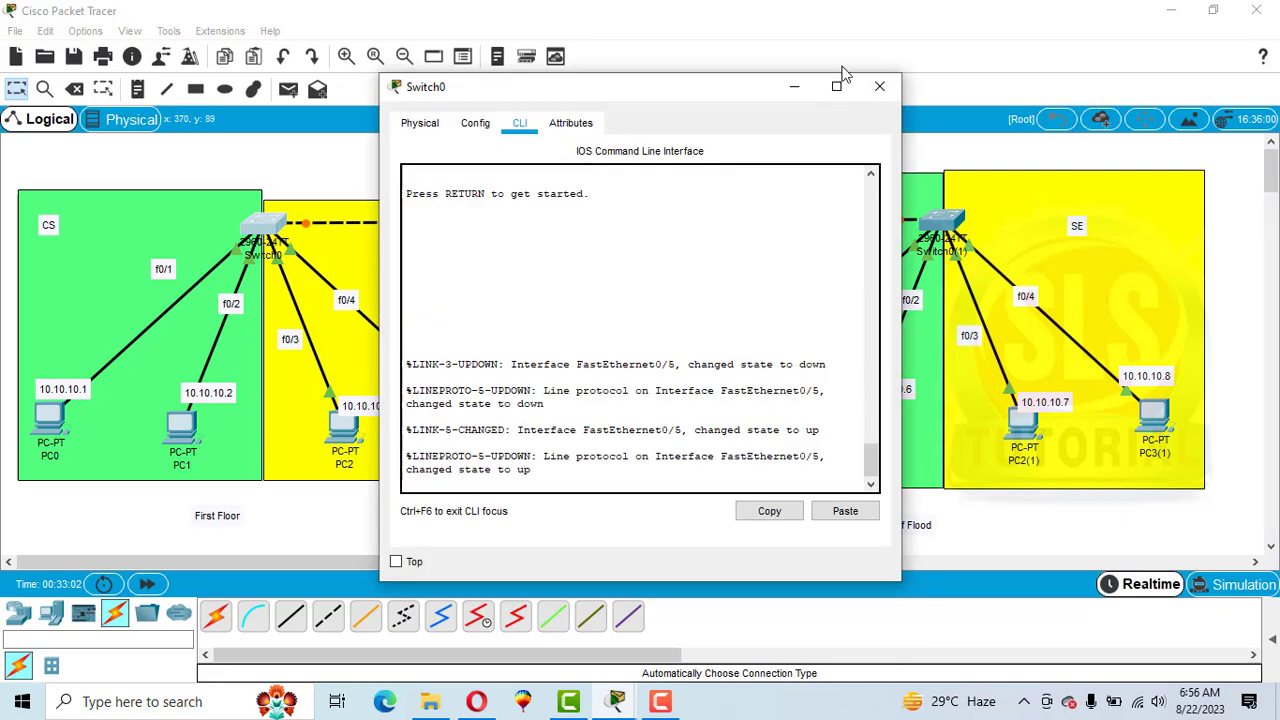
pyautogui.click(879, 86)
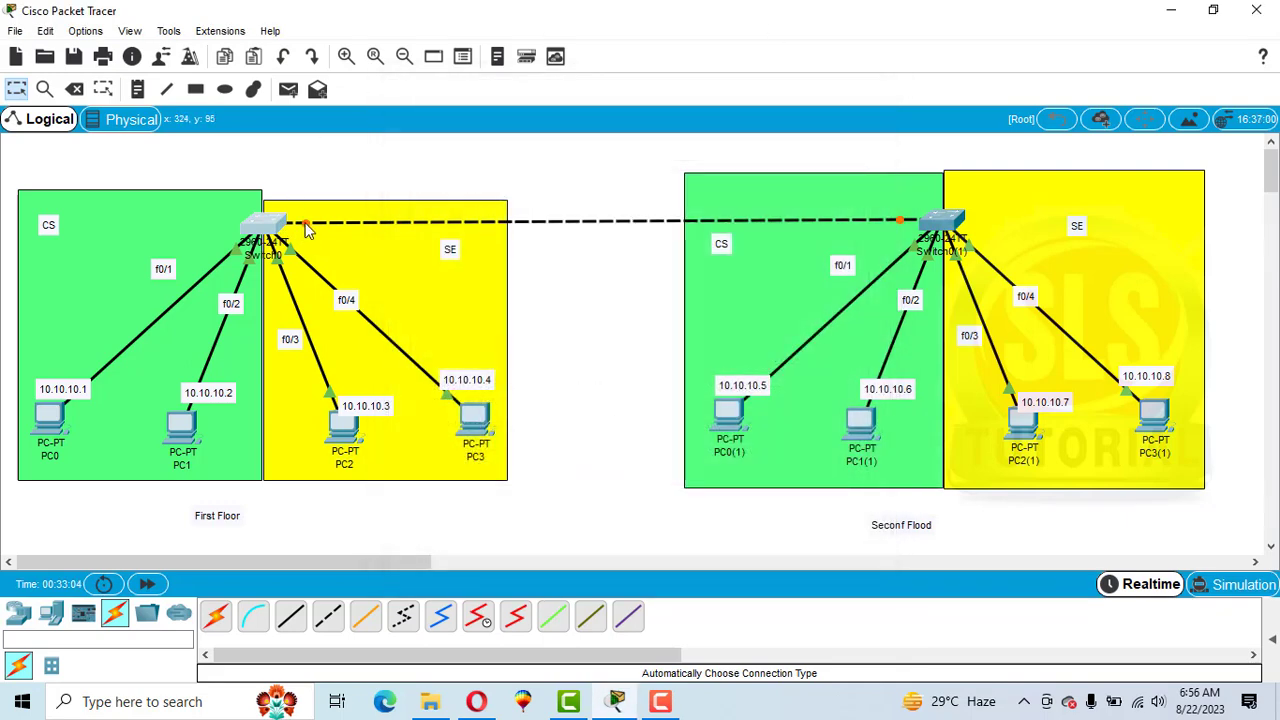
pyautogui.click(265, 222)
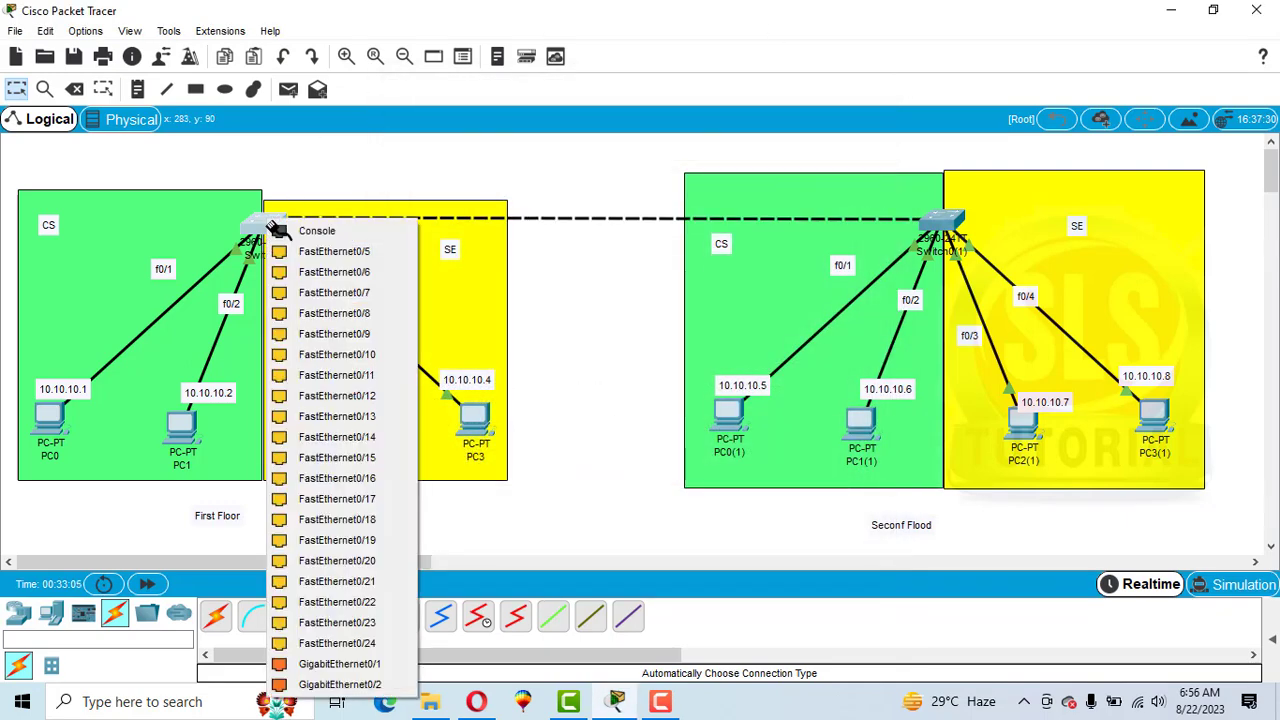
pyautogui.click(319, 258)
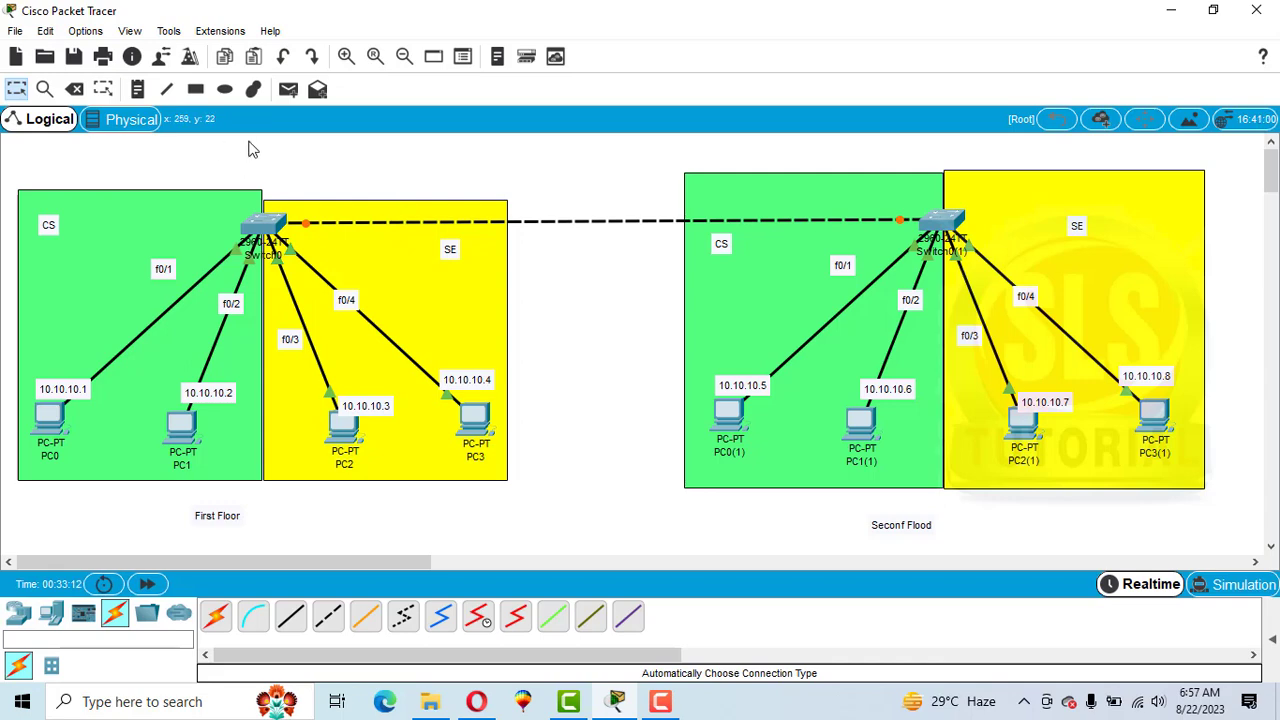
# Add f0/5 notes at both ends of the cable linking Switch0 and Switch0(1).
pyautogui.click(137, 89)
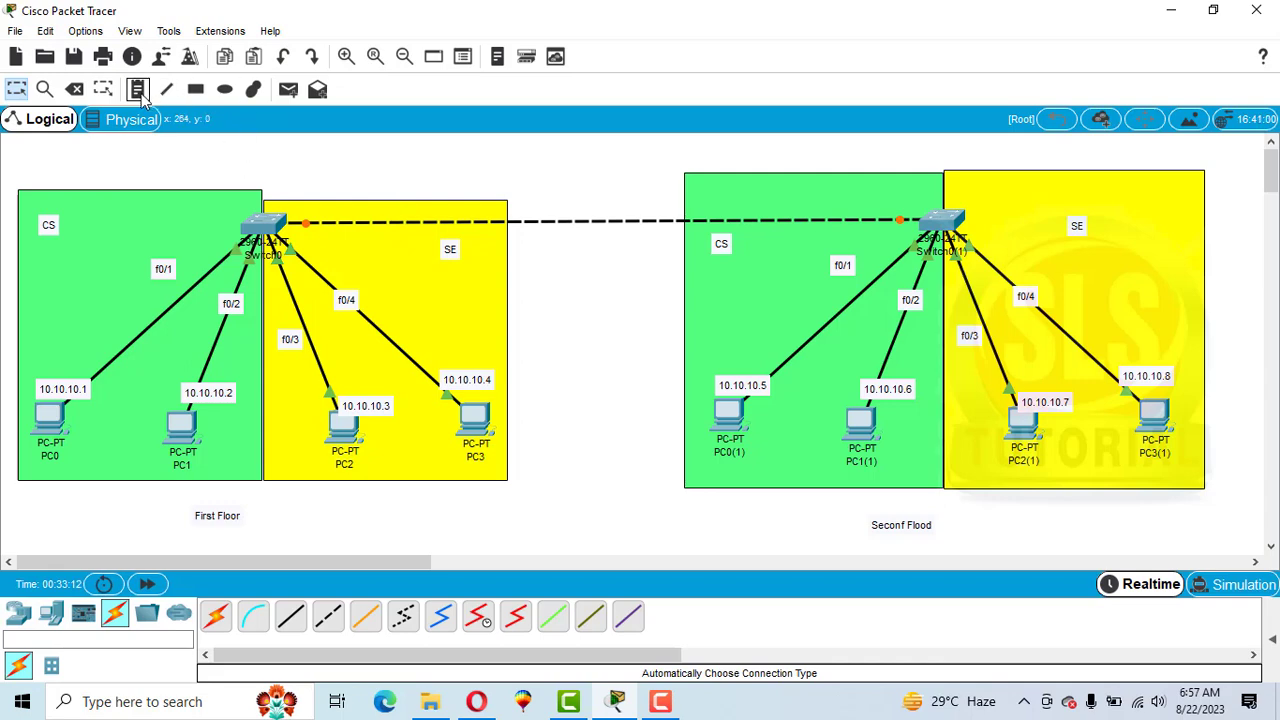
pyautogui.click(299, 206)
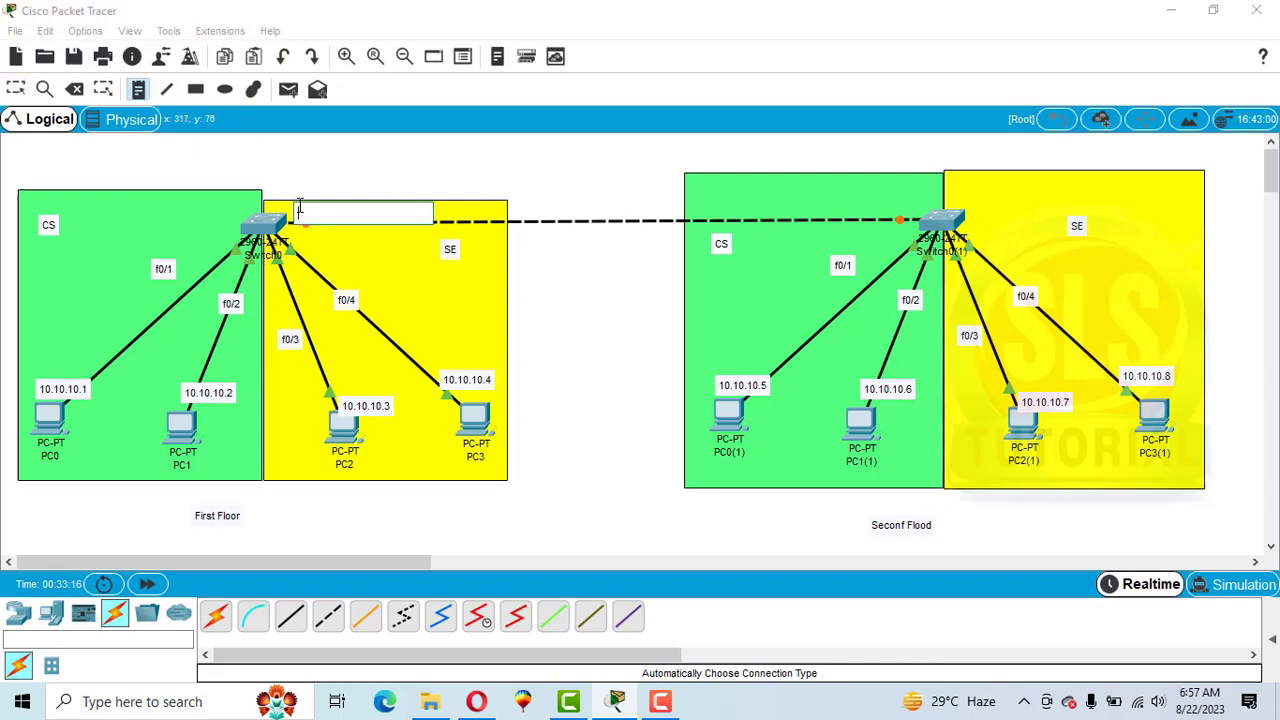
pyautogui.write('f0/5')
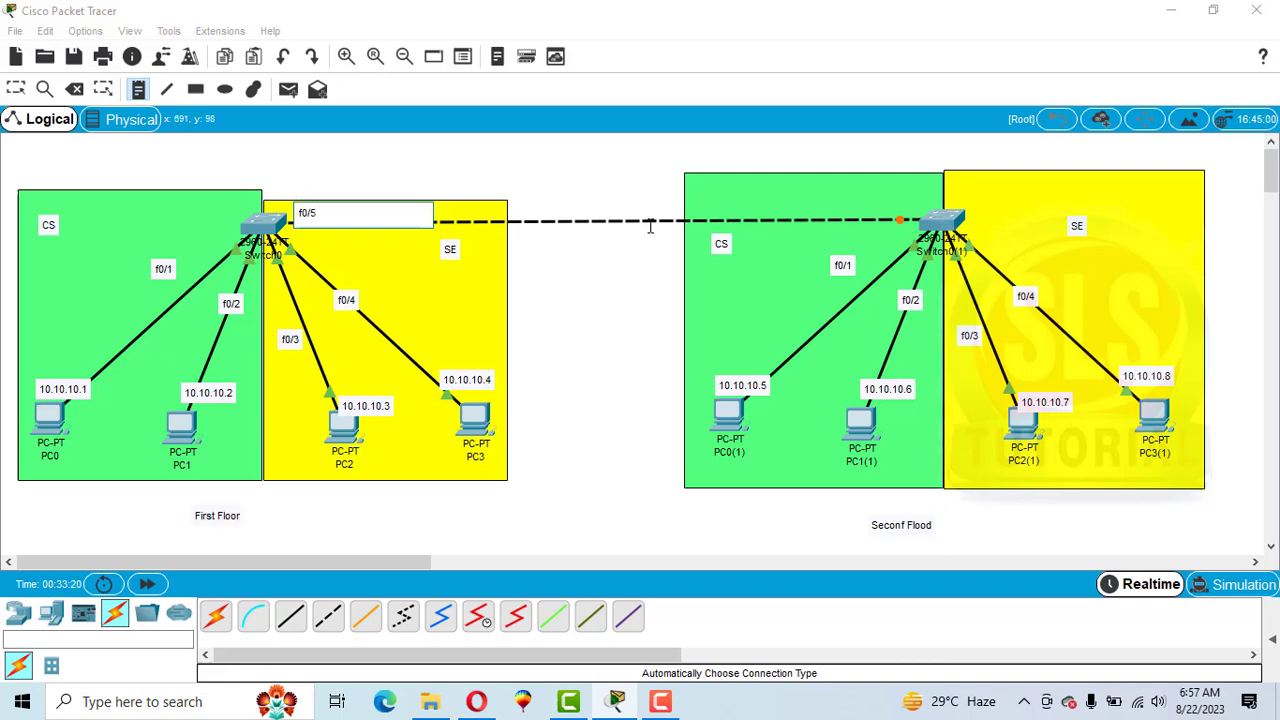
pyautogui.click(872, 209)
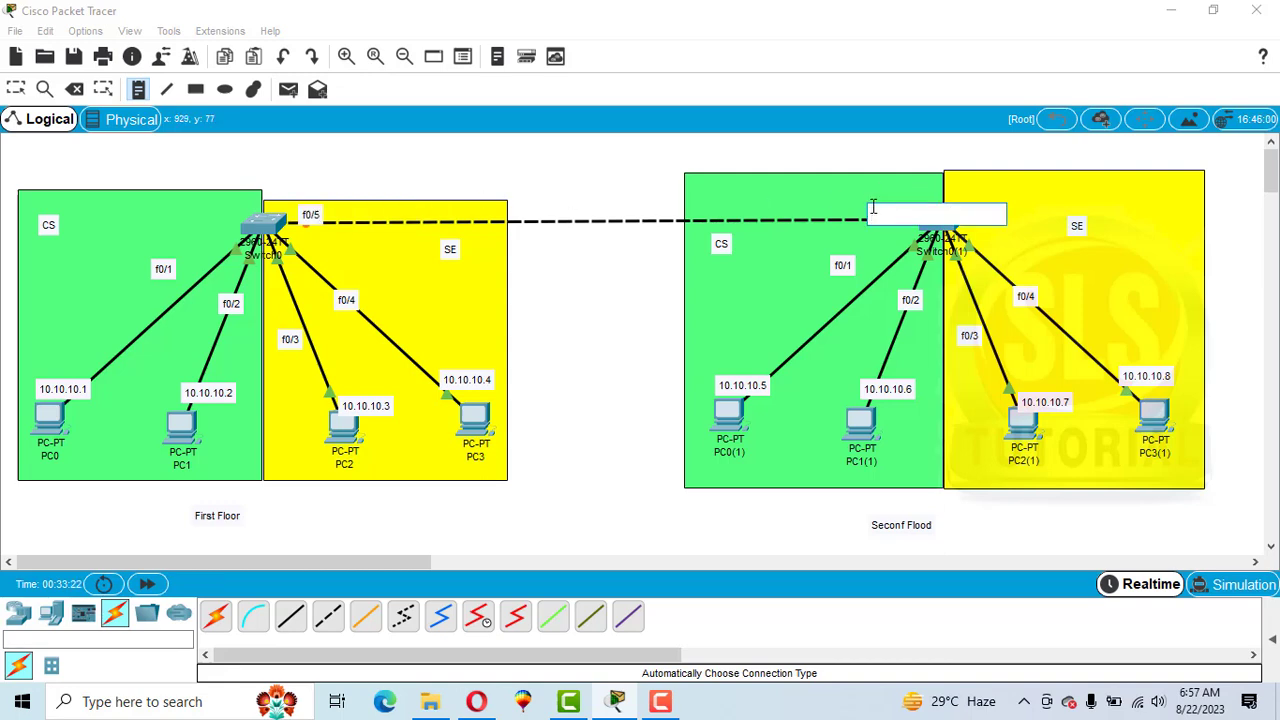
pyautogui.write('f0/5')
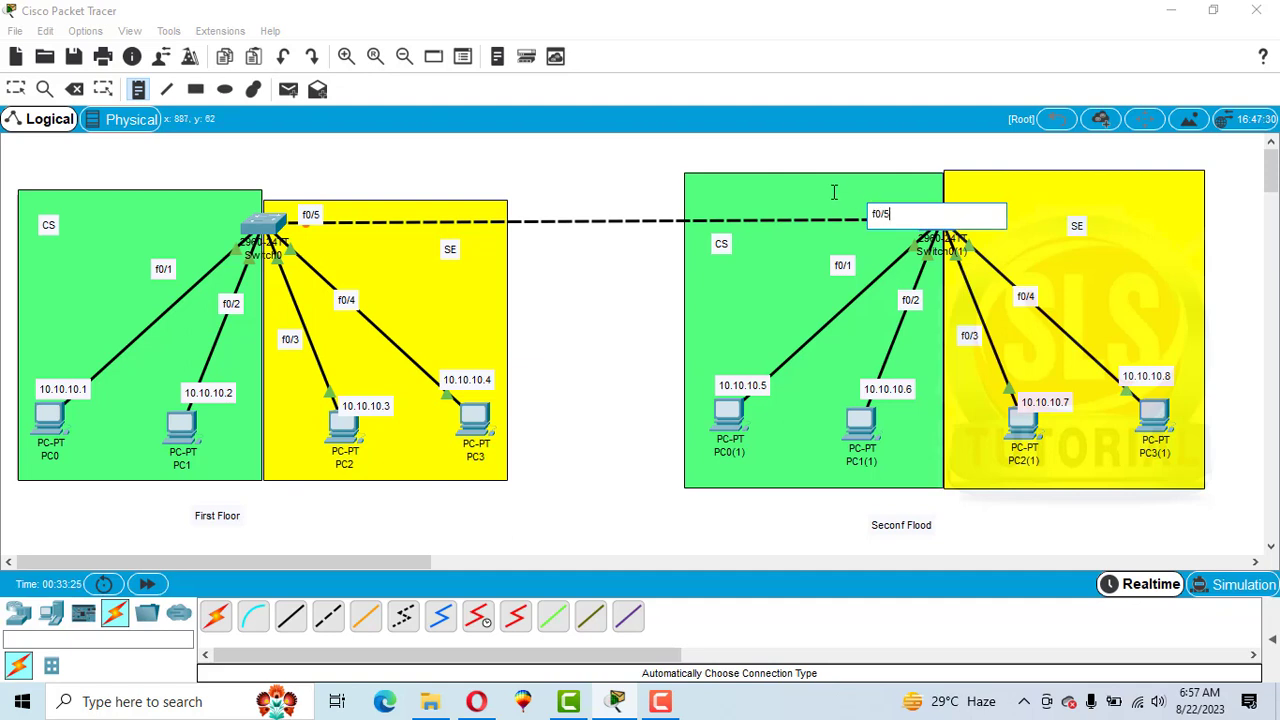
pyautogui.click(833, 196)
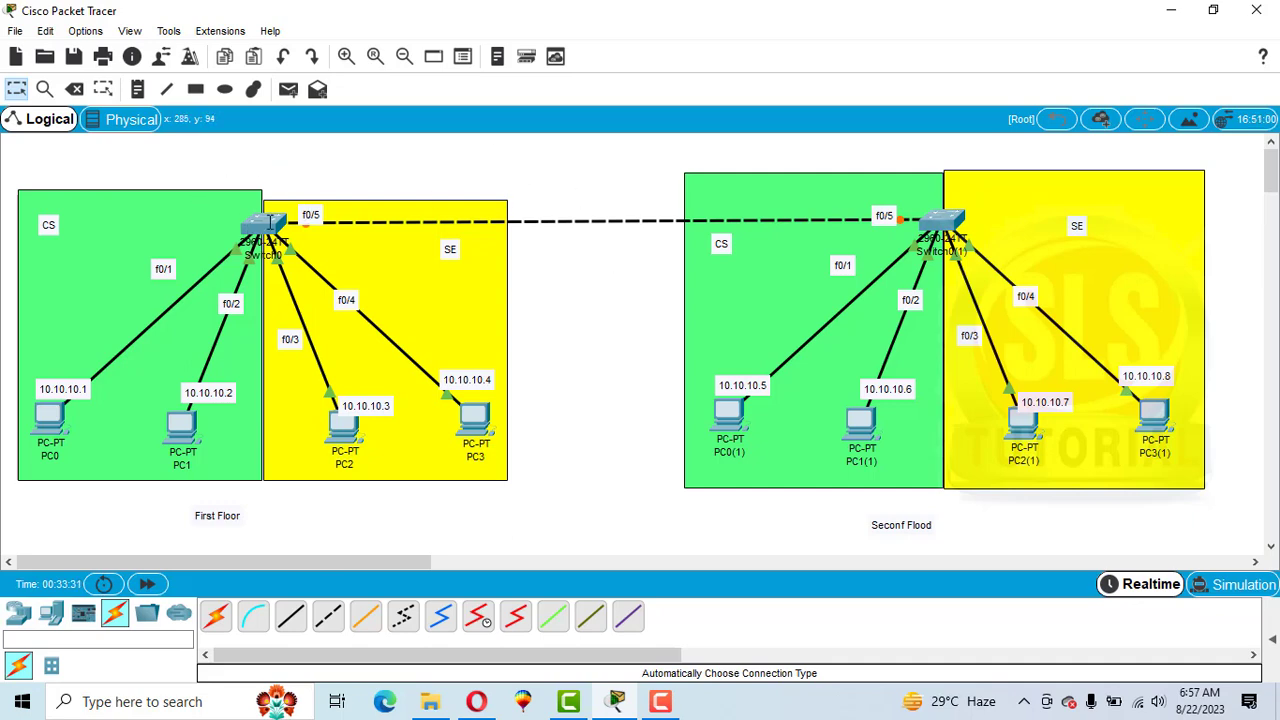
# In Switch0's CLI, enter privileged mode, config t, and interface f0/5 configuration.
pyautogui.click(270, 222)
pyautogui.press('Return')
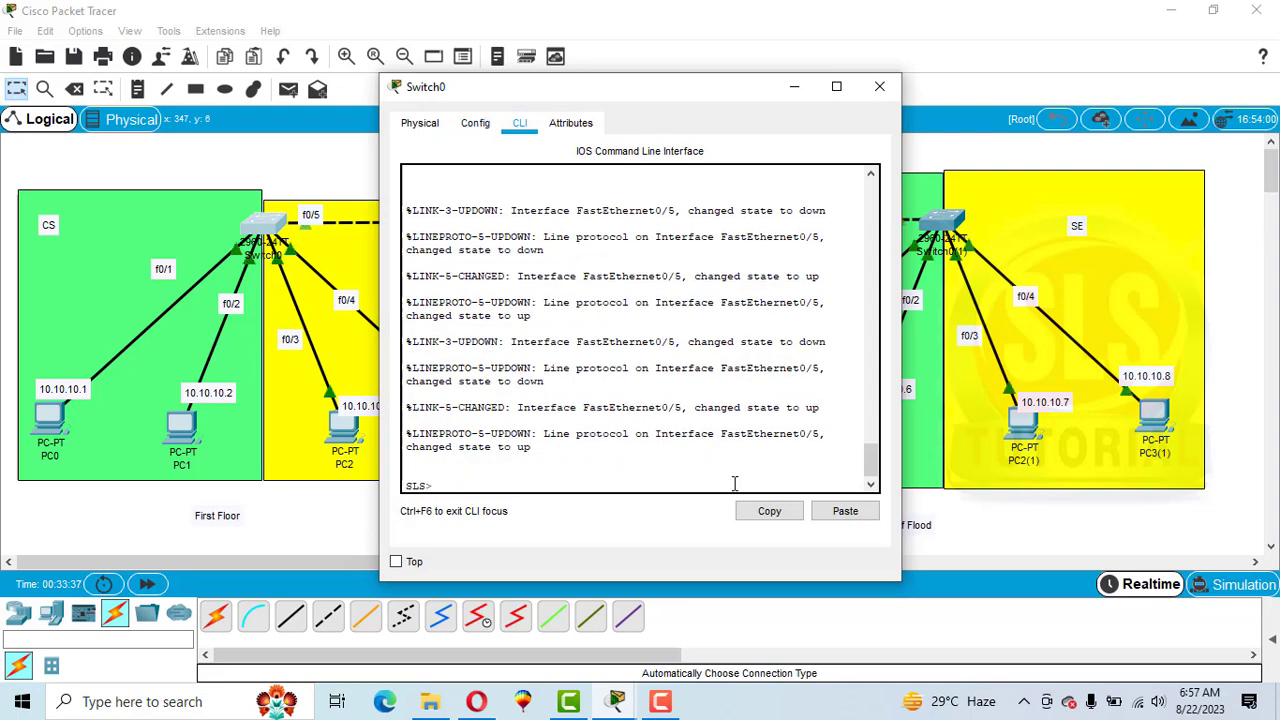
pyautogui.press('Return')
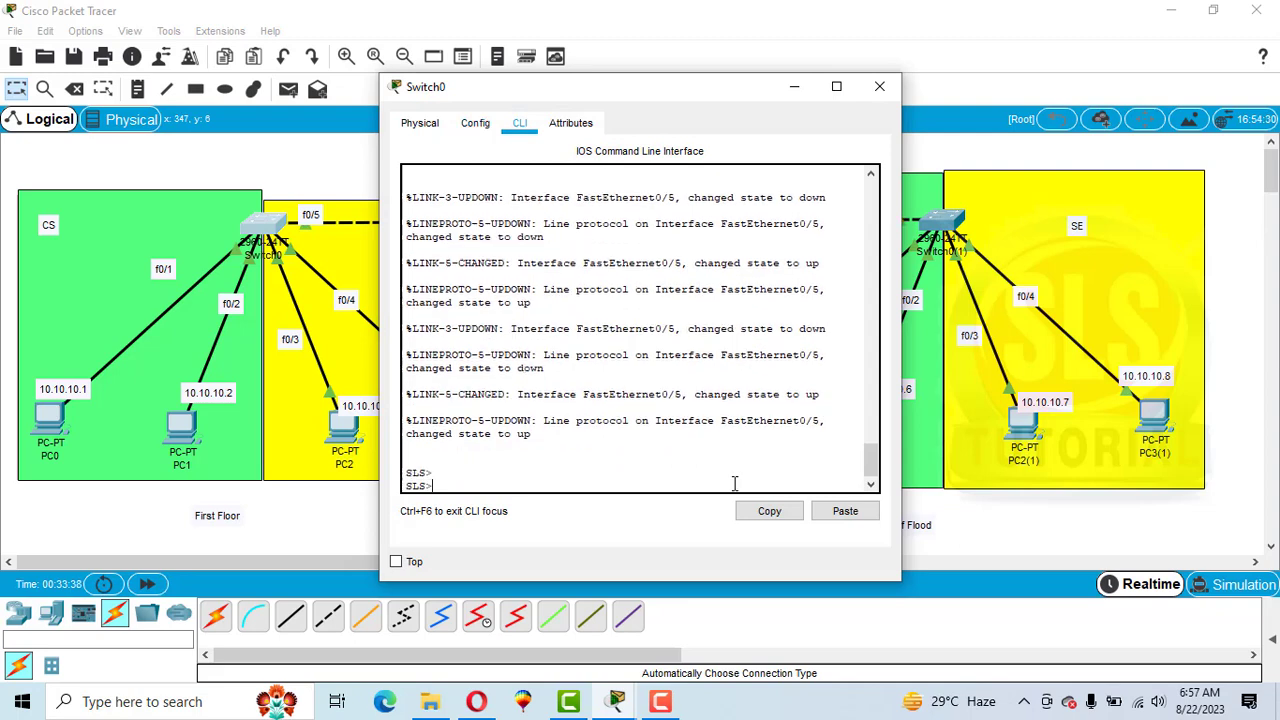
pyautogui.write('en')
pyautogui.press('Return')
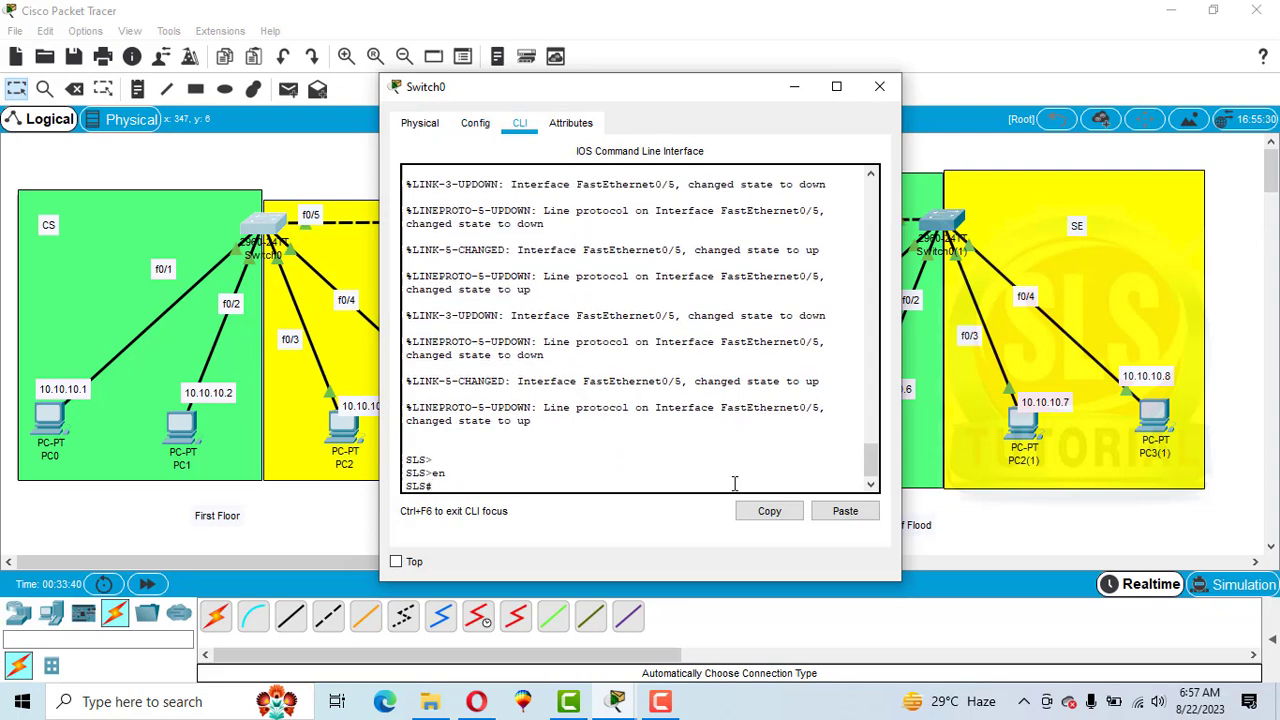
pyautogui.write('config t')
pyautogui.press('Return')
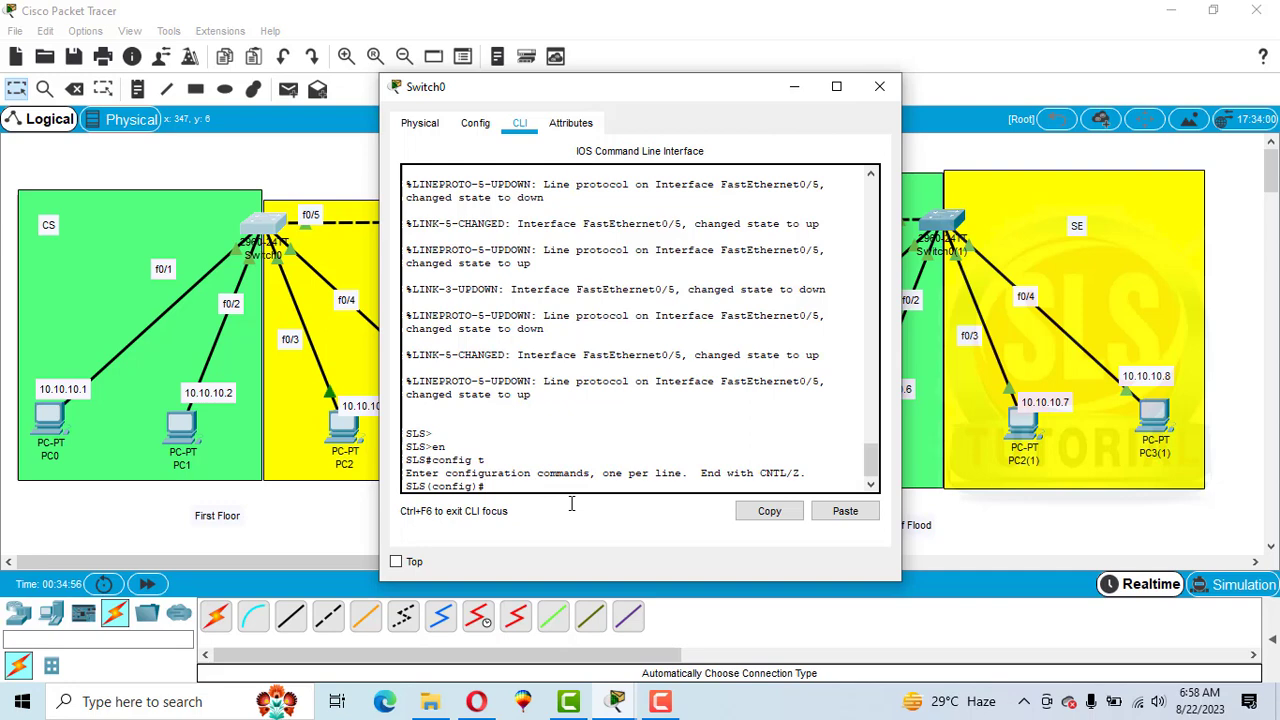
pyautogui.write('int f0/5')
pyautogui.press('Return')
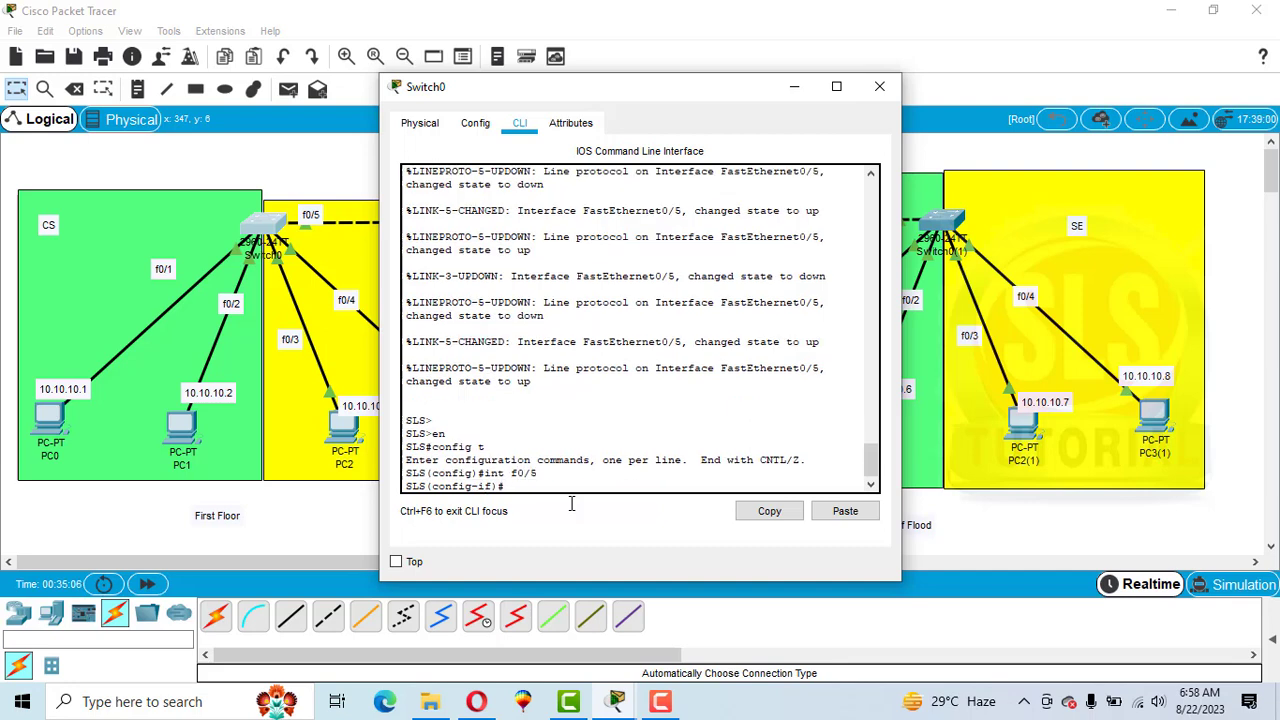
pyautogui.write('switchport mode trunks')
pyautogui.press('Return')
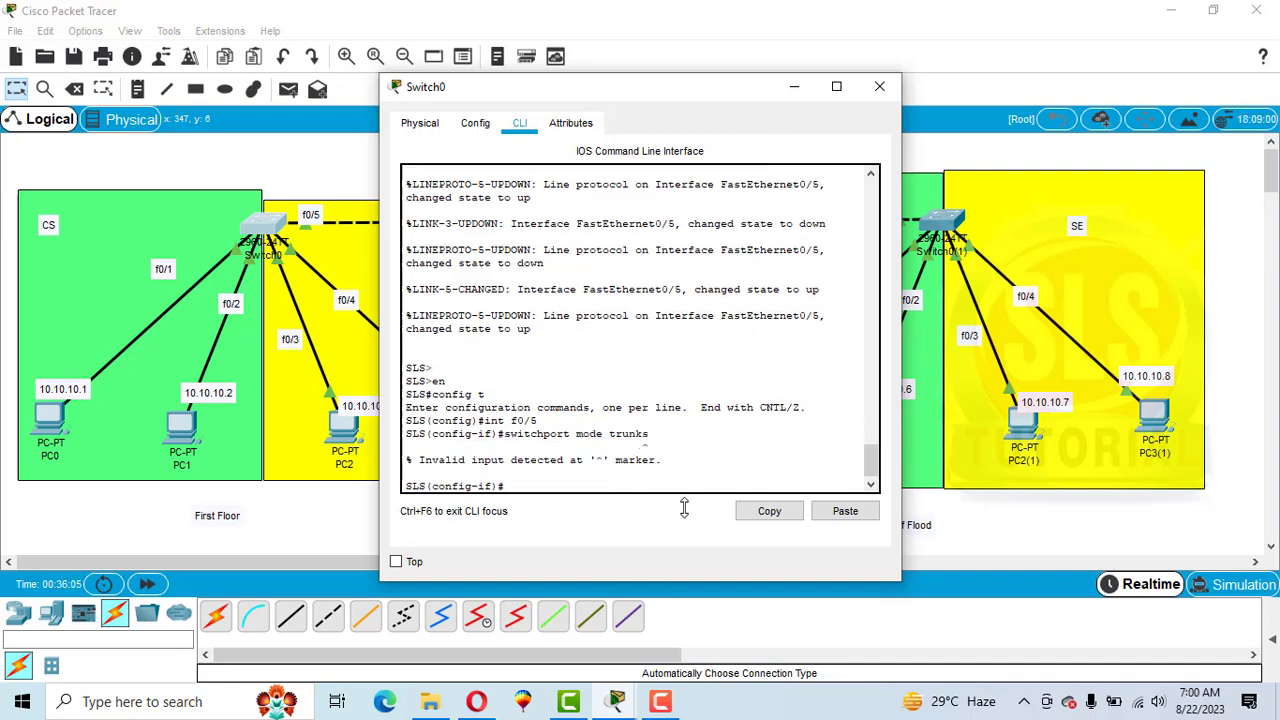
# Set Switch0's f0/5 with switchport mode trunk.
pyautogui.write('switchport mode trunk')
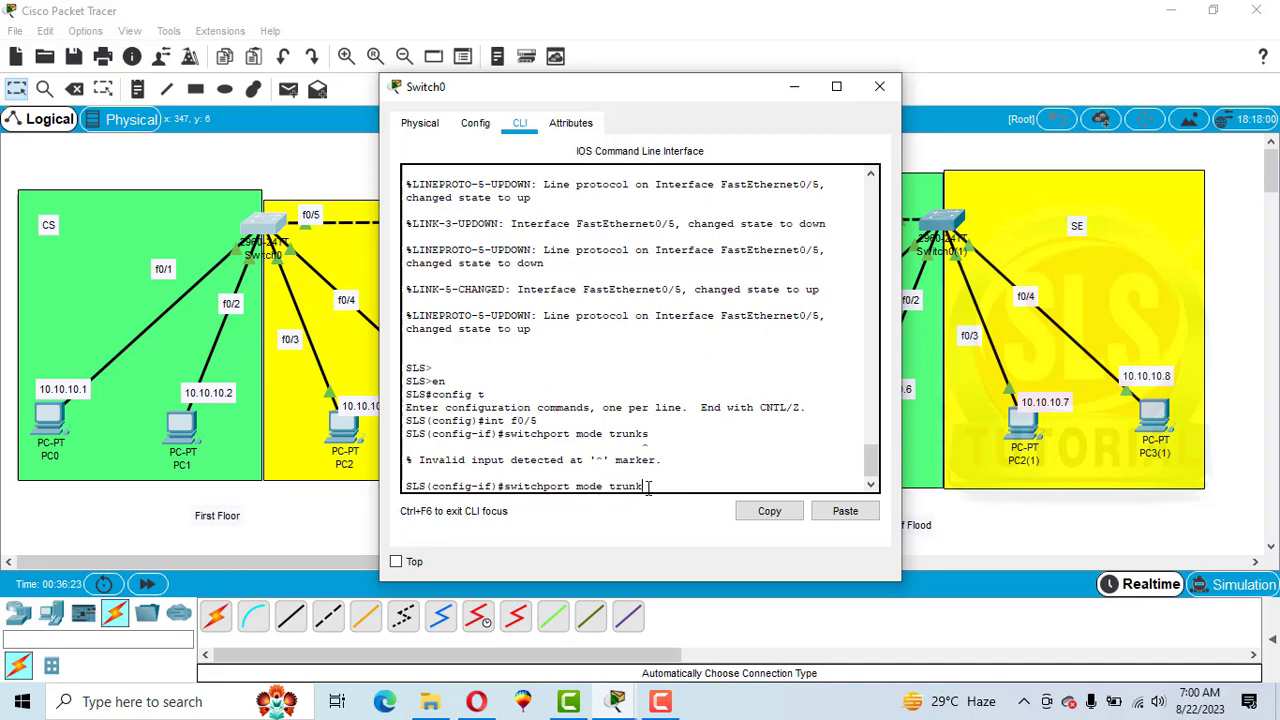
pyautogui.press('Return')
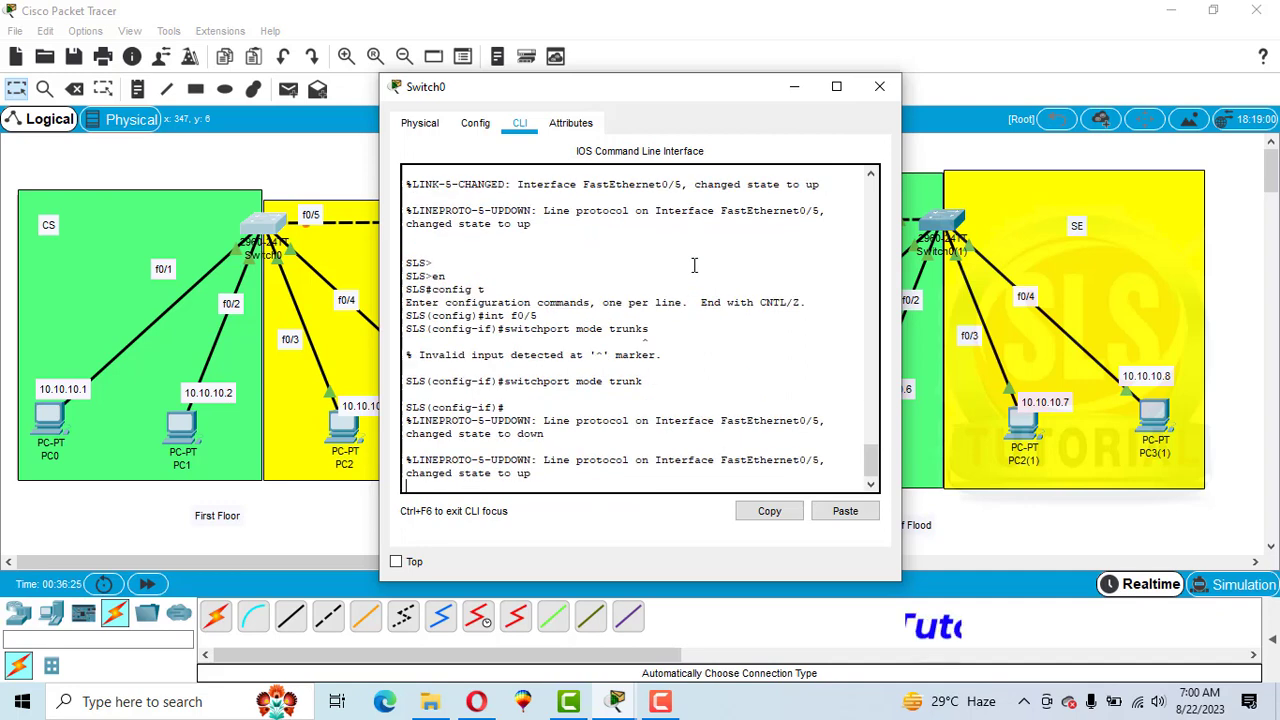
pyautogui.write('e')
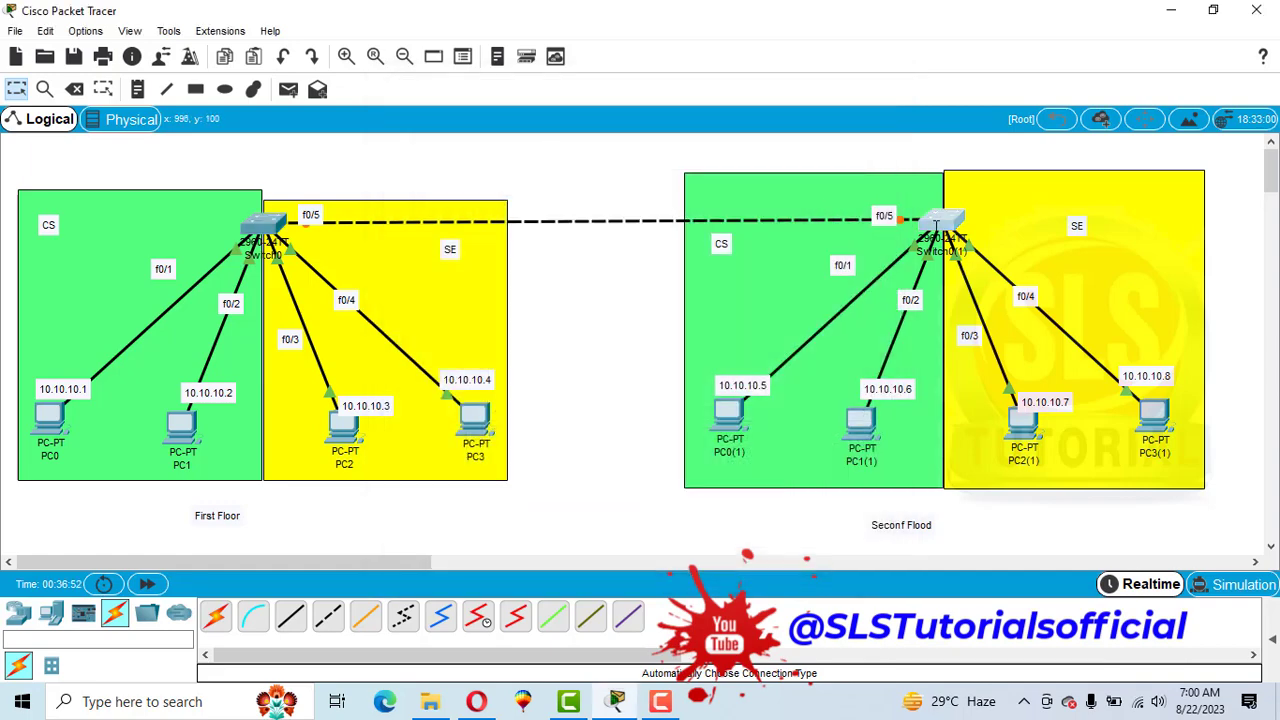
# In Switch0(1)'s CLI, enter privileged mode, config t, and interface f0/5 configuration.
pyautogui.click(915, 230)
pyautogui.click(520, 122)
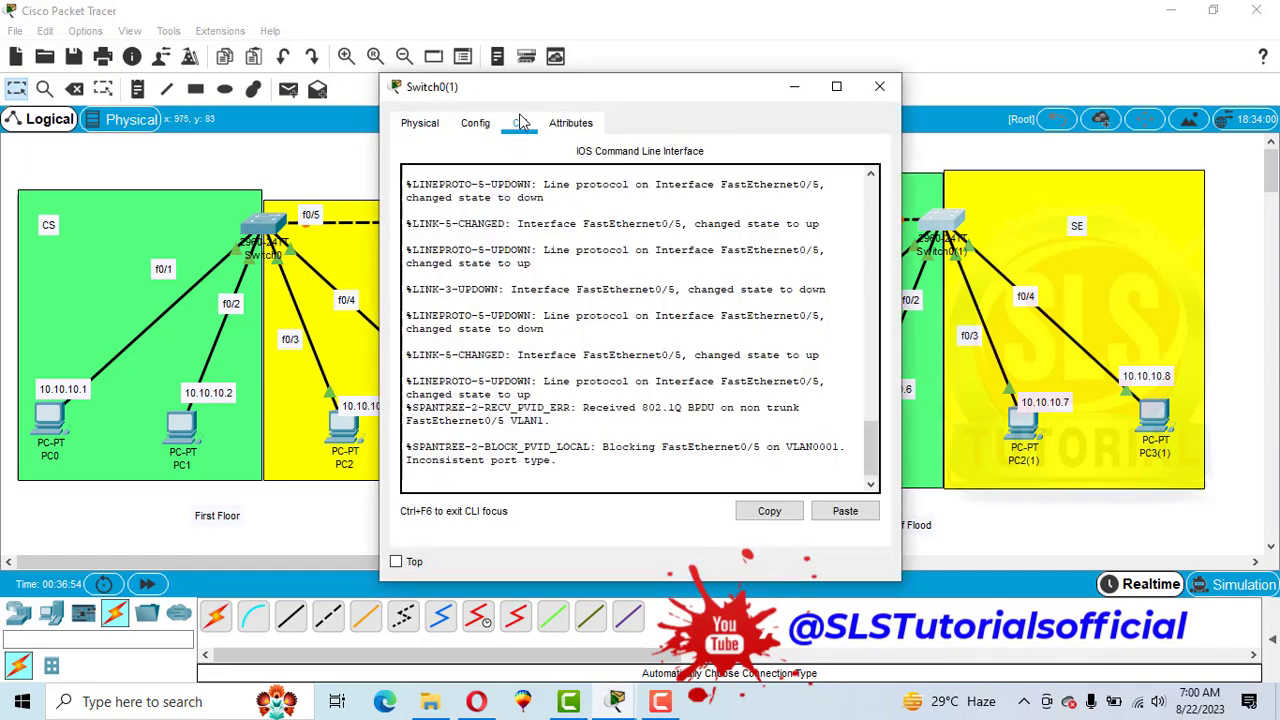
pyautogui.press('Return')
pyautogui.write('en')
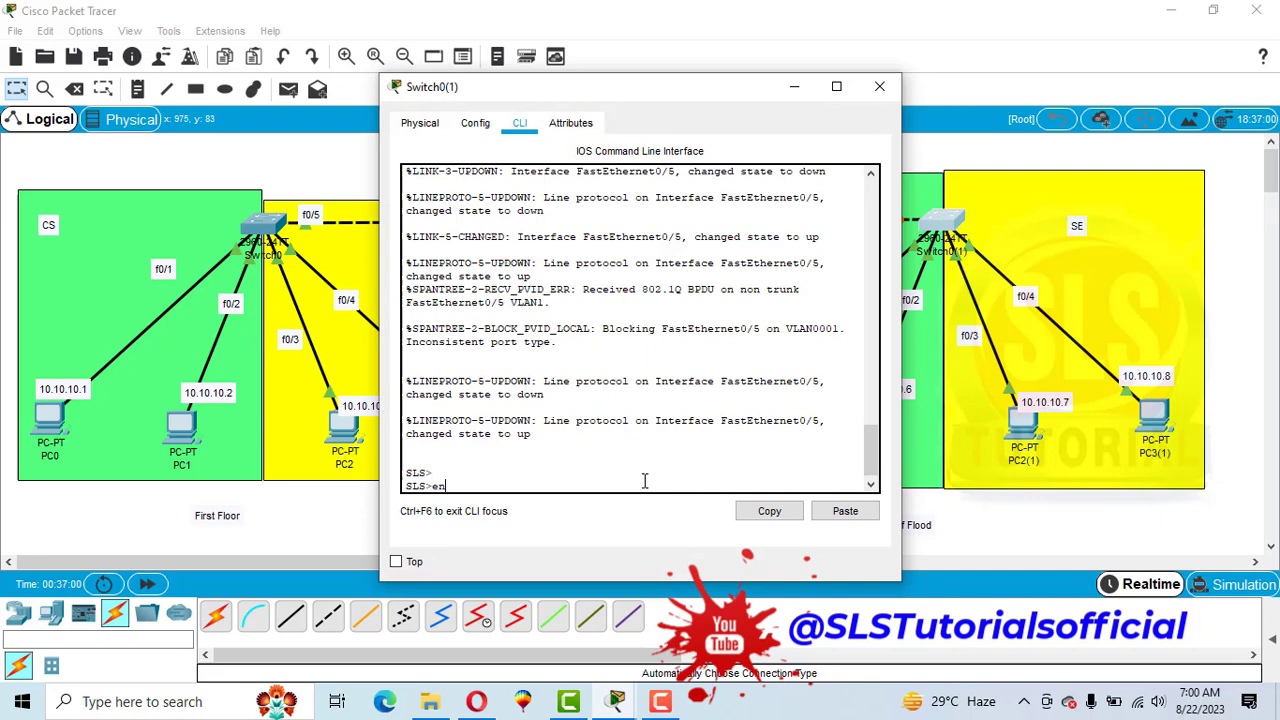
pyautogui.press('Return')
pyautogui.write('con')
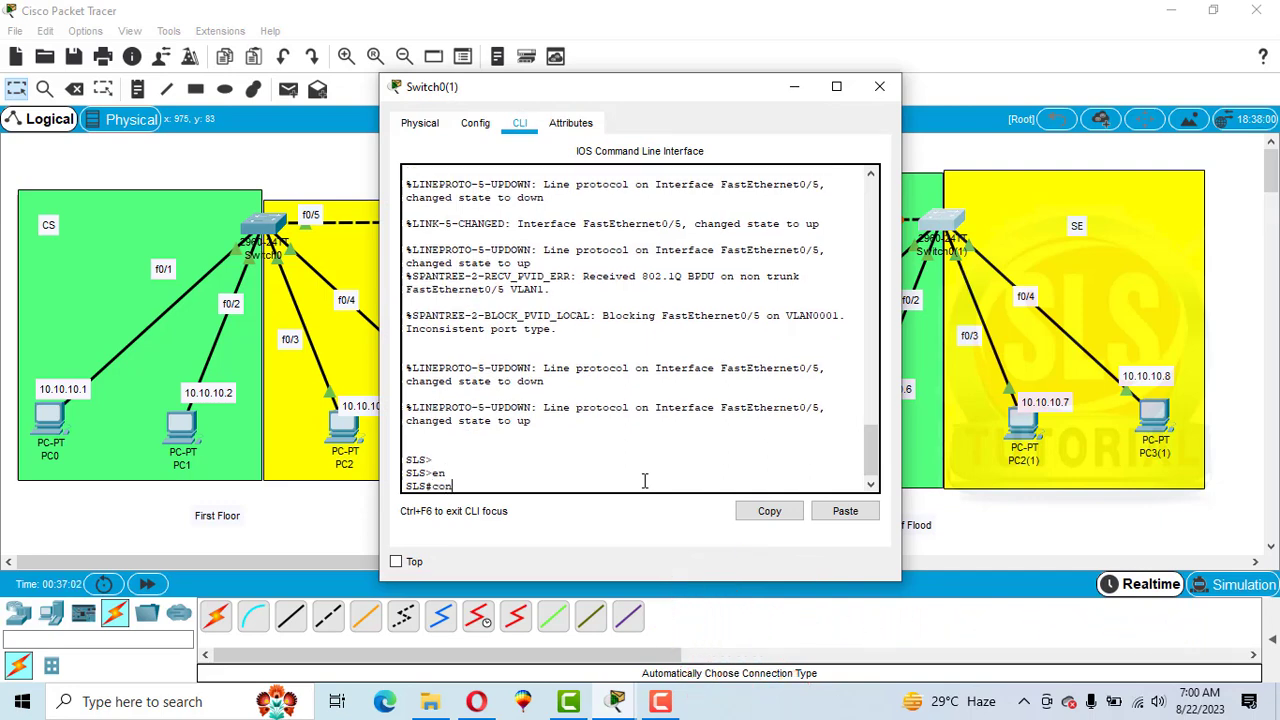
pyautogui.write('fig t')
pyautogui.press('Return')
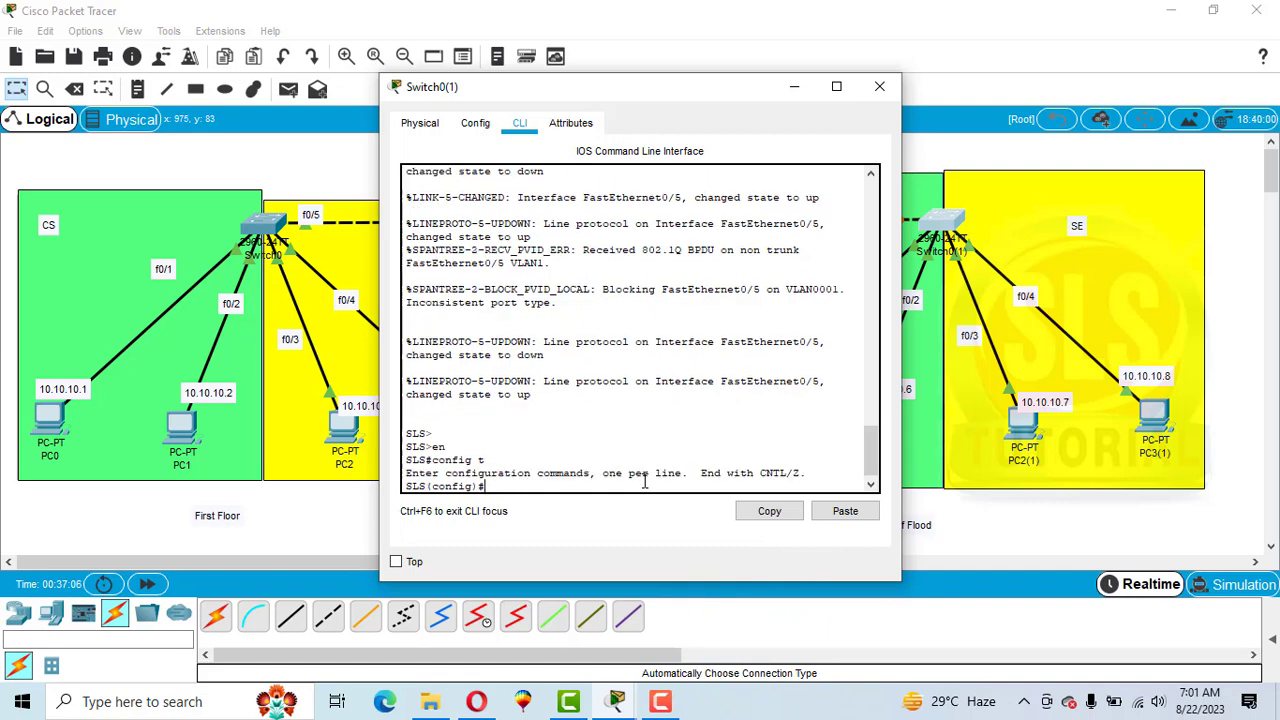
pyautogui.write('int f0/5')
pyautogui.press('Return')
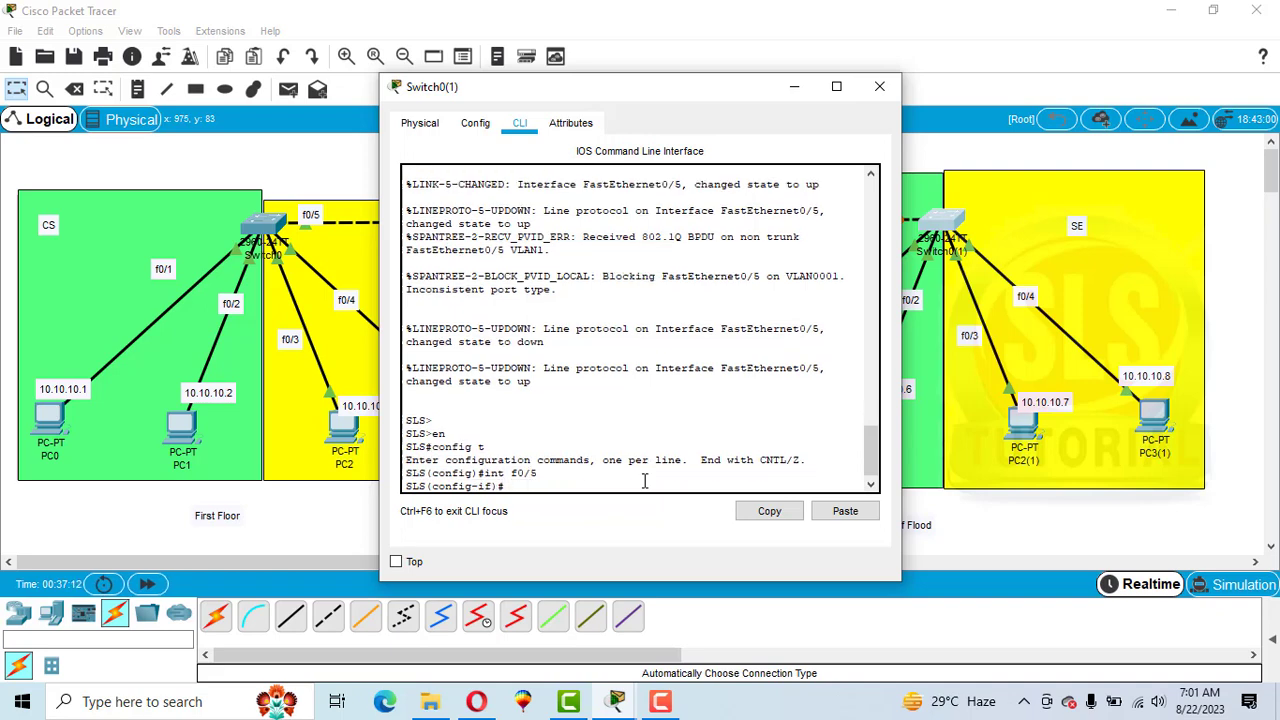
# Set Switch0(1)'s f0/5 with switchport mode trunk, leave configuration mode, and close the switch window.
pyautogui.write('switchport mode ')
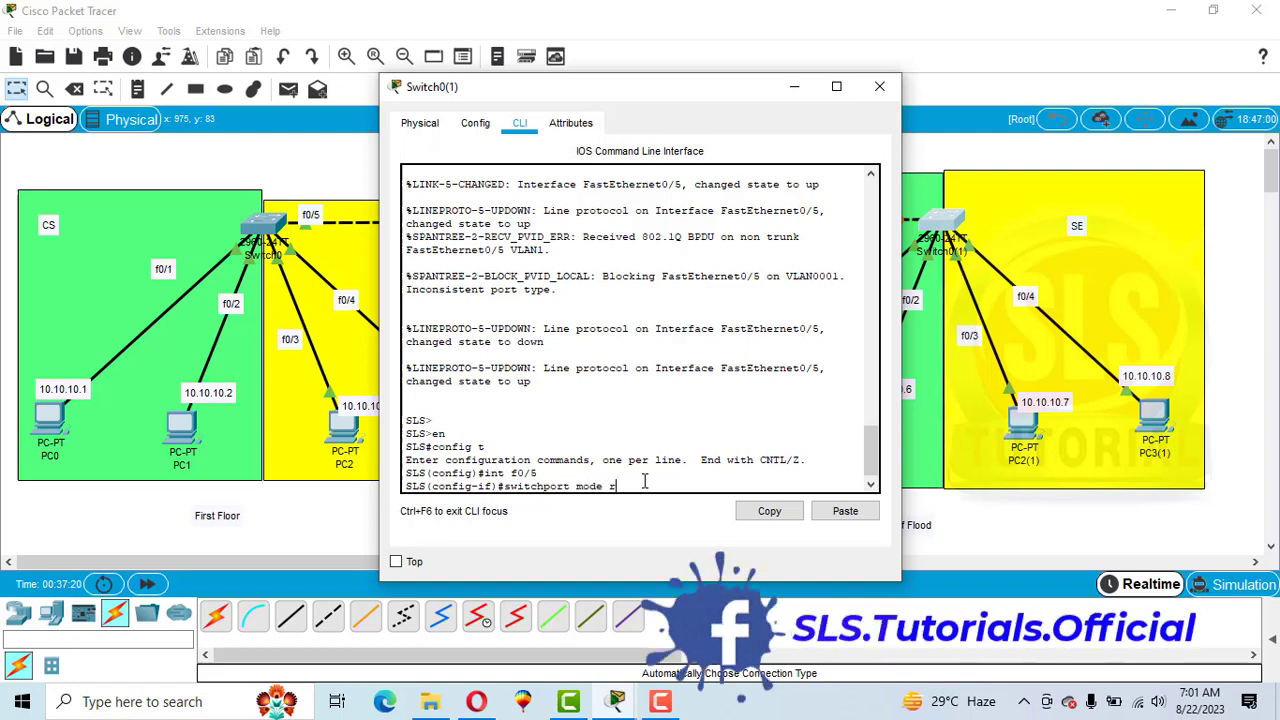
pyautogui.write('trunk')
pyautogui.press('Return')
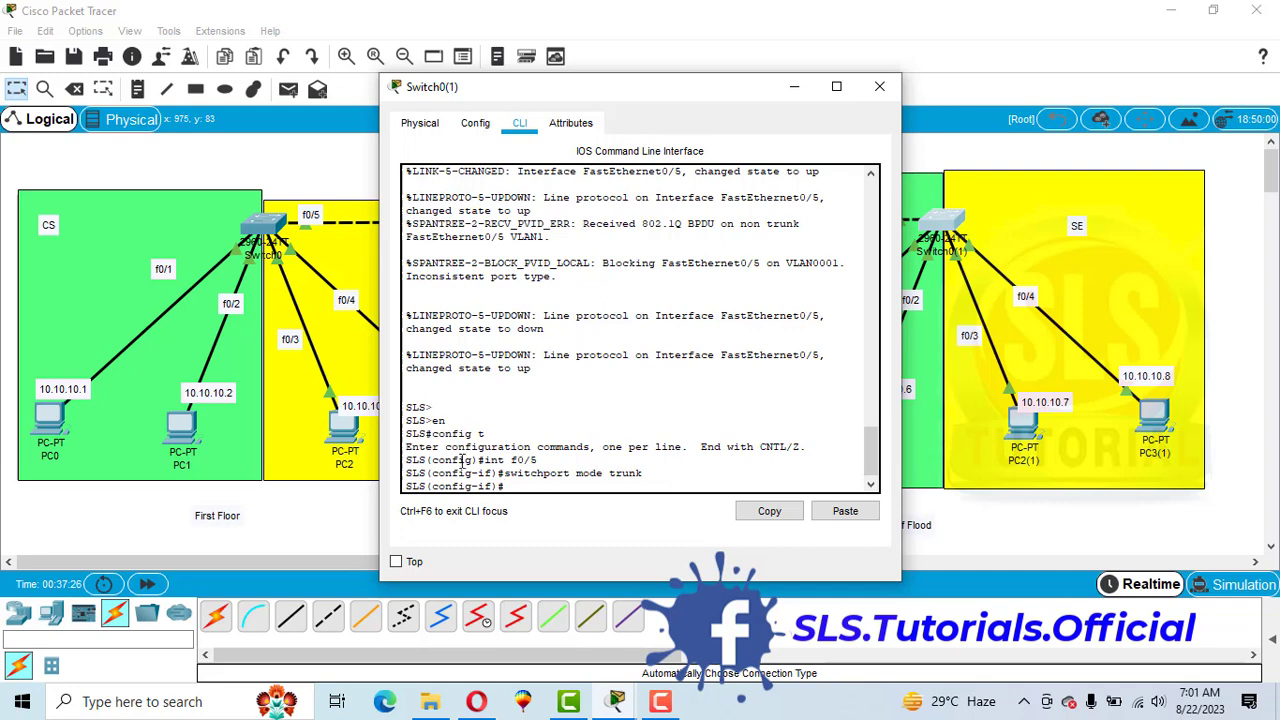
pyautogui.write('end')
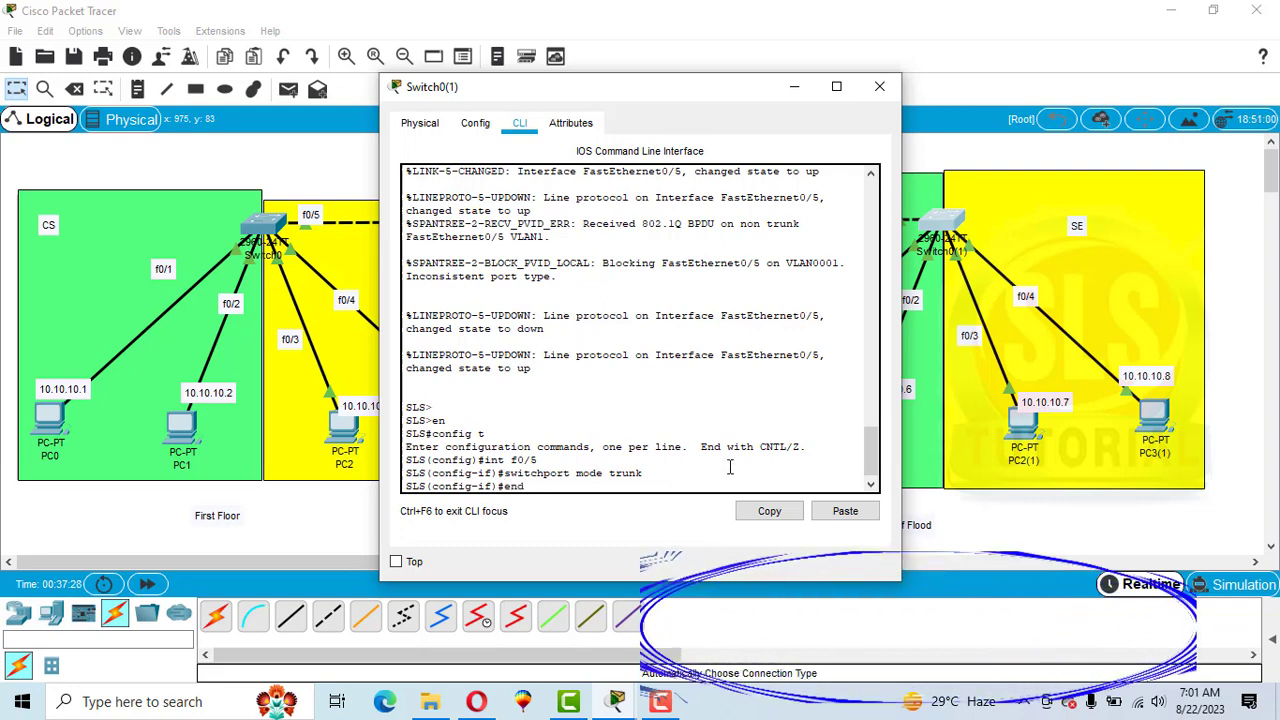
pyautogui.press('Return')
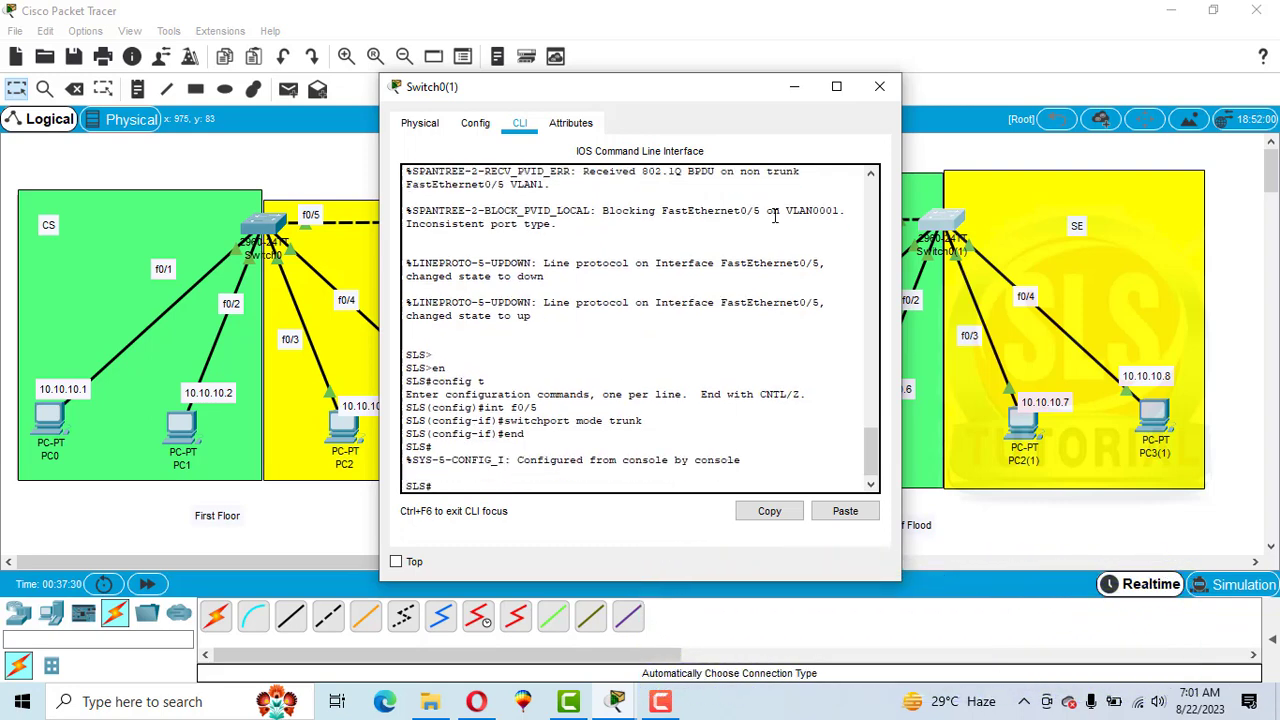
pyautogui.click(880, 86)
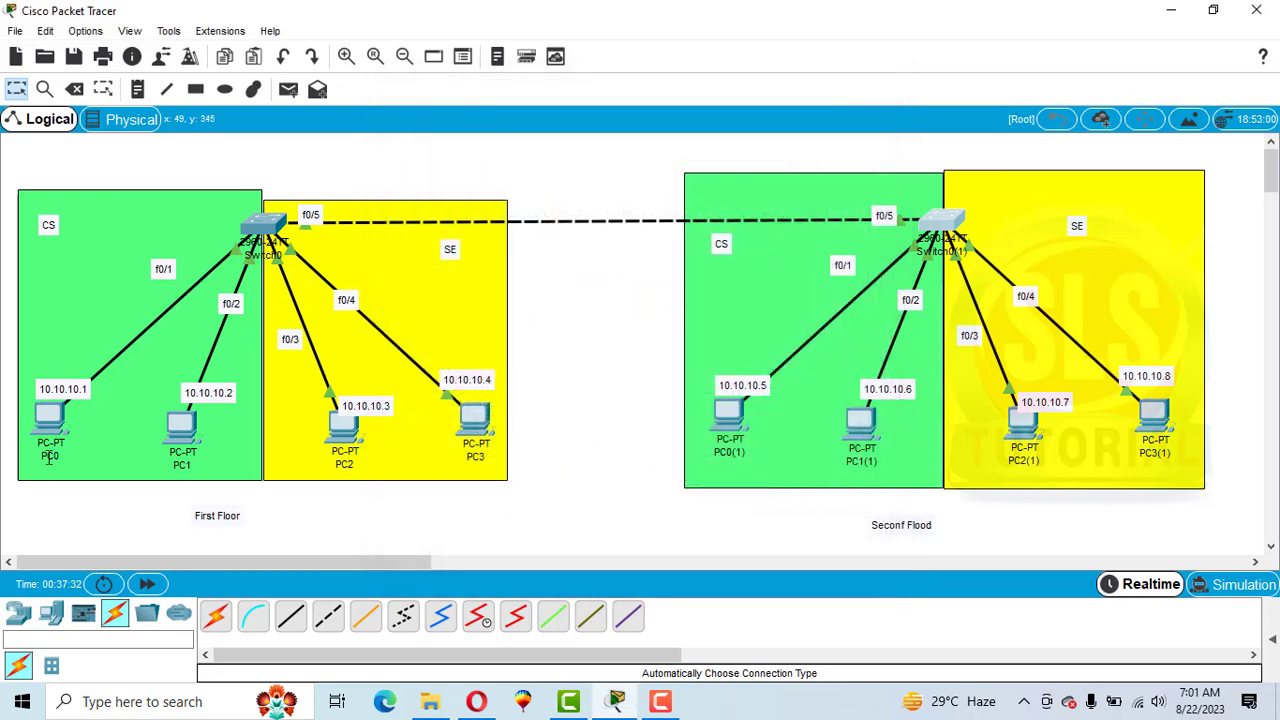
# Open PC0's Command Prompt and rerun the ping to 10.10.10.5.
pyautogui.click(46, 421)
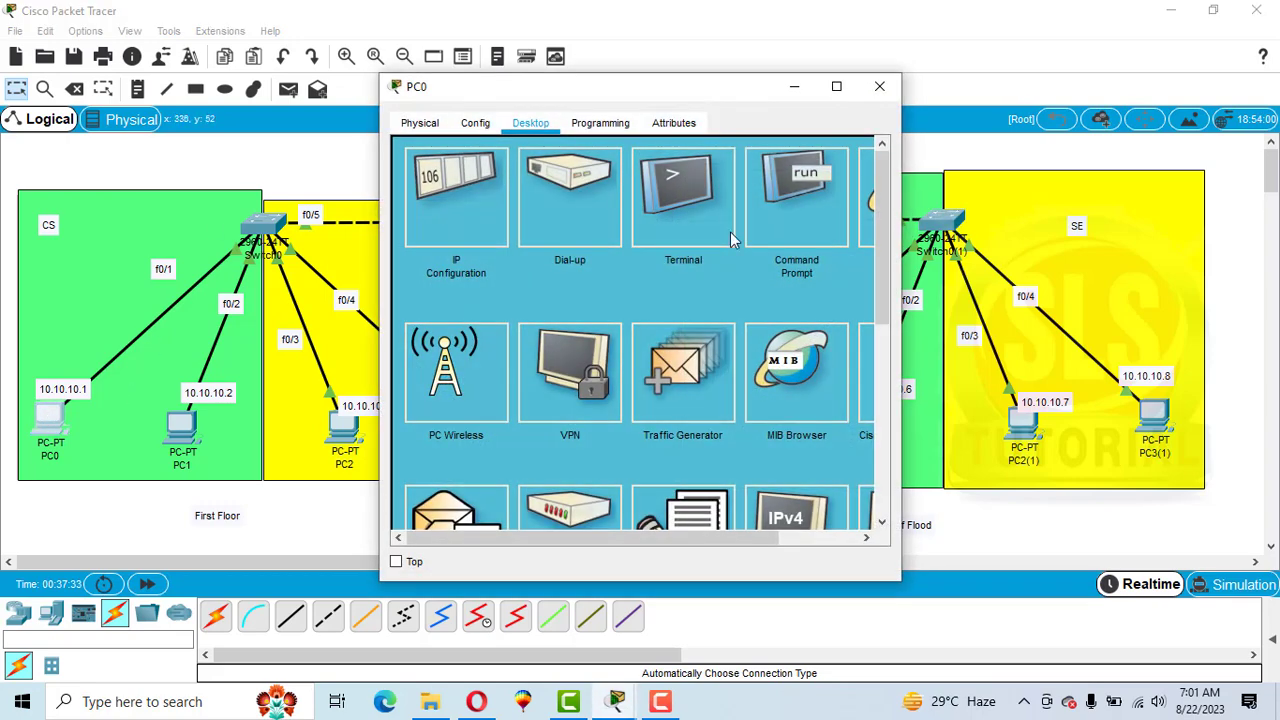
pyautogui.click(797, 210)
pyautogui.press('Up')
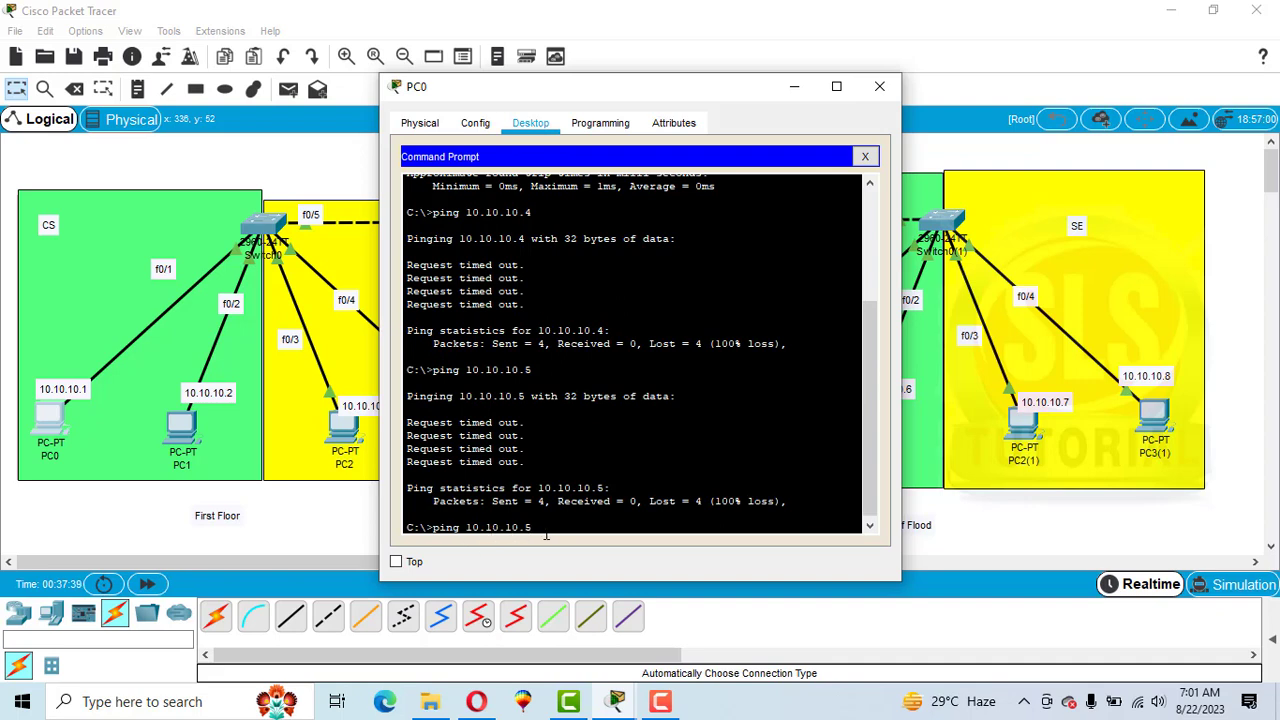
pyautogui.press('Return')
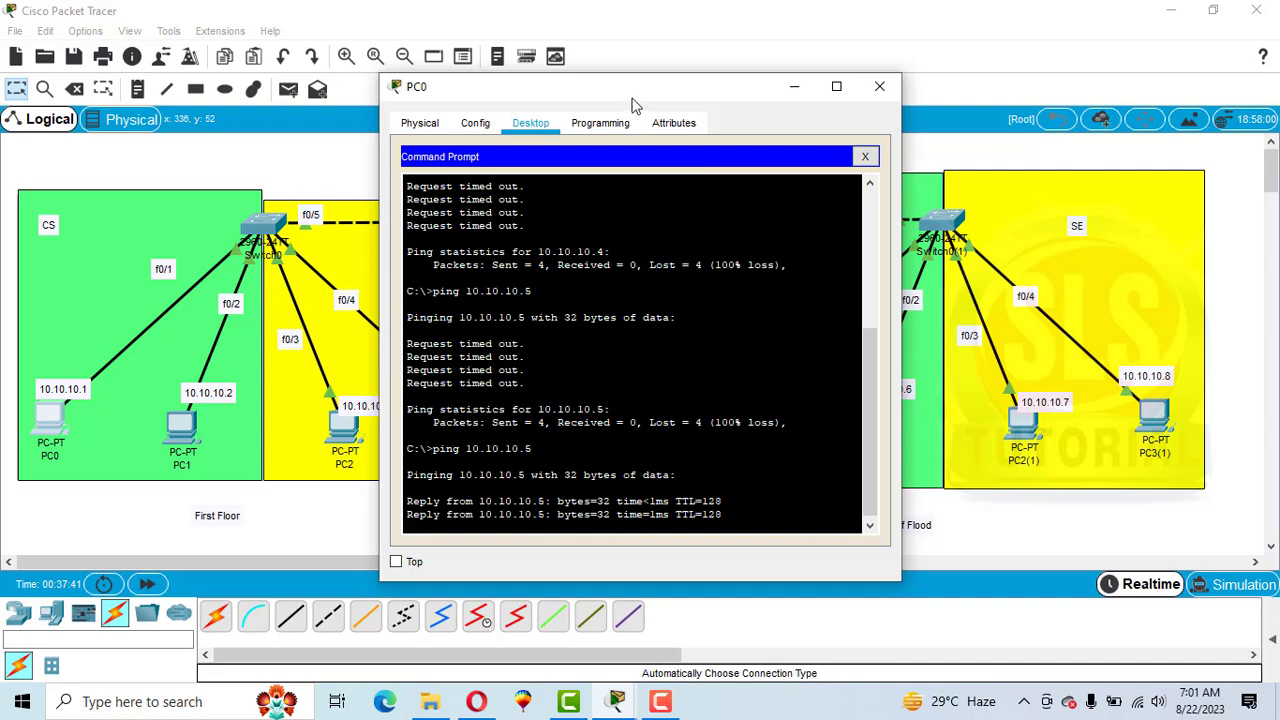
# Ping 10.10.10.7 from PC0's Command Prompt, then close PC0's window.
pyautogui.moveTo(622, 97); pyautogui.dragTo(480, 75)
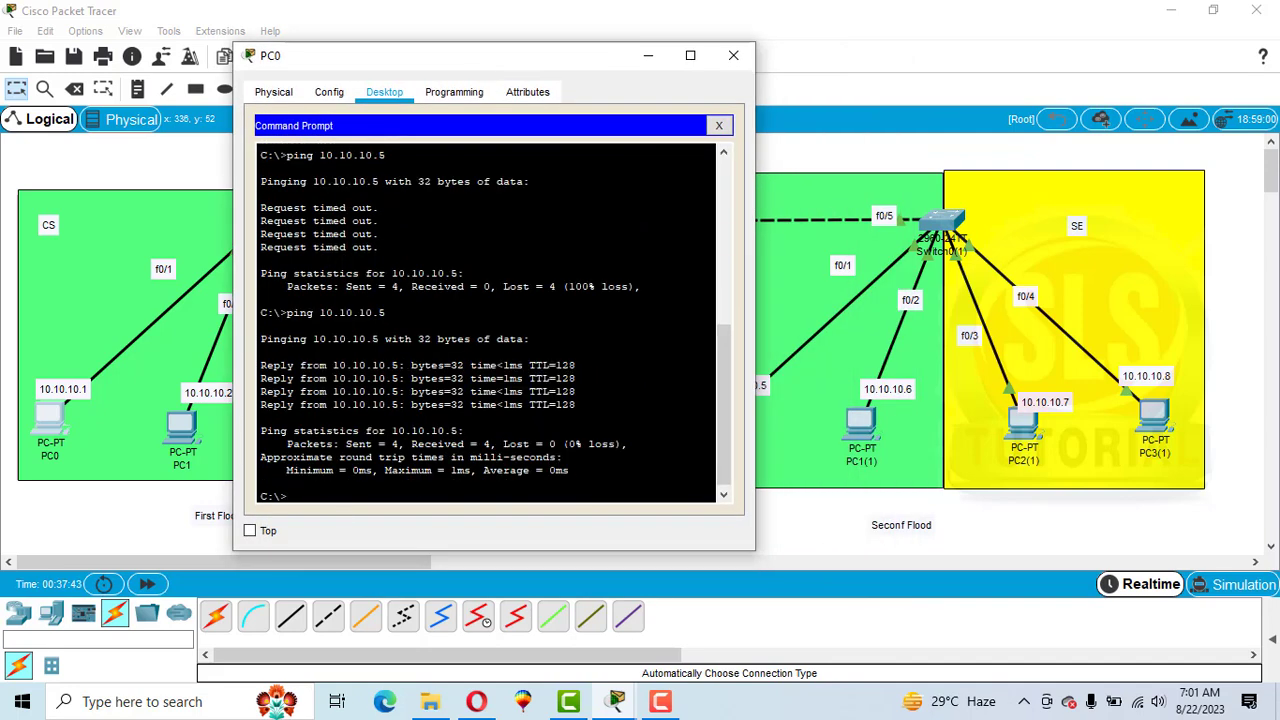
pyautogui.moveTo(491, 63); pyautogui.dragTo(434, 55)
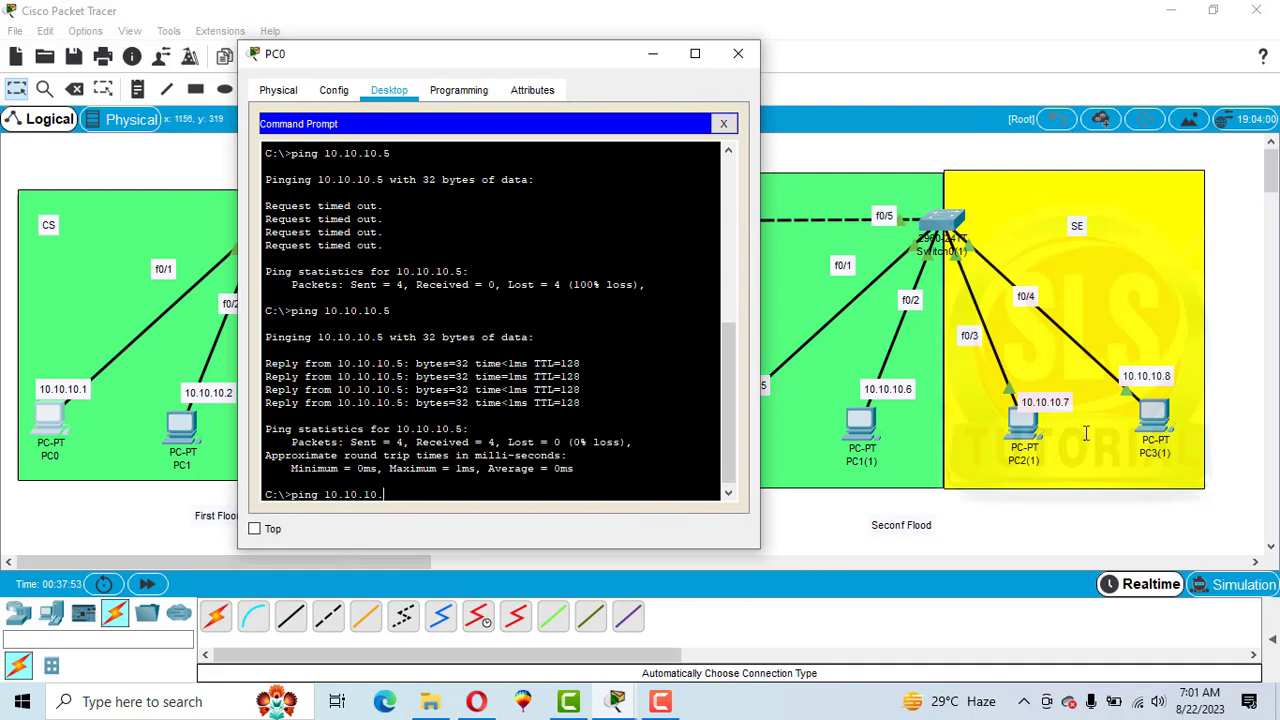
pyautogui.press('Return')
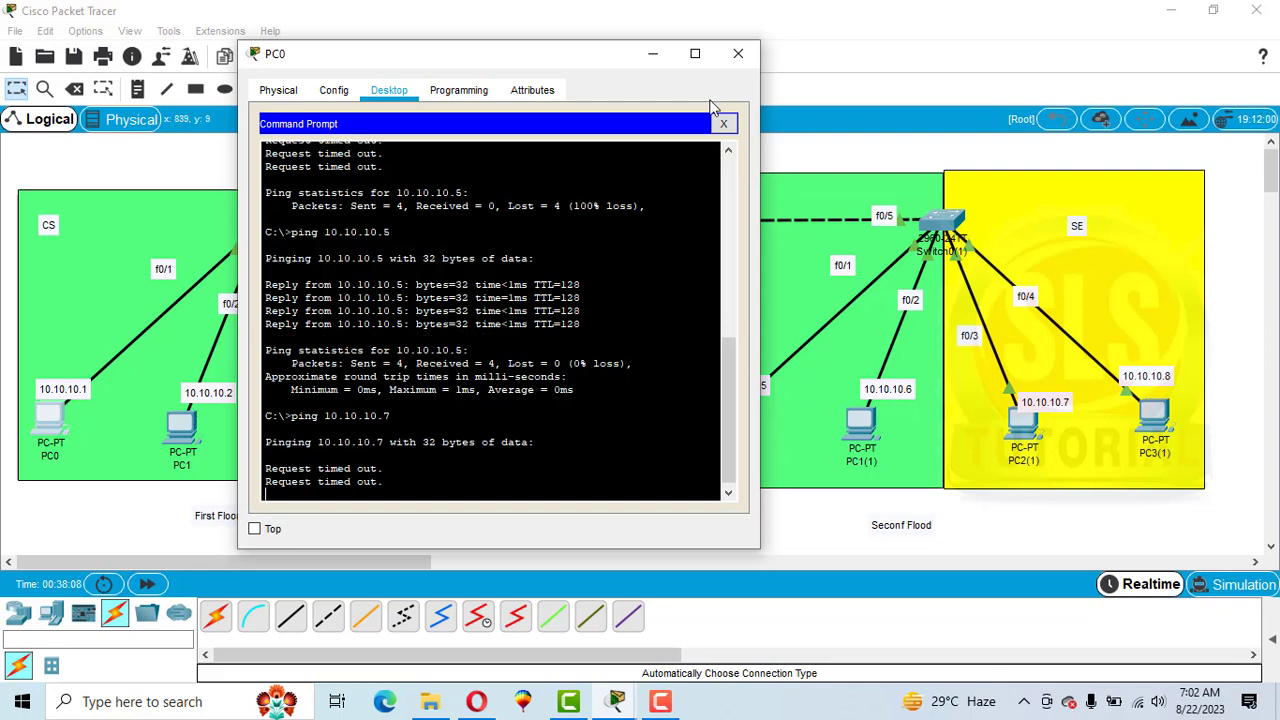
pyautogui.click(739, 55)
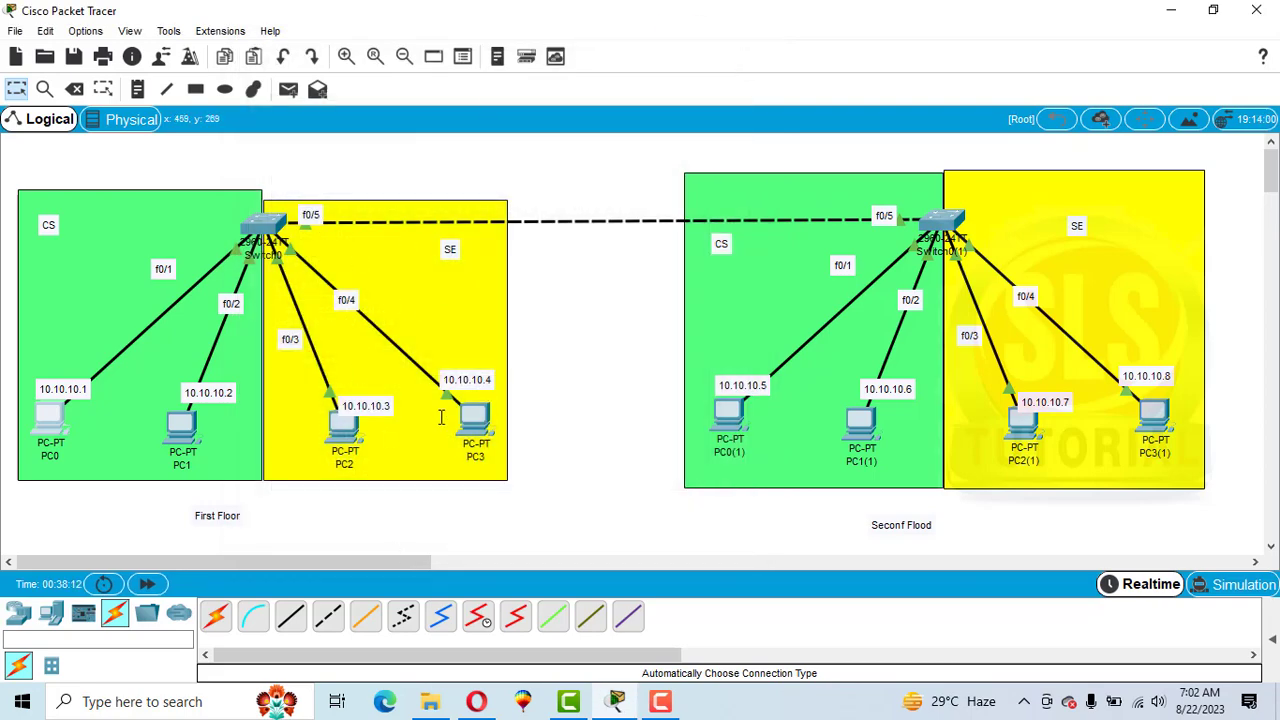
# Open PC3's Command Prompt and ping 10.10.10.8.
pyautogui.click(474, 428)
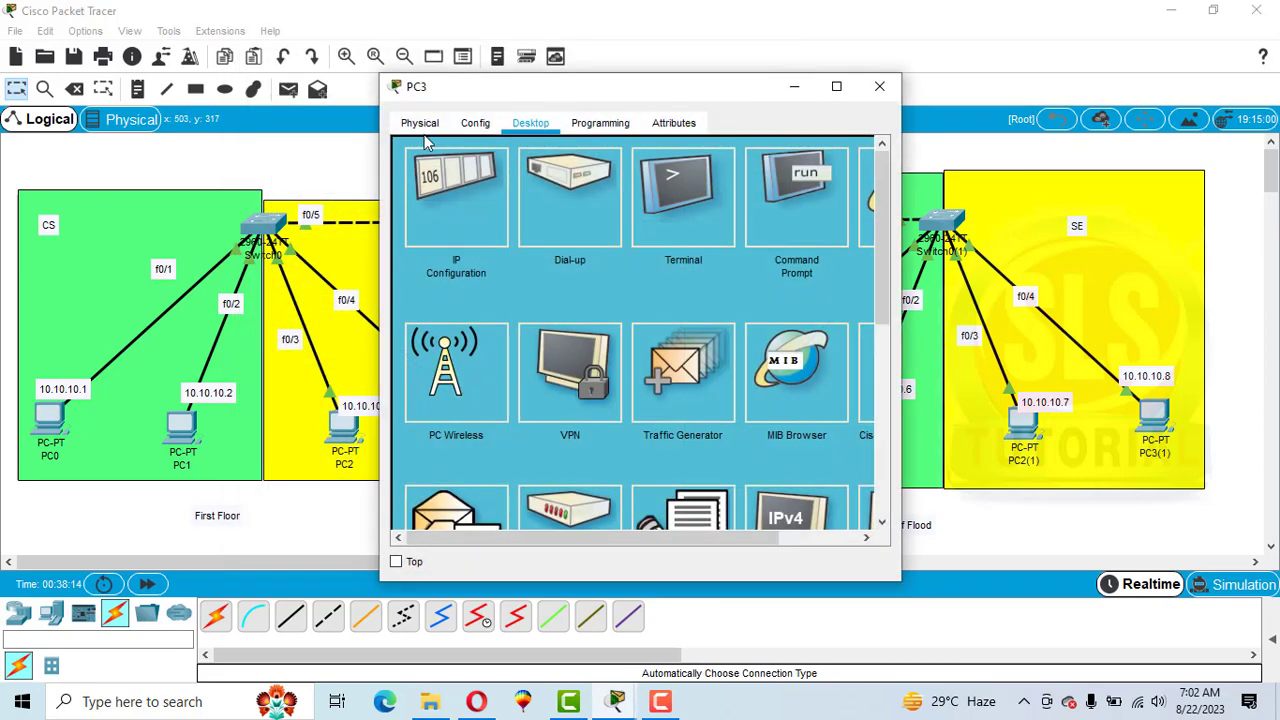
pyautogui.click(802, 211)
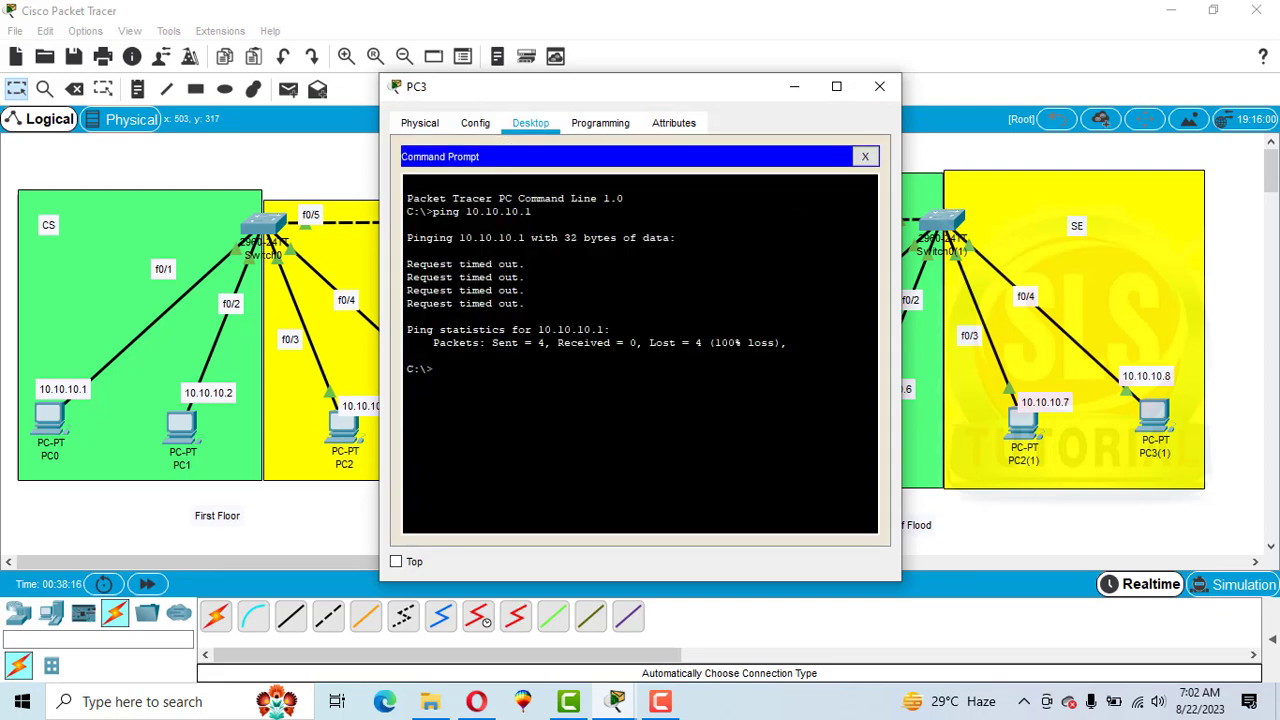
pyautogui.write('ping 10.10.10.8')
pyautogui.press('Return')
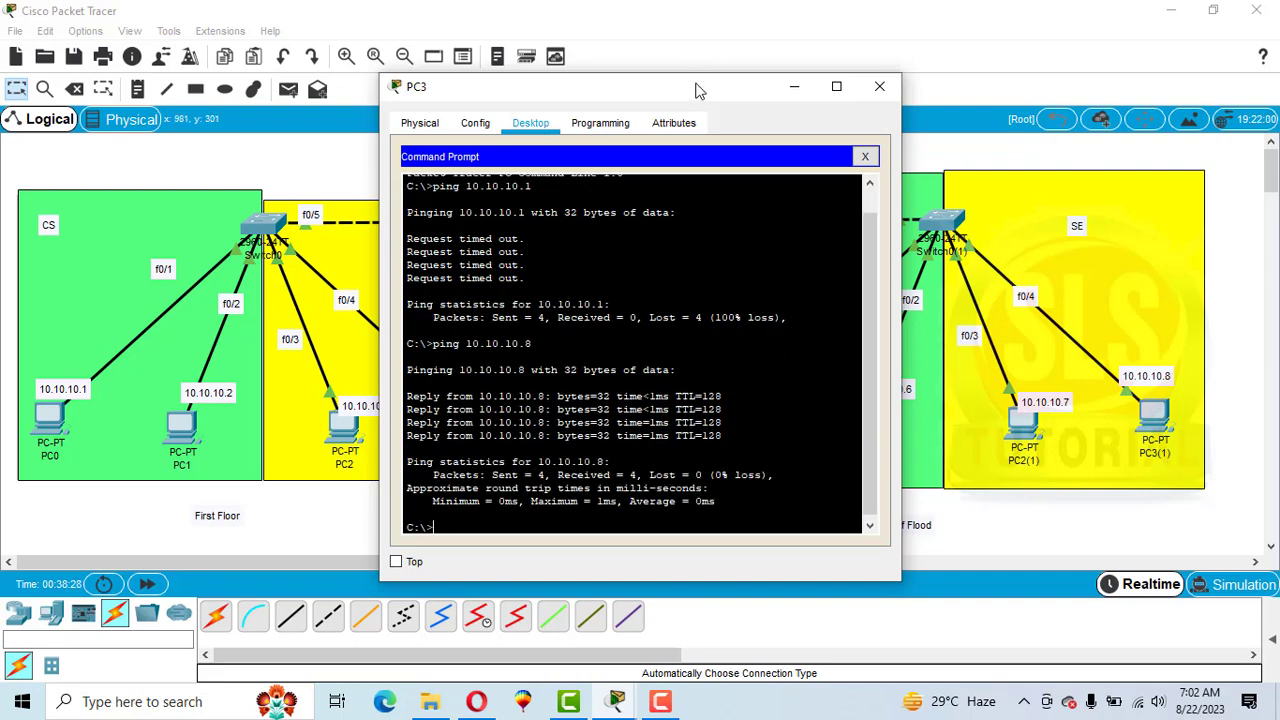
# Ping 10.10.10.5 from PC3's Command Prompt, then close PC3's window.
pyautogui.moveTo(698, 89); pyautogui.dragTo(590, 84)
pyautogui.write('in')
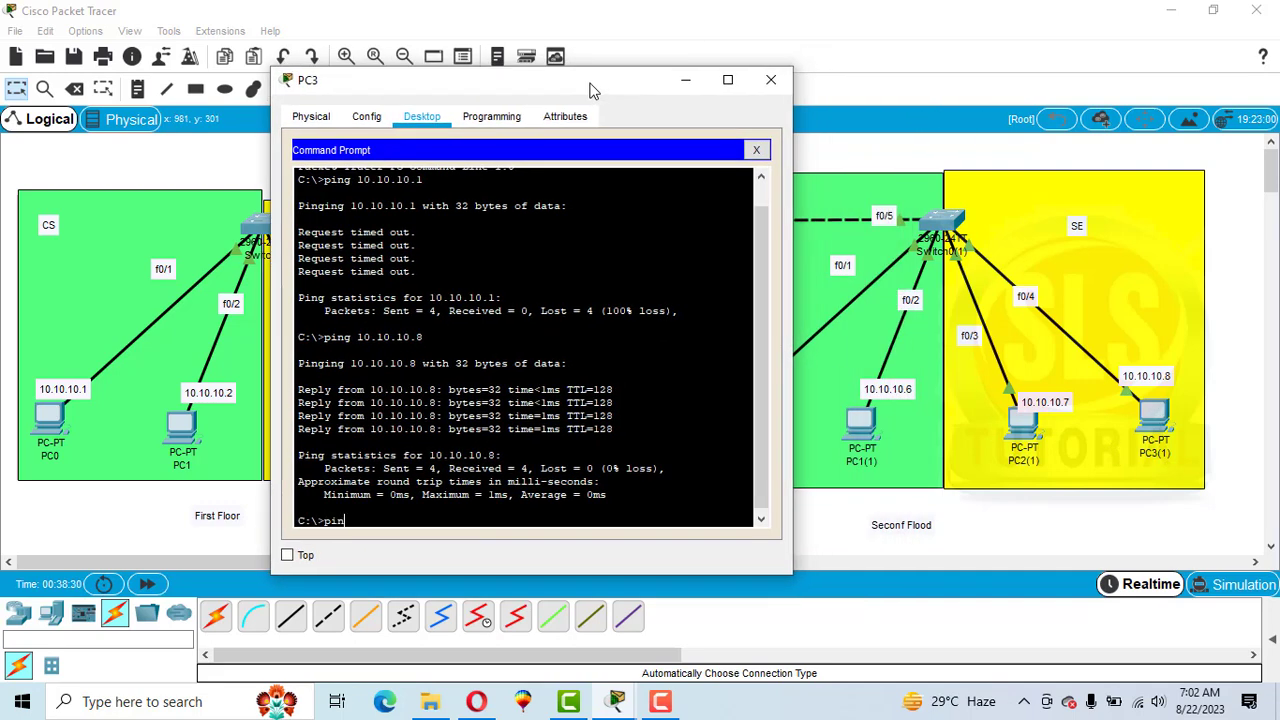
pyautogui.write('g 10.10.10.5')
pyautogui.press('Return')
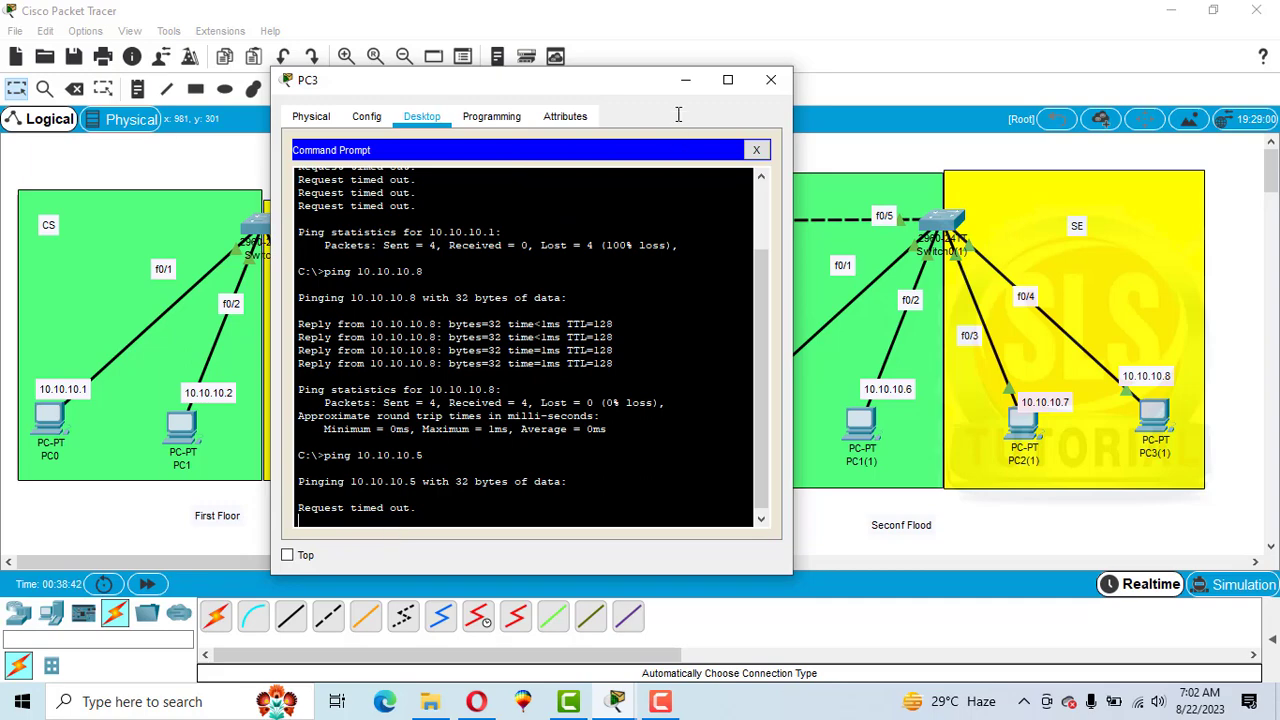
pyautogui.moveTo(563, 85); pyautogui.dragTo(443, 131)
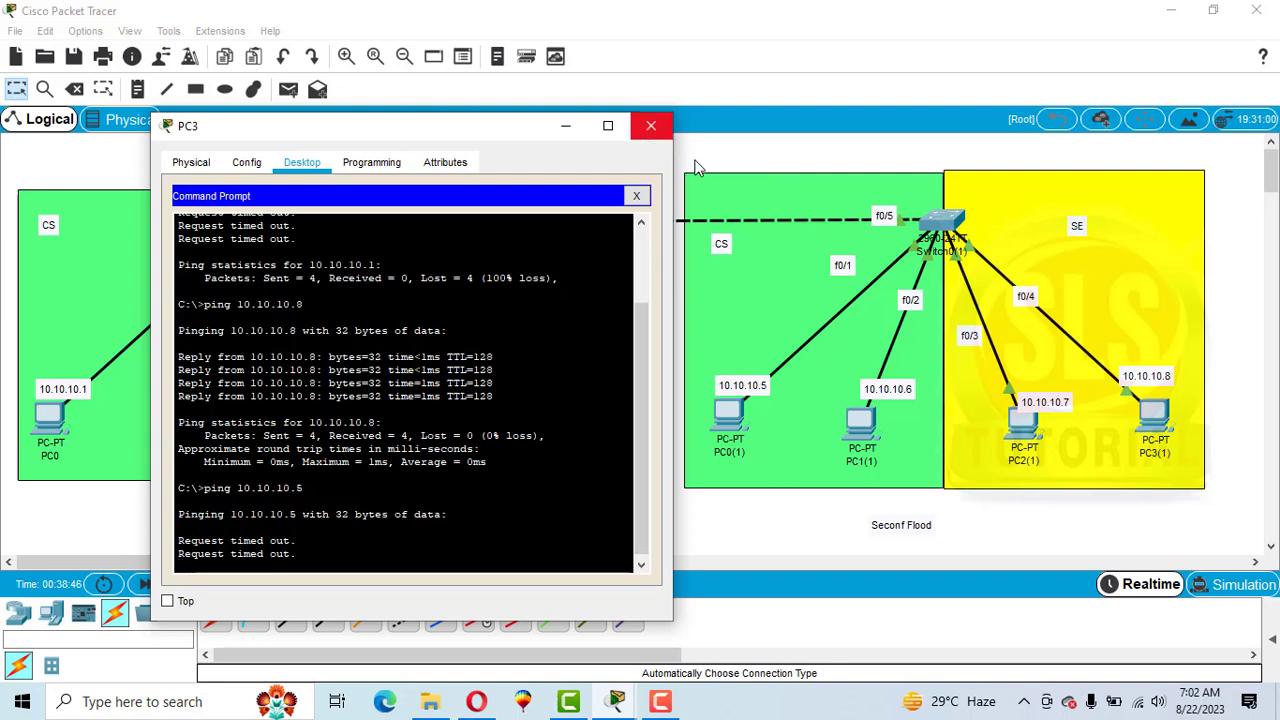
pyautogui.click(651, 125)
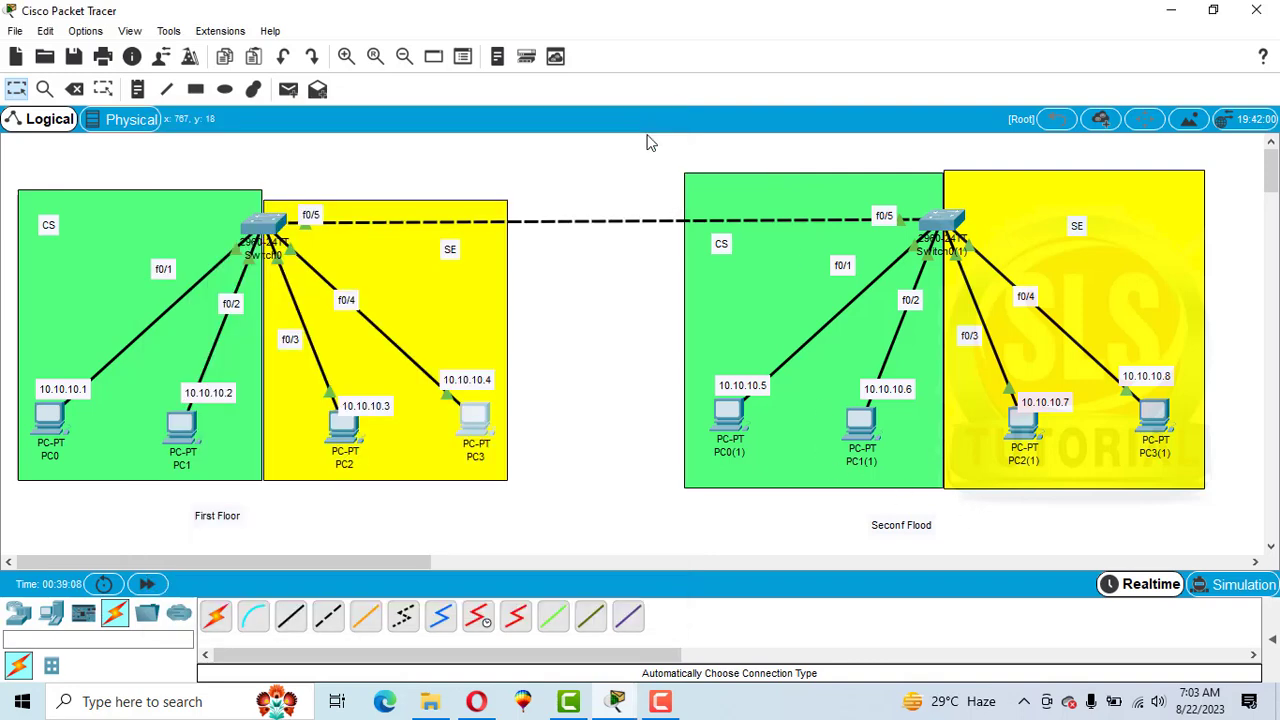